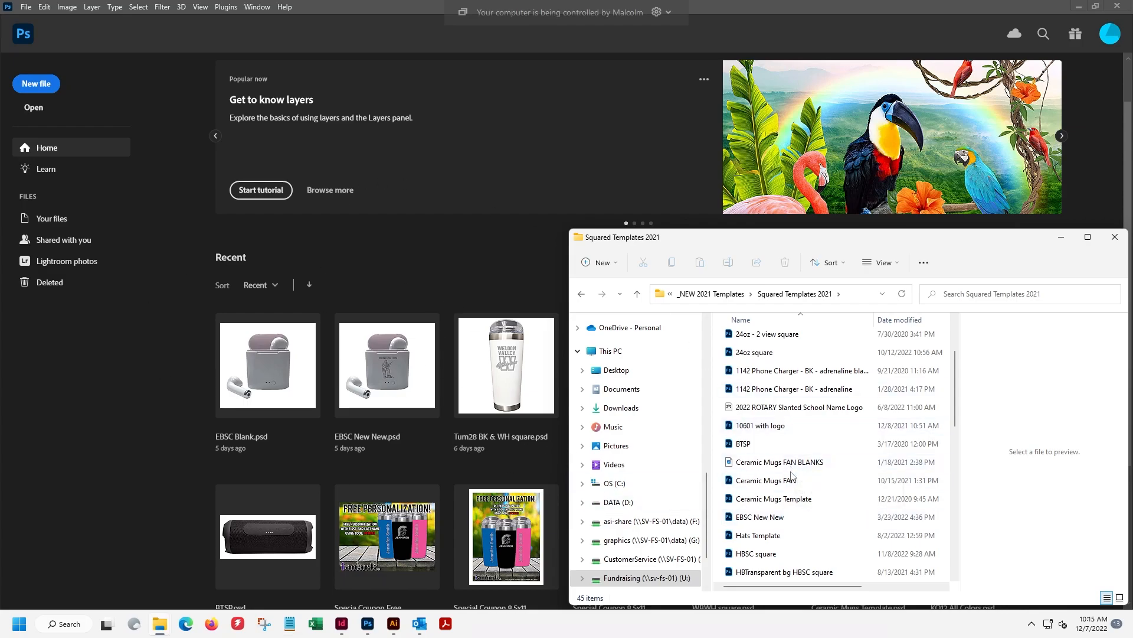
Browse the Squared Templates 2021 folder and open the Hats Template file
{"action": "scroll", "coordinate": [791, 471], "scroll_direction": "down", "scroll_amount": 1}
{"action": "scroll", "coordinate": [787, 477], "scroll_direction": "up", "scroll_amount": 1}
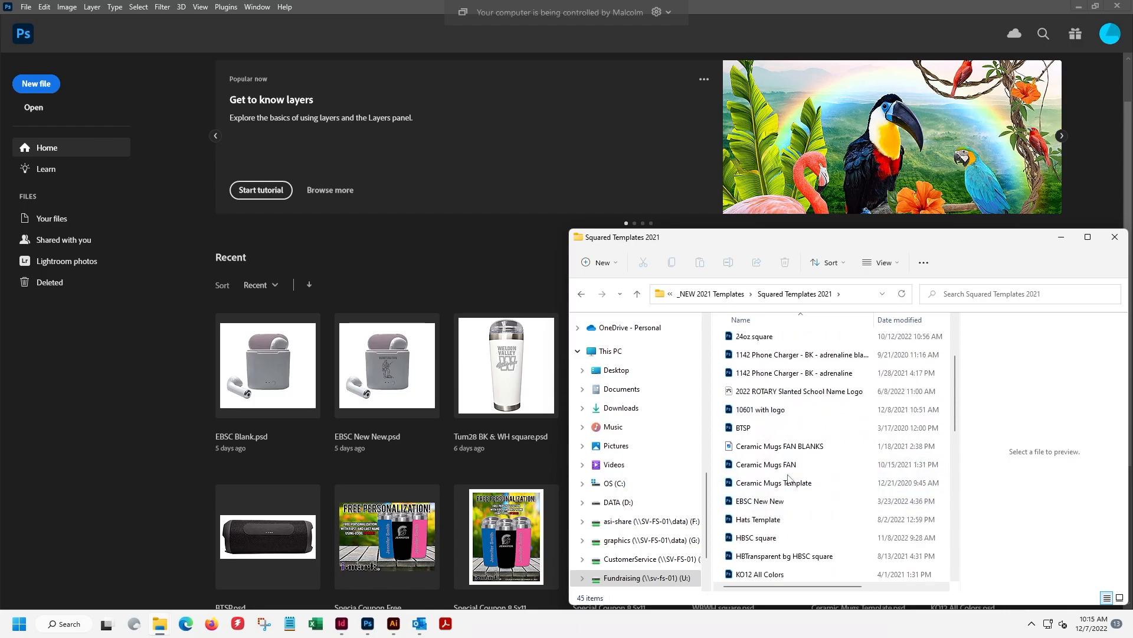
{"action": "scroll", "coordinate": [794, 467], "scroll_direction": "down", "scroll_amount": 6}
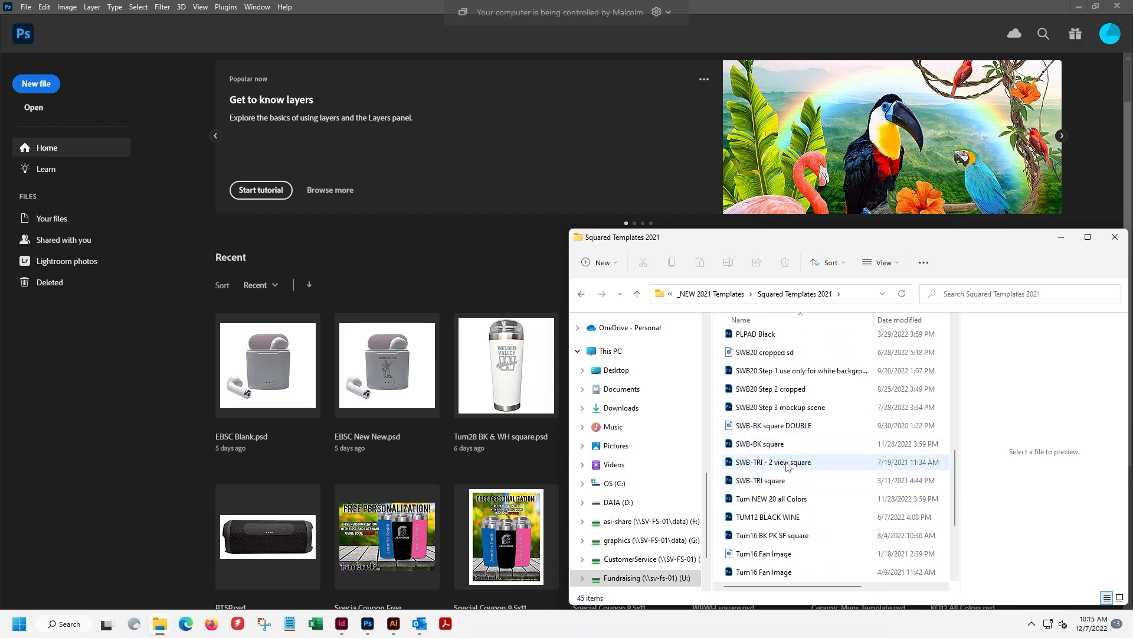
{"action": "scroll", "coordinate": [787, 462], "scroll_direction": "up", "scroll_amount": 1}
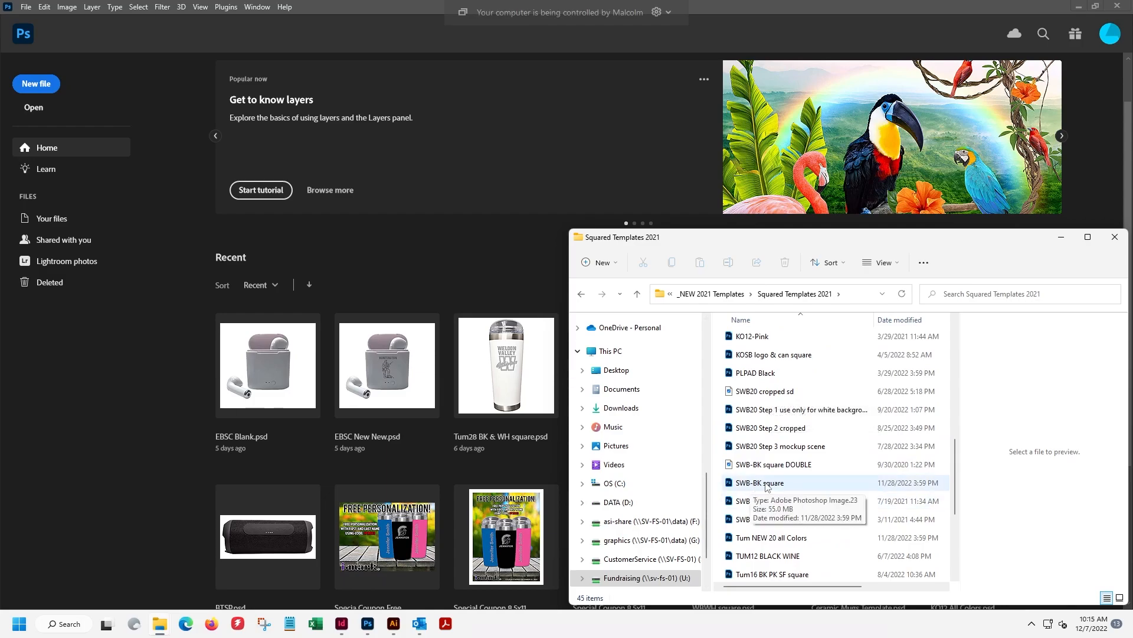
{"action": "scroll", "coordinate": [789, 517], "scroll_direction": "up", "scroll_amount": 4}
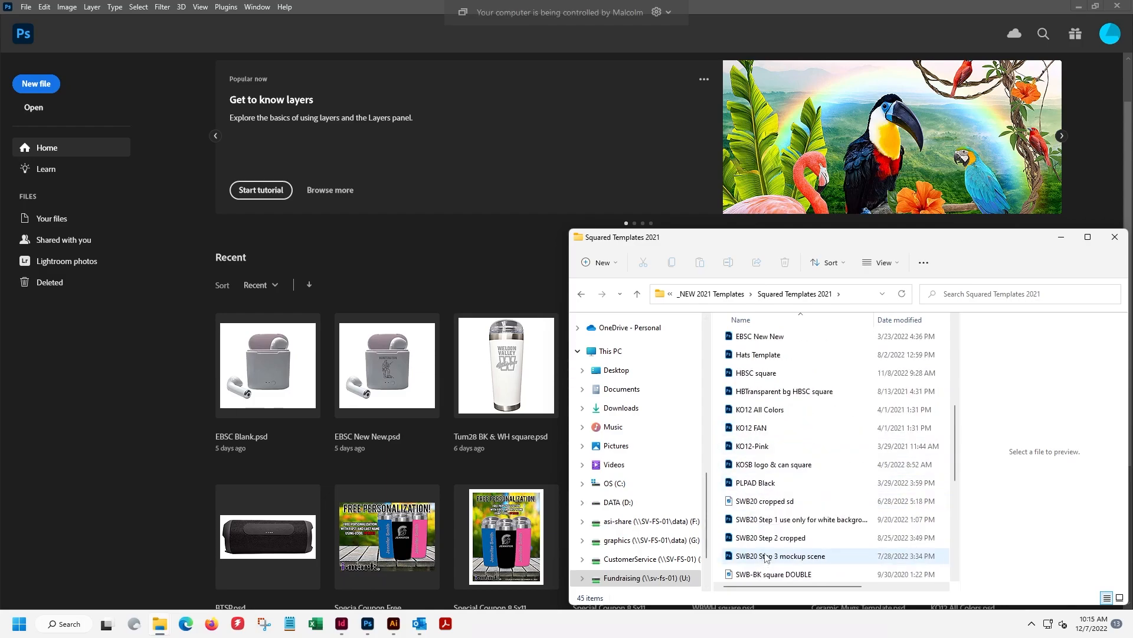
{"action": "scroll", "coordinate": [794, 496], "scroll_direction": "up", "scroll_amount": 2}
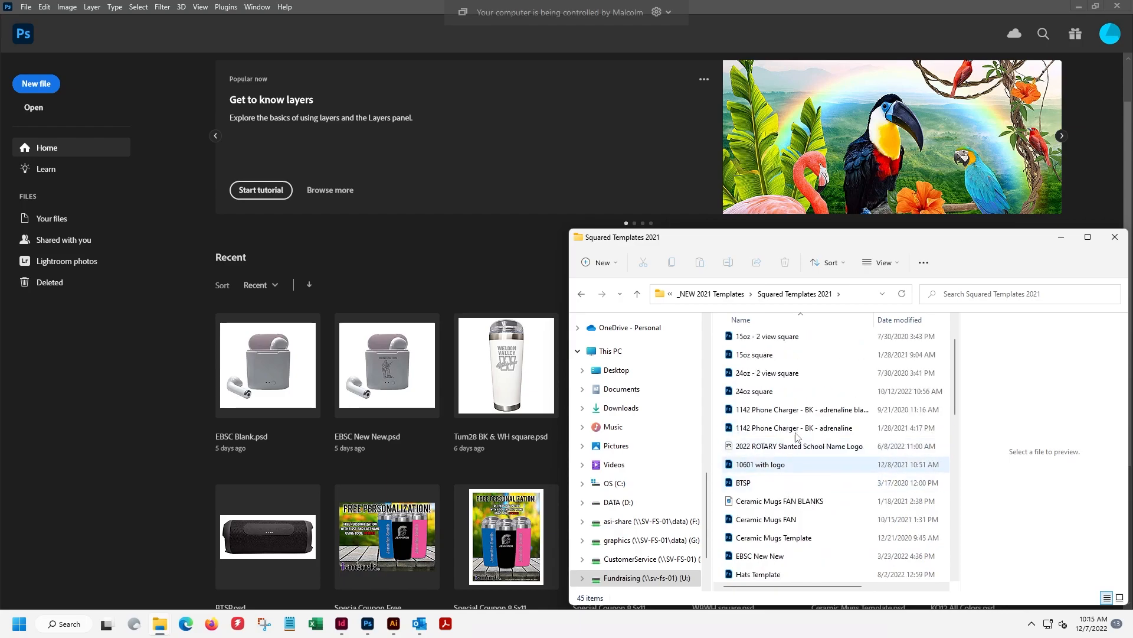
{"action": "scroll", "coordinate": [799, 489], "scroll_direction": "down", "scroll_amount": 2}
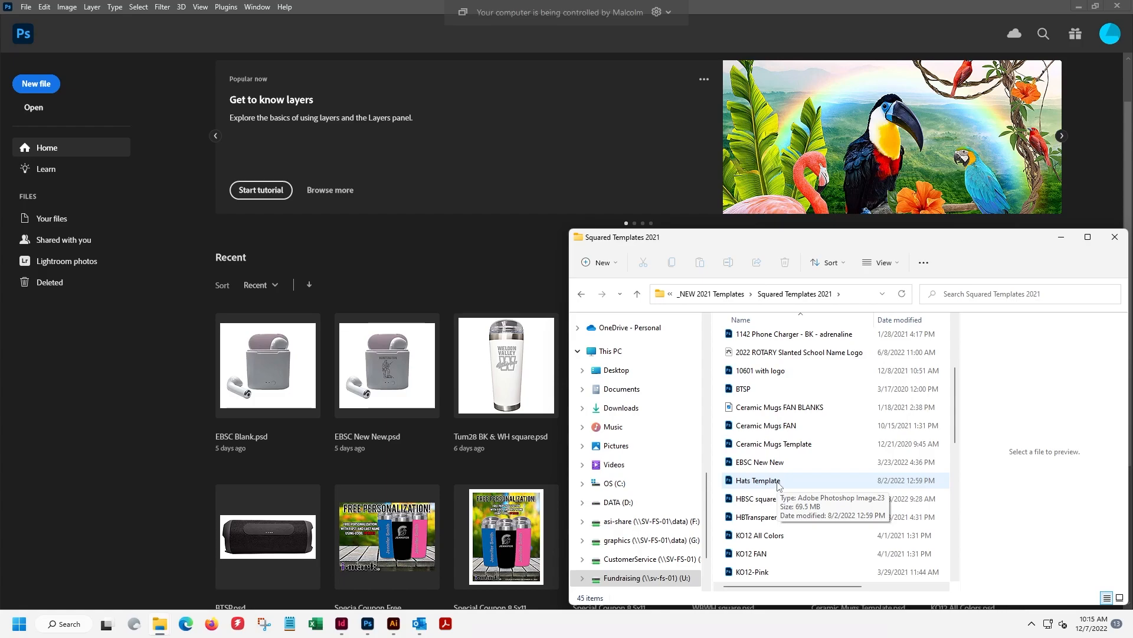
{"action": "double_click", "coordinate": [778, 485]}
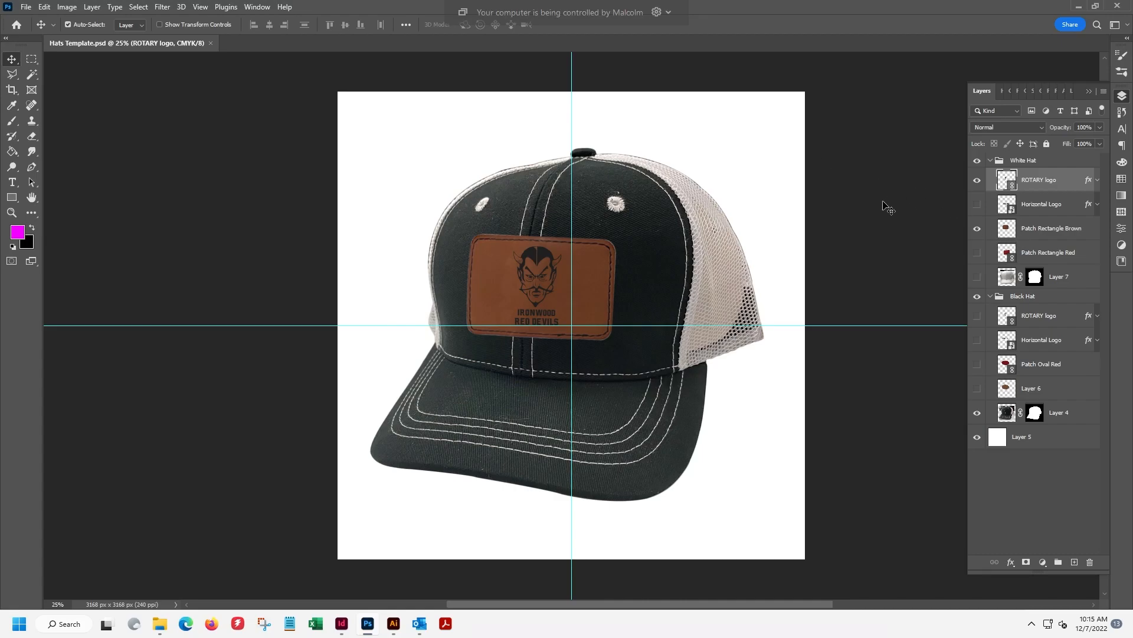
Save the hat document as a Photoshop file named New Template in the Downloads folder, with Maximize Compatibility on
{"action": "left_click", "coordinate": [27, 7]}
{"action": "left_click", "coordinate": [66, 155]}
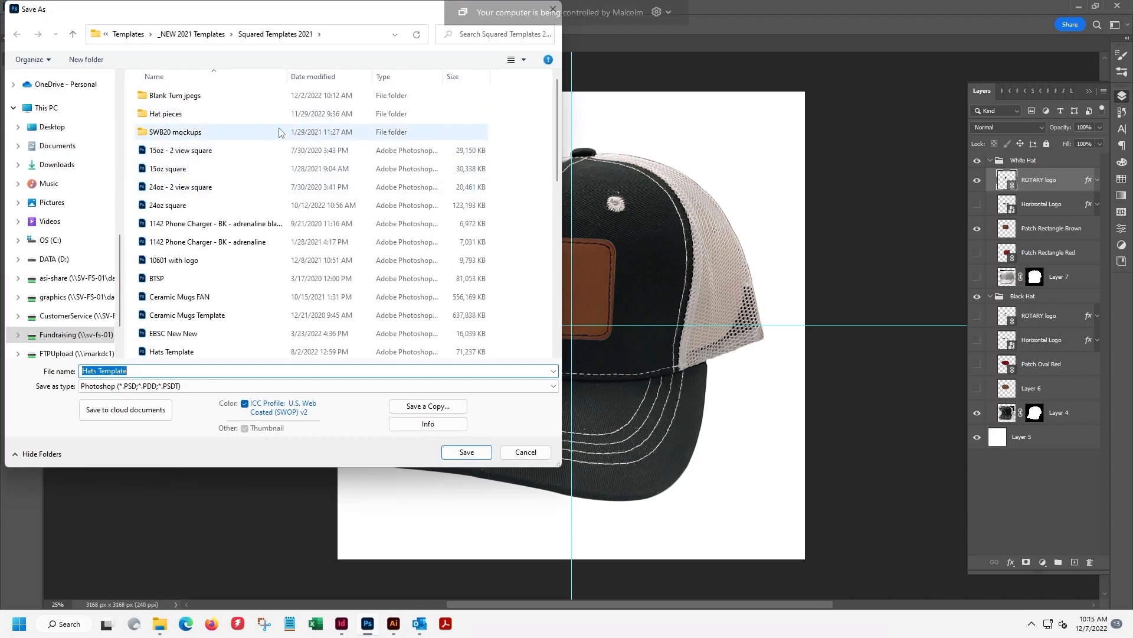
{"action": "left_click", "coordinate": [60, 165]}
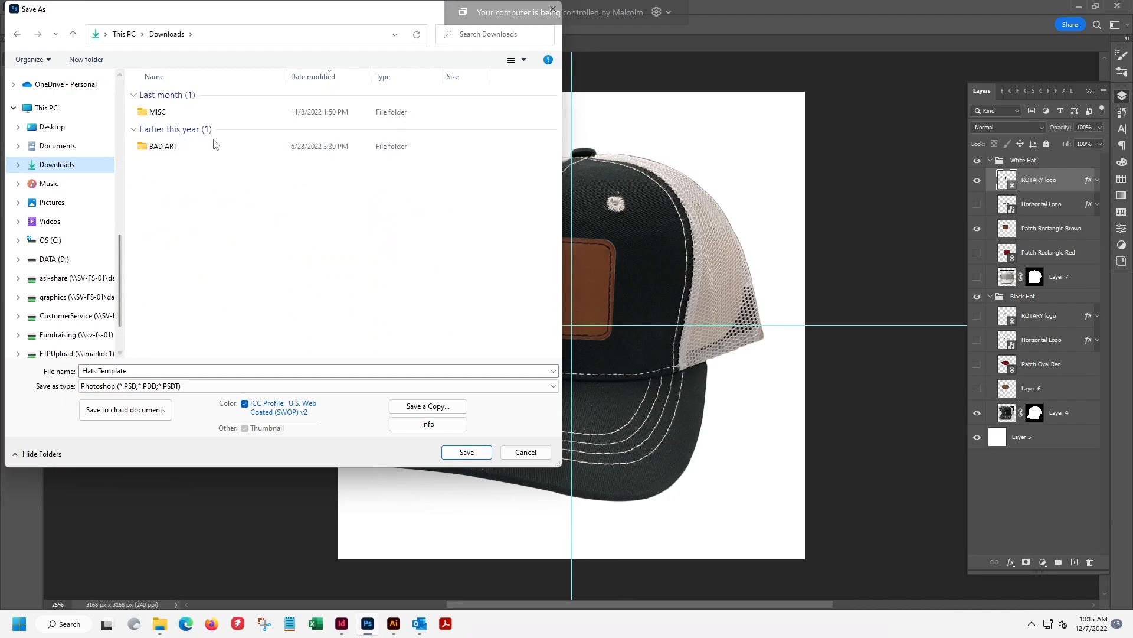
{"action": "left_click", "coordinate": [96, 371]}
{"action": "left_click", "coordinate": [98, 371]}
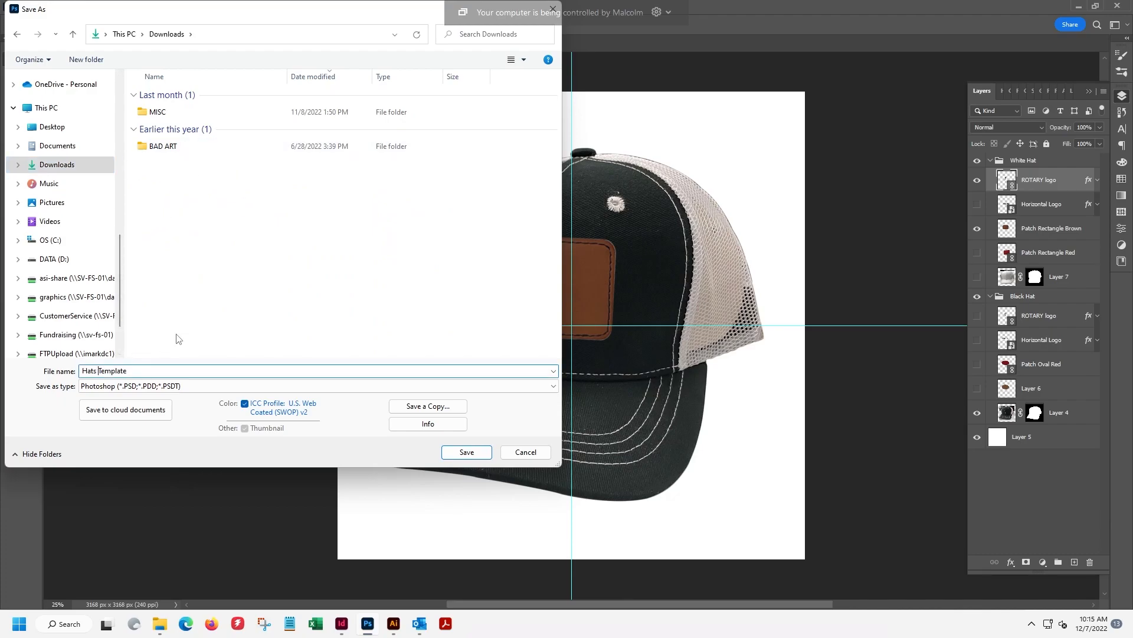
{"action": "key", "text": "BackSpace"}
{"action": "key", "text": "BackSpace"}
{"action": "key", "text": "BackSpace"}
{"action": "key", "text": "BackSpace"}
{"action": "key", "text": "BackSpace"}
{"action": "type", "text": "New"}
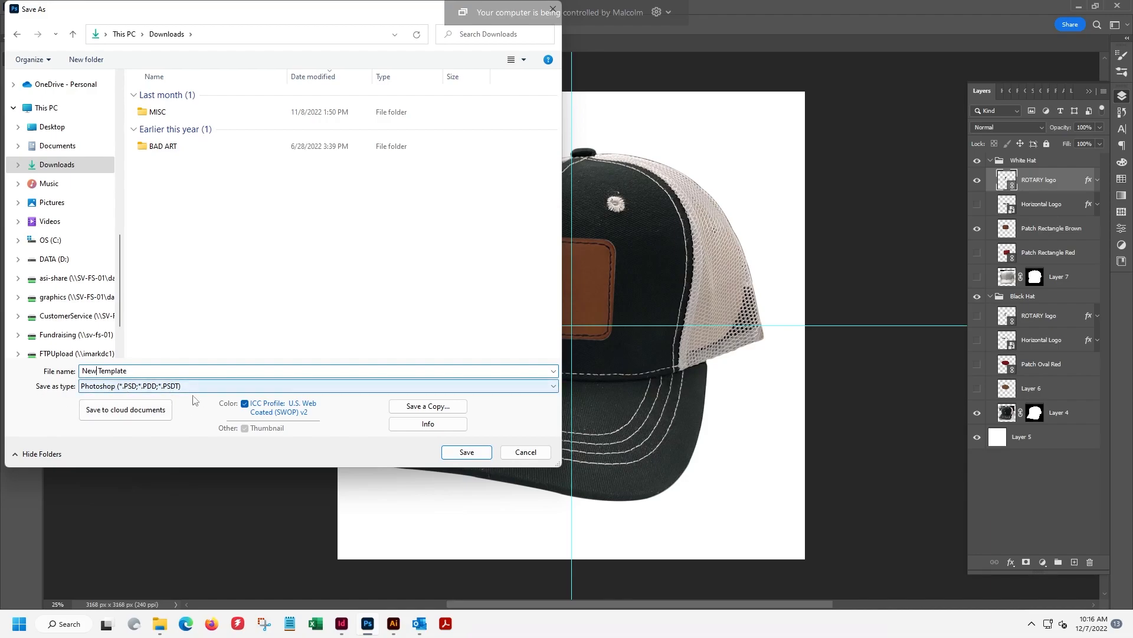
{"action": "left_click", "coordinate": [467, 452]}
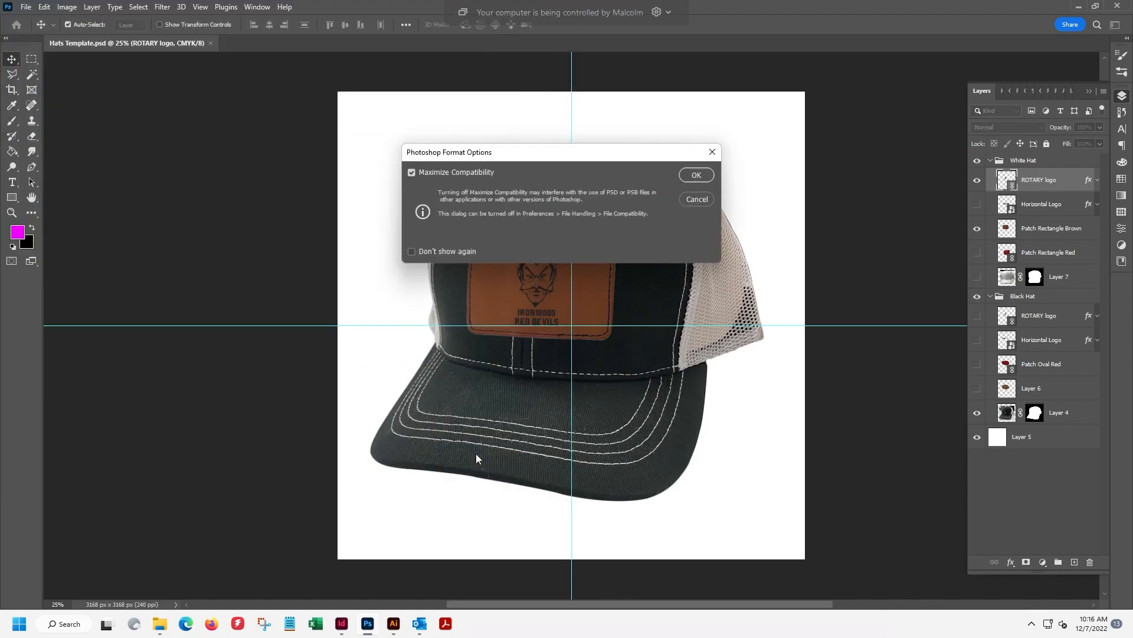
{"action": "left_click", "coordinate": [697, 176]}
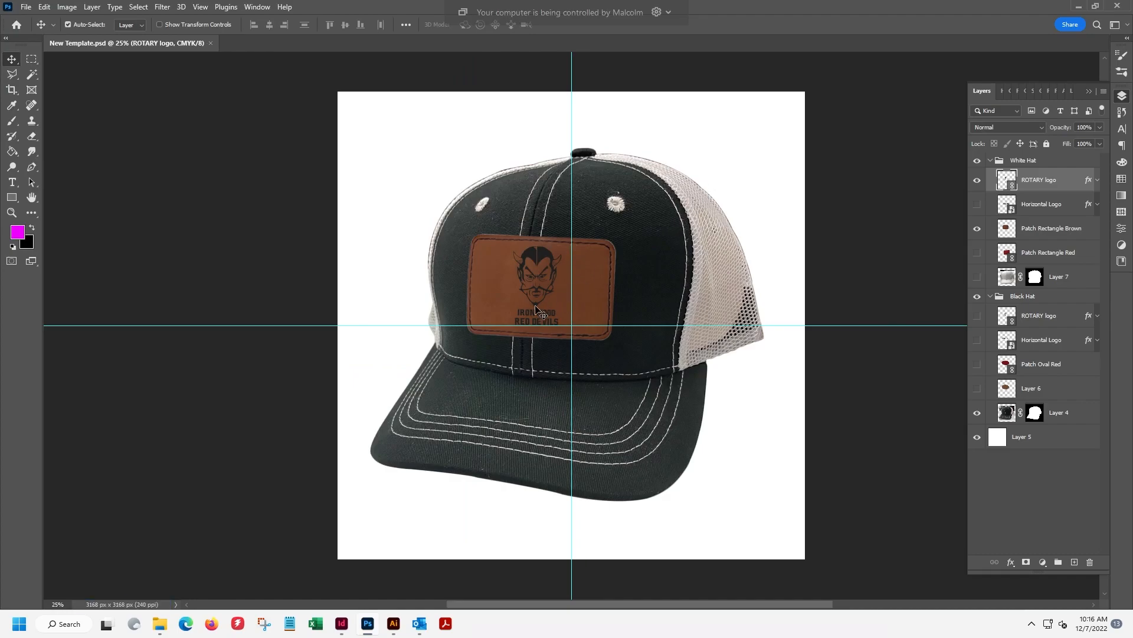
Delete the White Hat and Black Hat groups with all their layers, keeping only the white background layer
{"action": "left_click", "coordinate": [1044, 161]}
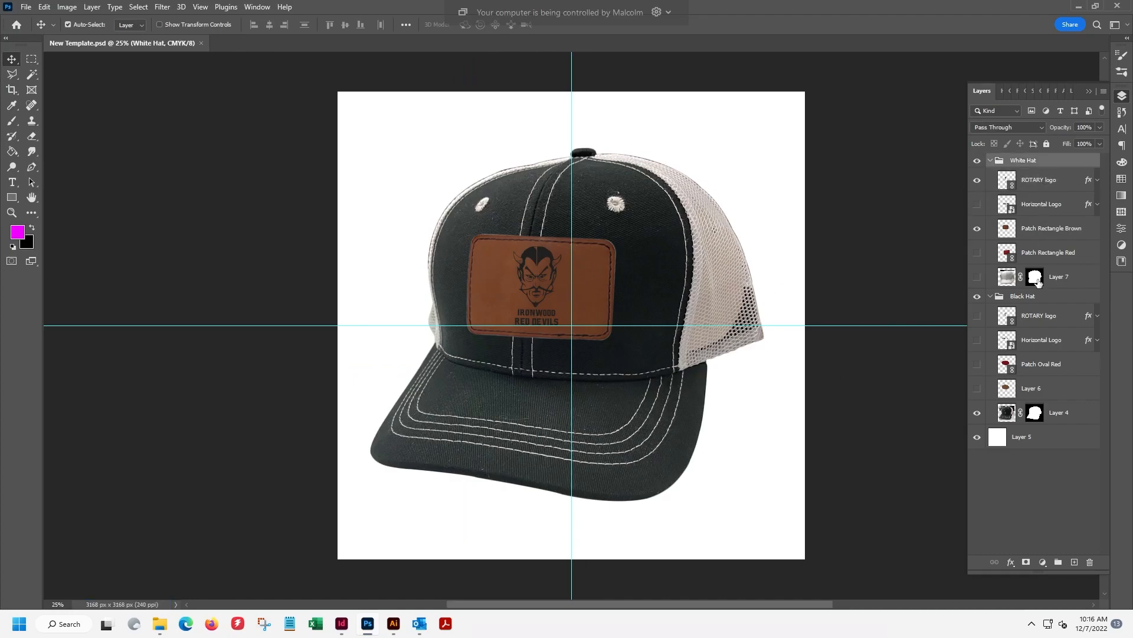
{"action": "left_click", "coordinate": [1052, 415], "text": "shift"}
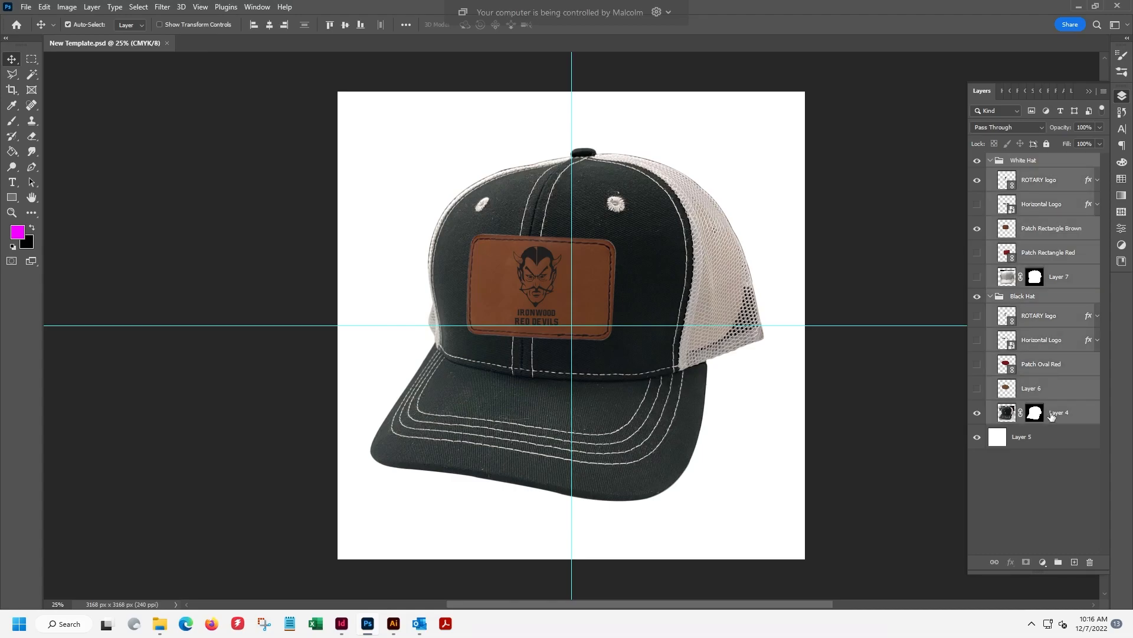
{"action": "left_click", "coordinate": [1090, 563]}
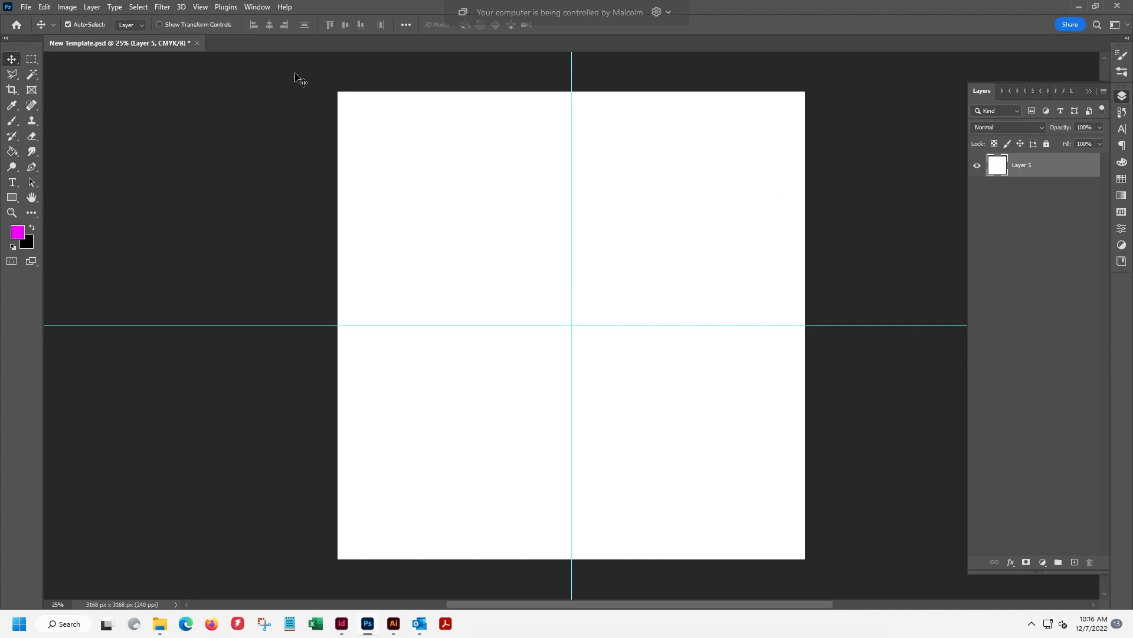
Check the blank template's pixel dimensions and resolution in the Image Size settings
{"action": "left_click", "coordinate": [67, 7]}
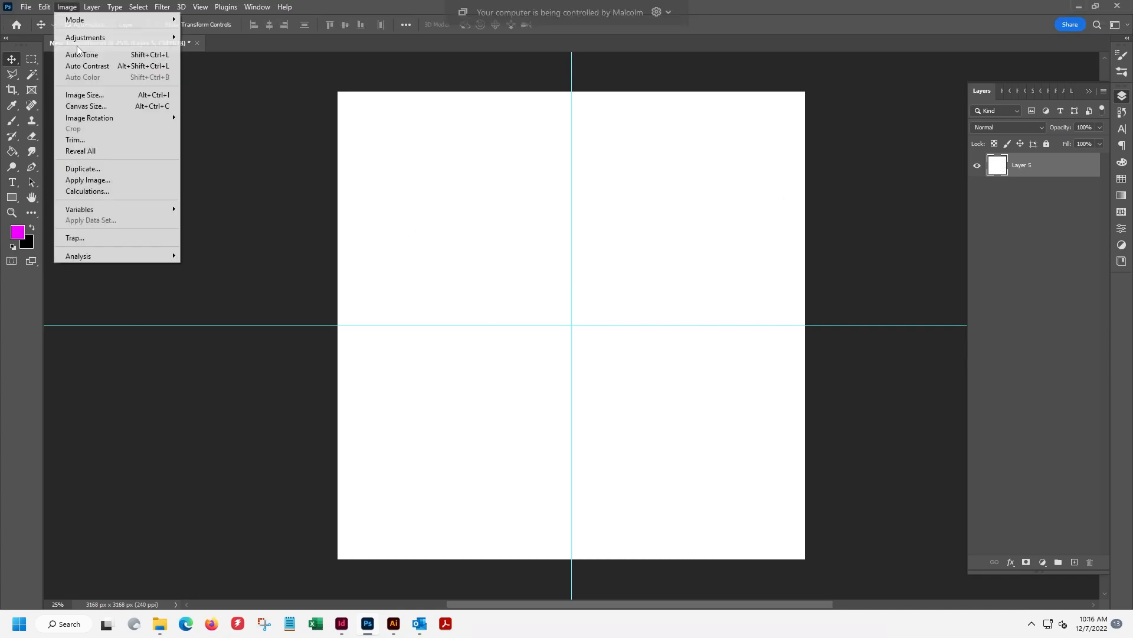
{"action": "left_click", "coordinate": [90, 93]}
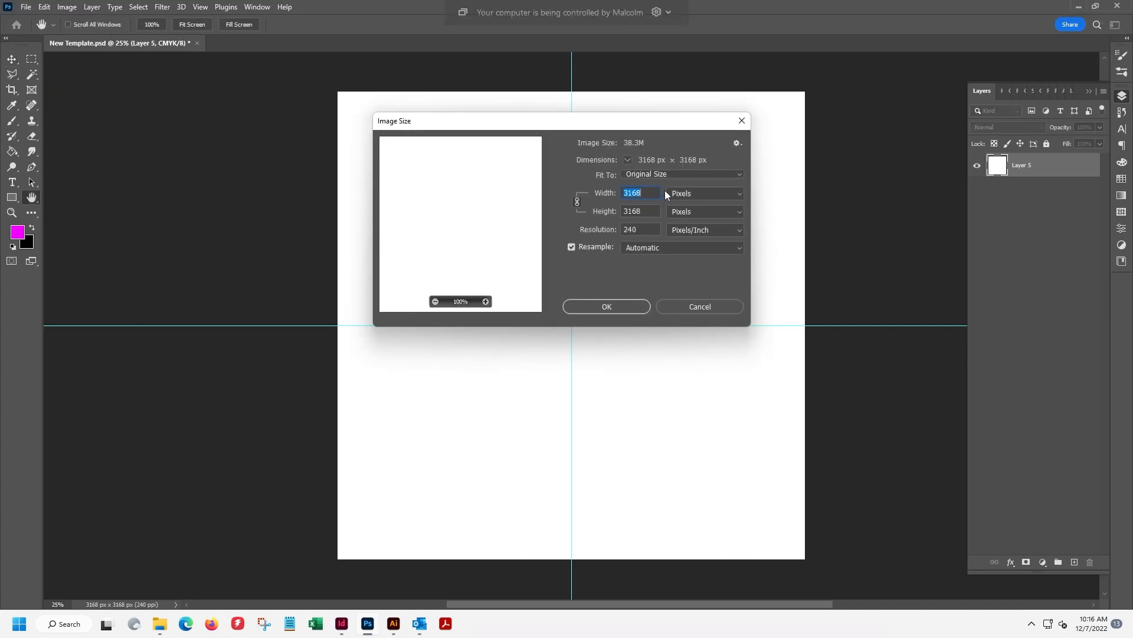
{"action": "left_click_drag", "start_coordinate": [687, 125], "coordinate": [420, 123]}
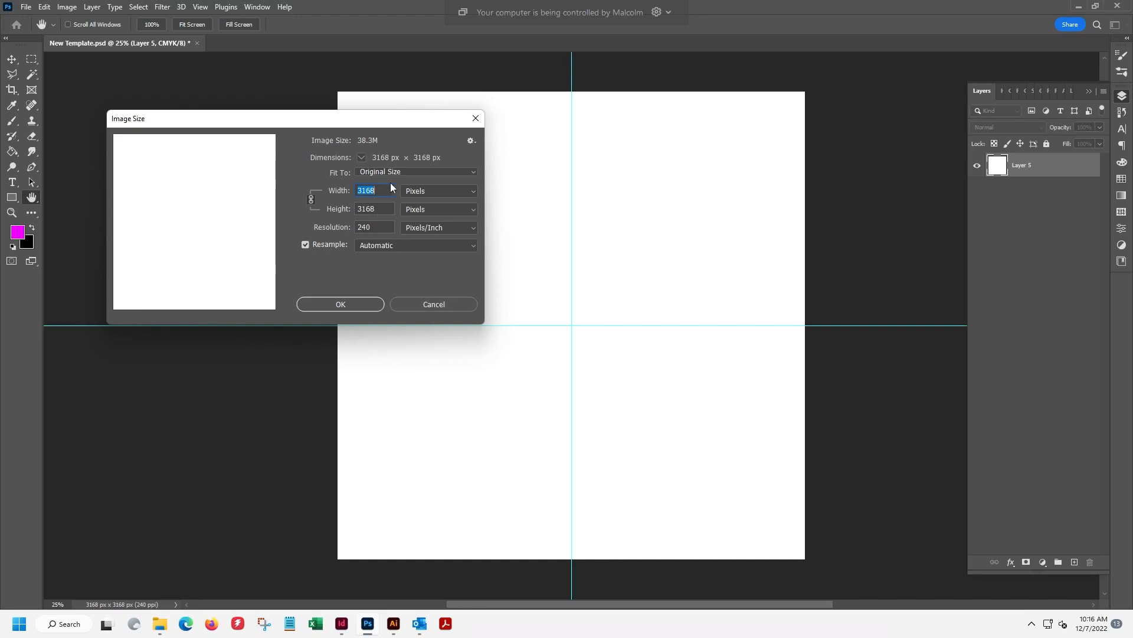
{"action": "left_click", "coordinate": [438, 303]}
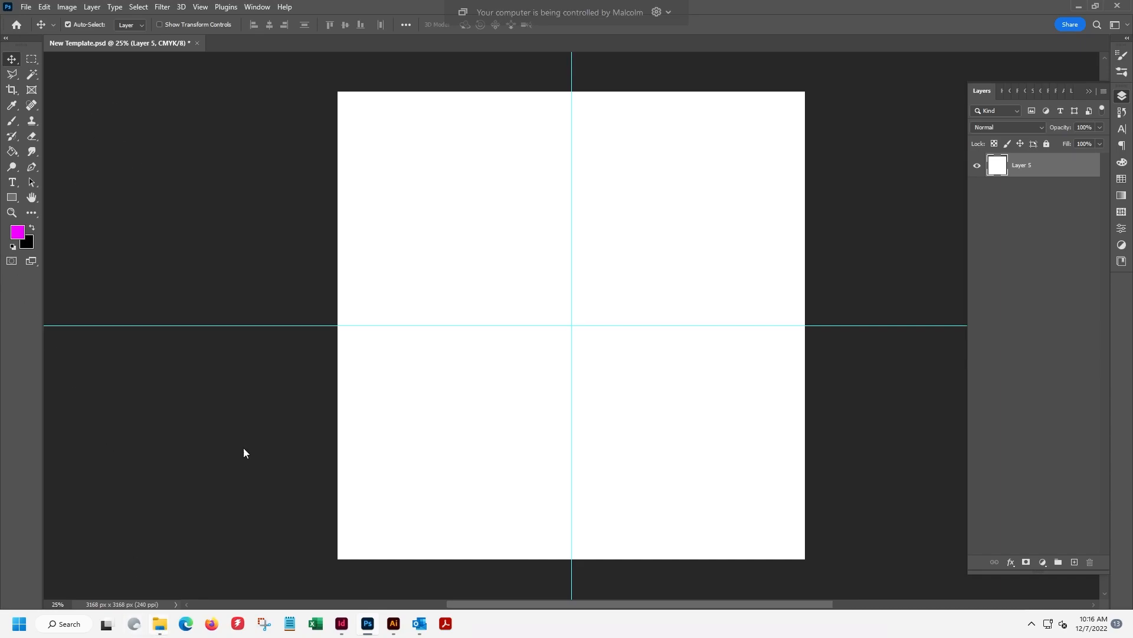
Close New Template without saving its changes and open the KO12 All Colors file from the Squared Templates 2021 folder
{"action": "left_click", "coordinate": [196, 43]}
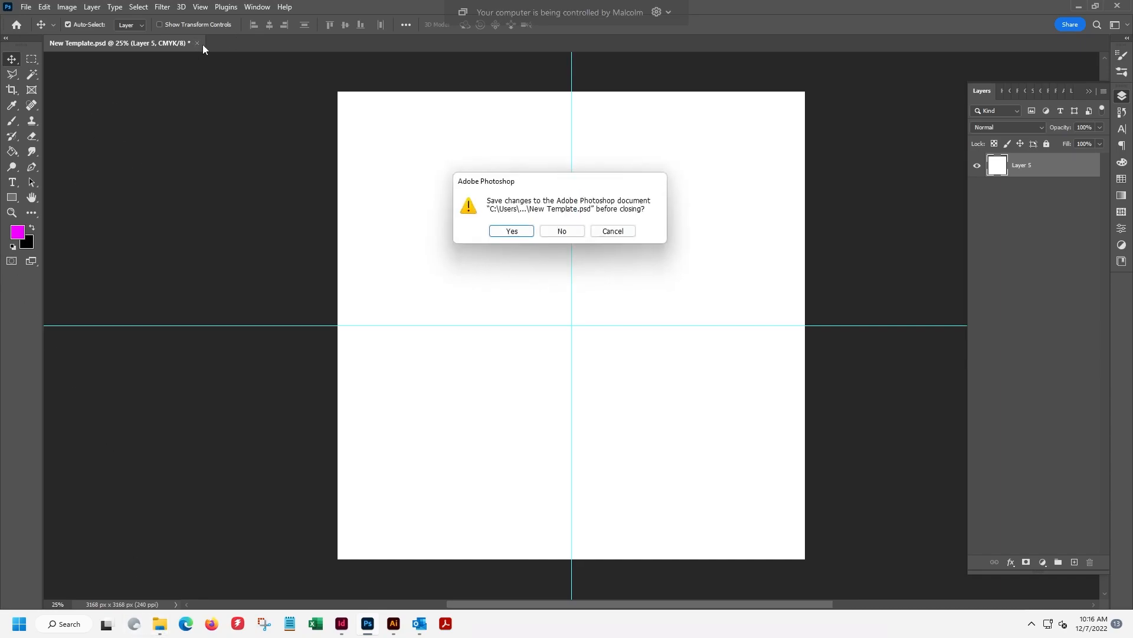
{"action": "left_click", "coordinate": [560, 233]}
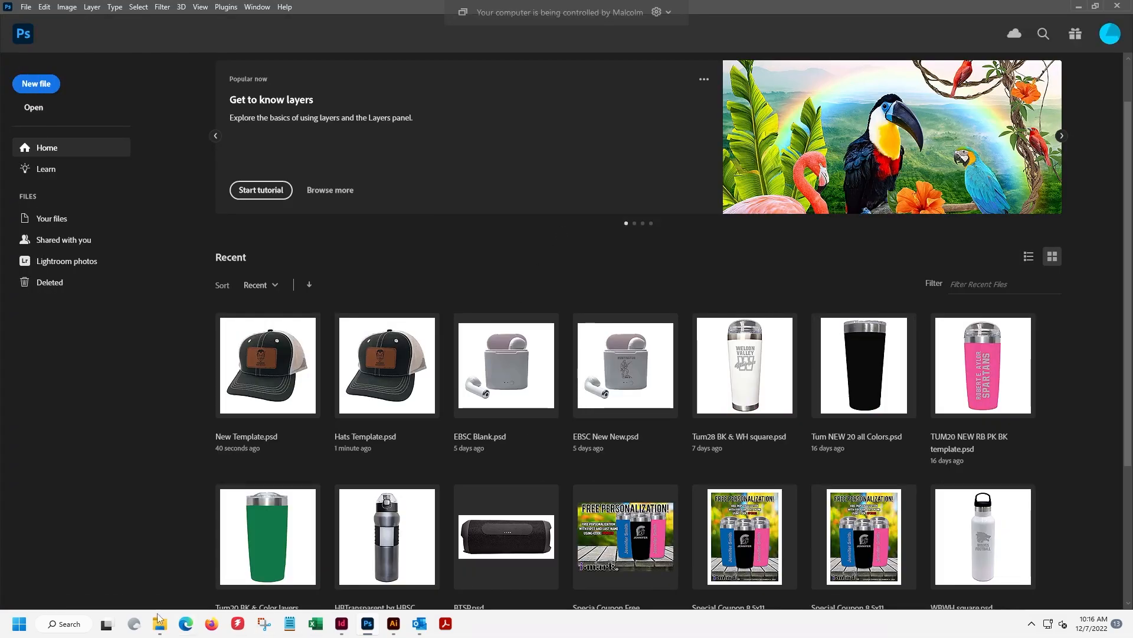
{"action": "mouse_move", "coordinate": [159, 627]}
{"action": "left_click", "coordinate": [212, 561]}
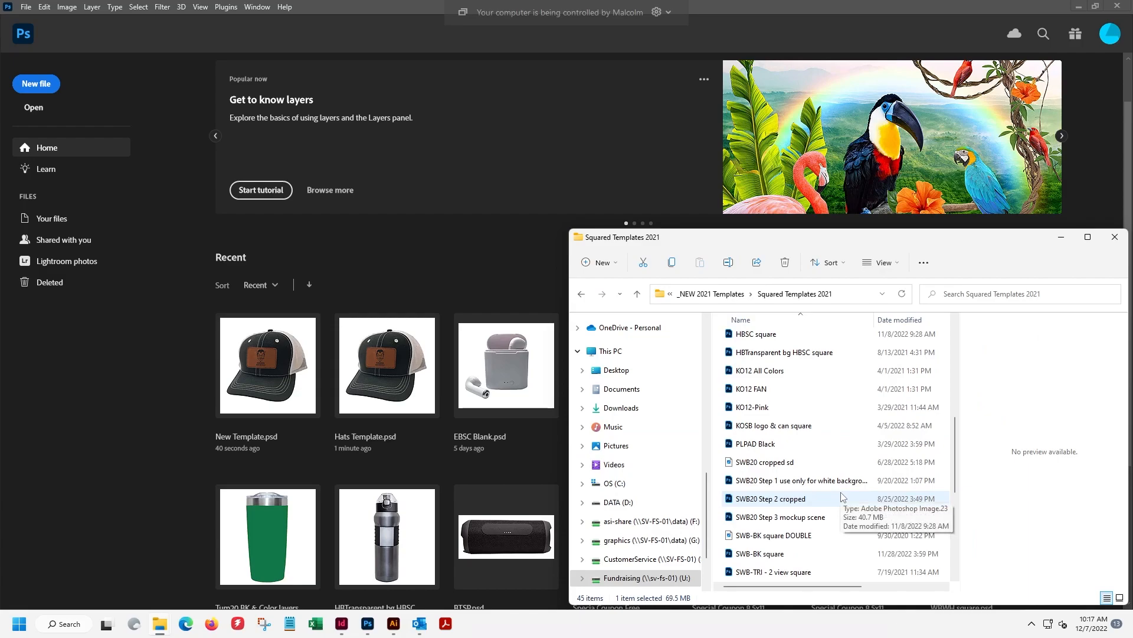
{"action": "scroll", "coordinate": [848, 497], "scroll_direction": "down", "scroll_amount": 2}
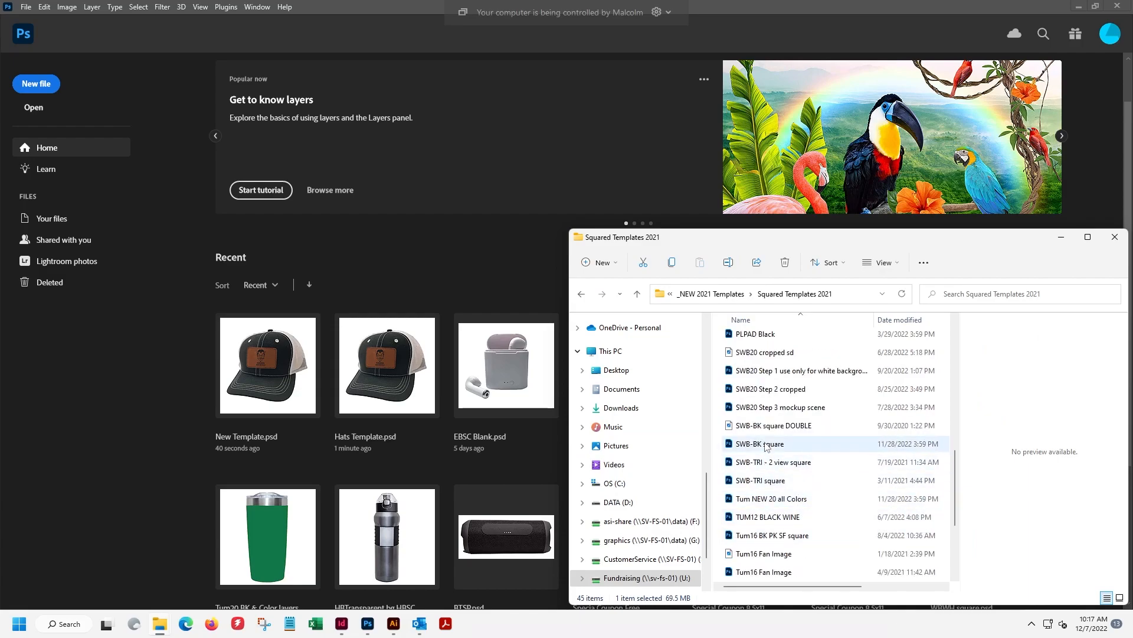
{"action": "scroll", "coordinate": [771, 463], "scroll_direction": "up", "scroll_amount": 3}
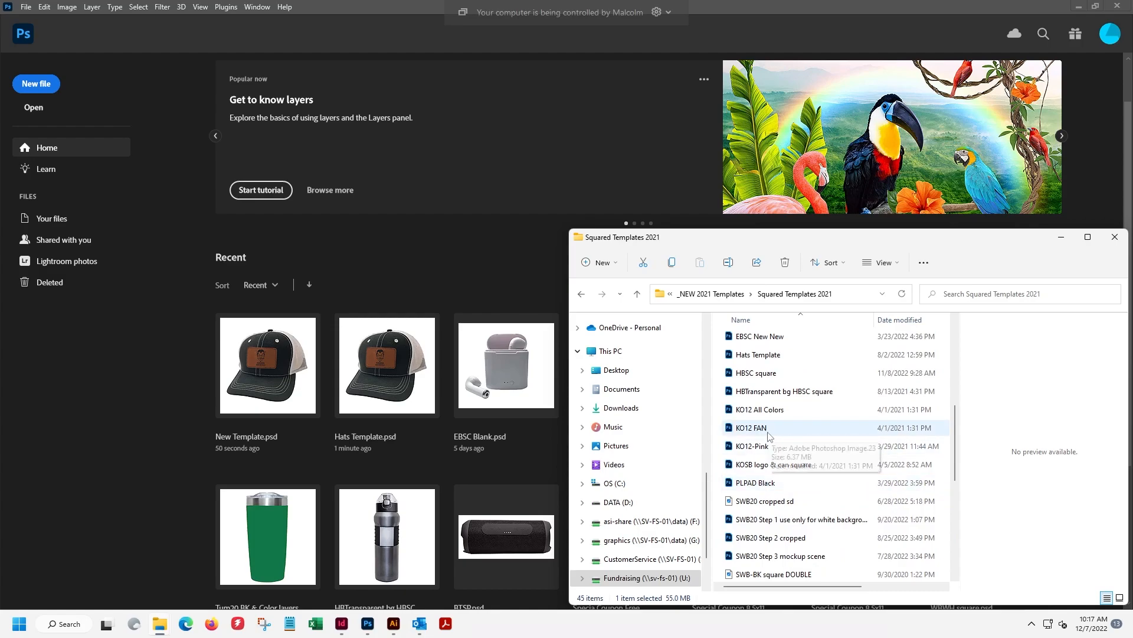
{"action": "left_click", "coordinate": [760, 412]}
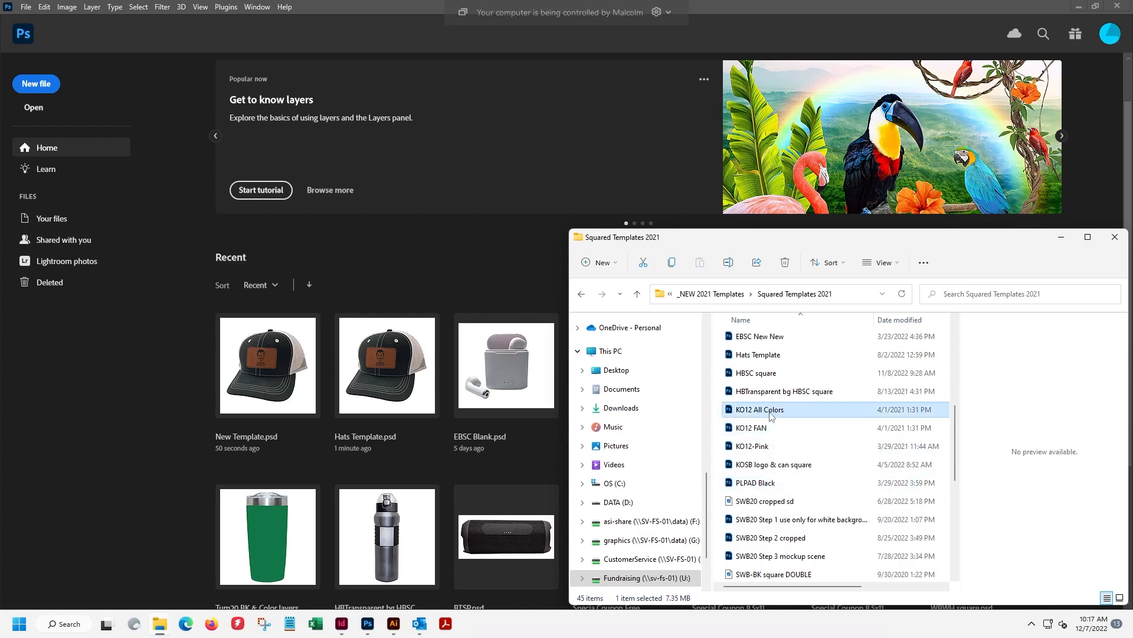
{"action": "double_click", "coordinate": [754, 415]}
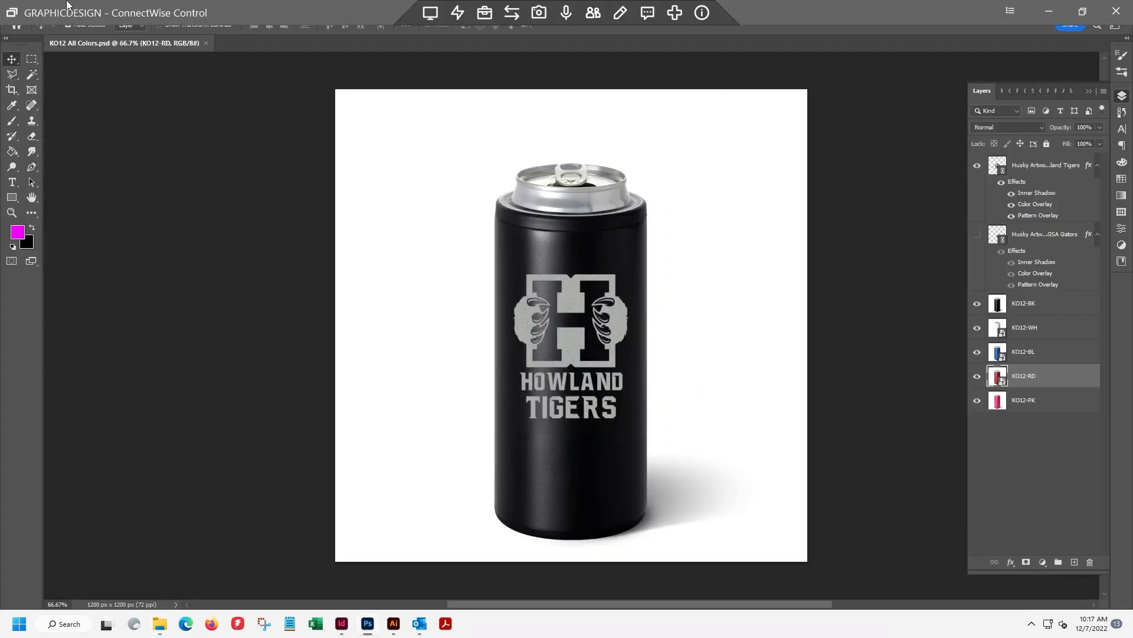
Set the can document's resolution to 300 pixels/inch and its image size to 1200 x 1200 pixels
{"action": "left_click", "coordinate": [67, 7]}
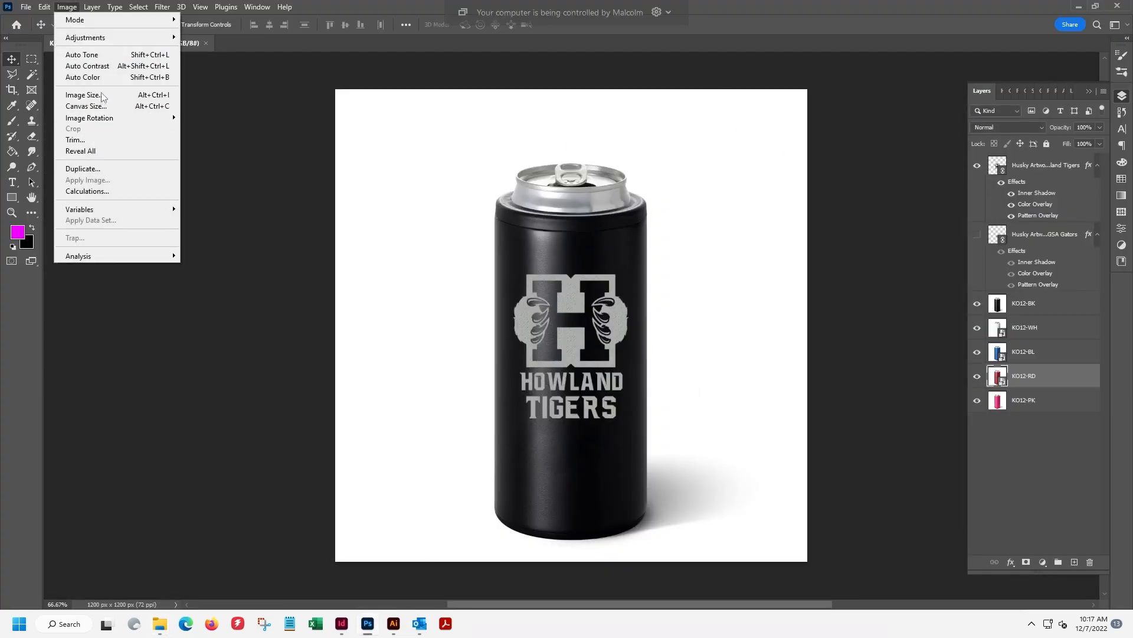
{"action": "left_click", "coordinate": [102, 95]}
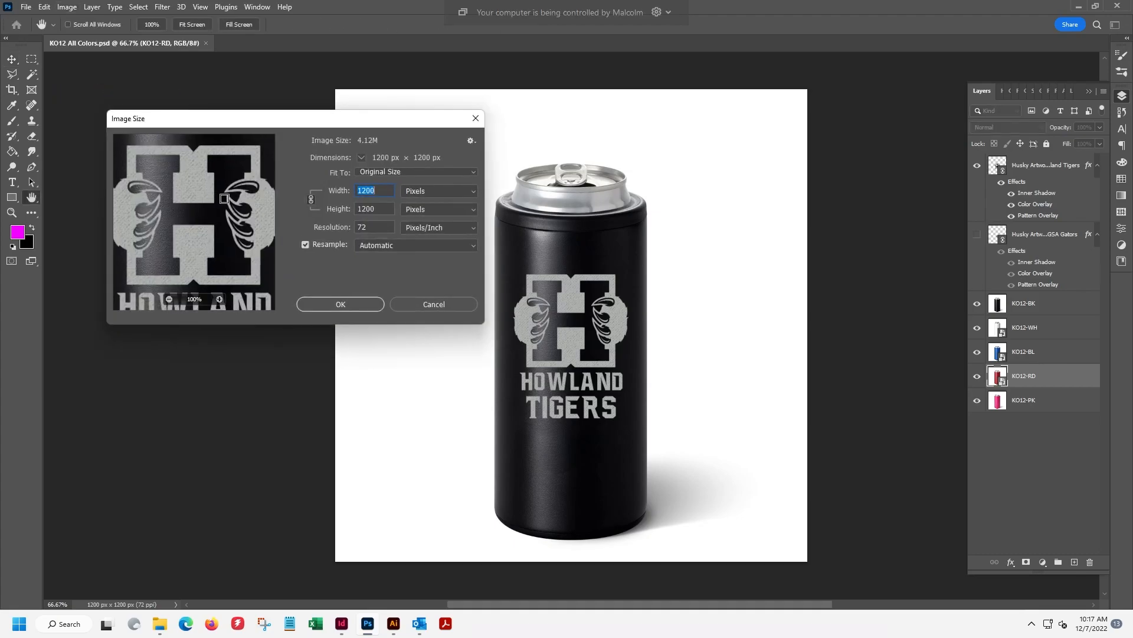
{"action": "left_click", "coordinate": [378, 229]}
{"action": "type", "text": "300"}
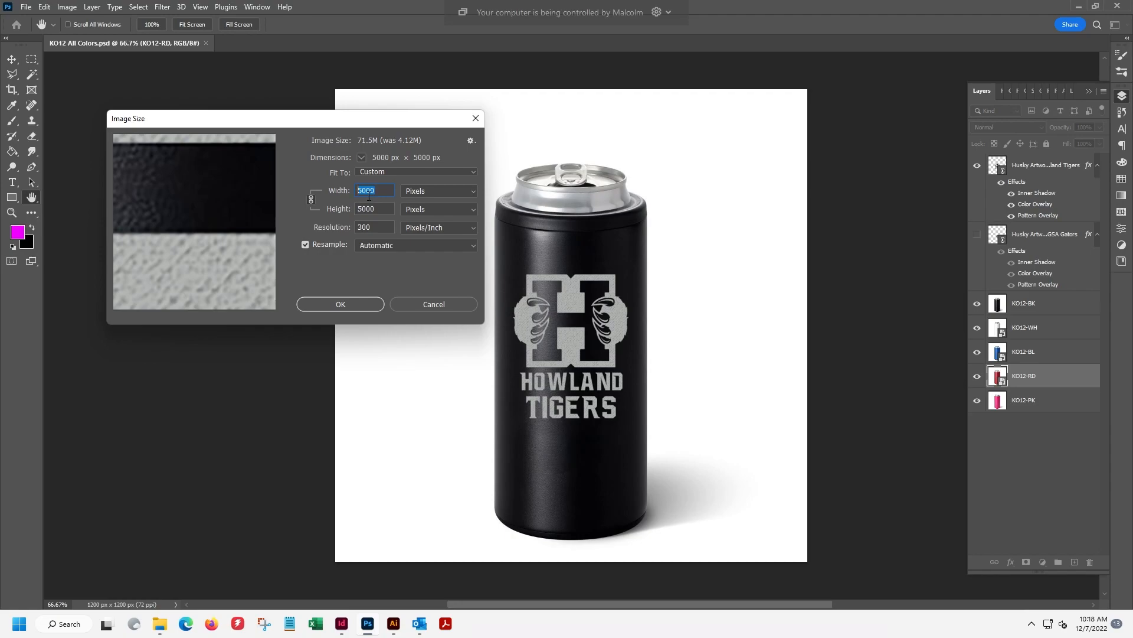
{"action": "type", "text": "1200"}
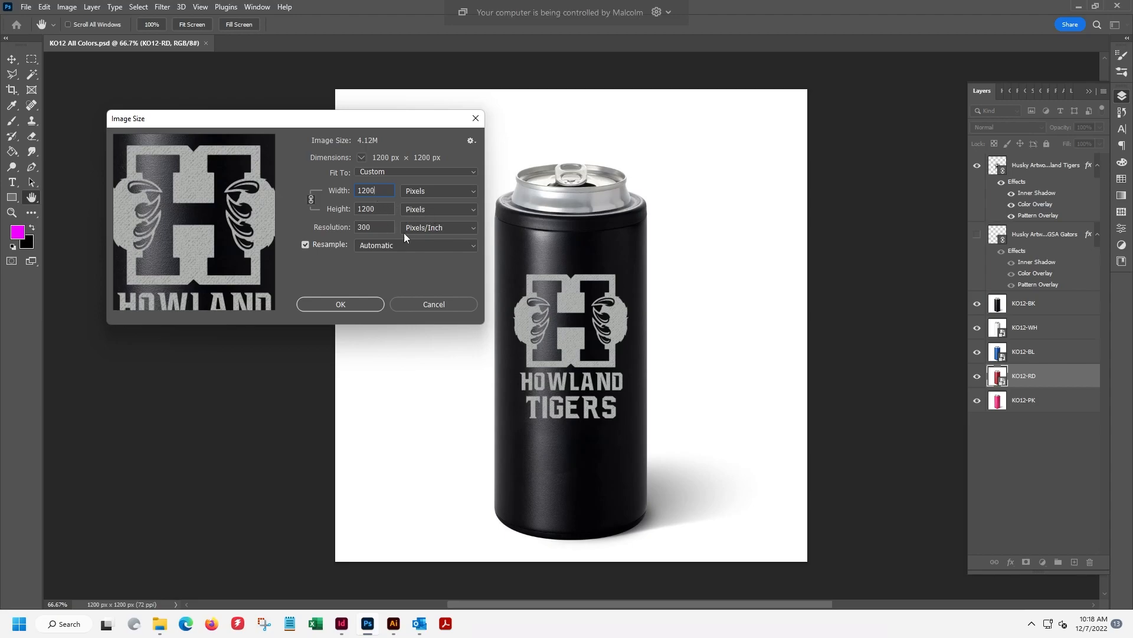
{"action": "left_click", "coordinate": [359, 304]}
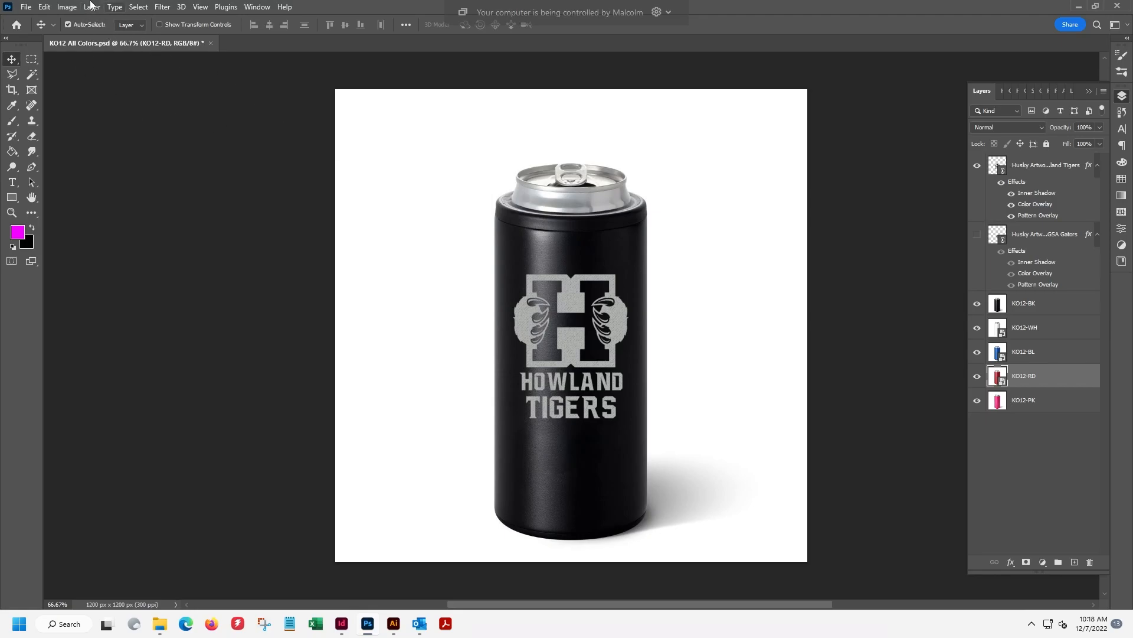
Recheck the can document's dimensions and resolution in the Image Size settings
{"action": "left_click", "coordinate": [71, 8]}
{"action": "left_click", "coordinate": [88, 95]}
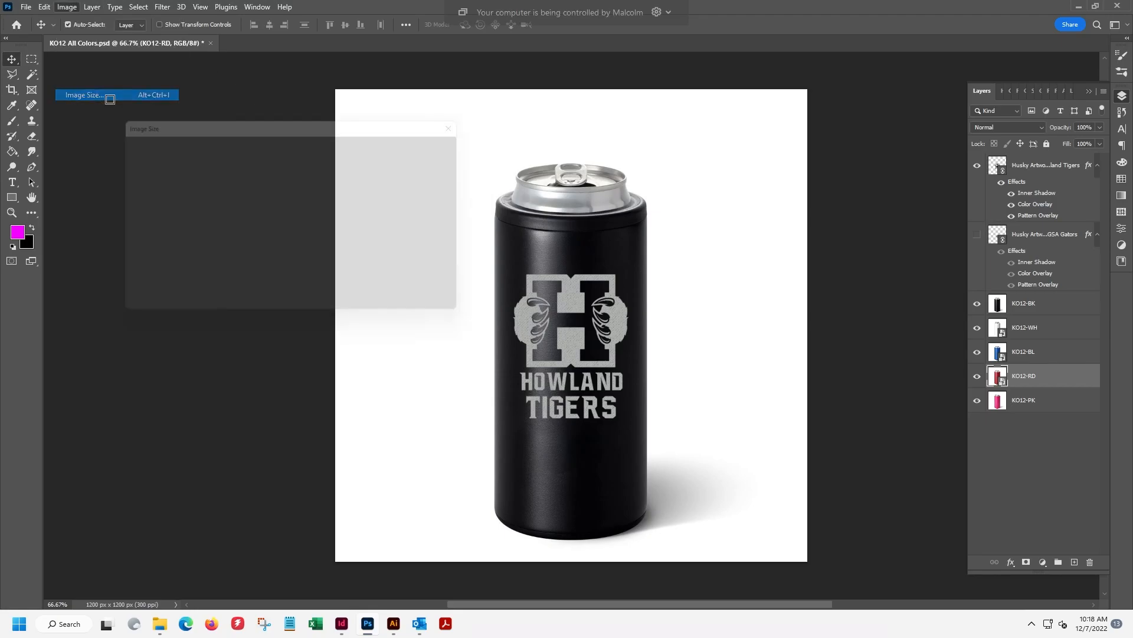
{"action": "left_click", "coordinate": [346, 303]}
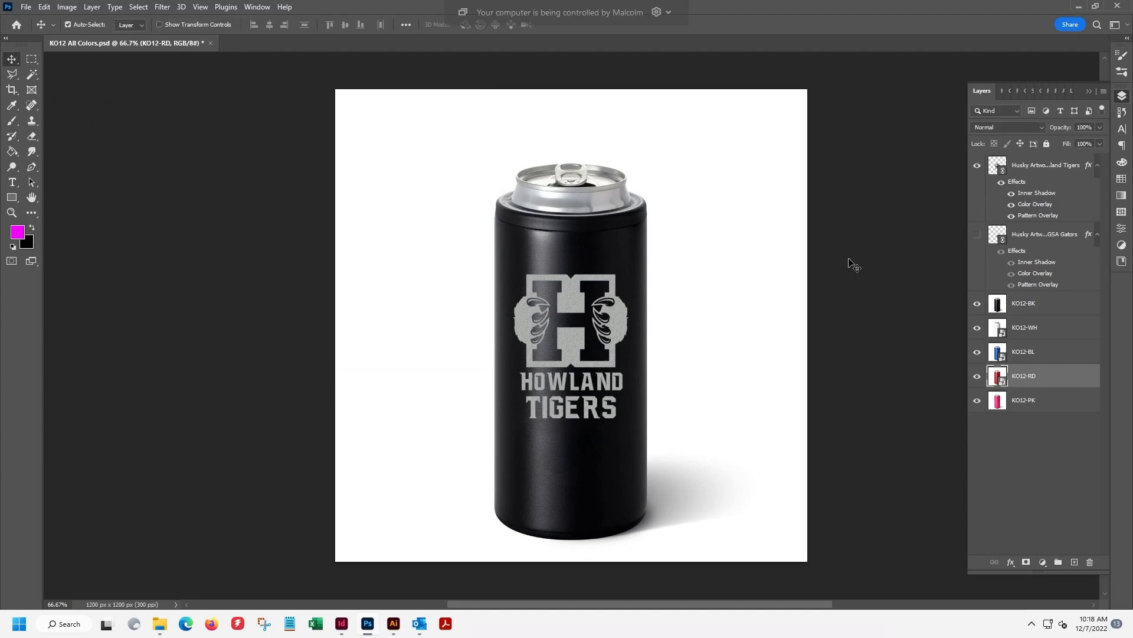
Save the can document as New Template in the Downloads folder, replacing the existing file and keeping Maximize Compatibility on
{"action": "left_click", "coordinate": [30, 11]}
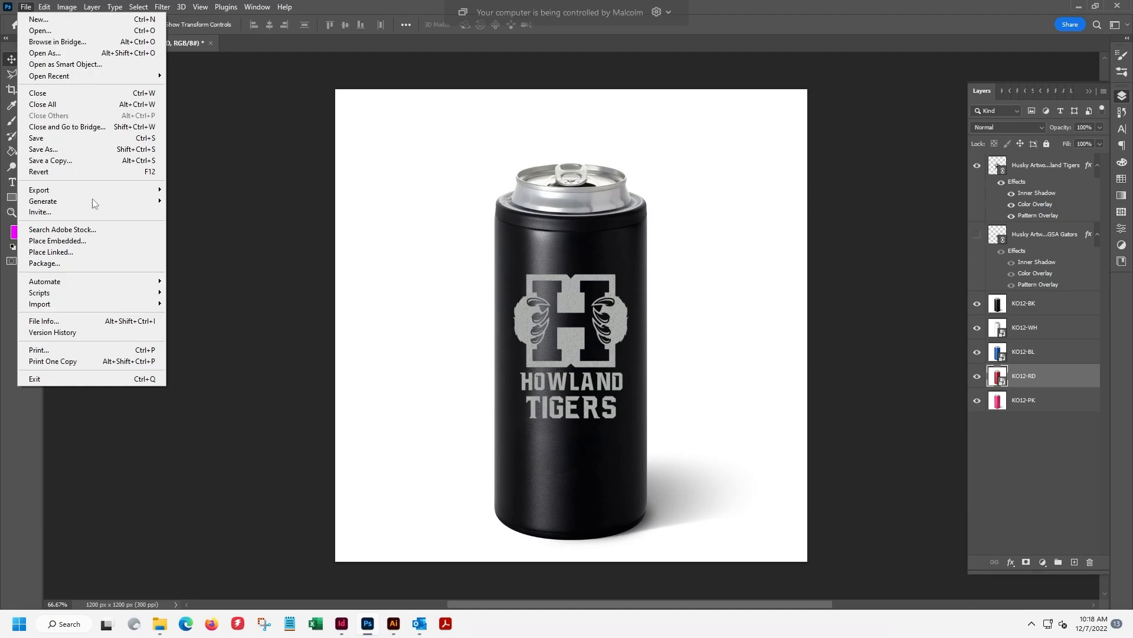
{"action": "left_click", "coordinate": [79, 155]}
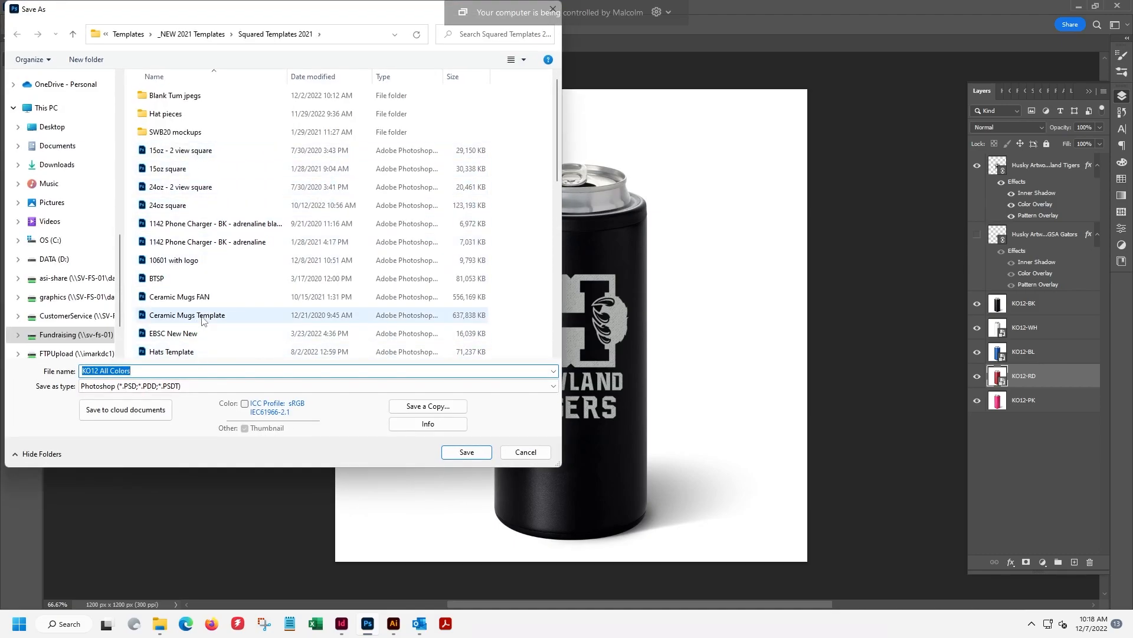
{"action": "scroll", "coordinate": [204, 315], "scroll_direction": "down", "scroll_amount": 10}
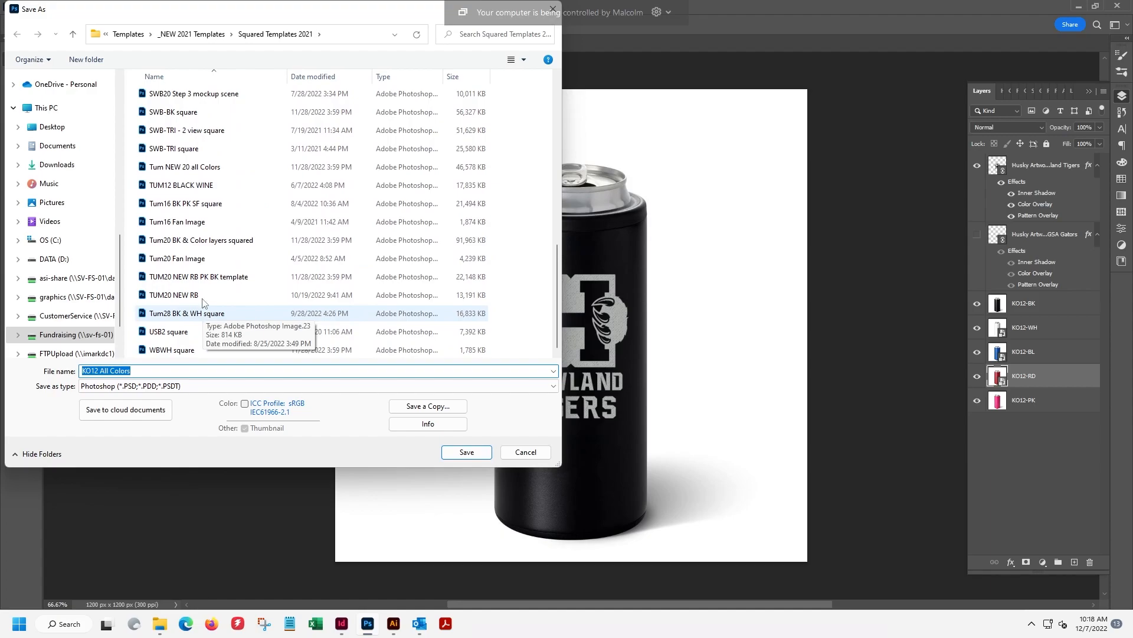
{"action": "left_click", "coordinate": [54, 165]}
{"action": "left_click", "coordinate": [176, 112]}
{"action": "left_click", "coordinate": [473, 452]}
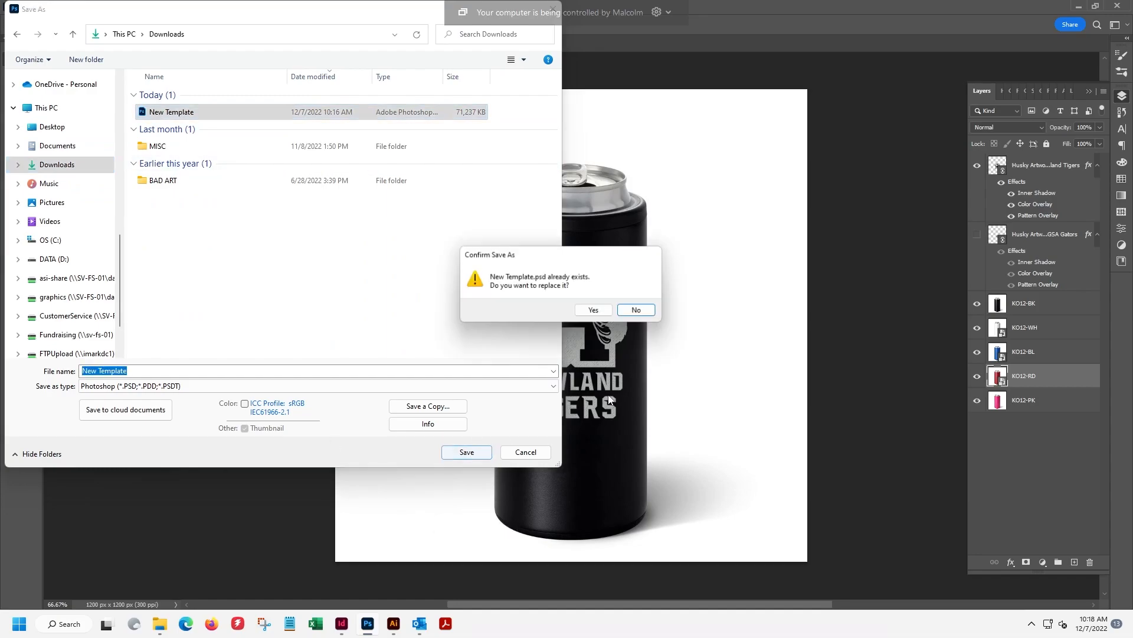
{"action": "left_click", "coordinate": [593, 309]}
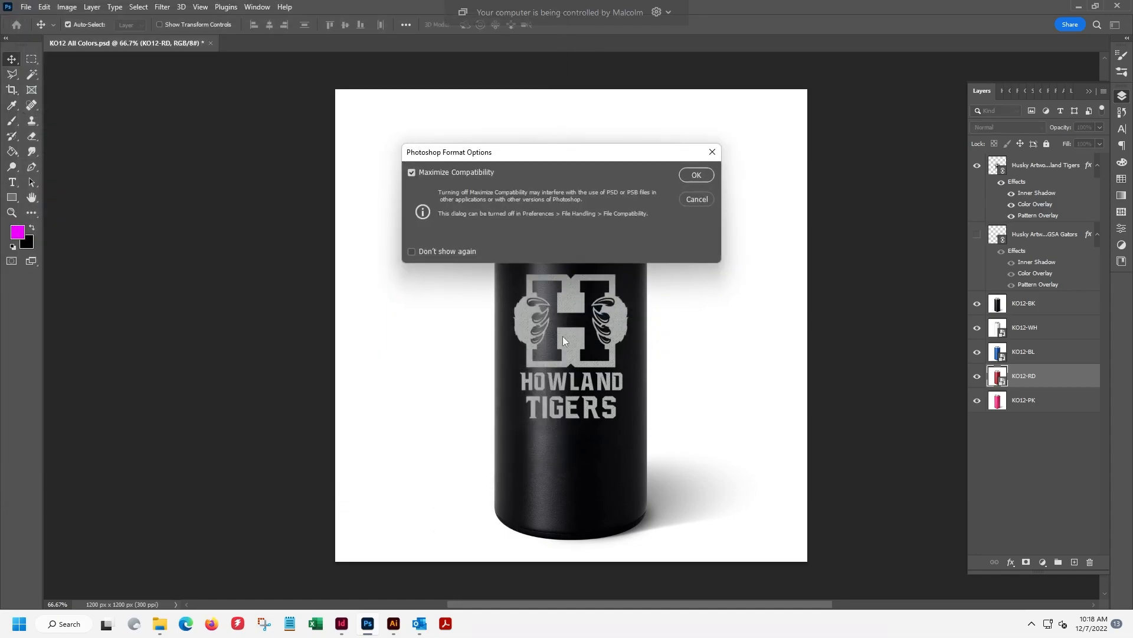
{"action": "left_click", "coordinate": [701, 175]}
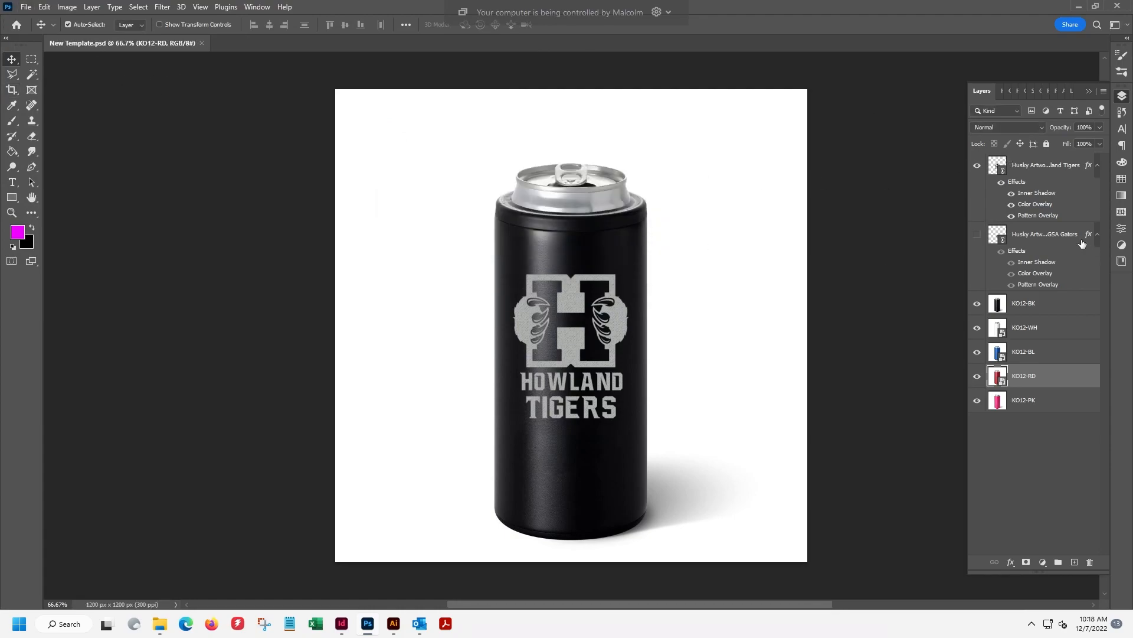
Try to delete all the layers at once, turning on visibility for the GSA Gators artwork layer
{"action": "left_click", "coordinate": [1027, 168]}
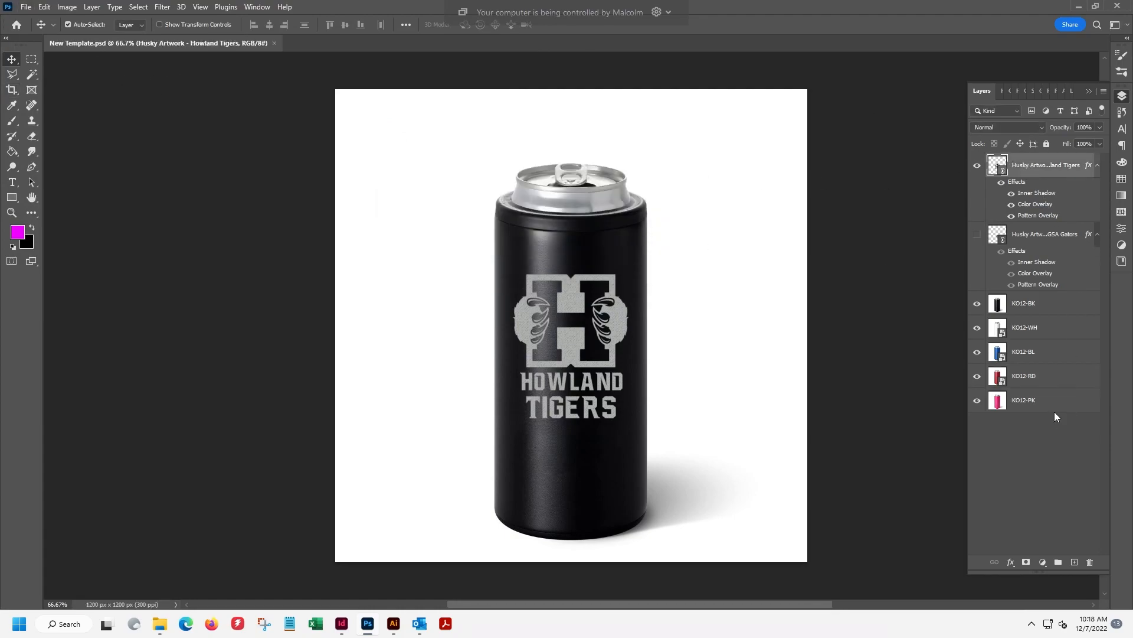
{"action": "left_click", "coordinate": [1024, 405], "text": "shift"}
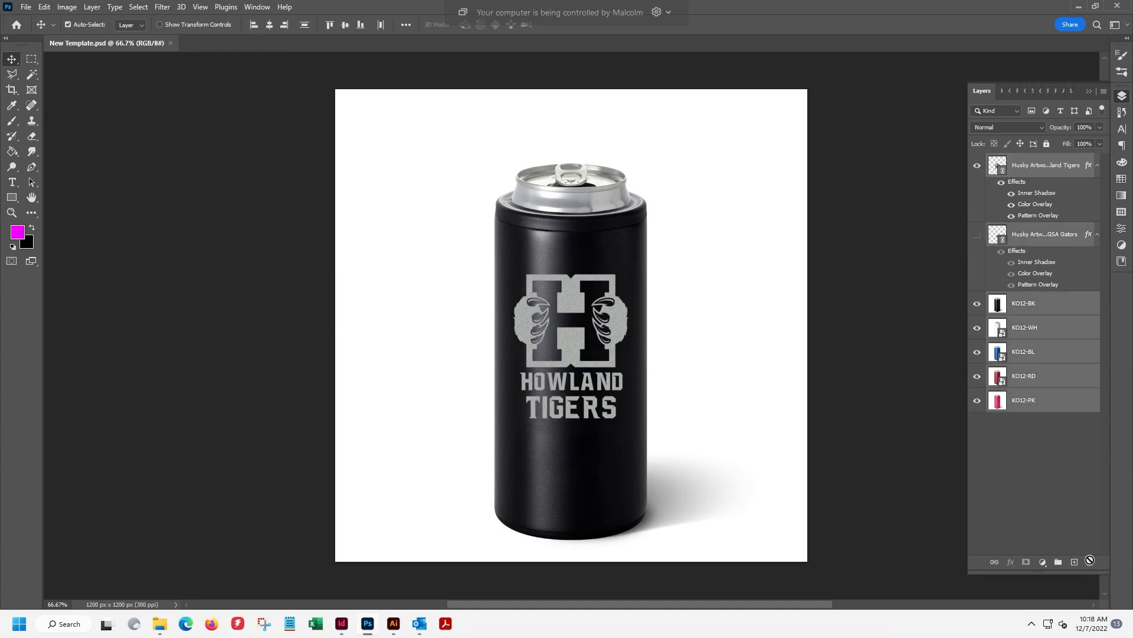
{"action": "left_click", "coordinate": [1079, 524]}
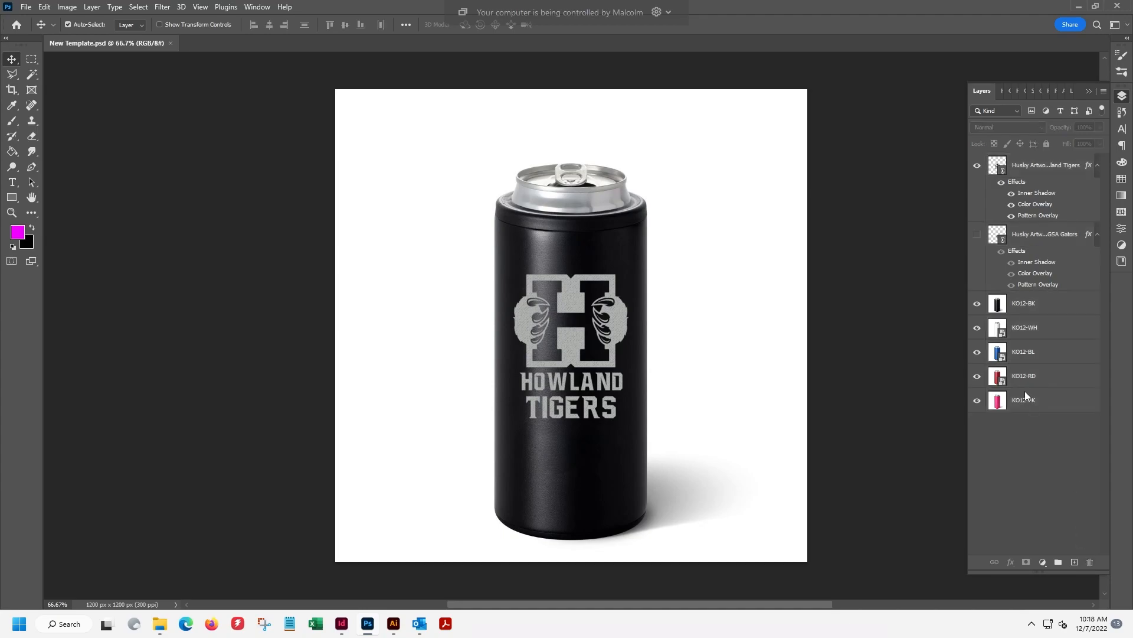
{"action": "left_click", "coordinate": [1030, 398]}
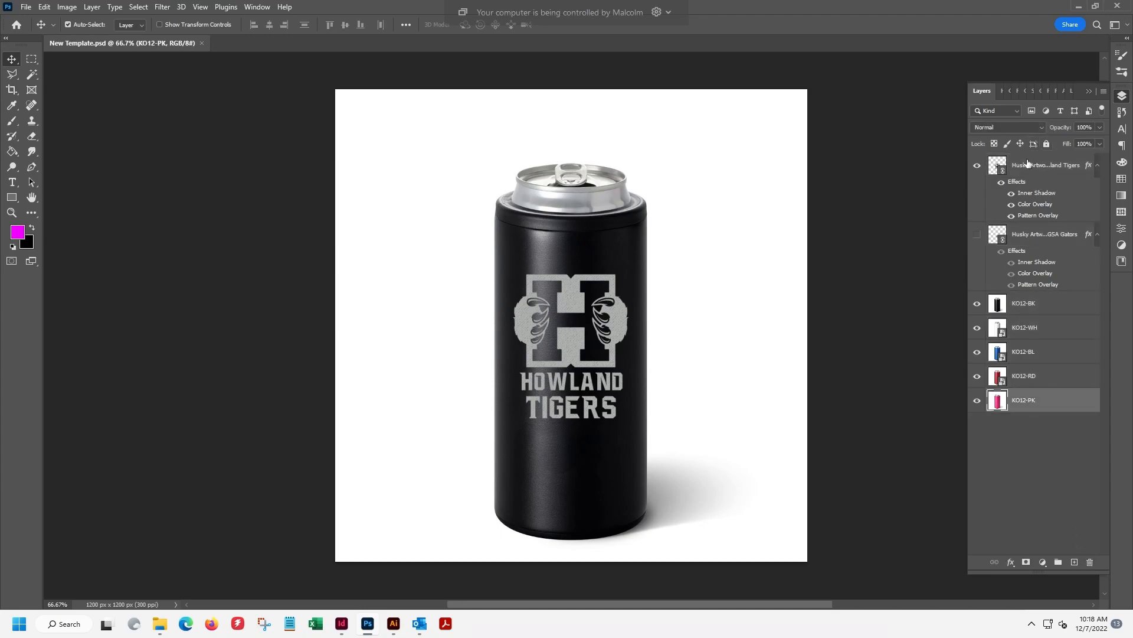
{"action": "left_click", "coordinate": [1039, 303], "text": "shift"}
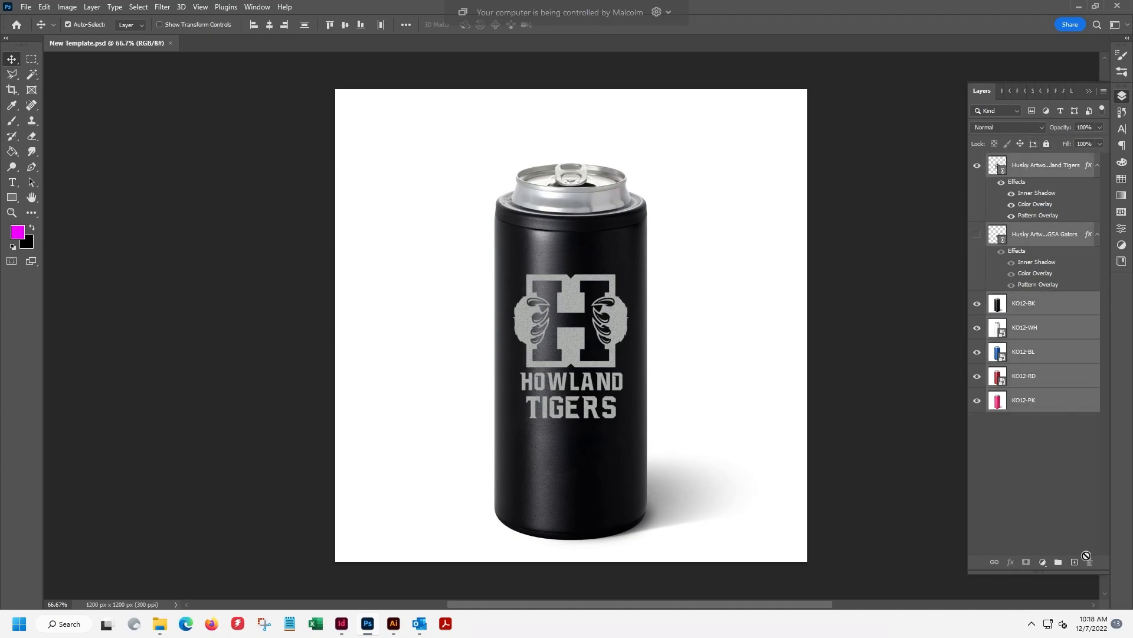
{"action": "left_click", "coordinate": [977, 235]}
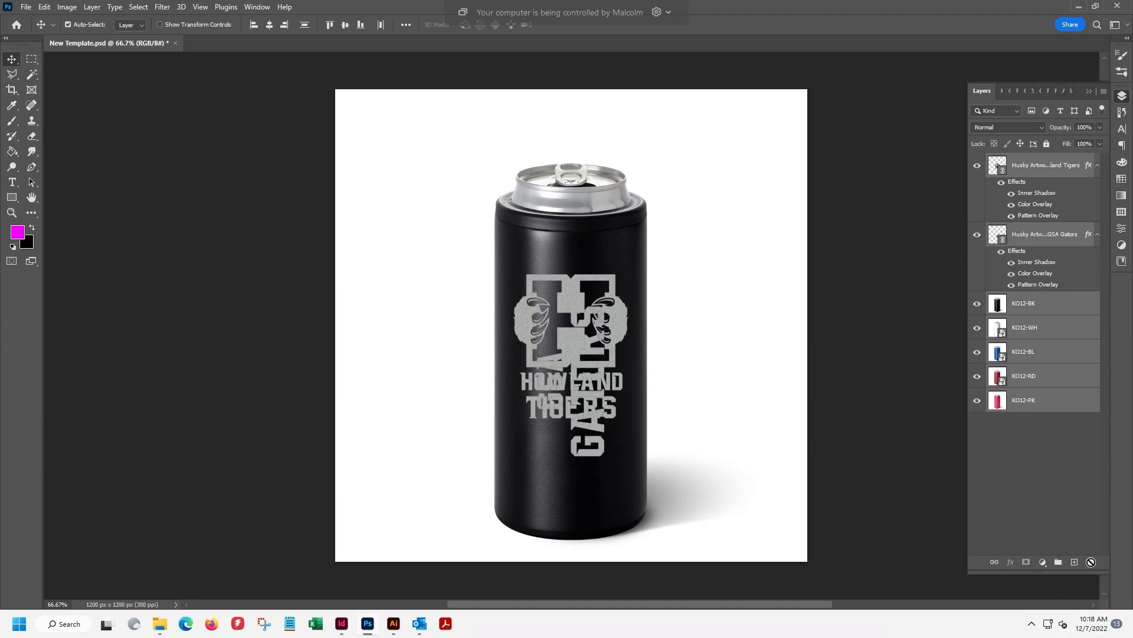
{"action": "left_click", "coordinate": [1015, 441]}
Delete the KO12 color layers PK, RD, BL, WH and BK one by one, keeping both Husky artwork layers
{"action": "left_click", "coordinate": [1021, 400]}
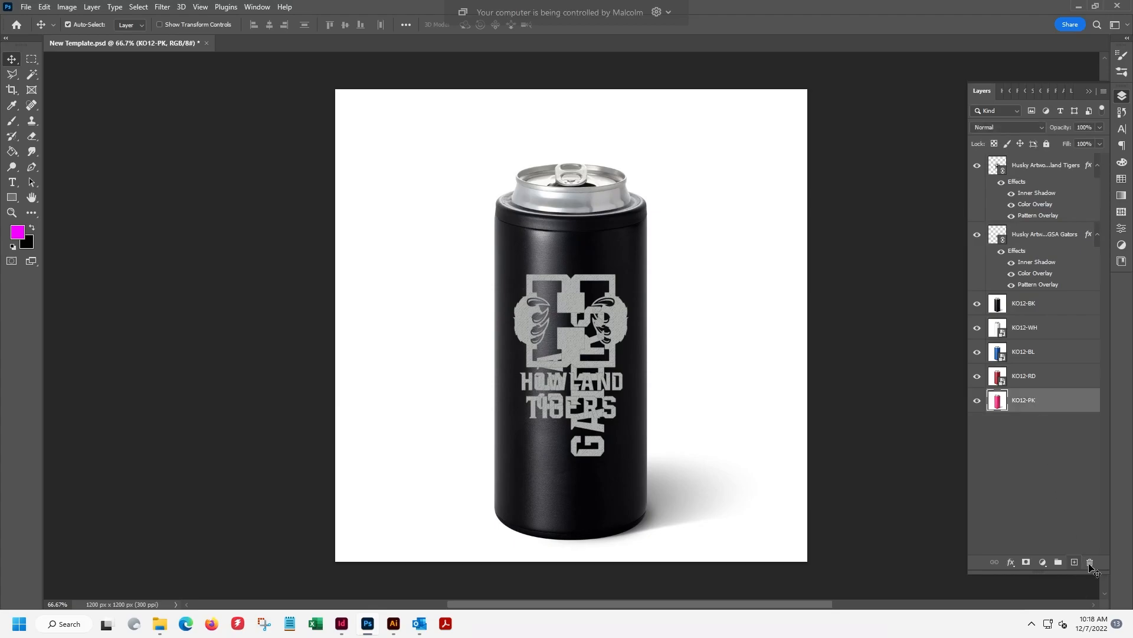
{"action": "left_click_drag", "start_coordinate": [1091, 567], "coordinate": [1090, 564]}
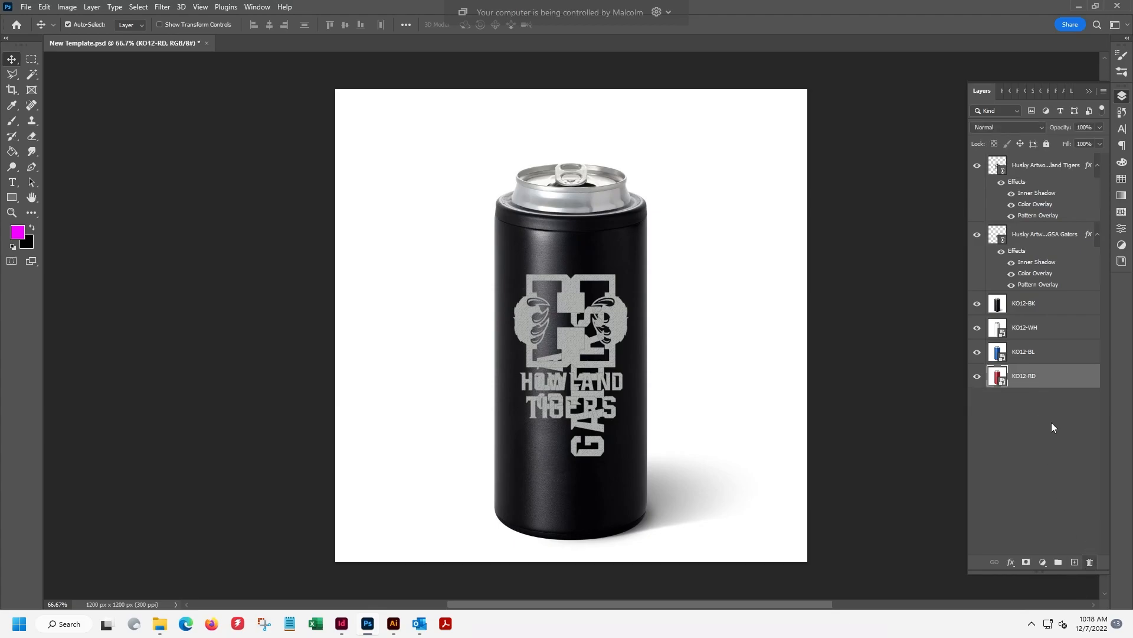
{"action": "left_click", "coordinate": [1090, 562]}
{"action": "left_click", "coordinate": [1090, 562]}
{"action": "left_click", "coordinate": [1090, 562]}
{"action": "left_click", "coordinate": [1090, 562]}
{"action": "left_click", "coordinate": [1090, 562]}
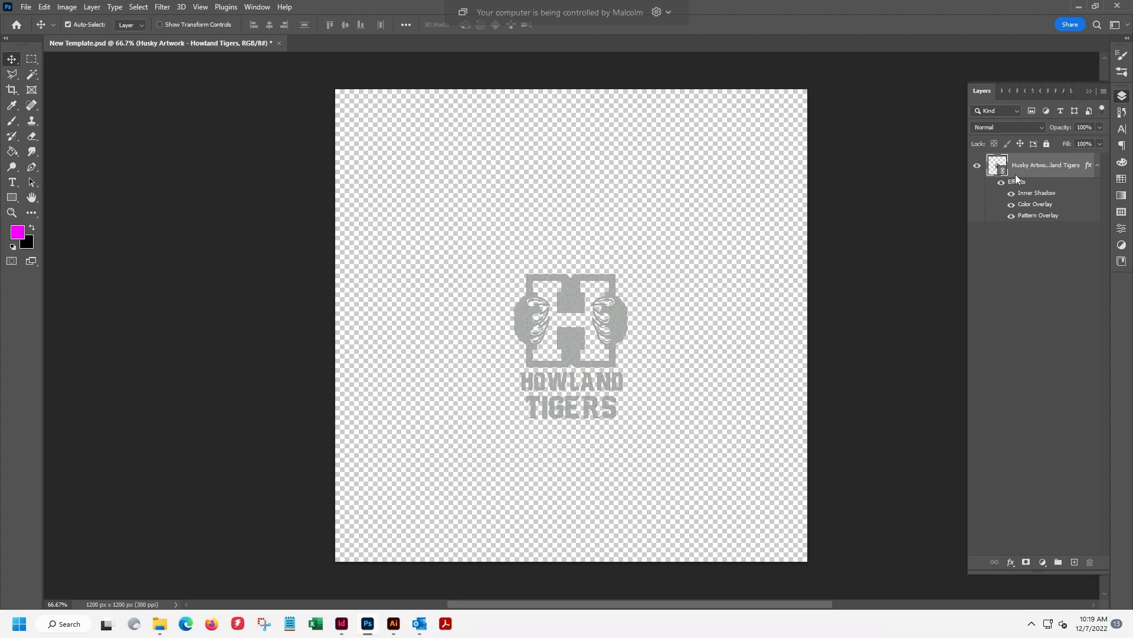
{"action": "key", "text": "ctrl+z"}
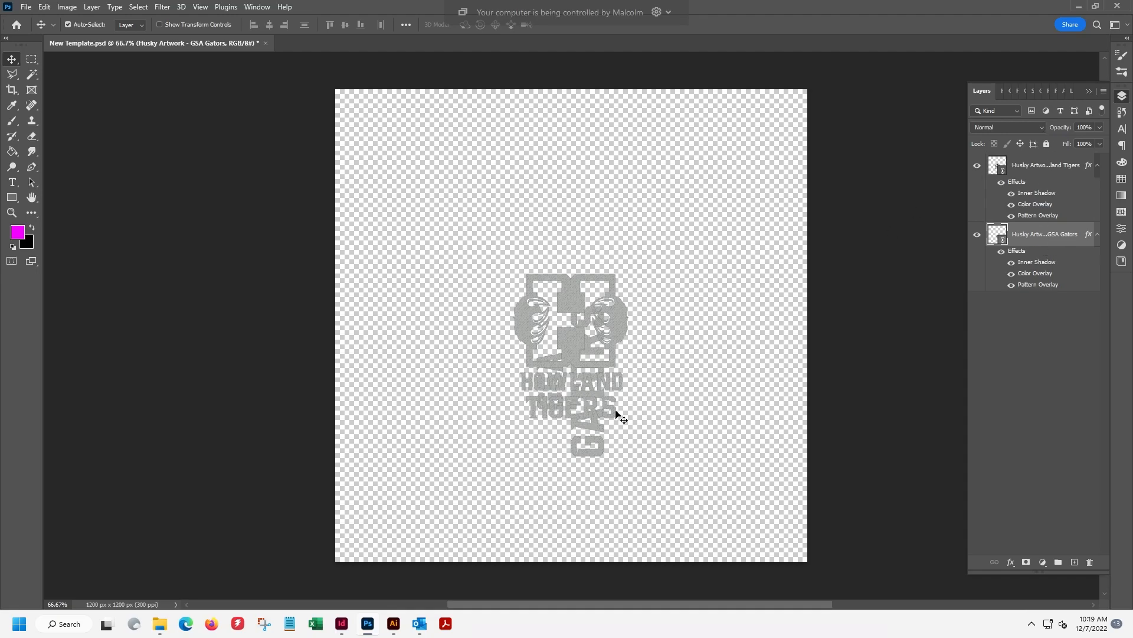
Move the GSA Gators artwork up to the canvas's vertical center and hide both artwork layers
{"action": "left_click_drag", "start_coordinate": [575, 446], "coordinate": [576, 354]}
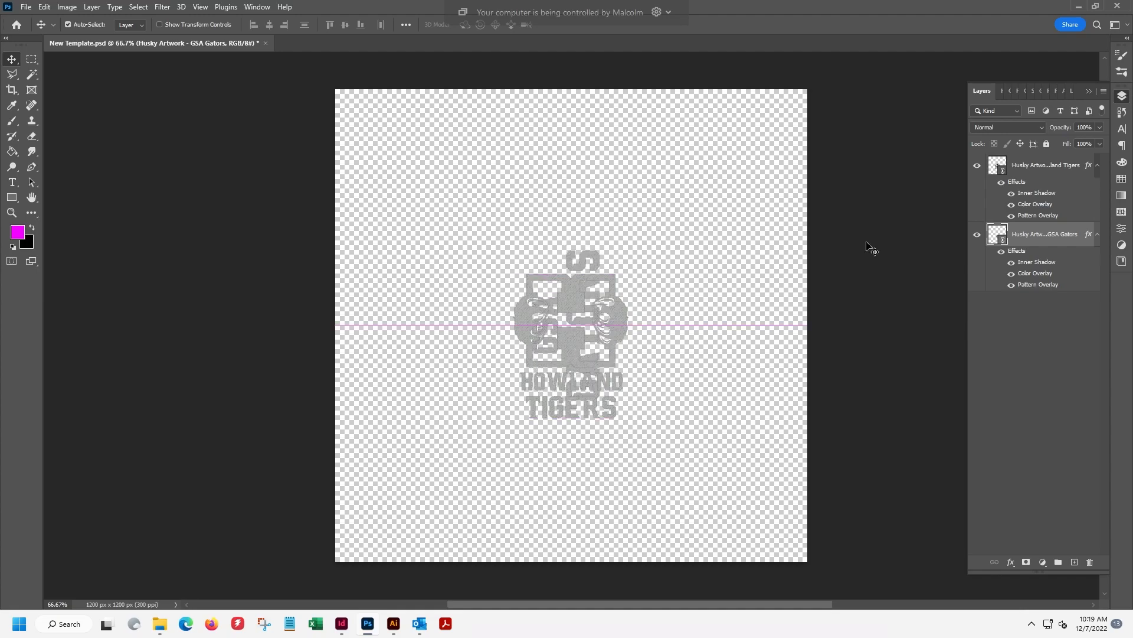
{"action": "left_click", "coordinate": [978, 168]}
{"action": "left_click", "coordinate": [977, 235]}
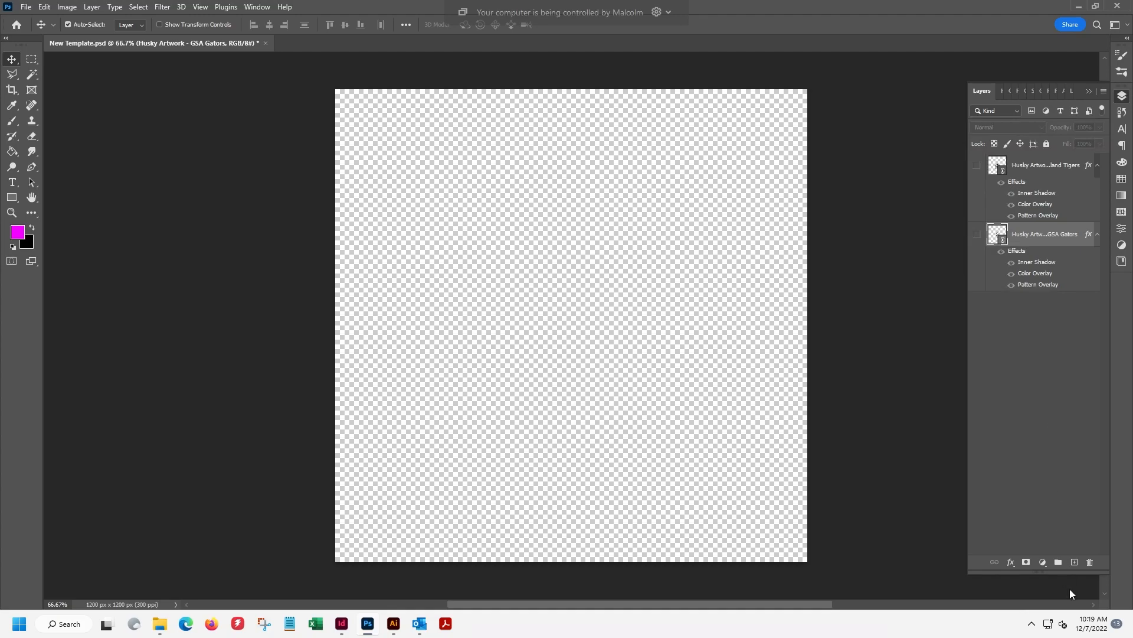
Add a new layer beneath both artwork layers and fill it with white (ffffff) using the Paint Bucket
{"action": "left_click", "coordinate": [1075, 562]}
{"action": "left_click_drag", "start_coordinate": [1033, 239], "coordinate": [1030, 319]}
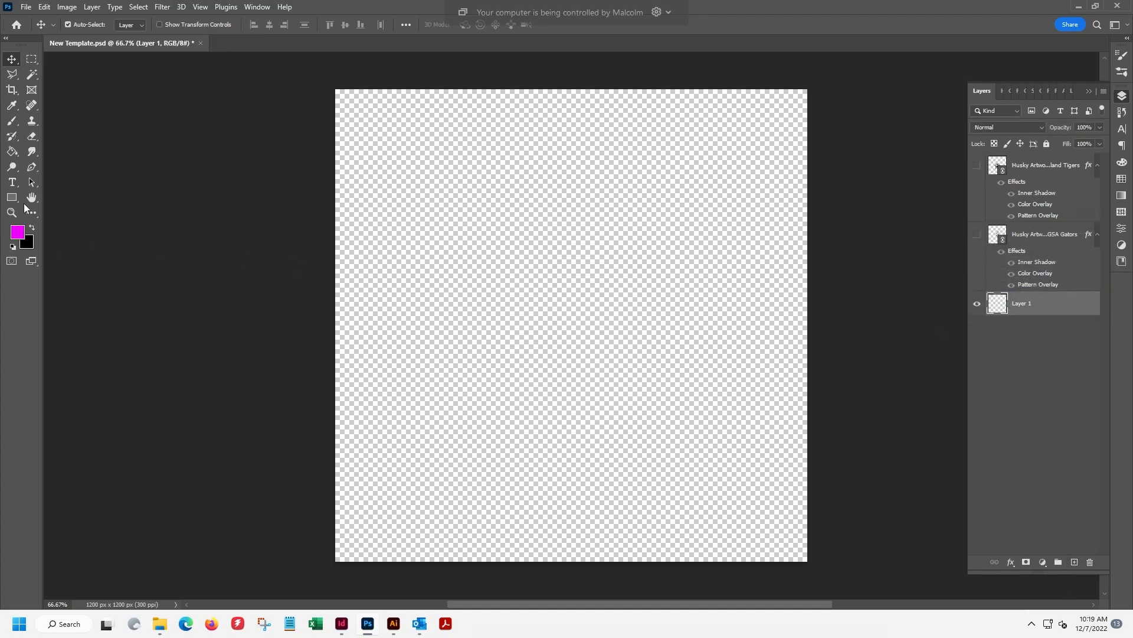
{"action": "left_click", "coordinate": [11, 151]}
{"action": "left_click", "coordinate": [18, 233]}
{"action": "mouse_move", "coordinate": [188, 154]}
{"action": "left_mouse_down"}
{"action": "mouse_move", "coordinate": [136, 103]}
{"action": "mouse_move", "coordinate": [146, 89]}
{"action": "left_mouse_up"}
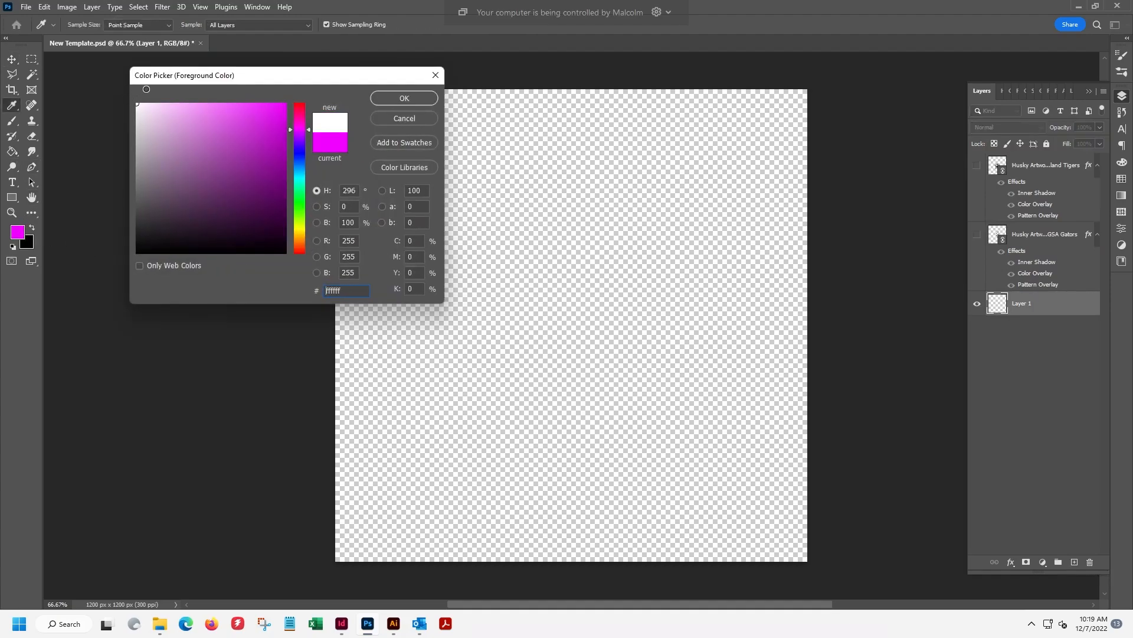
{"action": "left_click", "coordinate": [397, 98]}
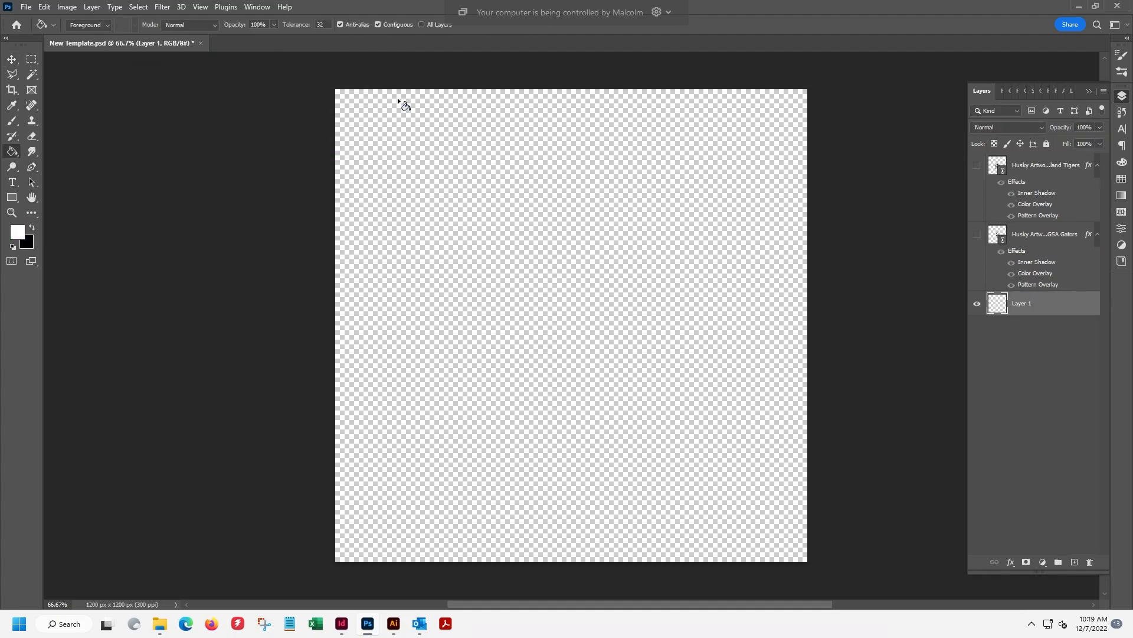
{"action": "left_click", "coordinate": [614, 504]}
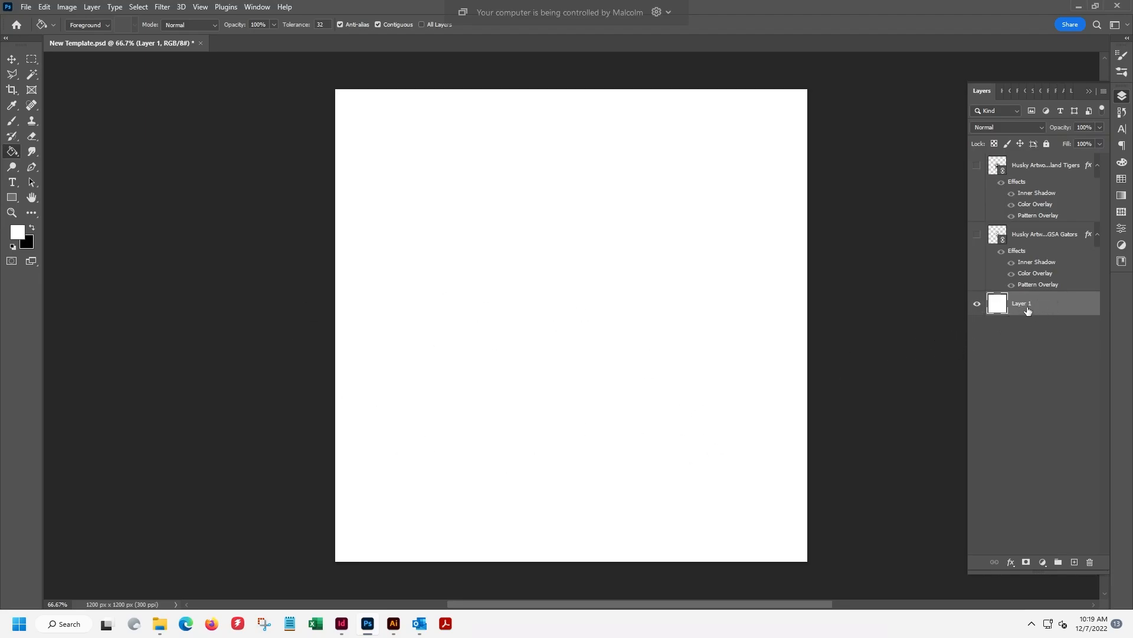
Compare the canvas with and without the white background layer and the GSA Gators artwork by toggling their visibility
{"action": "left_click", "coordinate": [977, 304]}
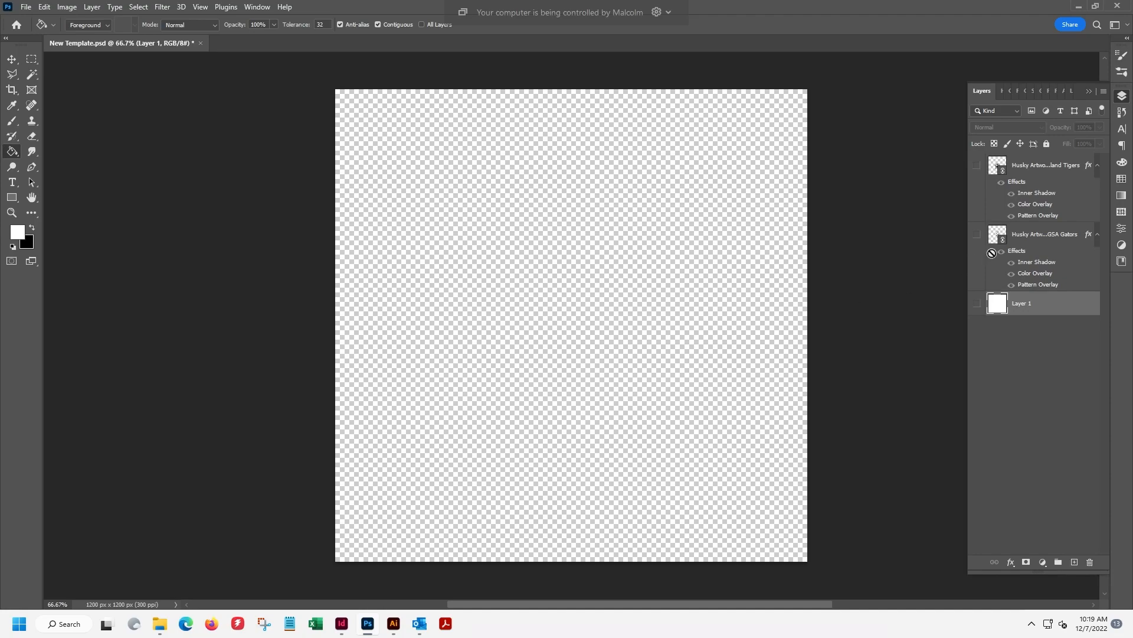
{"action": "left_click", "coordinate": [977, 304]}
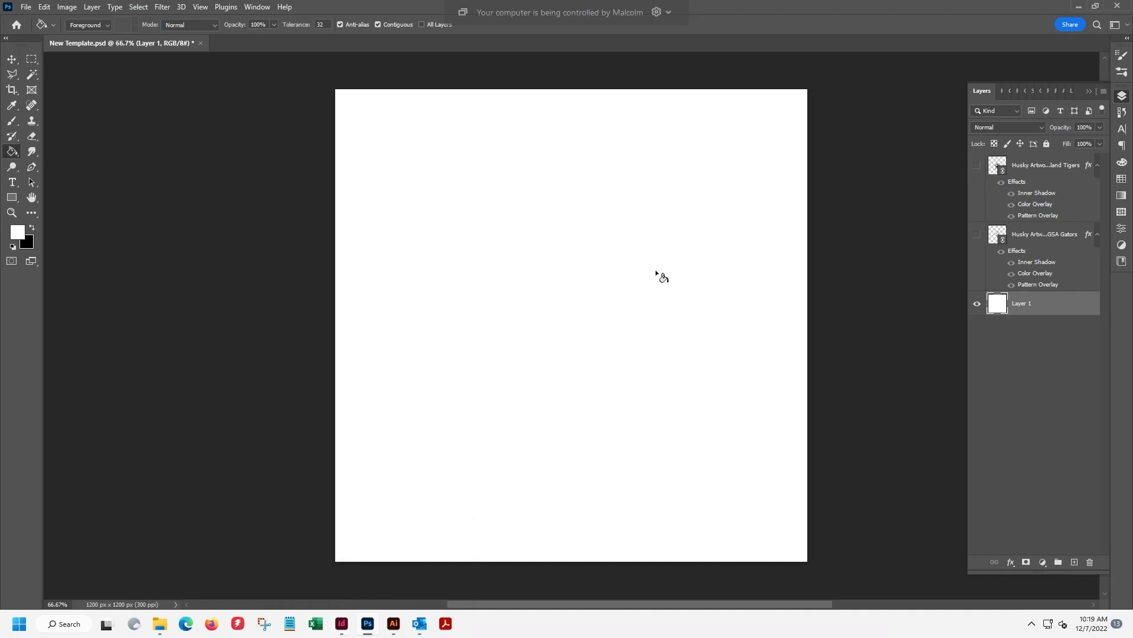
{"action": "left_click", "coordinate": [977, 303]}
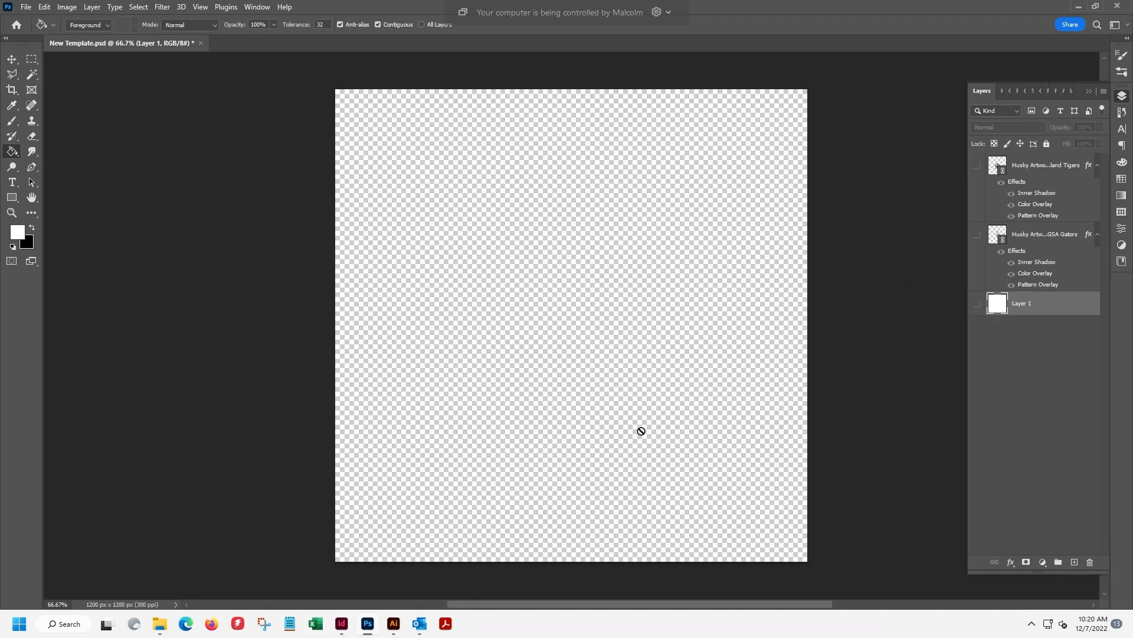
{"action": "left_click", "coordinate": [977, 305]}
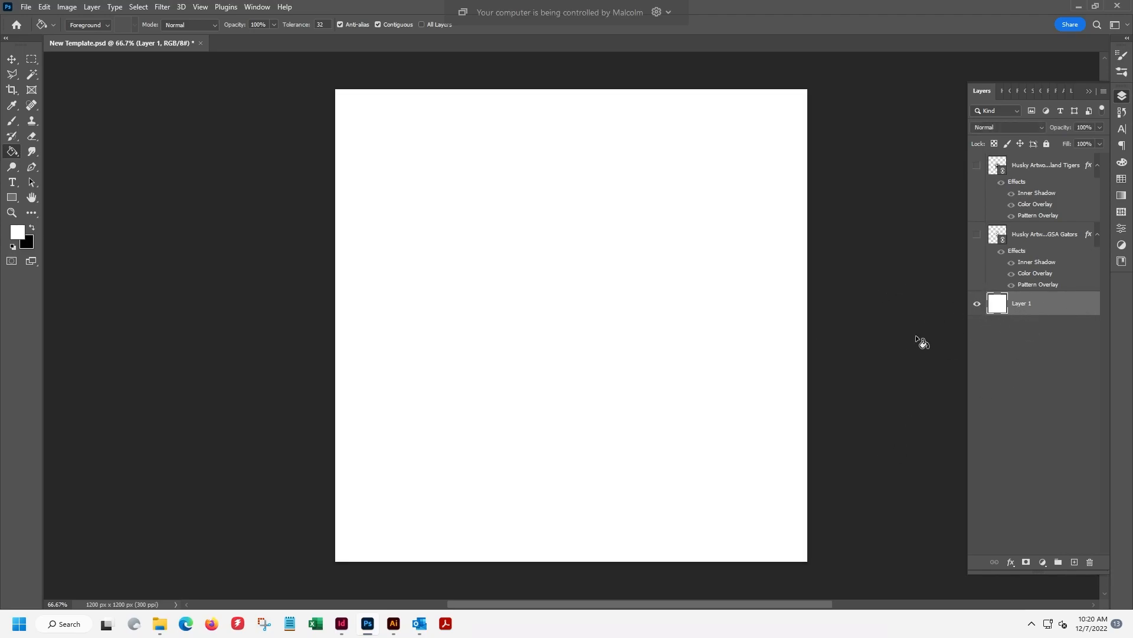
{"action": "left_click", "coordinate": [977, 235]}
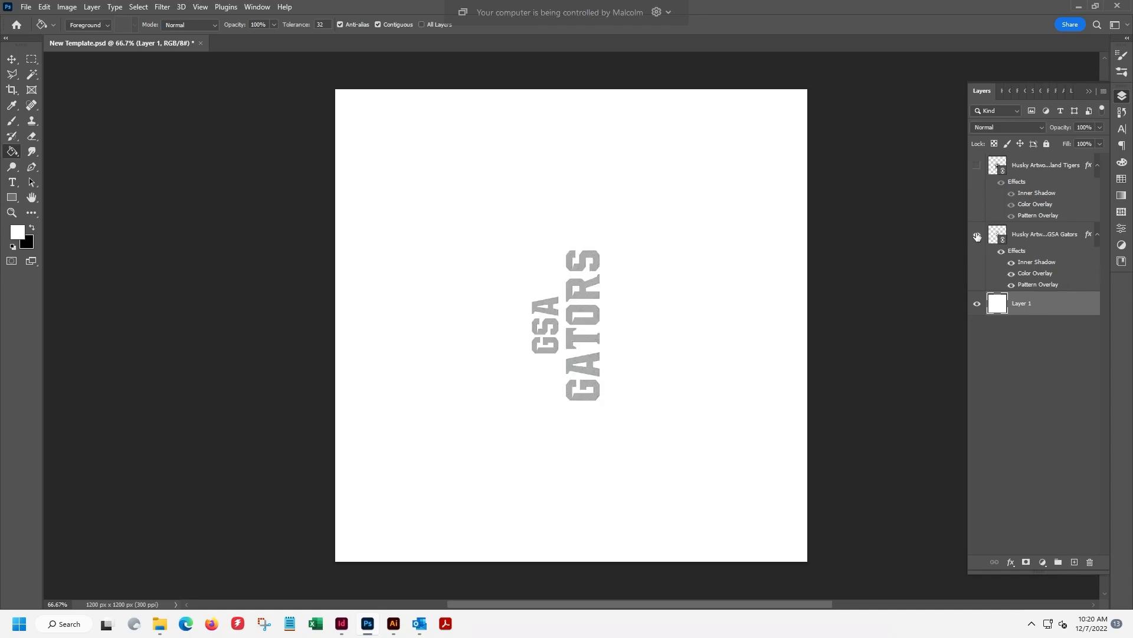
{"action": "left_click", "coordinate": [977, 235]}
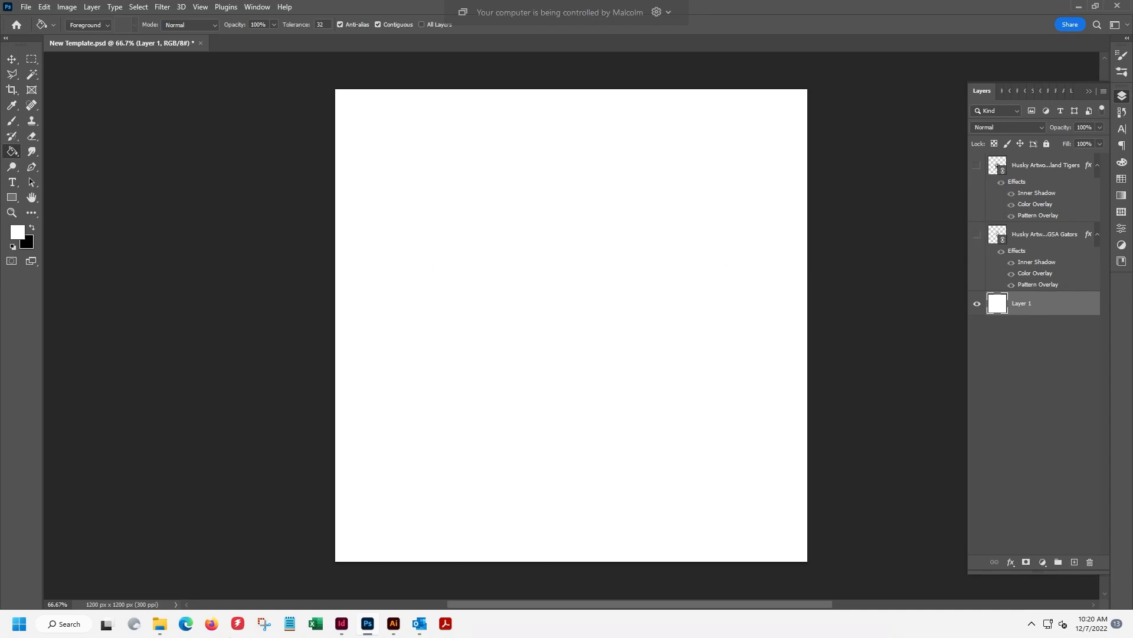
Place the 20 oz with handle image from the Downloads folder onto the template canvas
{"action": "mouse_move", "coordinate": [159, 625]}
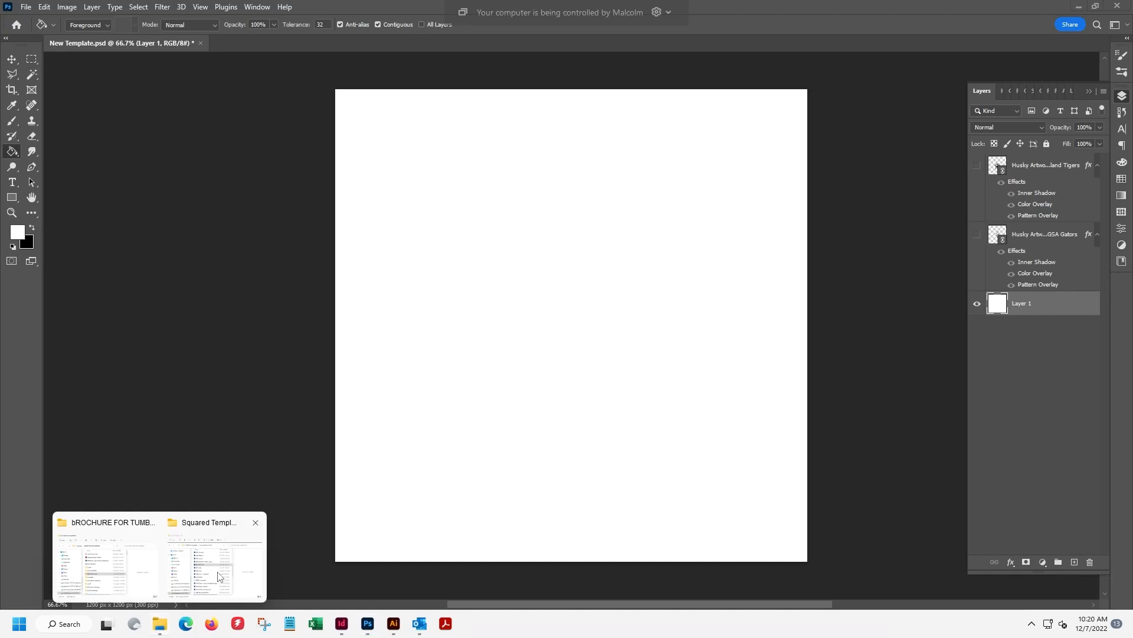
{"action": "left_click", "coordinate": [212, 558]}
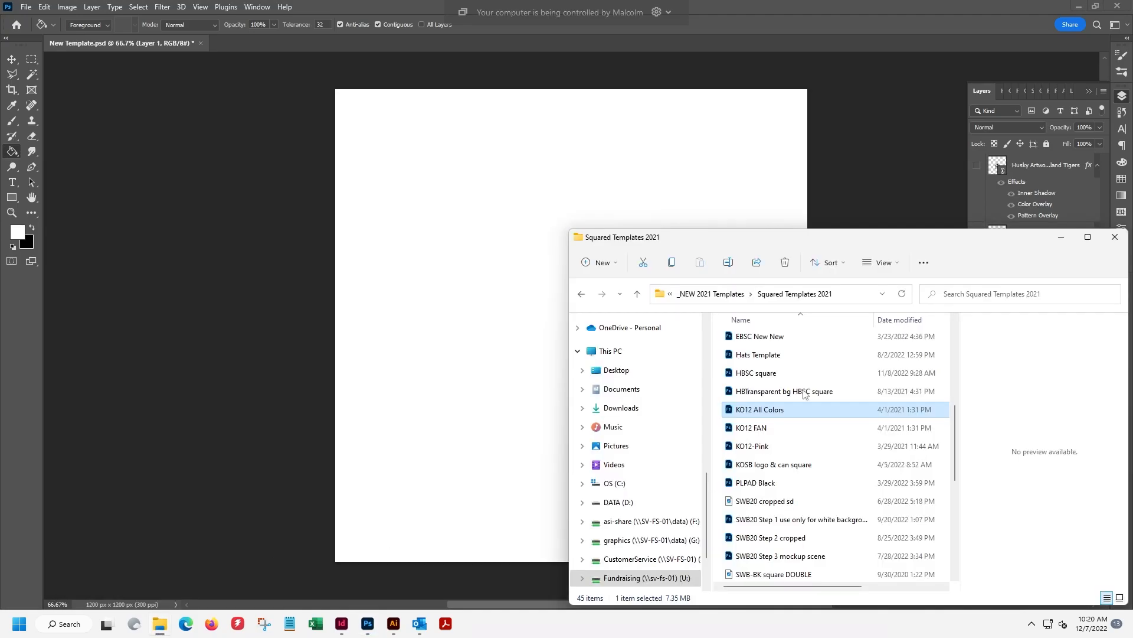
{"action": "left_click", "coordinate": [630, 408]}
{"action": "left_click_drag", "start_coordinate": [790, 353], "coordinate": [432, 314]}
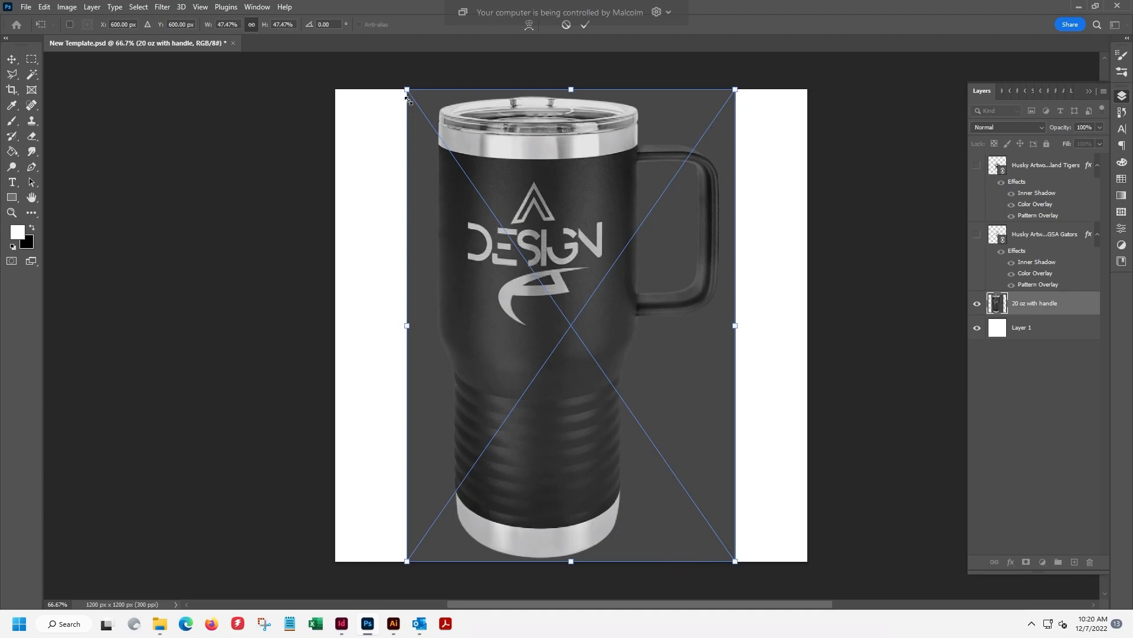
Scale the placed mug image down to about 44% so it has white margins above and below, and commit the placement
{"action": "left_click_drag", "start_coordinate": [406, 87], "coordinate": [409, 93]}
{"action": "left_click_drag", "start_coordinate": [411, 561], "coordinate": [416, 554]}
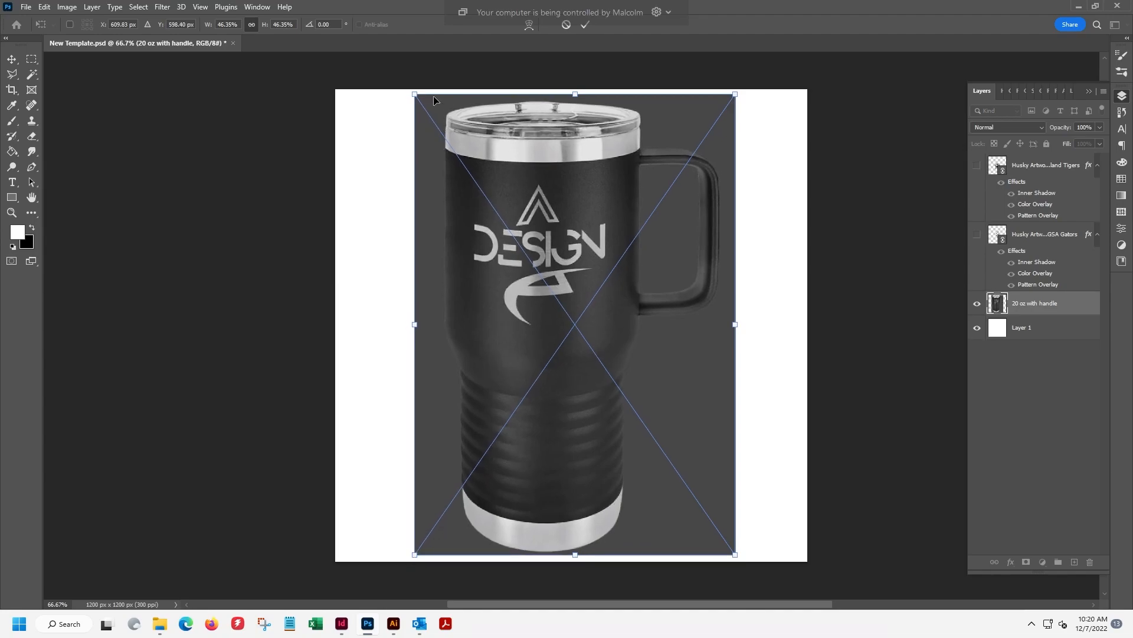
{"action": "left_click_drag", "start_coordinate": [425, 98], "coordinate": [432, 109]}
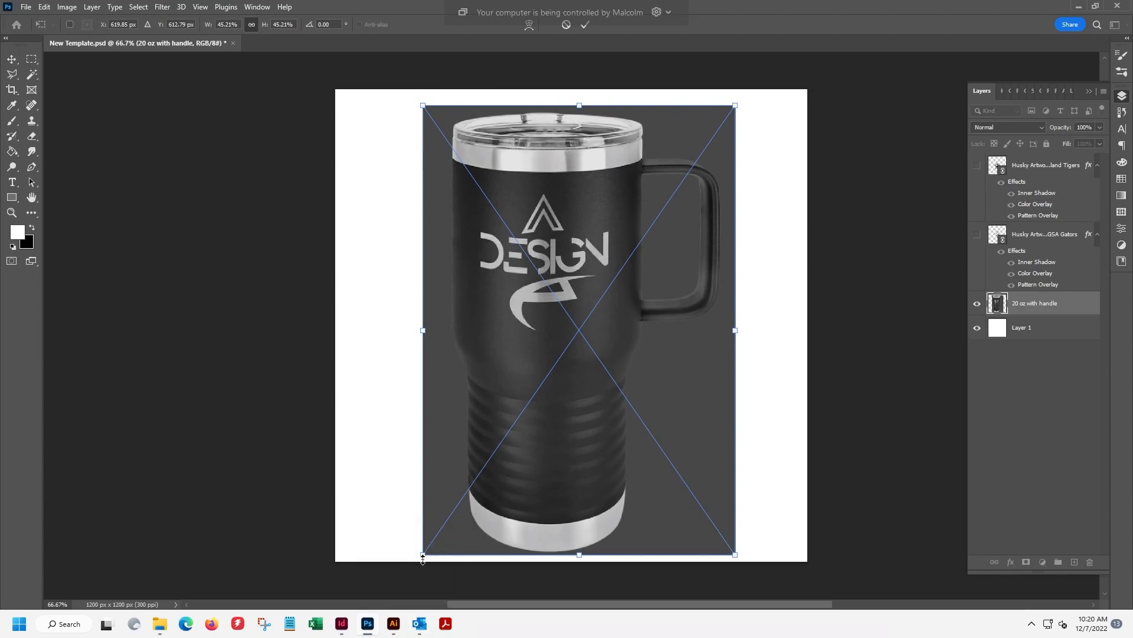
{"action": "left_click_drag", "start_coordinate": [424, 548], "coordinate": [434, 546]}
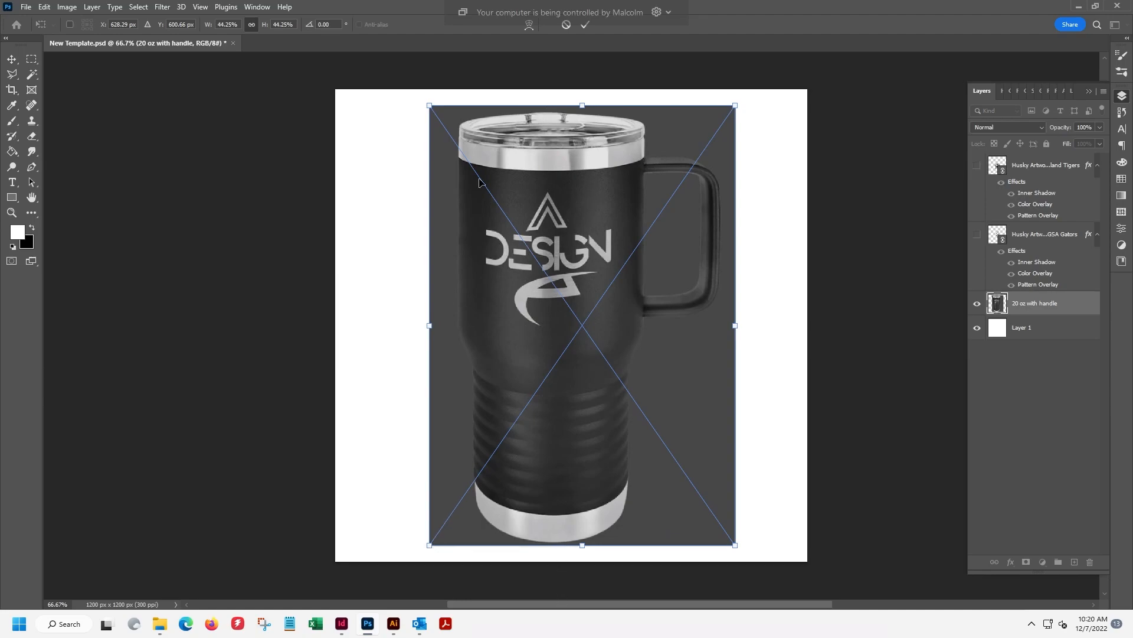
{"action": "left_click_drag", "start_coordinate": [430, 106], "coordinate": [440, 121]}
{"action": "left_click_drag", "start_coordinate": [433, 549], "coordinate": [434, 548]}
{"action": "left_click_drag", "start_coordinate": [432, 108], "coordinate": [430, 106]}
{"action": "key", "text": "Return"}
{"action": "key", "text": "g"}
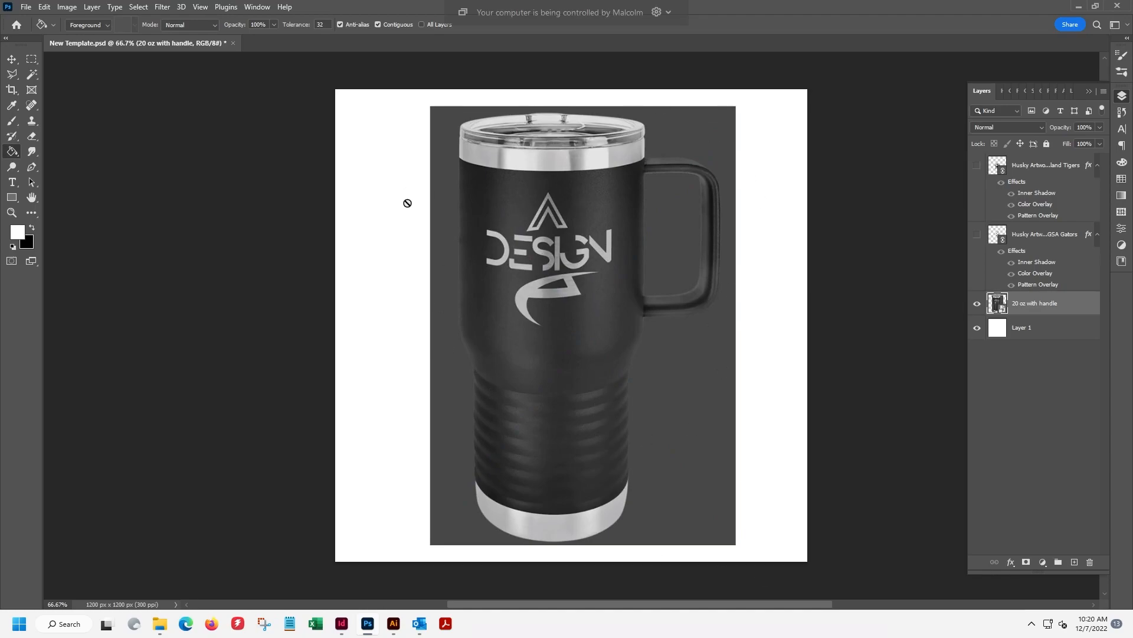
Nudge the 20 oz with handle image slightly to the right on the canvas with the Move tool
{"action": "left_click", "coordinate": [12, 59]}
{"action": "key", "text": "Right"}
{"action": "key", "text": "Right"}
{"action": "key", "text": "Right"}
{"action": "key", "text": "Right"}
{"action": "key", "text": "Right"}
{"action": "key", "text": "Right"}
{"action": "key", "text": "Right"}
{"action": "key", "text": "Right"}
{"action": "key", "text": "Right"}
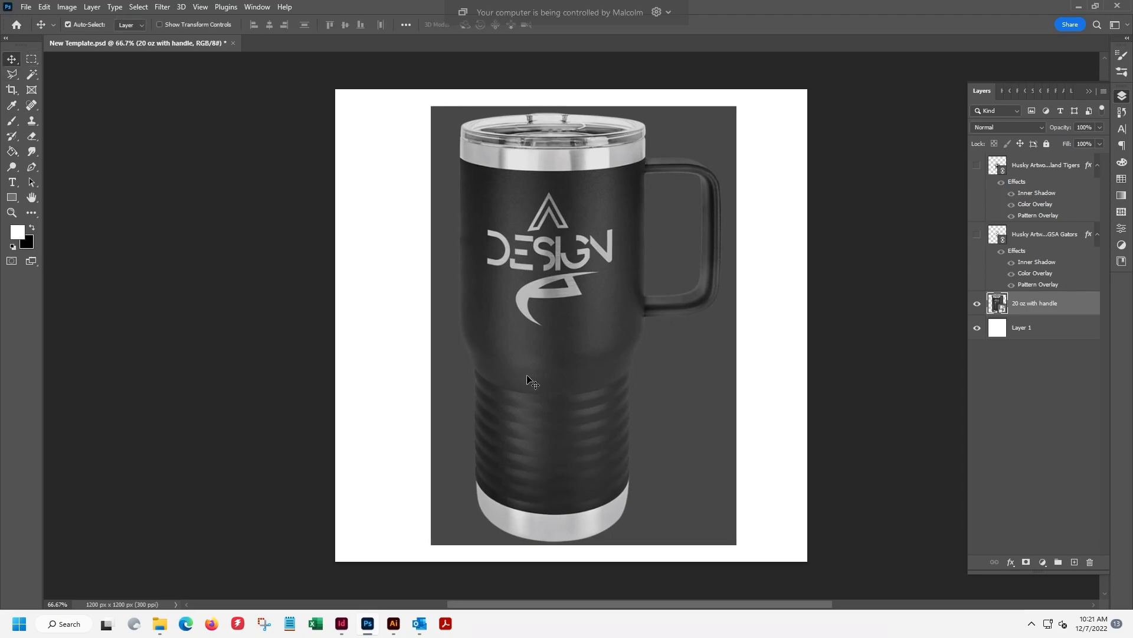
{"action": "key", "text": "Right"}
{"action": "key", "text": "Right"}
{"action": "key", "text": "Right"}
{"action": "key", "text": "Right"}
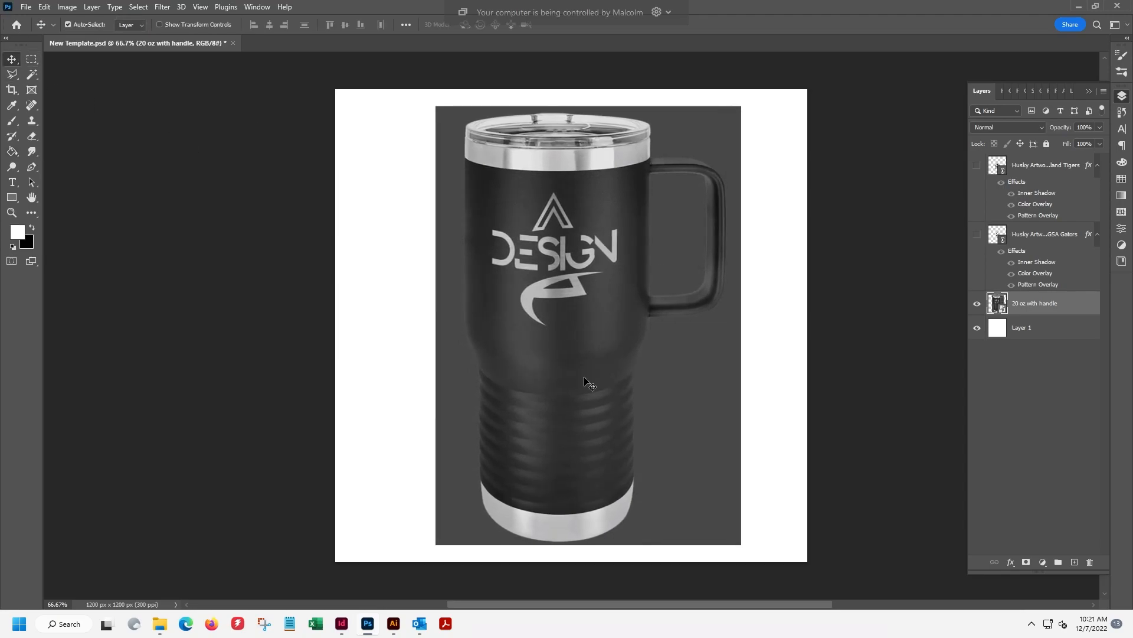
Preview the Howland Tigers and GSA Gators artwork over the mug by showing and hiding each layer
{"action": "left_click", "coordinate": [975, 166]}
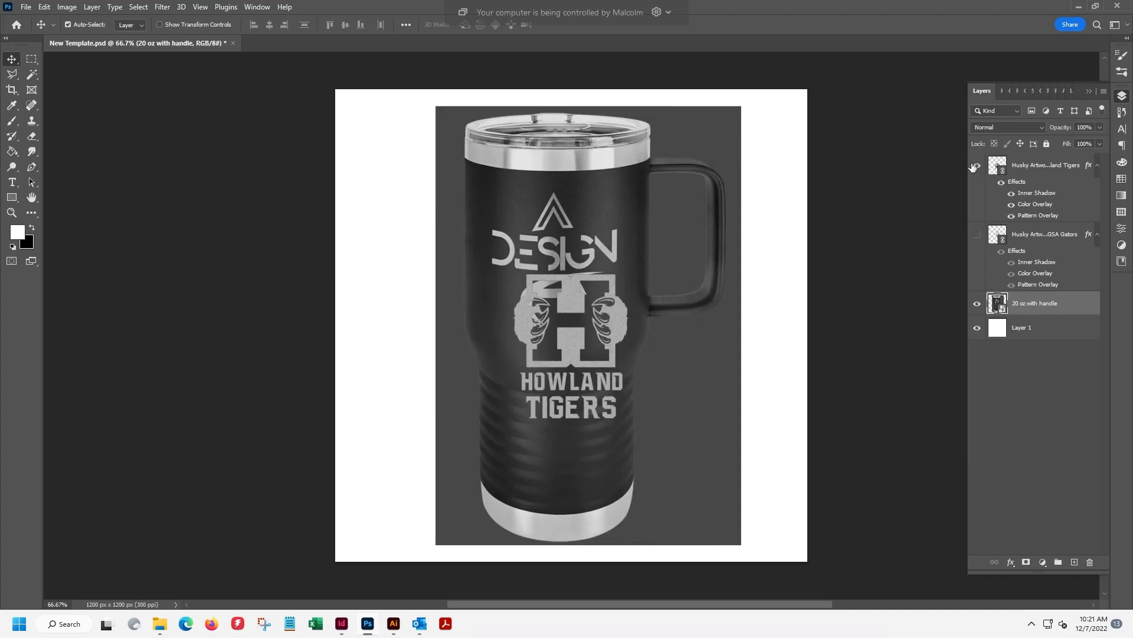
{"action": "left_click", "coordinate": [977, 166]}
{"action": "left_click", "coordinate": [976, 235]}
{"action": "left_click", "coordinate": [976, 235]}
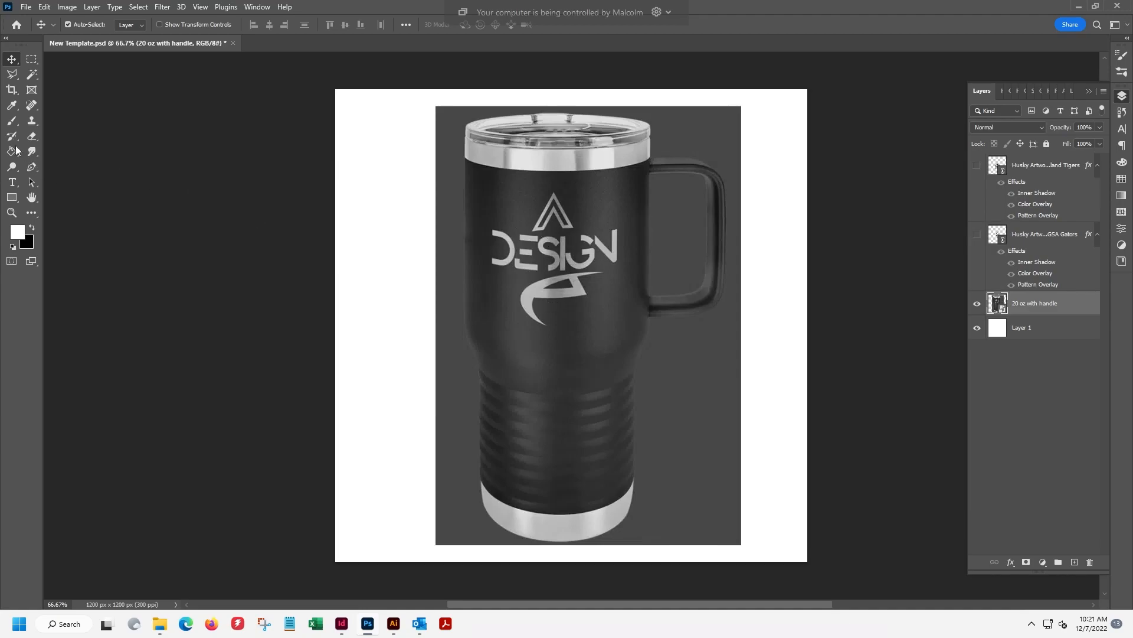
Select the Clone Stamp tool and rasterize the 20 oz with handle layer so its pixels can be retouched
{"action": "left_click", "coordinate": [32, 120]}
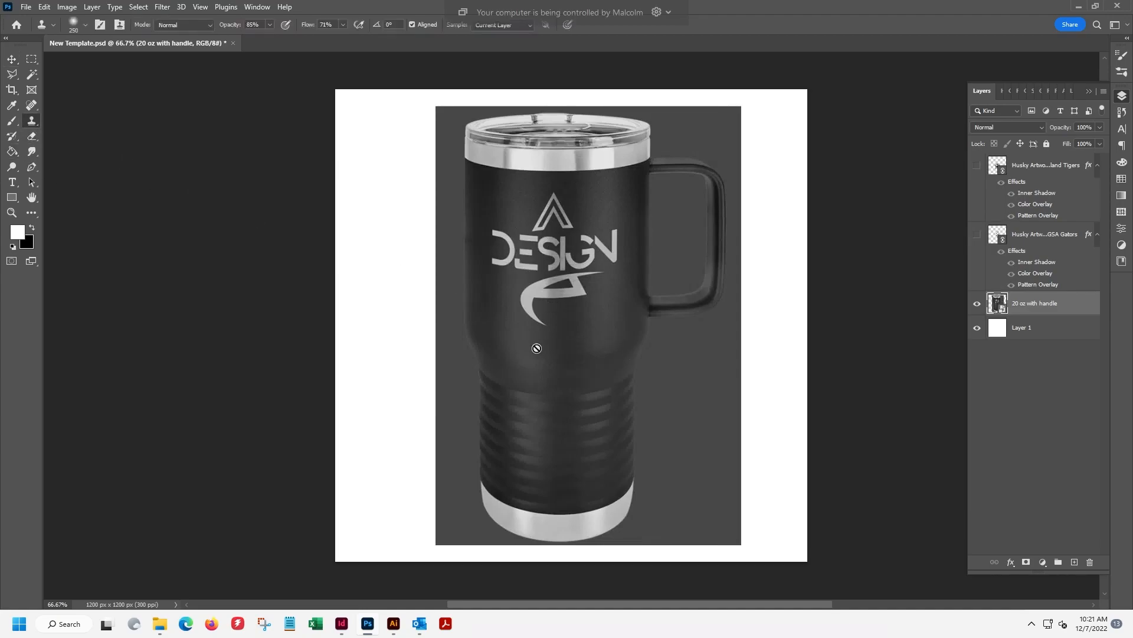
{"action": "right_click", "coordinate": [1039, 306]}
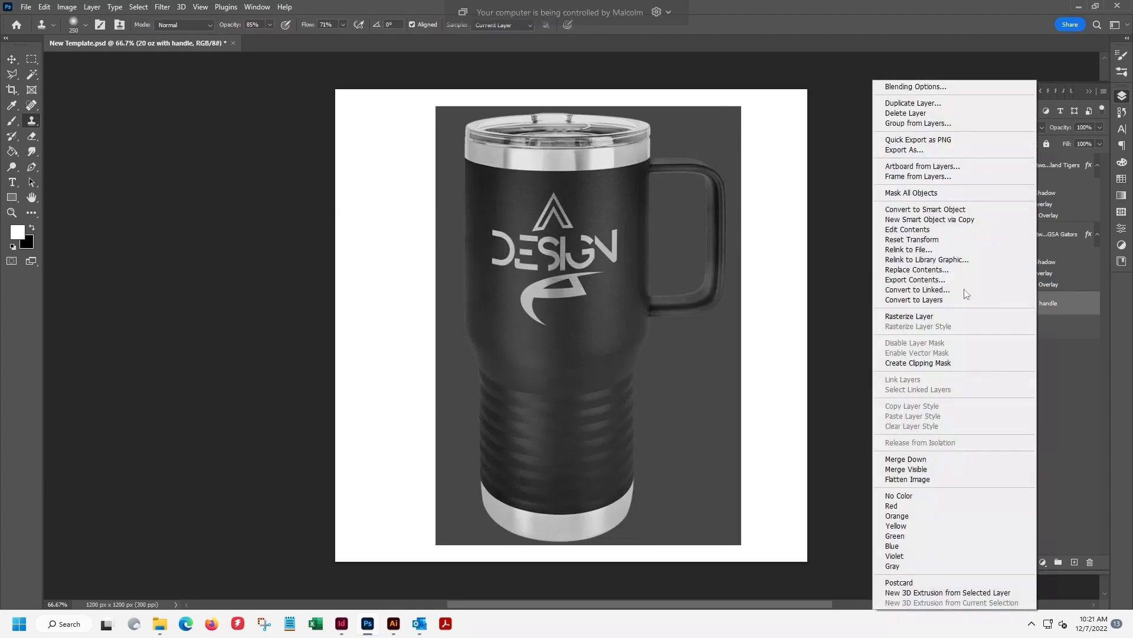
{"action": "left_click", "coordinate": [1085, 310]}
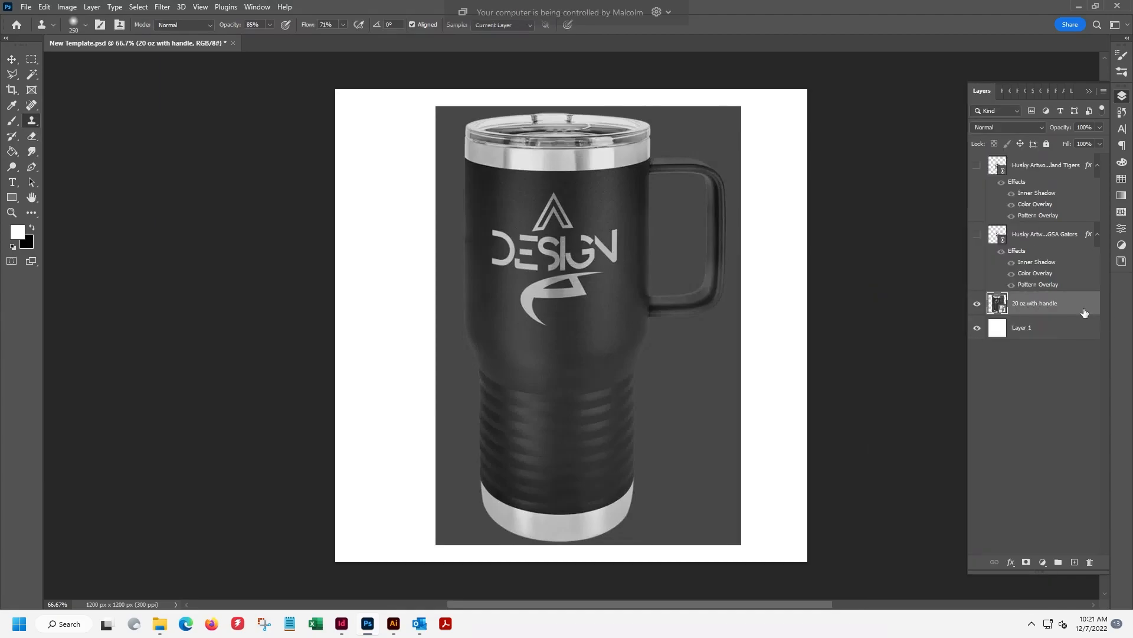
{"action": "right_click", "coordinate": [1043, 307]}
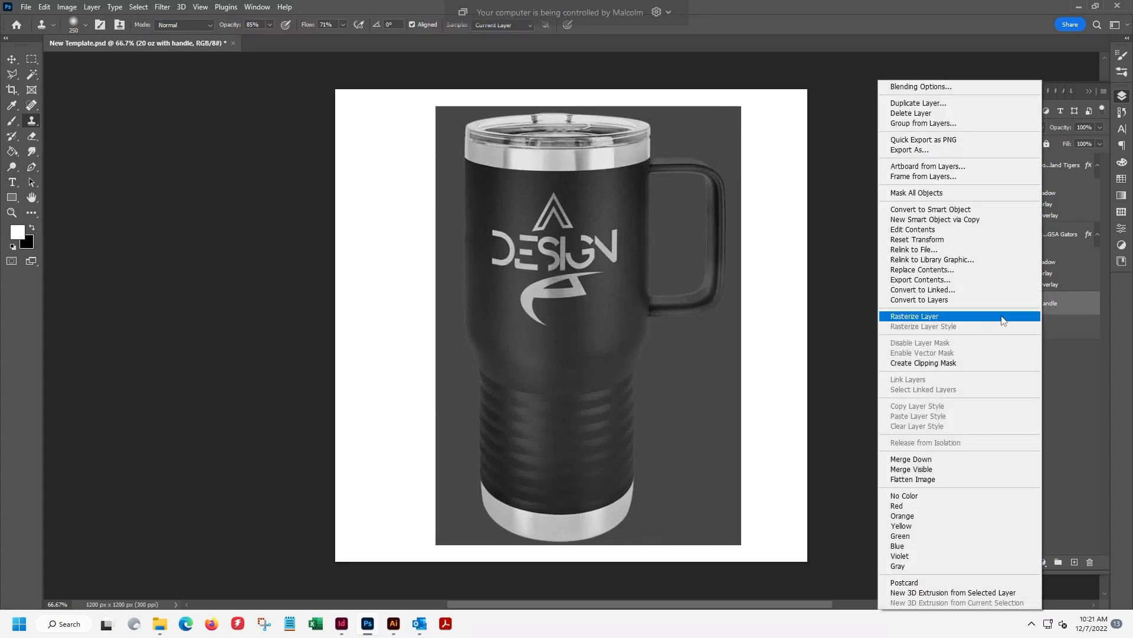
{"action": "left_click", "coordinate": [1072, 306]}
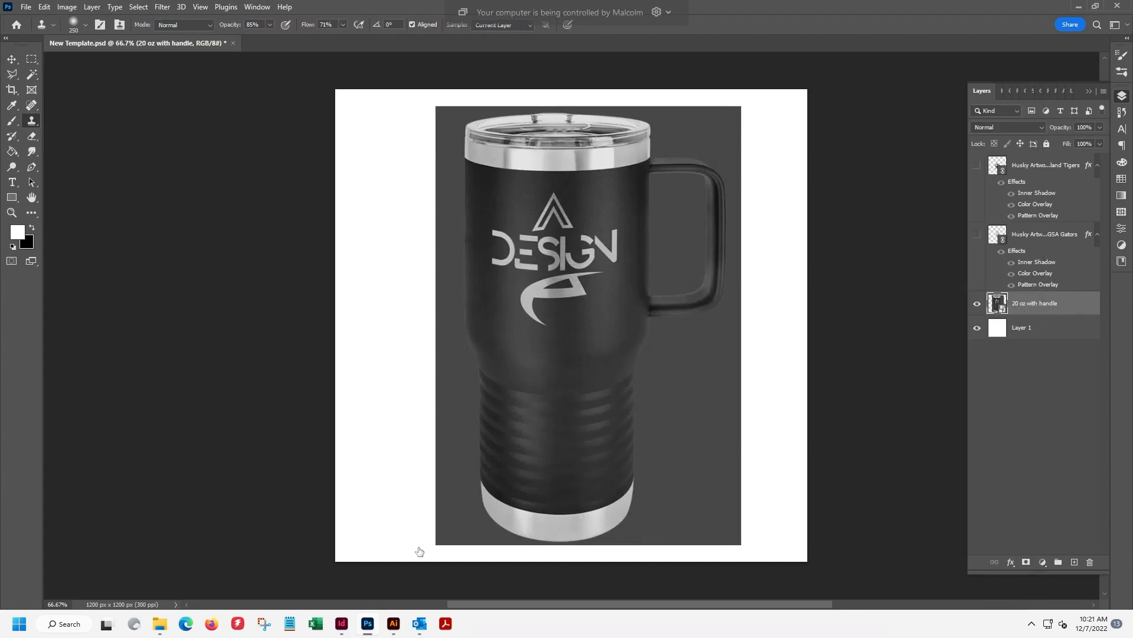
{"action": "mouse_move", "coordinate": [168, 625]}
{"action": "left_click", "coordinate": [207, 581]}
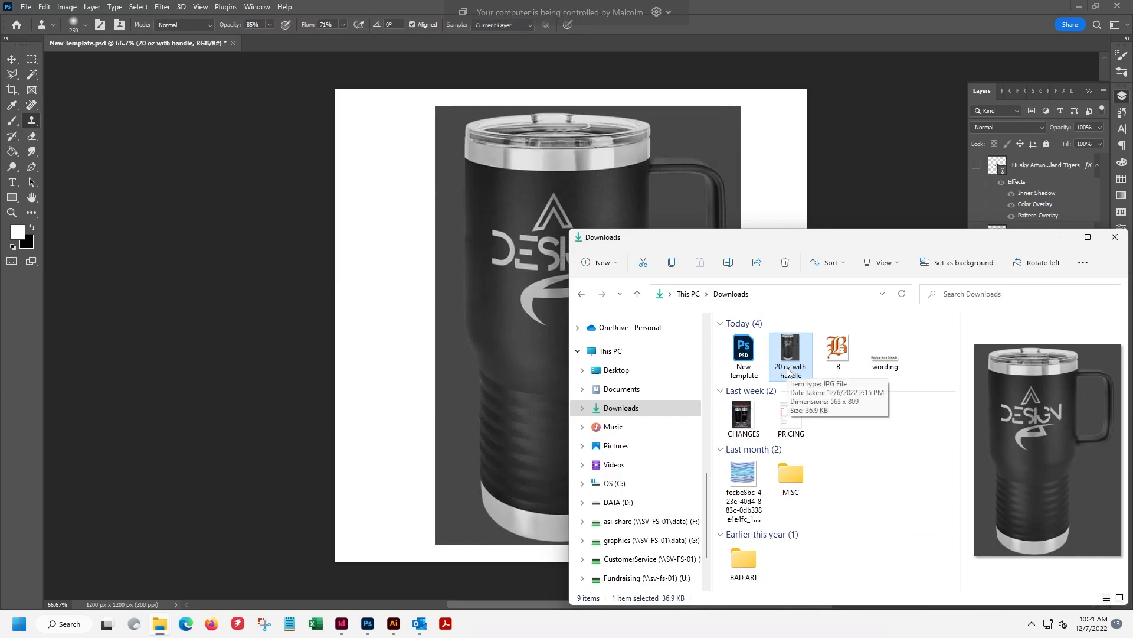
{"action": "left_click", "coordinate": [1061, 237]}
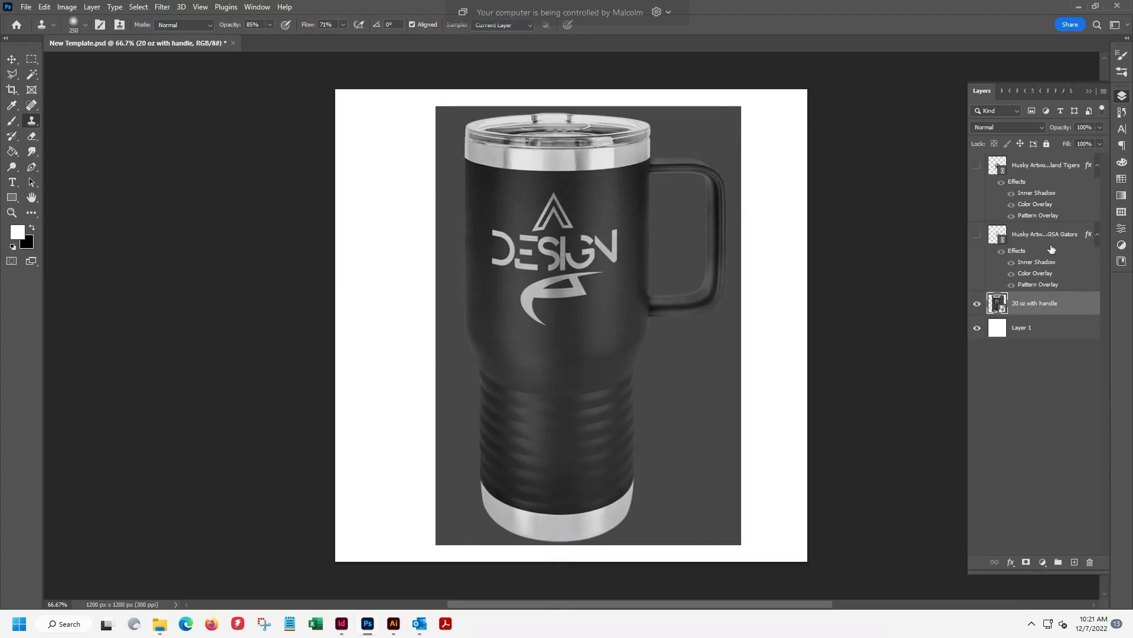
{"action": "right_click", "coordinate": [1037, 306]}
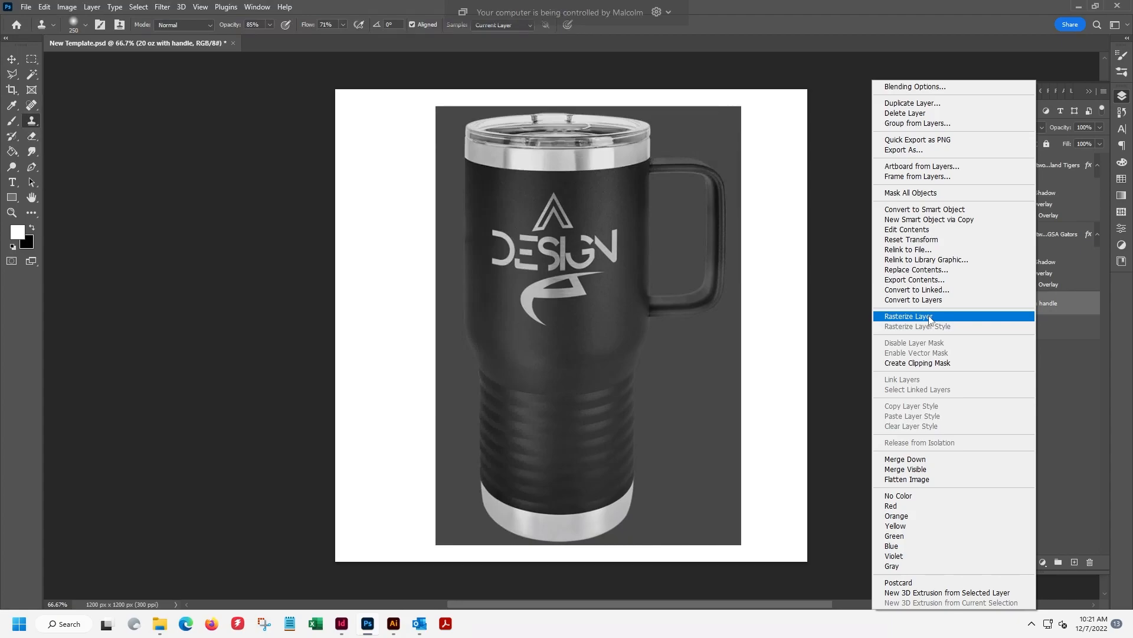
{"action": "left_click", "coordinate": [1053, 304]}
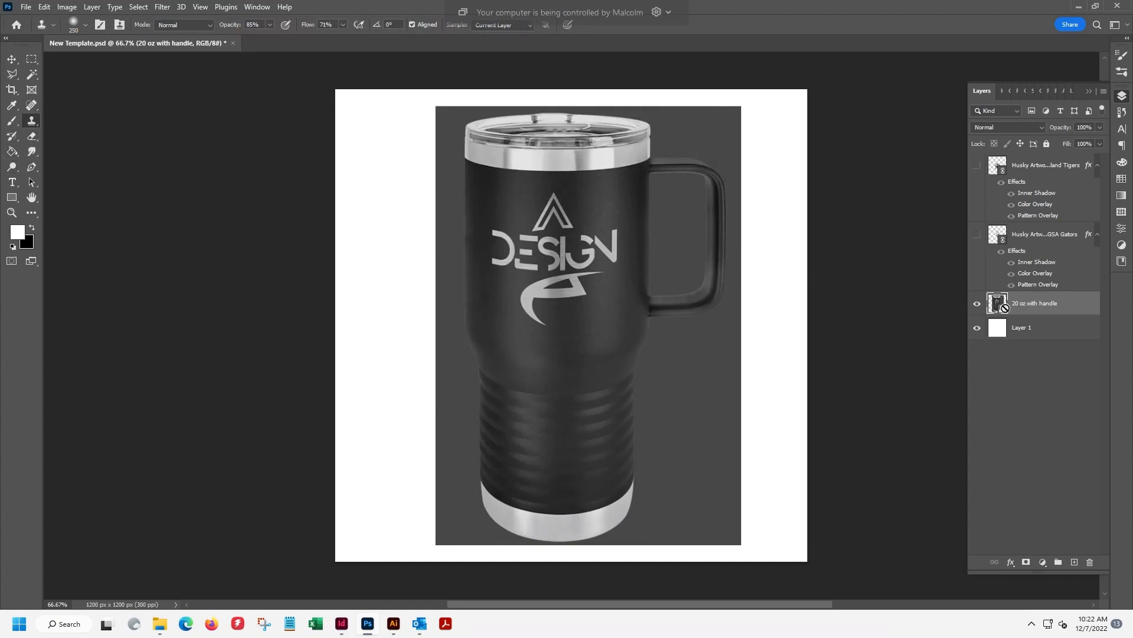
{"action": "right_click", "coordinate": [1037, 307]}
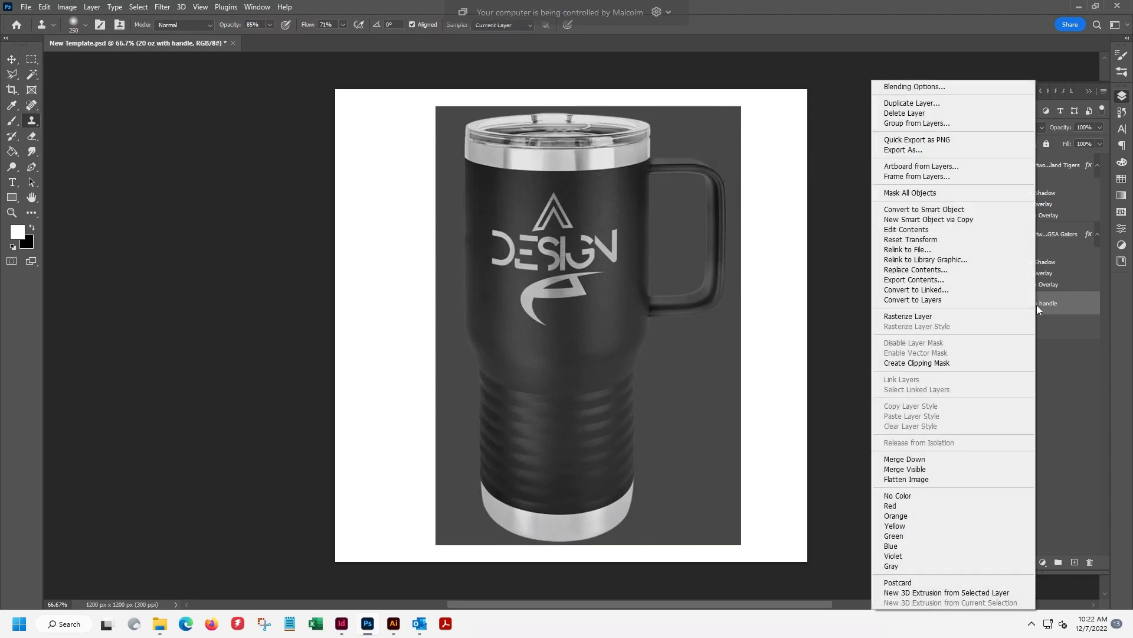
{"action": "left_click", "coordinate": [914, 318]}
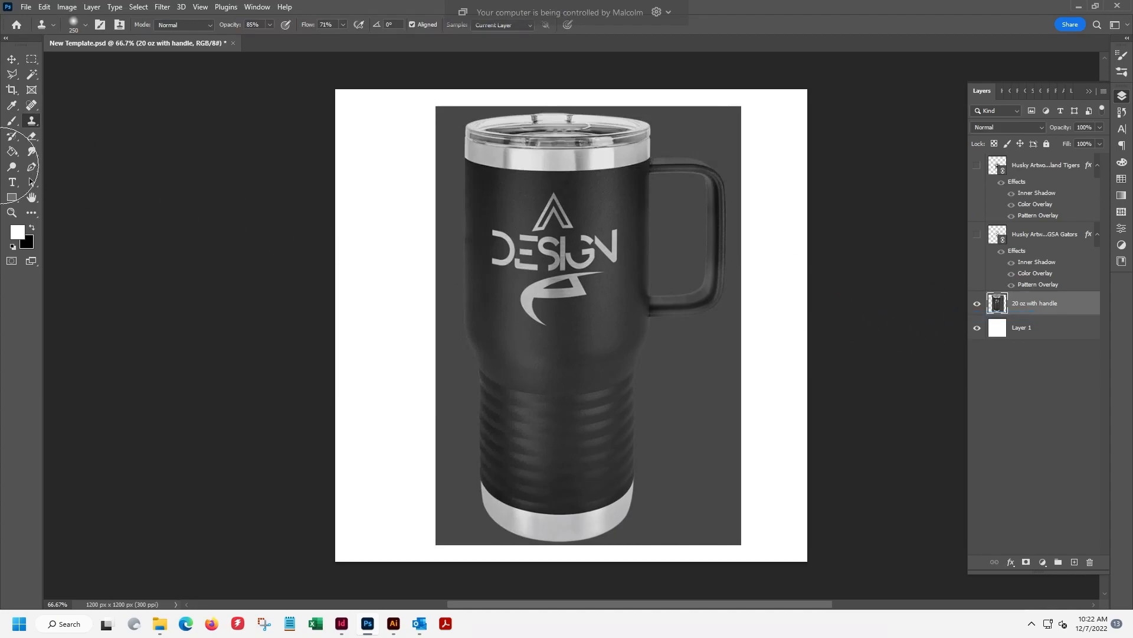
Reduce the Clone Stamp brush size to 90 px
{"action": "key", "text": "bracketleft"}
{"action": "key", "text": "bracketleft"}
{"action": "key", "text": "bracketleft"}
{"action": "key", "text": "bracketleft"}
{"action": "key", "text": "bracketleft"}
{"action": "key", "text": "bracketleft"}
{"action": "left_click", "coordinate": [527, 350], "text": "alt"}
{"action": "mouse_move", "coordinate": [512, 335]}
{"action": "left_mouse_down"}
{"action": "mouse_move", "coordinate": [552, 322]}
{"action": "mouse_move", "coordinate": [505, 316]}
{"action": "mouse_move", "coordinate": [539, 300]}
{"action": "mouse_move", "coordinate": [531, 324]}
{"action": "mouse_move", "coordinate": [506, 273]}
{"action": "mouse_move", "coordinate": [510, 231]}
{"action": "left_mouse_up"}
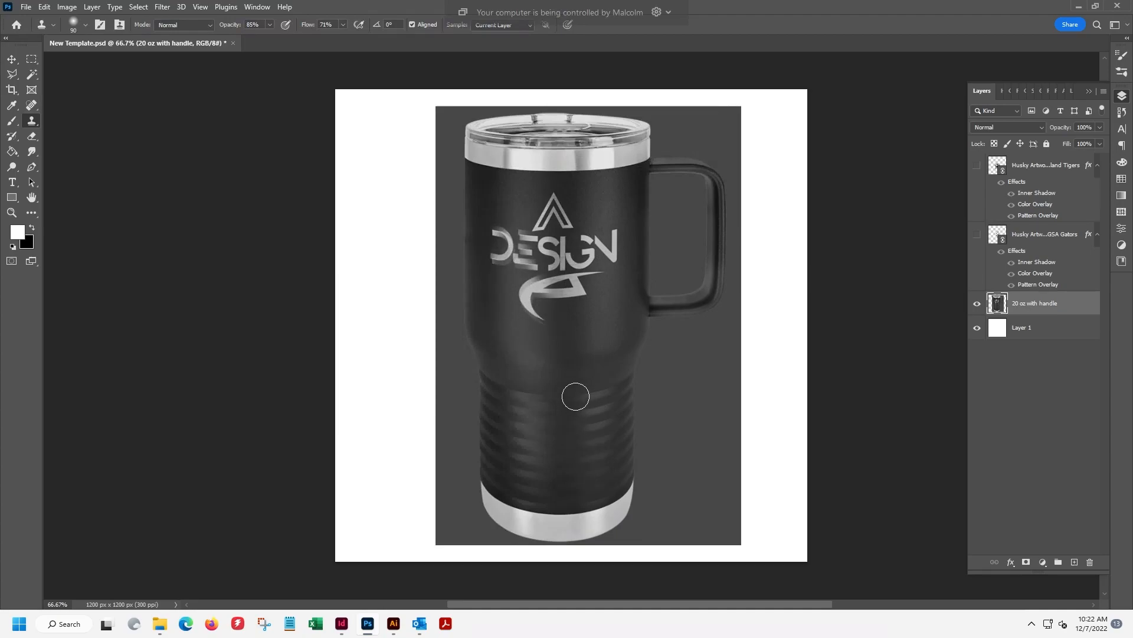
{"action": "key", "text": "ctrl+z"}
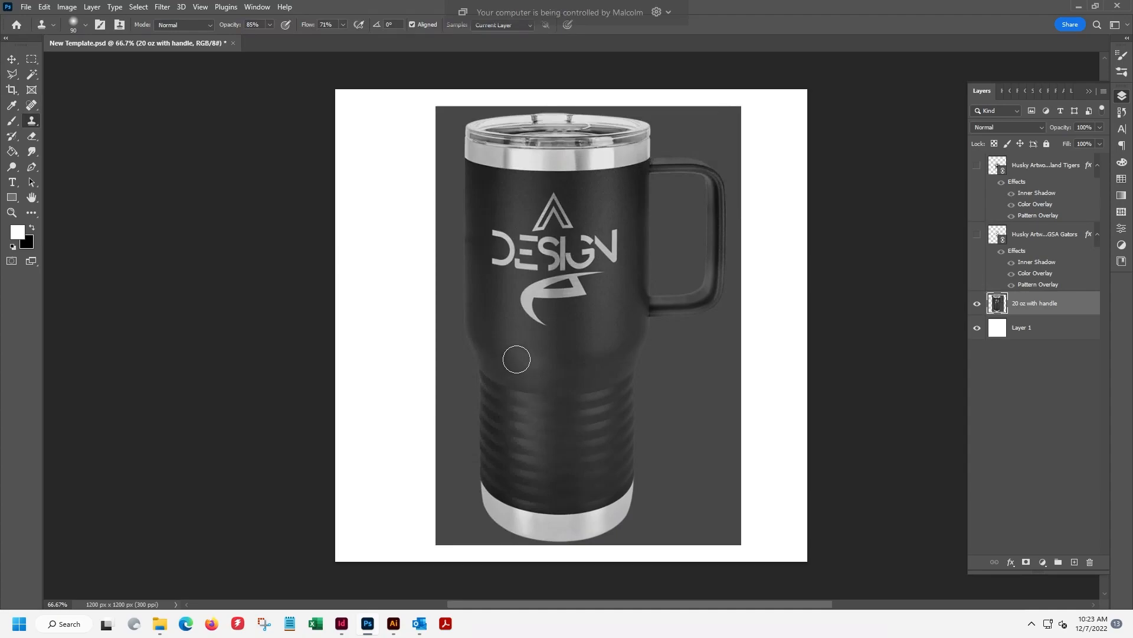
Clone nearby dark mug surface over the tail and lower part of the swoosh under DESIGN, using 100% opacity
{"action": "left_click", "coordinate": [531, 329], "text": "alt"}
{"action": "mouse_move", "coordinate": [529, 306]}
{"action": "left_mouse_down"}
{"action": "mouse_move", "coordinate": [538, 322]}
{"action": "mouse_move", "coordinate": [519, 323]}
{"action": "mouse_move", "coordinate": [530, 319]}
{"action": "left_mouse_up"}
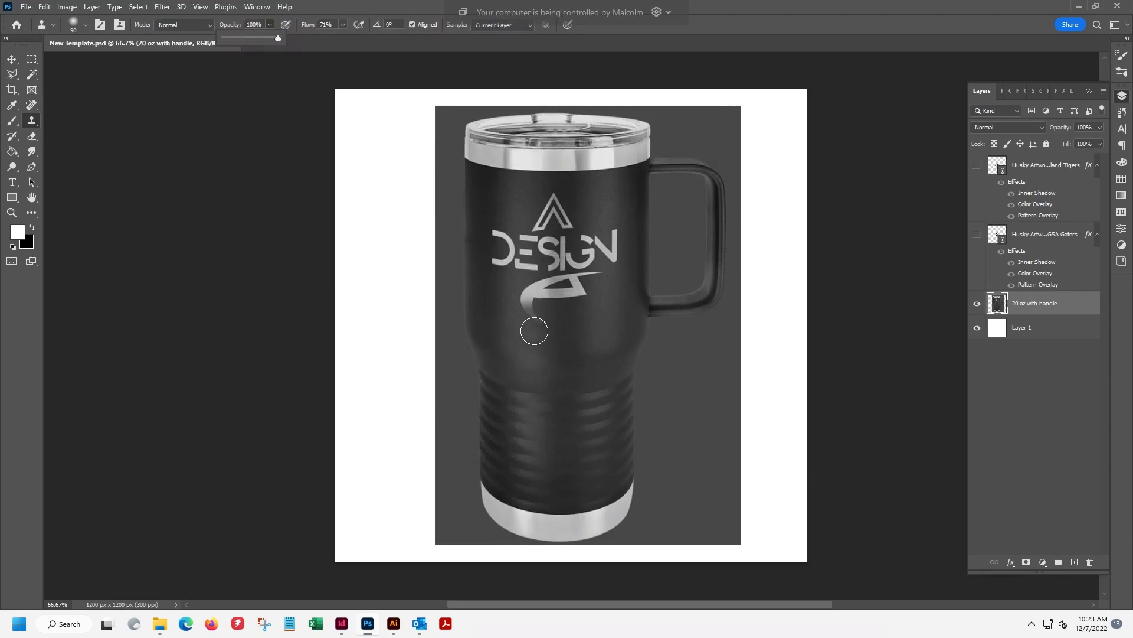
{"action": "mouse_move", "coordinate": [529, 326]}
{"action": "left_mouse_down"}
{"action": "mouse_move", "coordinate": [539, 309]}
{"action": "mouse_move", "coordinate": [516, 321]}
{"action": "mouse_move", "coordinate": [543, 318]}
{"action": "mouse_move", "coordinate": [513, 314]}
{"action": "mouse_move", "coordinate": [521, 321]}
{"action": "left_mouse_up"}
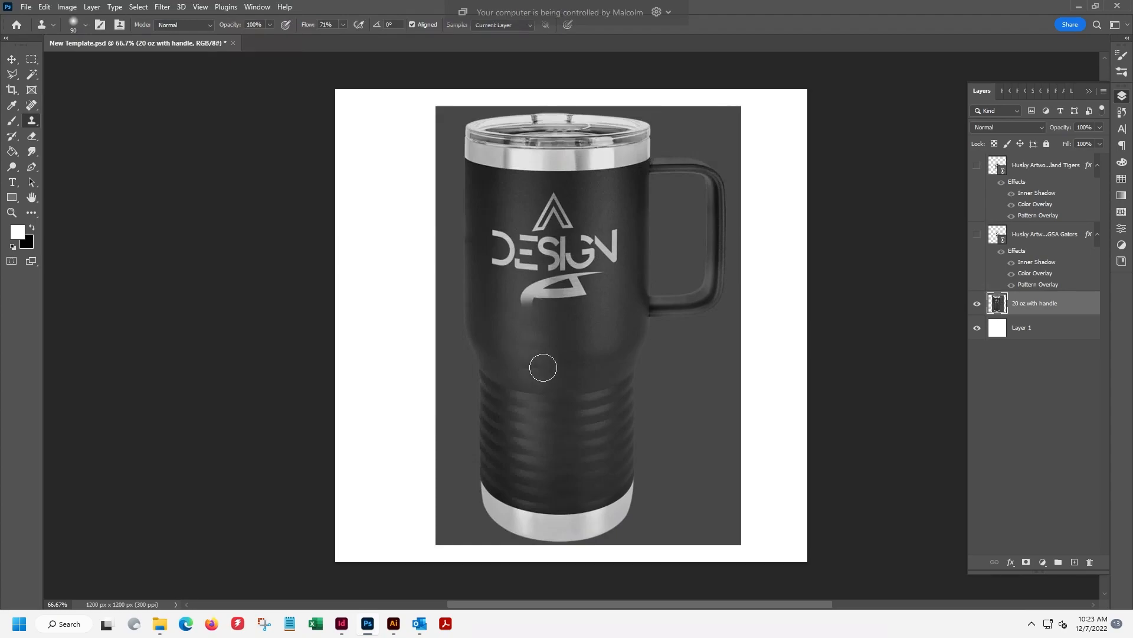
{"action": "left_click_drag", "start_coordinate": [536, 291], "coordinate": [544, 301]}
{"action": "key", "text": "ctrl+z"}
{"action": "left_click", "coordinate": [560, 335], "text": "alt"}
{"action": "mouse_move", "coordinate": [569, 298]}
{"action": "left_mouse_down"}
{"action": "mouse_move", "coordinate": [551, 283]}
{"action": "mouse_move", "coordinate": [557, 315]}
{"action": "left_mouse_up"}
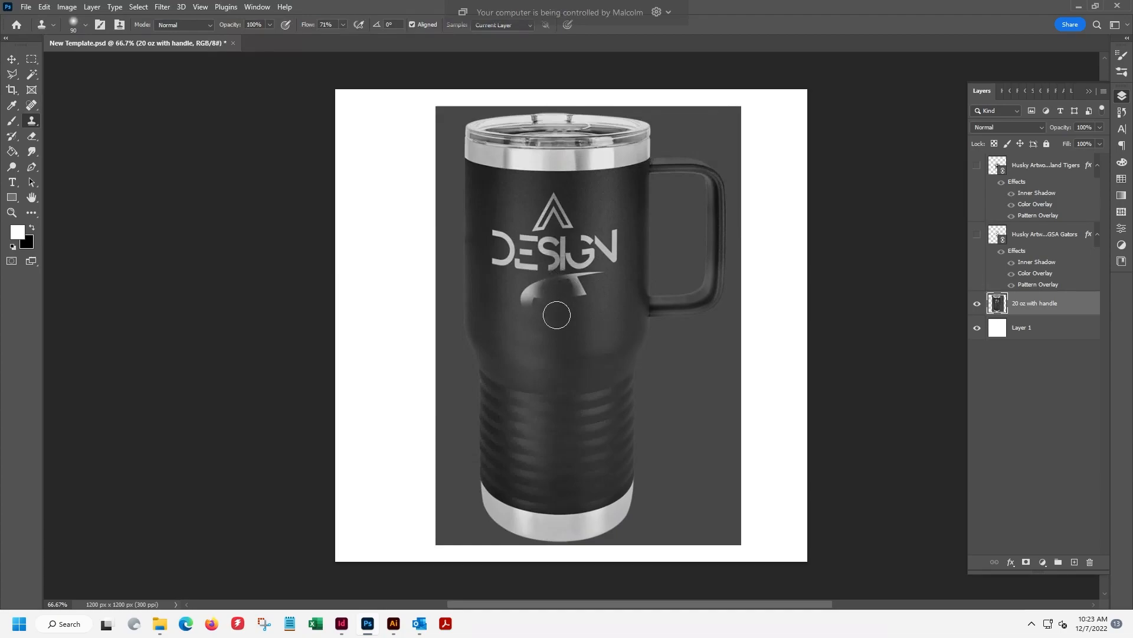
{"action": "left_click", "coordinate": [525, 330], "text": "alt"}
{"action": "left_click_drag", "start_coordinate": [524, 304], "coordinate": [532, 303]}
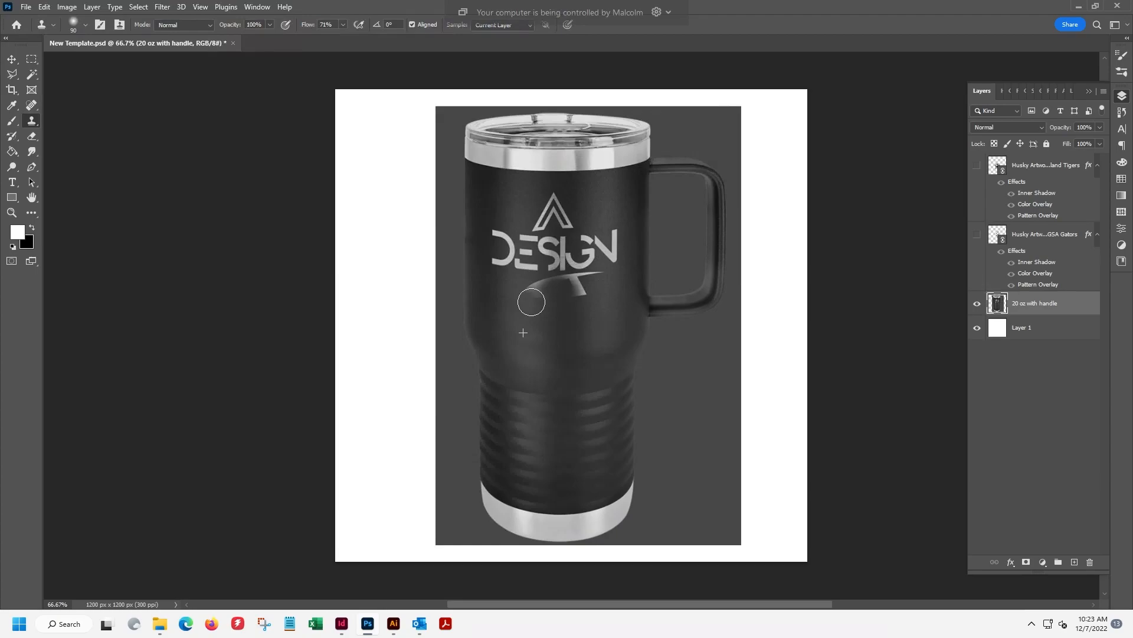
{"action": "left_click", "coordinate": [528, 332], "text": "alt"}
{"action": "mouse_move", "coordinate": [519, 332]}
{"action": "left_mouse_down"}
{"action": "mouse_move", "coordinate": [512, 236]}
{"action": "mouse_move", "coordinate": [537, 195]}
{"action": "left_mouse_up"}
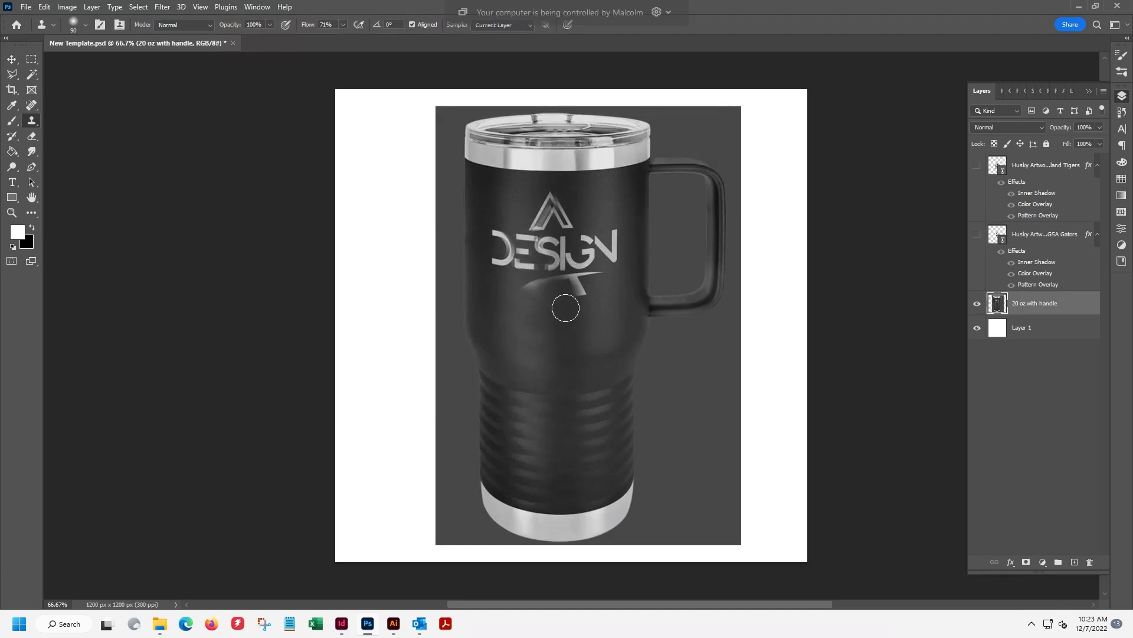
{"action": "key", "text": "ctrl+z"}
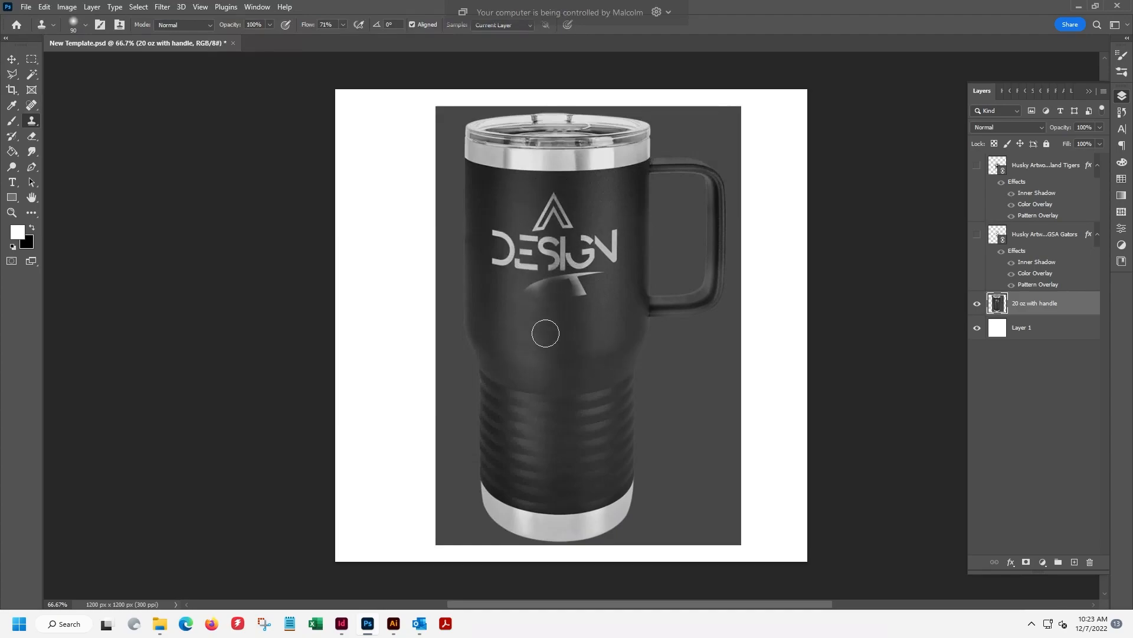
{"action": "left_click", "coordinate": [547, 245]}
{"action": "key", "text": "ctrl+z"}
Start a Pen tool path with an anchor point at the right-hand end of the mug lid's upper rim
{"action": "left_click", "coordinate": [32, 168]}
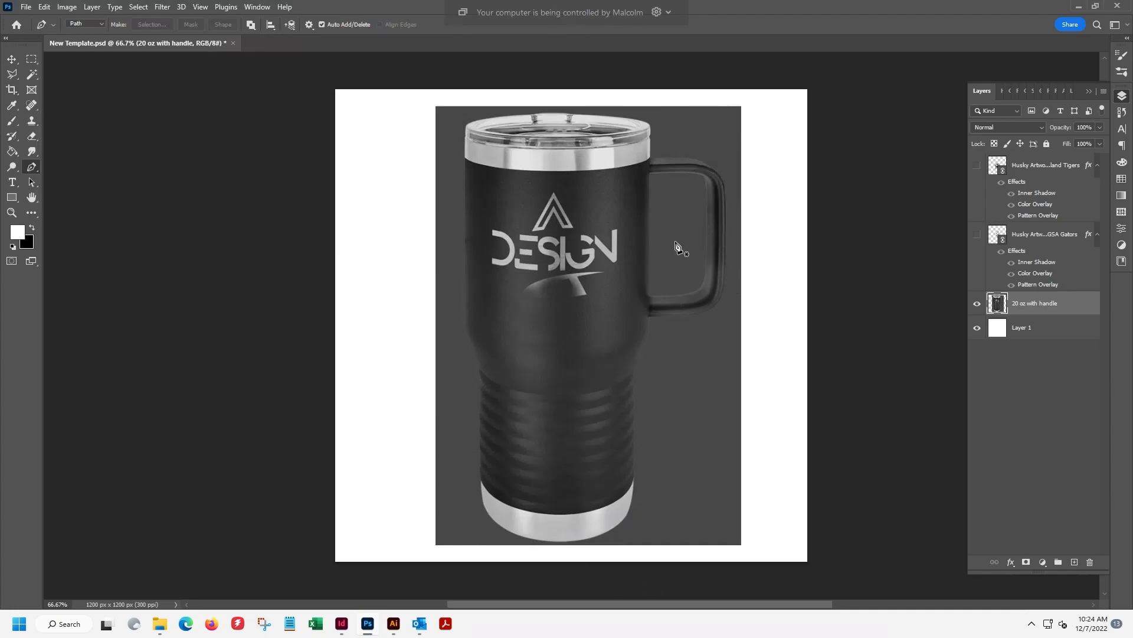
{"action": "key", "text": "ctrl+plus"}
{"action": "key", "text": "ctrl+plus"}
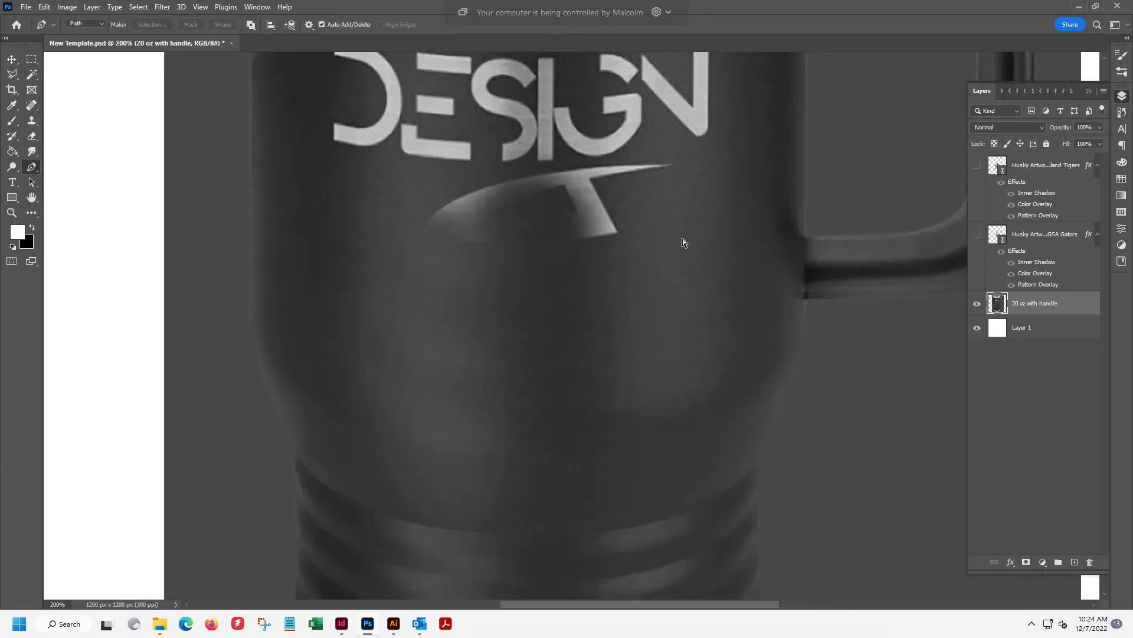
{"action": "scroll", "coordinate": [660, 330], "scroll_direction": "up", "scroll_amount": 8}
{"action": "scroll", "coordinate": [663, 427], "scroll_direction": "left", "scroll_amount": 2}
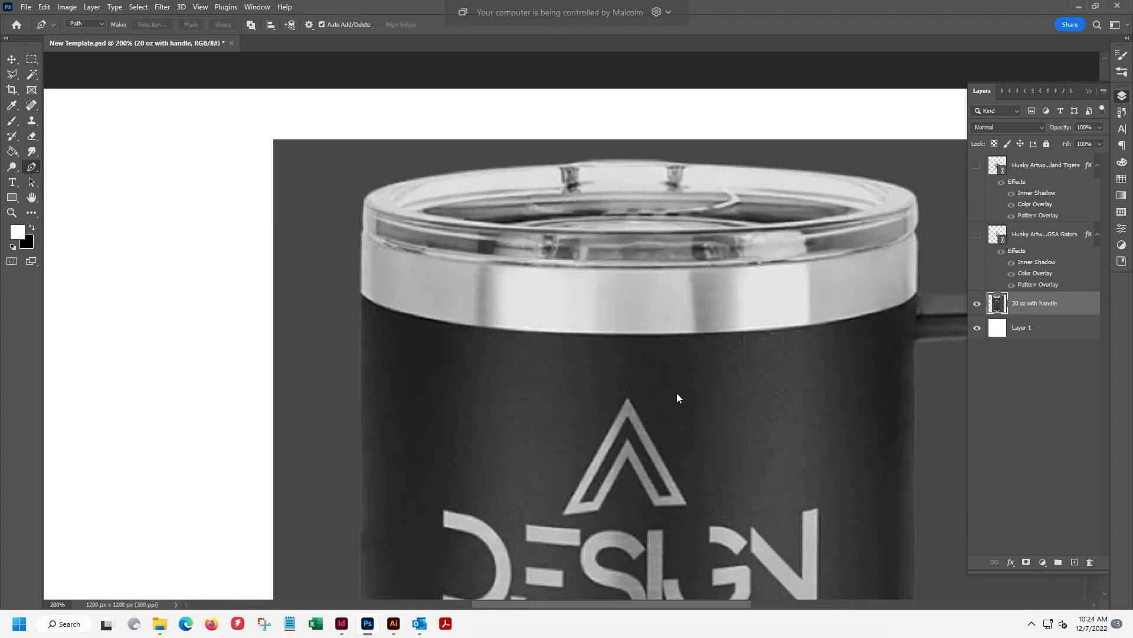
{"action": "left_click_drag", "start_coordinate": [672, 334], "coordinate": [622, 350]}
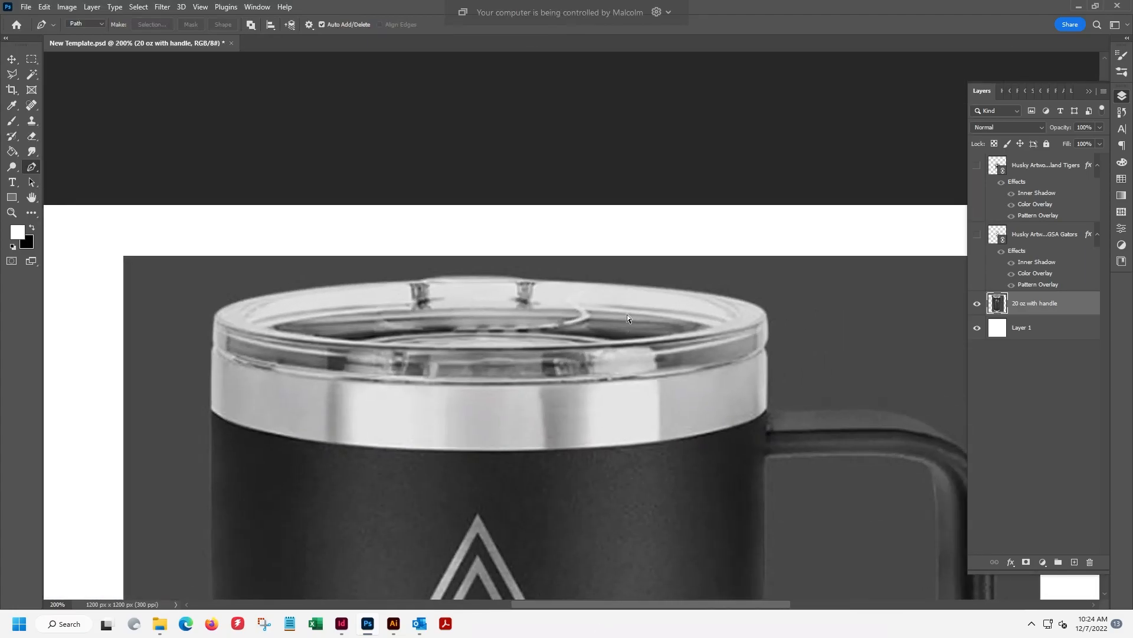
{"action": "key", "text": "ctrl+plus"}
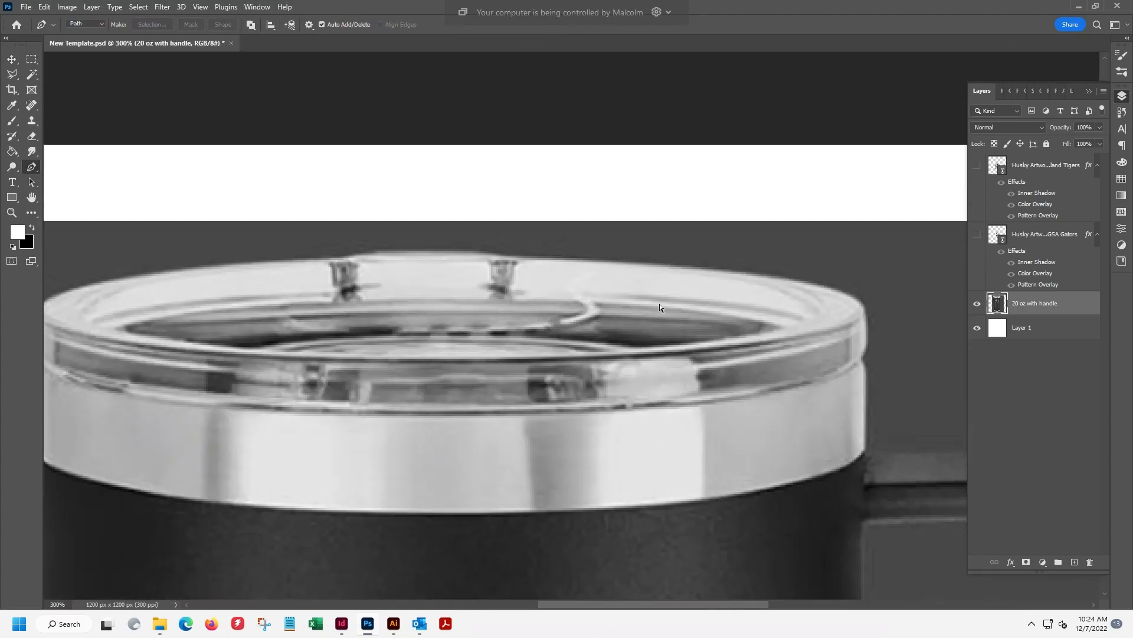
{"action": "left_click", "coordinate": [862, 302]}
{"action": "key", "text": "ctrl+plus"}
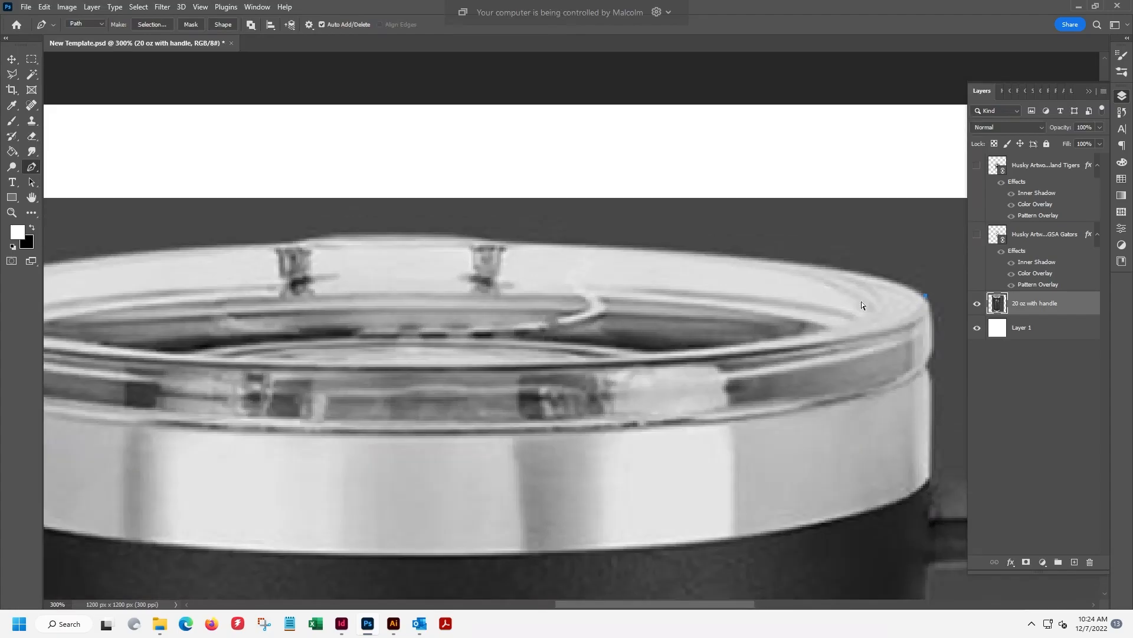
{"action": "key", "text": "ctrl+plus"}
{"action": "left_click_drag", "start_coordinate": [848, 304], "coordinate": [562, 333]}
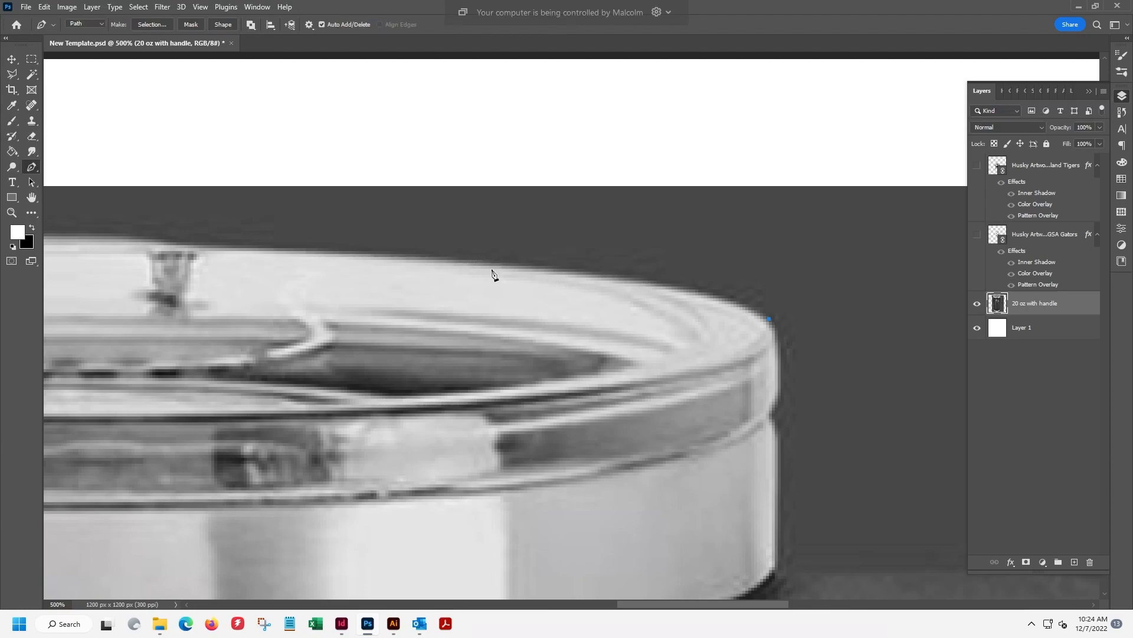
Add a curved path segment along the right shoulder of the lid and adjust its handles to follow the edge
{"action": "left_click_drag", "start_coordinate": [515, 262], "coordinate": [491, 268]}
{"action": "left_click_drag", "start_coordinate": [548, 263], "coordinate": [753, 275]}
{"action": "left_click_drag", "start_coordinate": [678, 287], "coordinate": [731, 298]}
{"action": "mouse_move", "coordinate": [678, 287]}
{"action": "left_mouse_down"}
{"action": "mouse_move", "coordinate": [689, 255]}
{"action": "mouse_move", "coordinate": [683, 290]}
{"action": "left_mouse_up"}
{"action": "left_click_drag", "start_coordinate": [659, 282], "coordinate": [652, 277]}
{"action": "left_click_drag", "start_coordinate": [652, 278], "coordinate": [657, 286]}
Extend the path along the lid's upper edge to above the right-hand clip and shape its handles to the rim
{"action": "left_click_drag", "start_coordinate": [753, 403], "coordinate": [577, 355]}
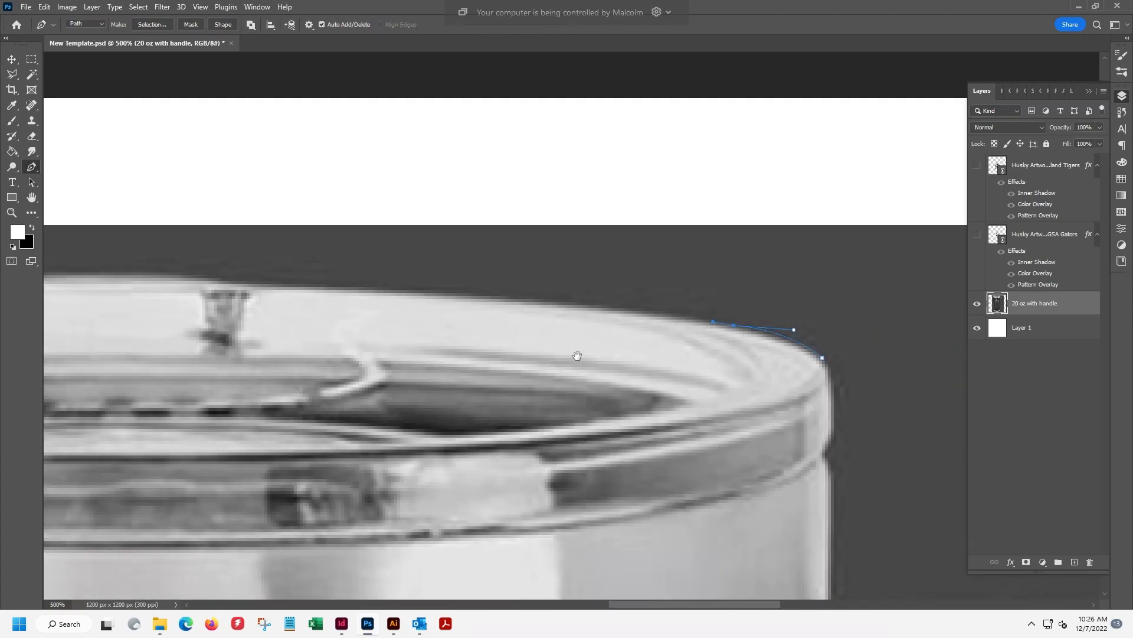
{"action": "left_click_drag", "start_coordinate": [720, 369], "coordinate": [782, 374]}
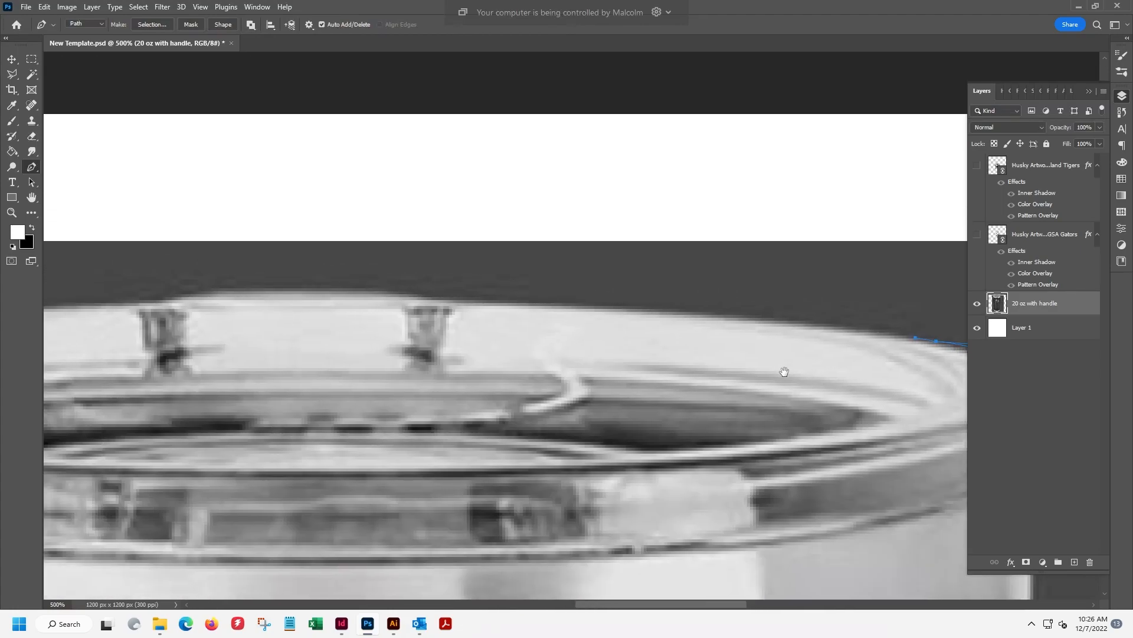
{"action": "left_click", "coordinate": [462, 301]}
{"action": "left_click_drag", "start_coordinate": [456, 301], "coordinate": [439, 300]}
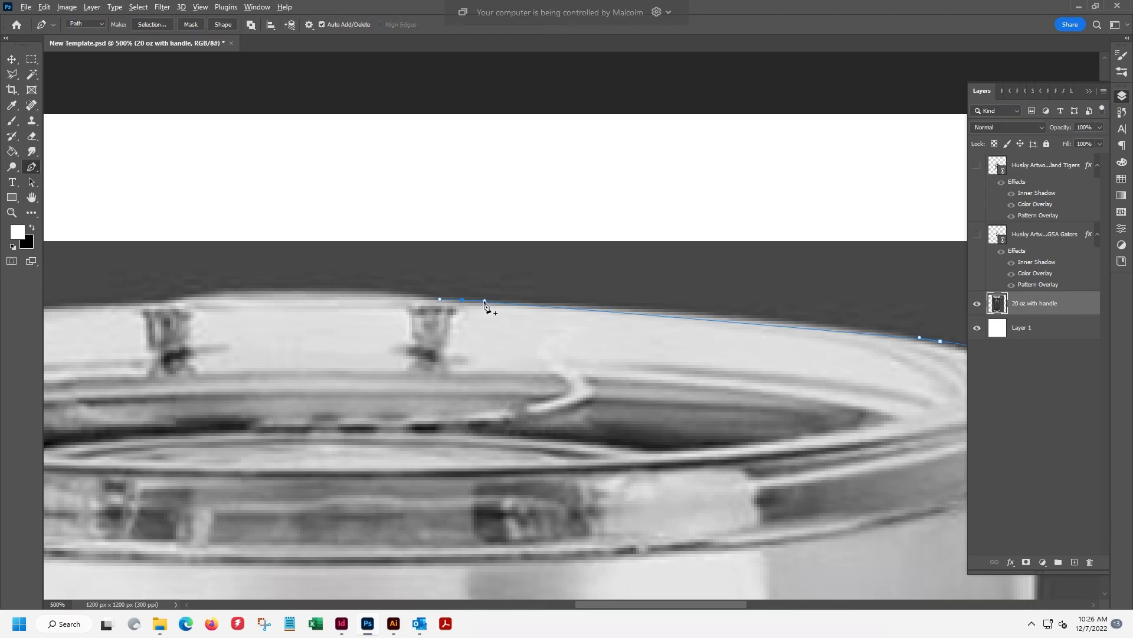
{"action": "left_click_drag", "start_coordinate": [485, 301], "coordinate": [583, 301]}
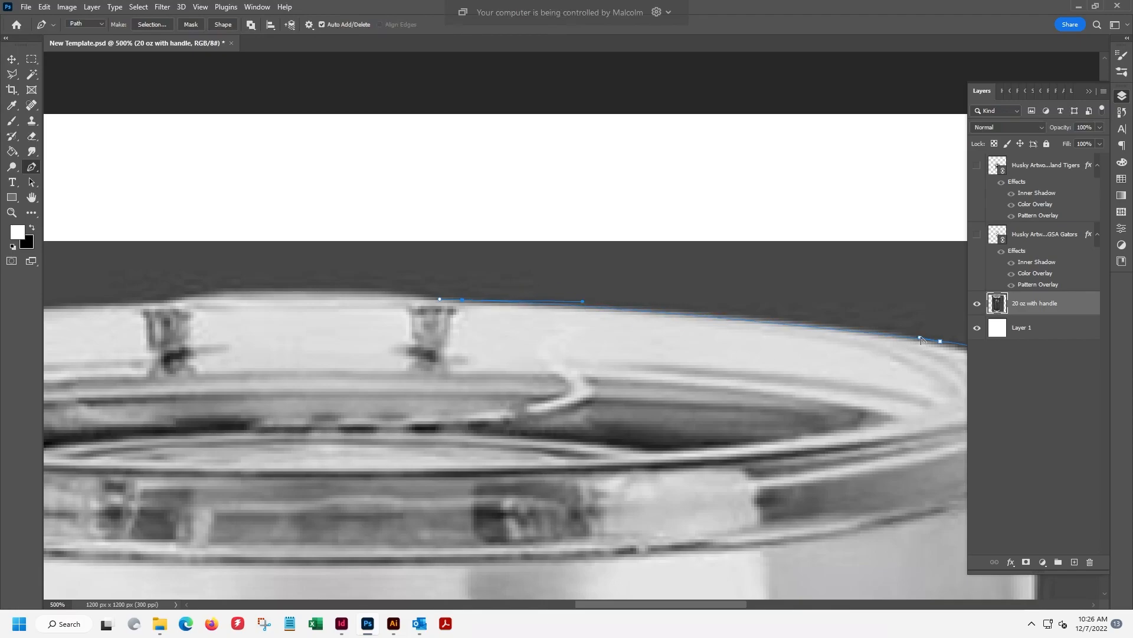
{"action": "left_click_drag", "start_coordinate": [919, 340], "coordinate": [865, 329]}
{"action": "left_click_drag", "start_coordinate": [584, 303], "coordinate": [642, 303]}
Add a short path segment where the lid's raised centre section begins and adjust the handles to match the edge
{"action": "left_click_drag", "start_coordinate": [440, 301], "coordinate": [459, 285]}
{"action": "left_click", "coordinate": [429, 297]}
{"action": "left_click_drag", "start_coordinate": [429, 297], "coordinate": [444, 300]}
{"action": "left_click_drag", "start_coordinate": [425, 294], "coordinate": [418, 296]}
{"action": "left_click_drag", "start_coordinate": [352, 345], "coordinate": [616, 376]}
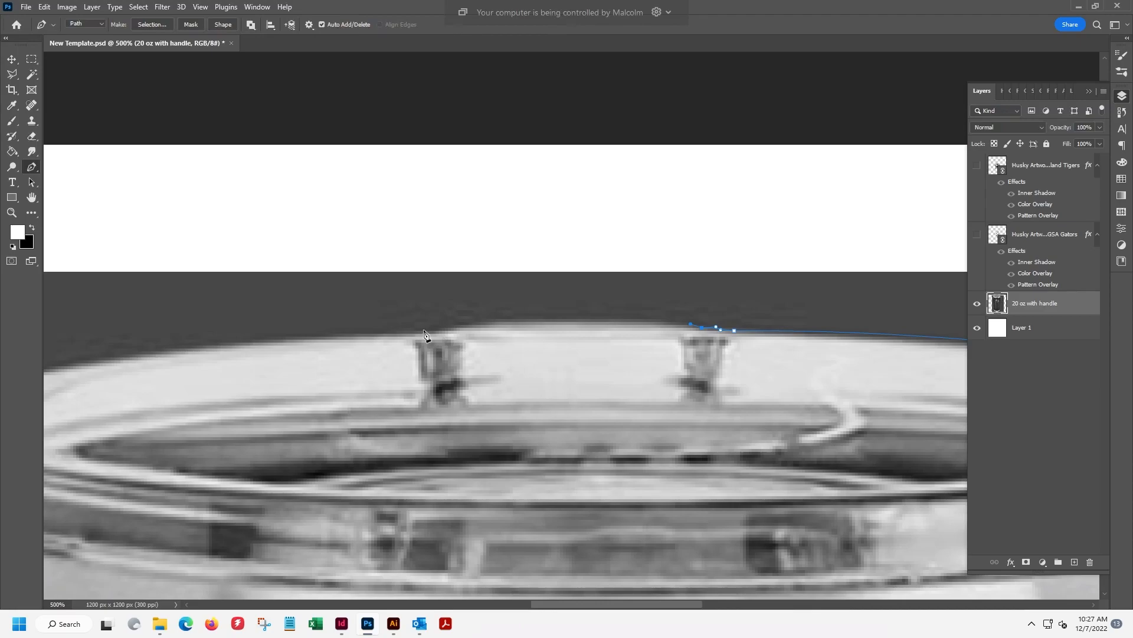
{"action": "left_click_drag", "start_coordinate": [423, 335], "coordinate": [403, 344]}
{"action": "key", "text": "ctrl+z"}
{"action": "left_click", "coordinate": [601, 319]}
{"action": "left_click_drag", "start_coordinate": [592, 324], "coordinate": [590, 324]}
{"action": "mouse_move", "coordinate": [646, 308]}
{"action": "left_mouse_down"}
{"action": "mouse_move", "coordinate": [654, 326]}
{"action": "mouse_move", "coordinate": [664, 318]}
{"action": "left_mouse_up"}
{"action": "left_click", "coordinate": [501, 319]}
{"action": "key", "text": "ctrl+z"}
{"action": "key", "text": "ctrl+z"}
{"action": "key", "text": "ctrl+z"}
Extend the path over the lid's raised centre section to above the left-hand clip and shape its handles to the edge
{"action": "left_click_drag", "start_coordinate": [589, 319], "coordinate": [570, 321]}
{"action": "left_click_drag", "start_coordinate": [611, 319], "coordinate": [674, 316]}
{"action": "left_click_drag", "start_coordinate": [474, 322], "coordinate": [449, 331]}
{"action": "left_click_drag", "start_coordinate": [467, 299], "coordinate": [466, 323]}
{"action": "left_click", "coordinate": [437, 331]}
{"action": "mouse_move", "coordinate": [429, 338]}
{"action": "left_mouse_down"}
{"action": "mouse_move", "coordinate": [457, 332]}
{"action": "mouse_move", "coordinate": [427, 332]}
{"action": "left_mouse_up"}
{"action": "left_click_drag", "start_coordinate": [438, 394], "coordinate": [711, 403]}
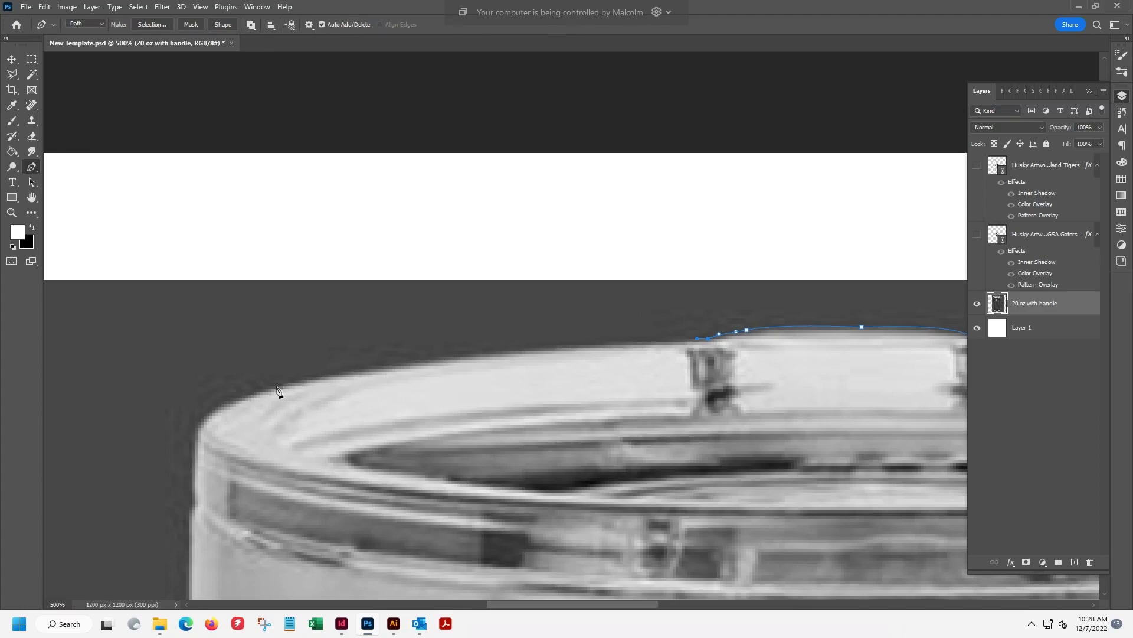
Add a curved path segment from the left-hand clip down to the lid's left shoulder and adjust its handles to follow the rim
{"action": "mouse_move", "coordinate": [272, 389]}
{"action": "left_mouse_down"}
{"action": "mouse_move", "coordinate": [263, 408]}
{"action": "mouse_move", "coordinate": [255, 397]}
{"action": "left_mouse_up"}
{"action": "left_click_drag", "start_coordinate": [700, 341], "coordinate": [614, 333]}
{"action": "left_click_drag", "start_coordinate": [289, 385], "coordinate": [299, 371]}
{"action": "left_click_drag", "start_coordinate": [606, 335], "coordinate": [586, 334]}
{"action": "left_click_drag", "start_coordinate": [258, 392], "coordinate": [261, 393]}
{"action": "key", "text": "Left"}
{"action": "left_click_drag", "start_coordinate": [294, 369], "coordinate": [307, 376]}
{"action": "left_click", "coordinate": [255, 393]}
{"action": "left_click_drag", "start_coordinate": [353, 482], "coordinate": [418, 468]}
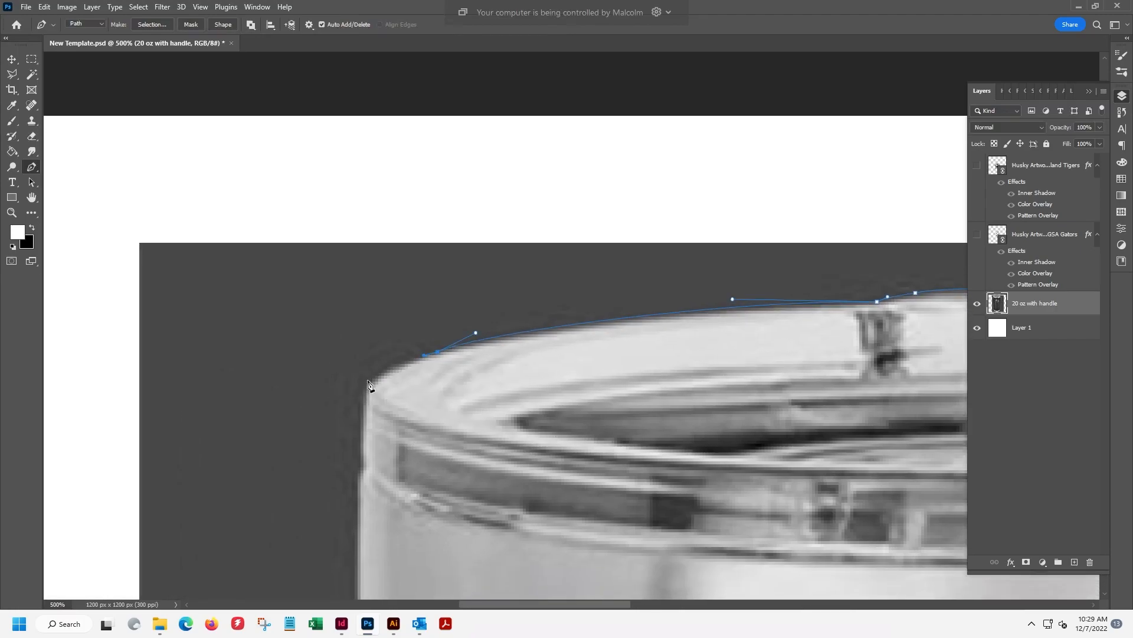
Continue the path around the lid's left corner and refine the anchor points and handles to match the rounded edge
{"action": "left_click_drag", "start_coordinate": [367, 382], "coordinate": [352, 400]}
{"action": "left_click_drag", "start_coordinate": [424, 355], "coordinate": [364, 387]}
{"action": "left_click_drag", "start_coordinate": [391, 367], "coordinate": [392, 359]}
{"action": "left_click_drag", "start_coordinate": [415, 355], "coordinate": [403, 360]}
{"action": "left_click_drag", "start_coordinate": [406, 358], "coordinate": [406, 357]}
{"action": "left_click_drag", "start_coordinate": [349, 407], "coordinate": [361, 397]}
{"action": "left_click_drag", "start_coordinate": [411, 464], "coordinate": [479, 398]}
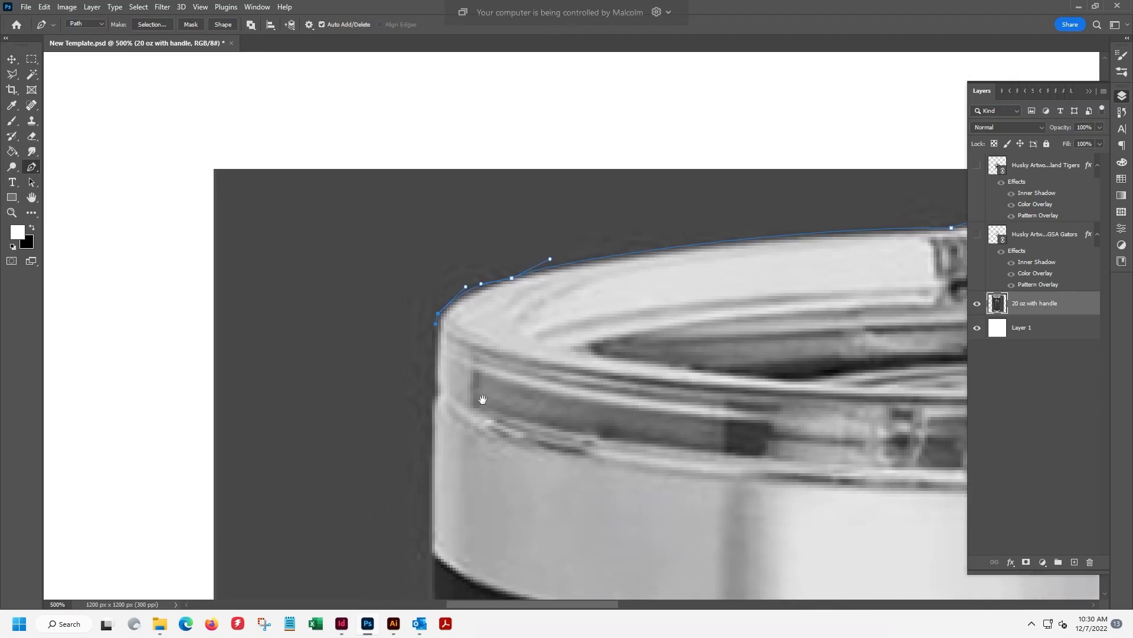
Extend the path down the left side of the clear lid to just above the steel band
{"action": "left_click", "coordinate": [435, 377]}
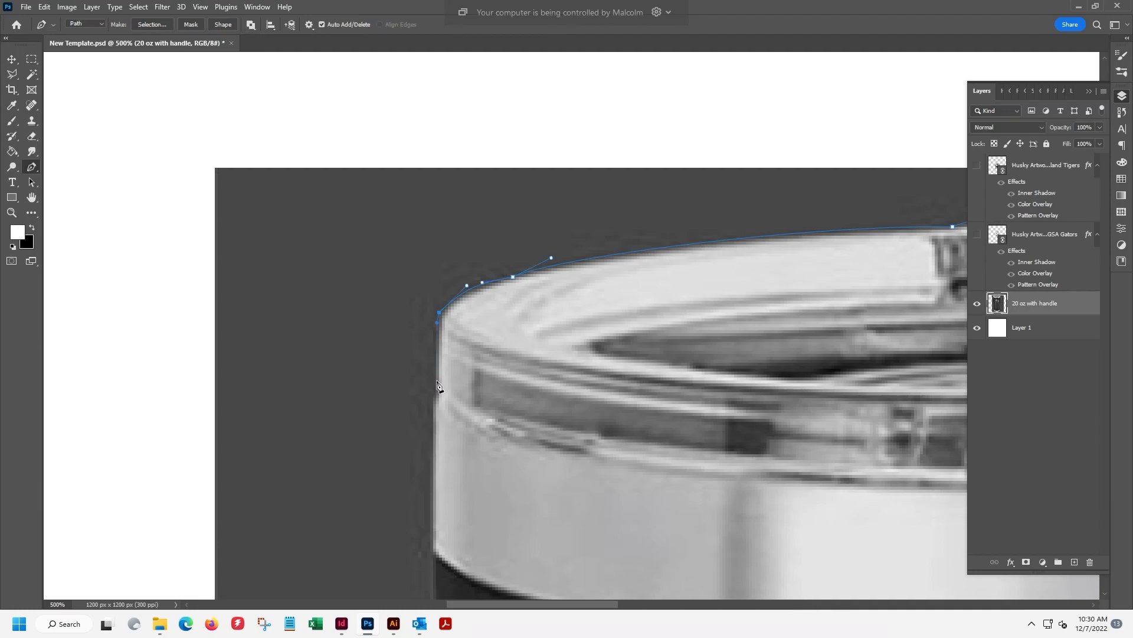
{"action": "left_click_drag", "start_coordinate": [436, 381], "coordinate": [437, 387]}
{"action": "left_click_drag", "start_coordinate": [435, 376], "coordinate": [434, 379]}
{"action": "key", "text": "ctrl+="}
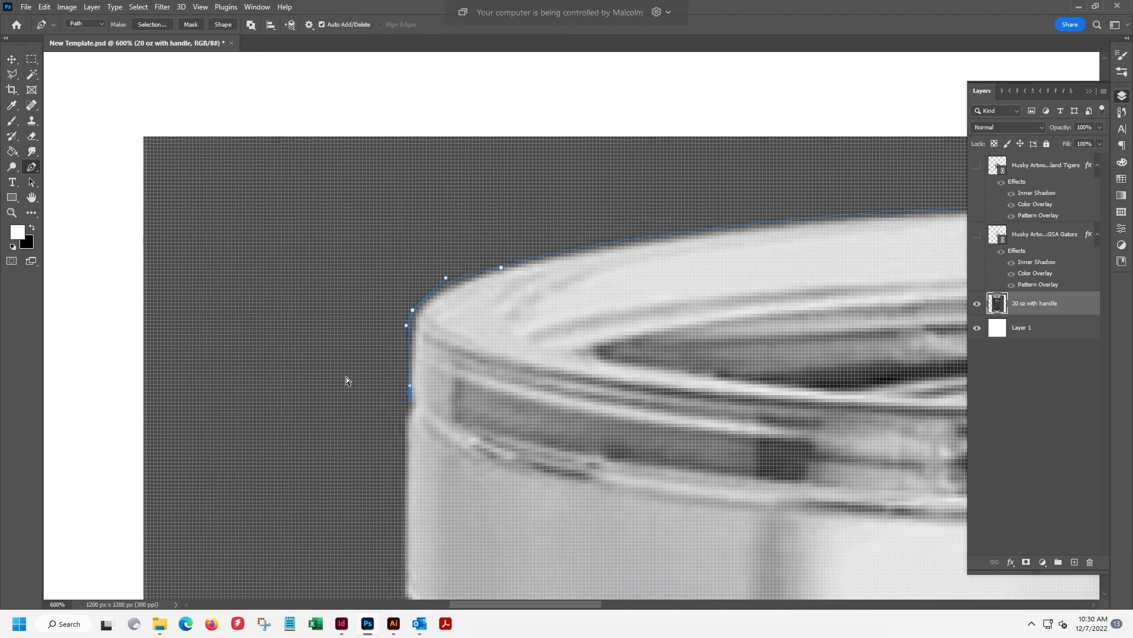
{"action": "key", "text": "ctrl+="}
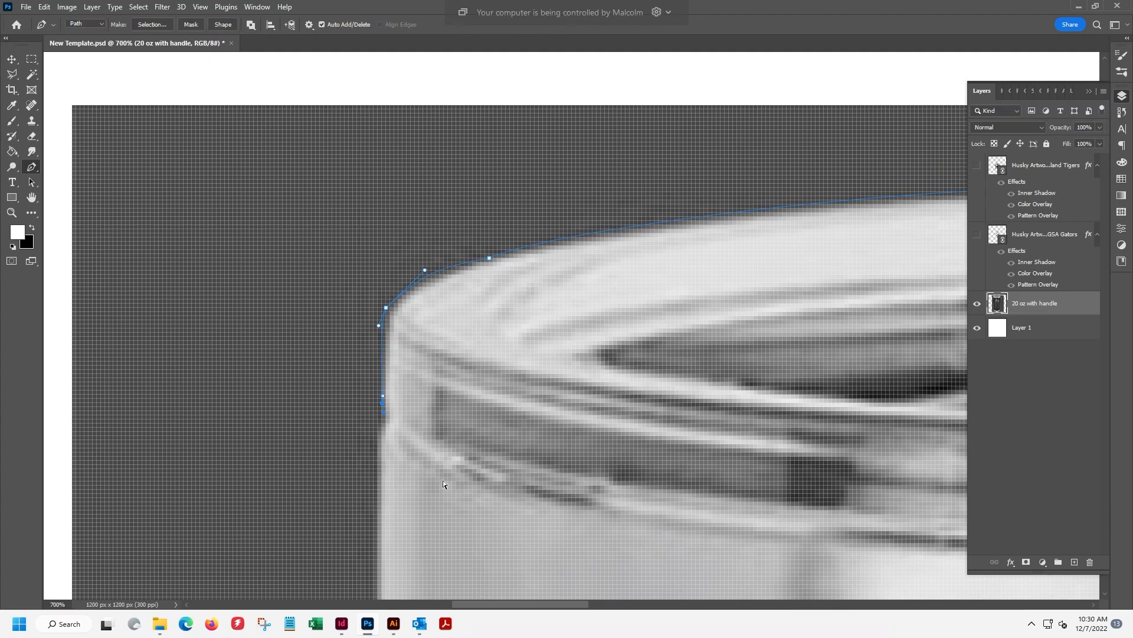
{"action": "key", "text": "ctrl+minus"}
{"action": "key", "text": "ctrl+="}
{"action": "key", "text": "ctrl+minus"}
{"action": "key", "text": "ctrl+minus"}
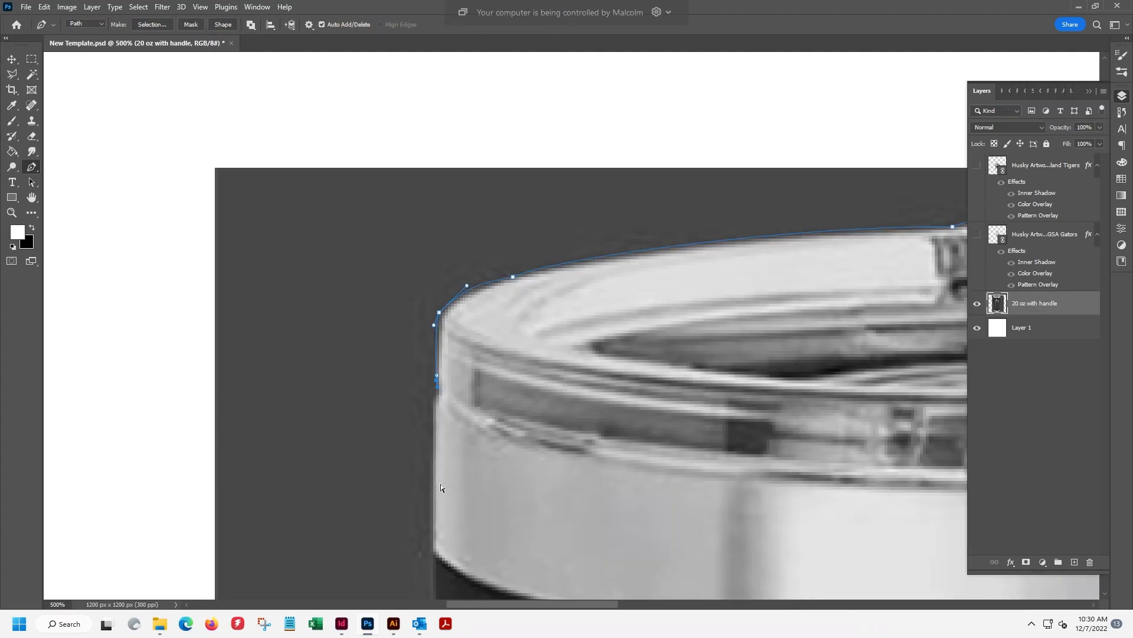
Add a short path segment from the lid's side out to the steel band's left edge and adjust its anchor point
{"action": "left_click", "coordinate": [440, 391]}
{"action": "left_click", "coordinate": [433, 416]}
{"action": "left_click_drag", "start_coordinate": [435, 398], "coordinate": [432, 400]}
{"action": "left_click_drag", "start_coordinate": [499, 457], "coordinate": [510, 381]}
{"action": "left_click_drag", "start_coordinate": [549, 418], "coordinate": [561, 292]}
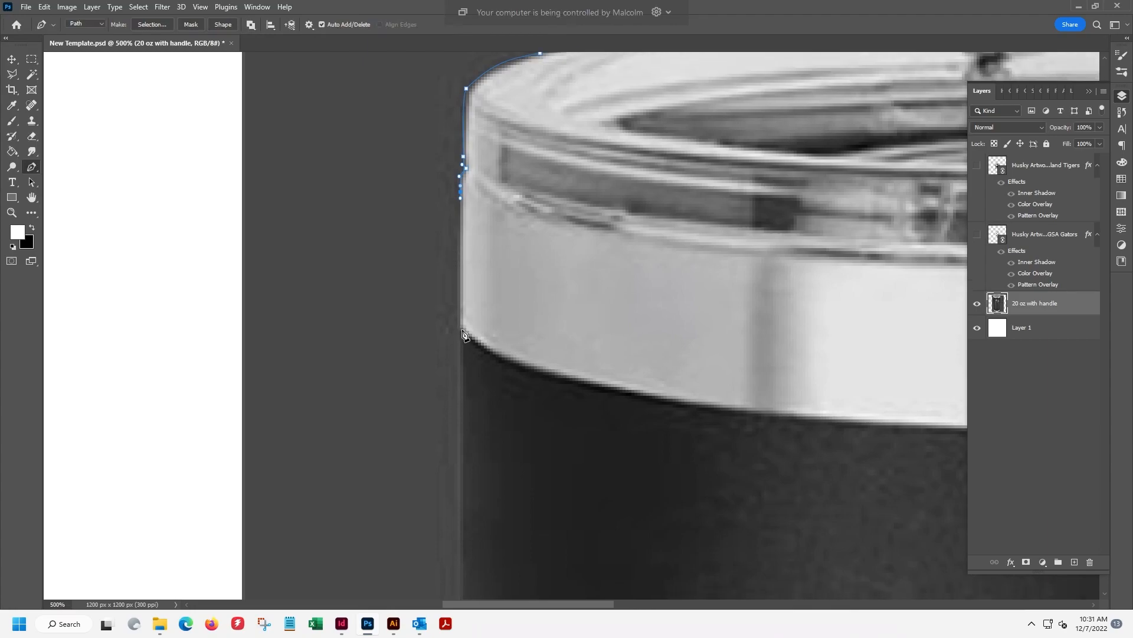
Extend the path straight down the steel band's left edge to where the black body begins
{"action": "left_click", "coordinate": [464, 156]}
{"action": "left_click_drag", "start_coordinate": [521, 344], "coordinate": [519, 339]}
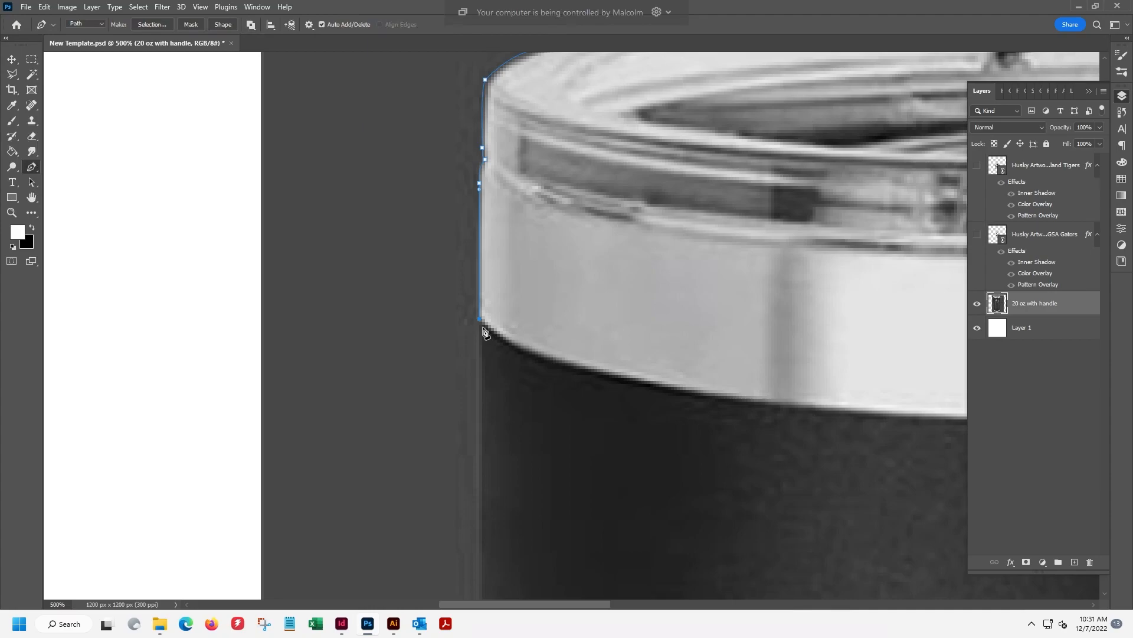
{"action": "left_click_drag", "start_coordinate": [536, 381], "coordinate": [544, 360]}
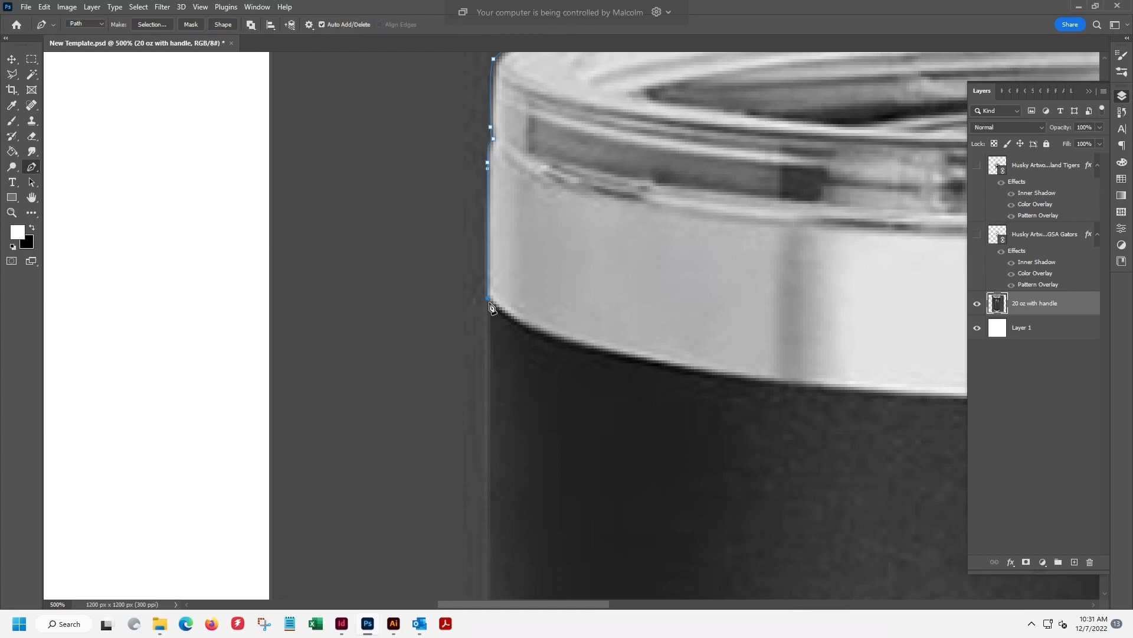
{"action": "left_click", "coordinate": [492, 140]}
{"action": "left_click_drag", "start_coordinate": [576, 363], "coordinate": [590, 227]}
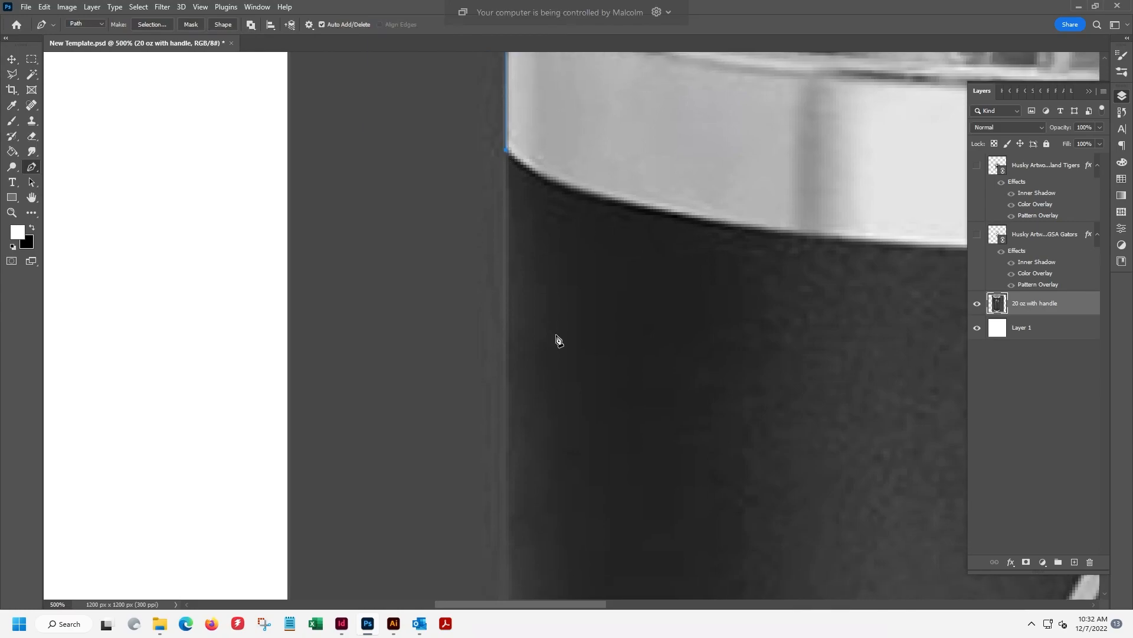
{"action": "scroll", "coordinate": [563, 174], "scroll_direction": "down", "scroll_amount": 3}
{"action": "left_click_drag", "start_coordinate": [565, 274], "coordinate": [572, 217]}
{"action": "left_click_drag", "start_coordinate": [564, 407], "coordinate": [583, 203]}
{"action": "left_click_drag", "start_coordinate": [585, 304], "coordinate": [597, 225]}
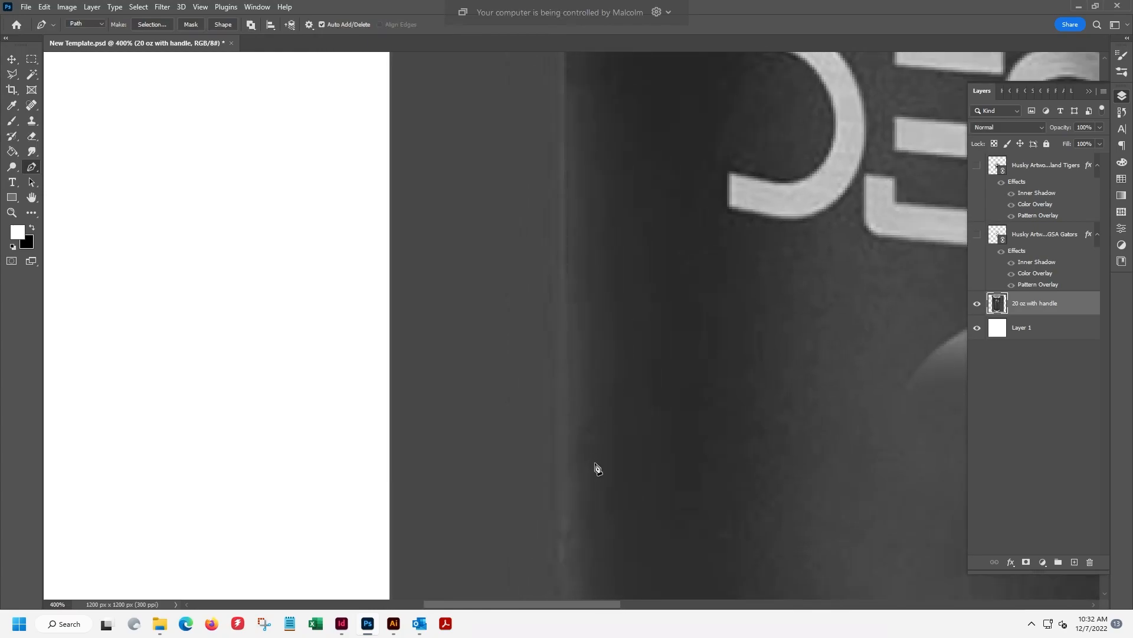
{"action": "key", "text": "ctrl+minus"}
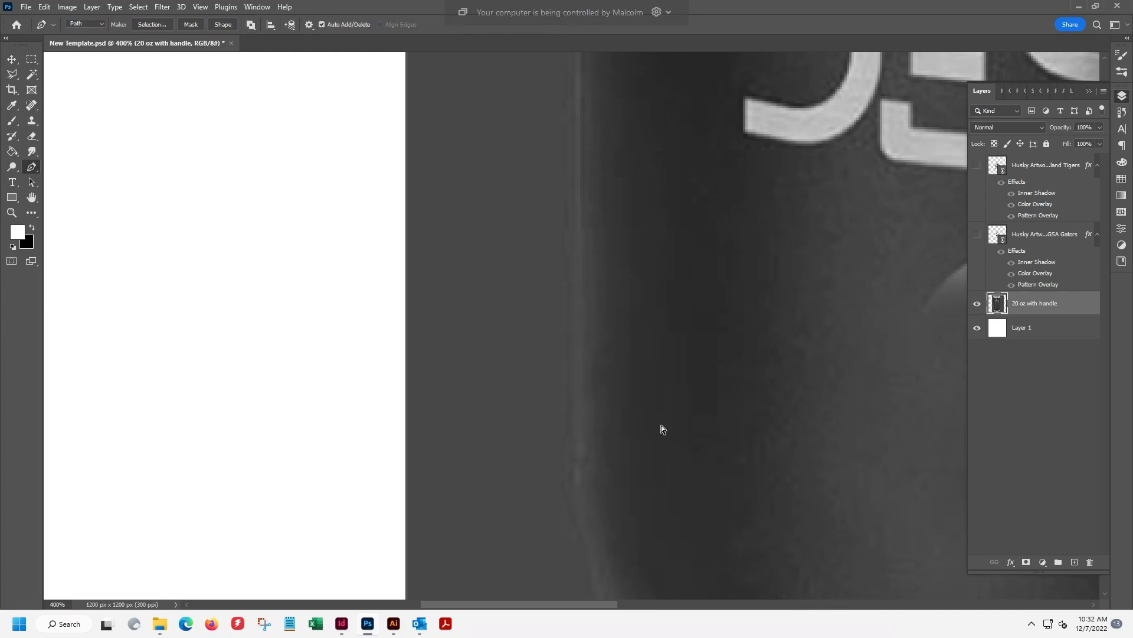
{"action": "key", "text": "ctrl+minus"}
{"action": "key", "text": "ctrl+minus"}
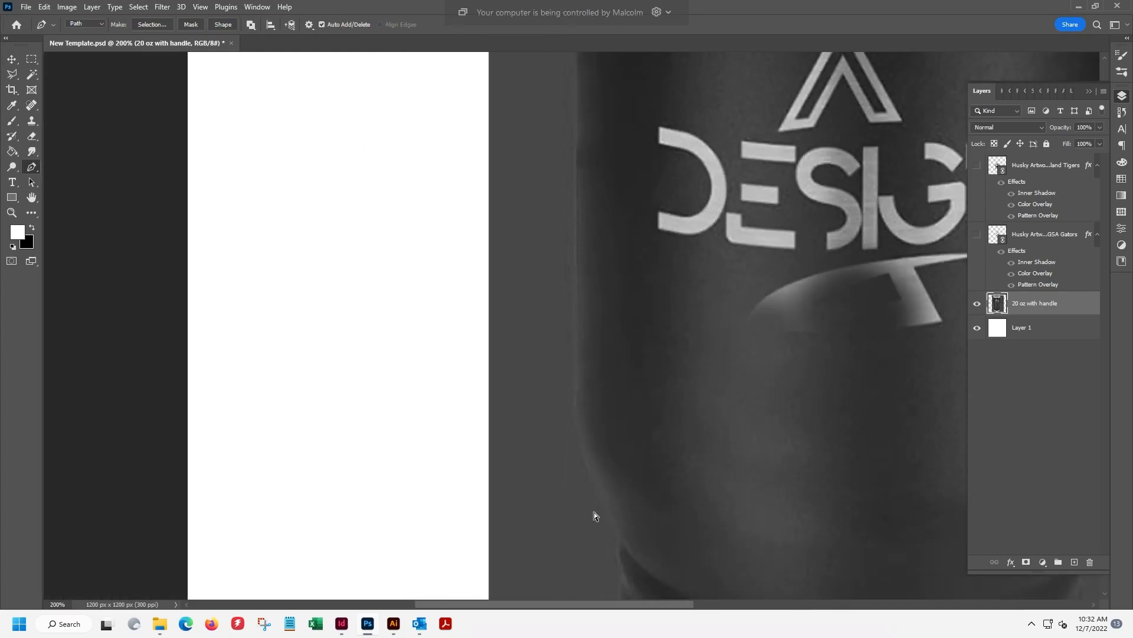
{"action": "key", "text": "ctrl+minus"}
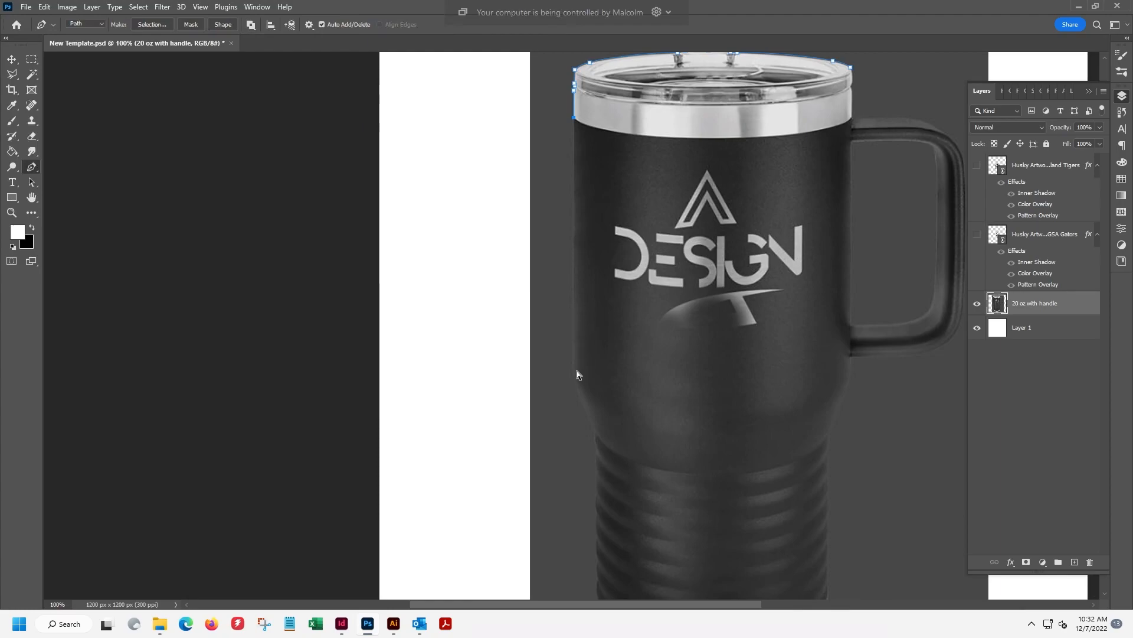
{"action": "key", "text": "ctrl+plus"}
{"action": "key", "text": "ctrl+plus"}
{"action": "key", "text": "ctrl+plus"}
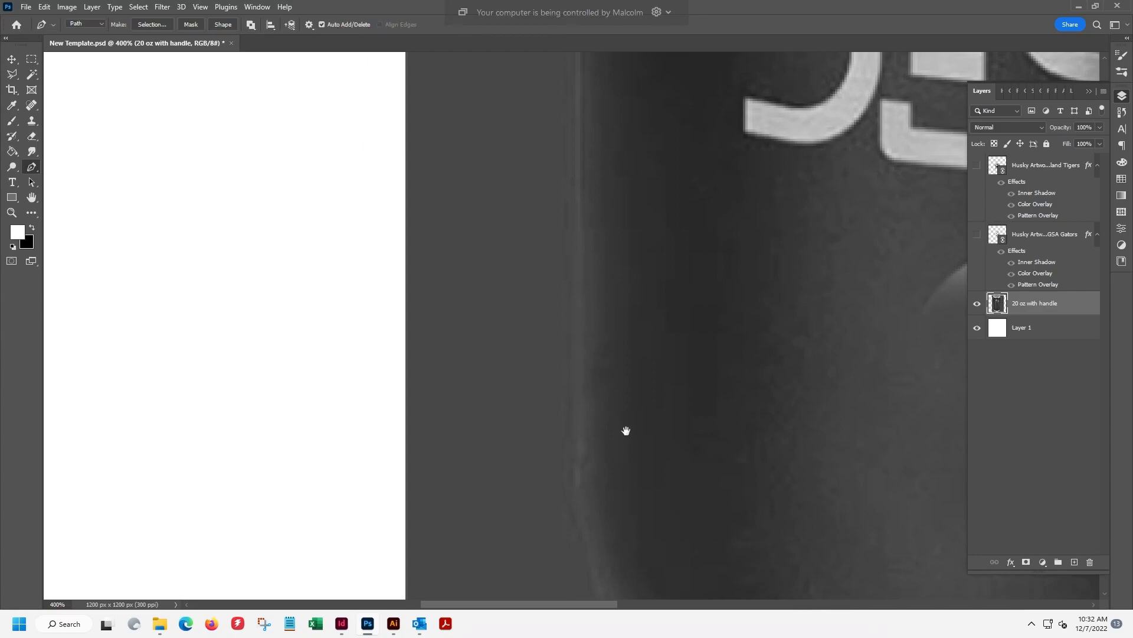
{"action": "scroll", "coordinate": [626, 433], "scroll_direction": "down", "scroll_amount": 2}
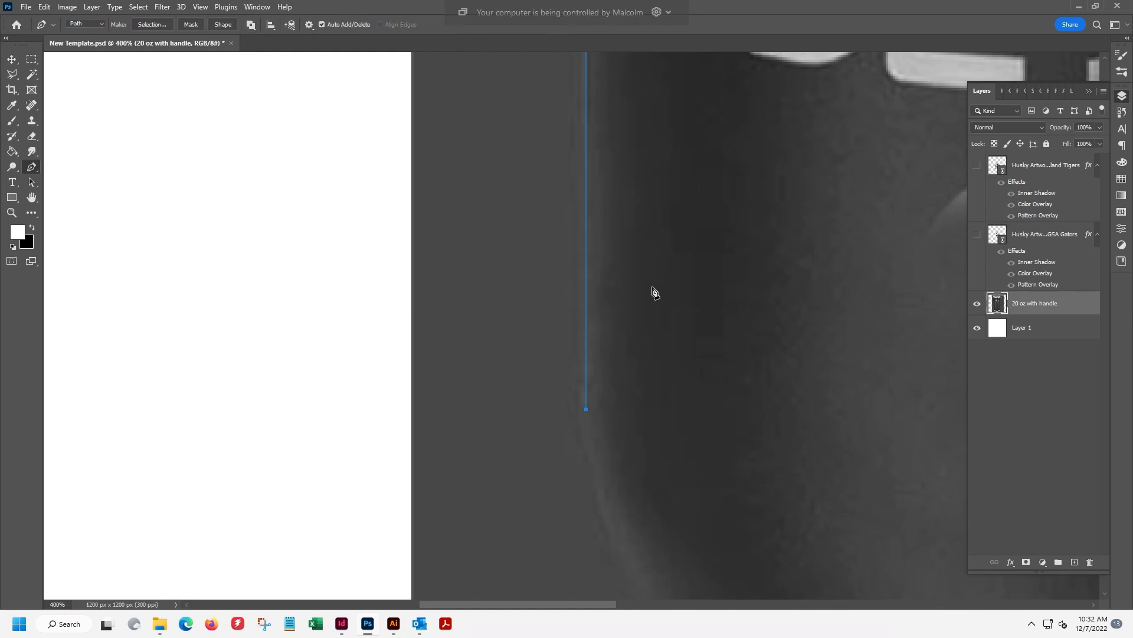
{"action": "left_click_drag", "start_coordinate": [665, 360], "coordinate": [668, 561]}
{"action": "left_click_drag", "start_coordinate": [625, 210], "coordinate": [640, 534]}
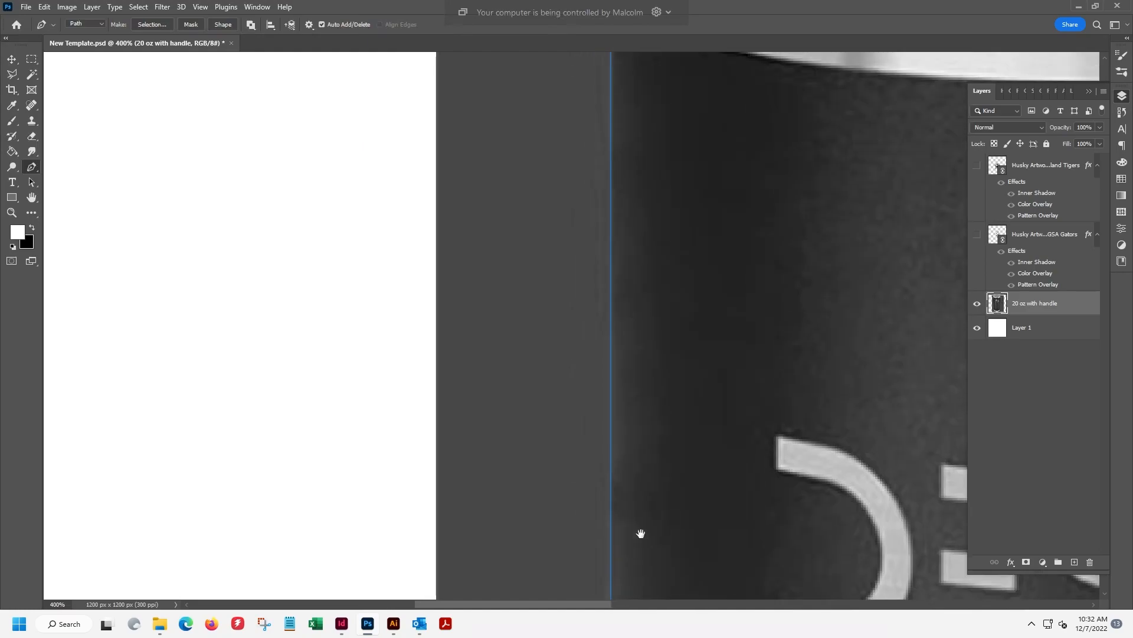
{"action": "left_click_drag", "start_coordinate": [668, 380], "coordinate": [671, 576]}
{"action": "left_click_drag", "start_coordinate": [671, 480], "coordinate": [640, 190]}
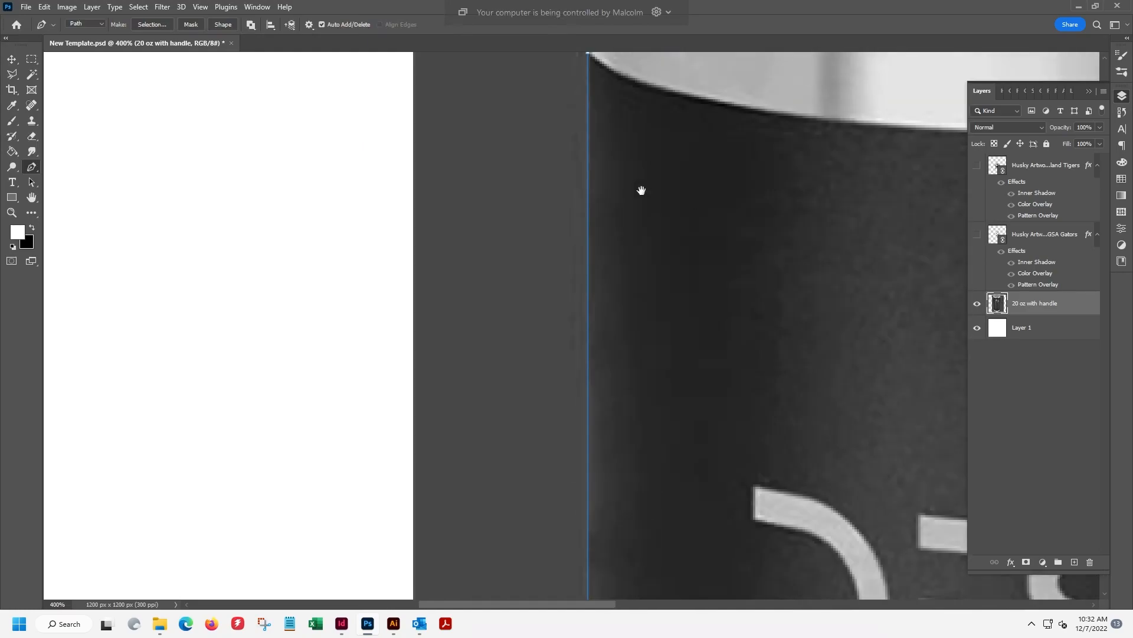
{"action": "left_click_drag", "start_coordinate": [629, 493], "coordinate": [664, 157]}
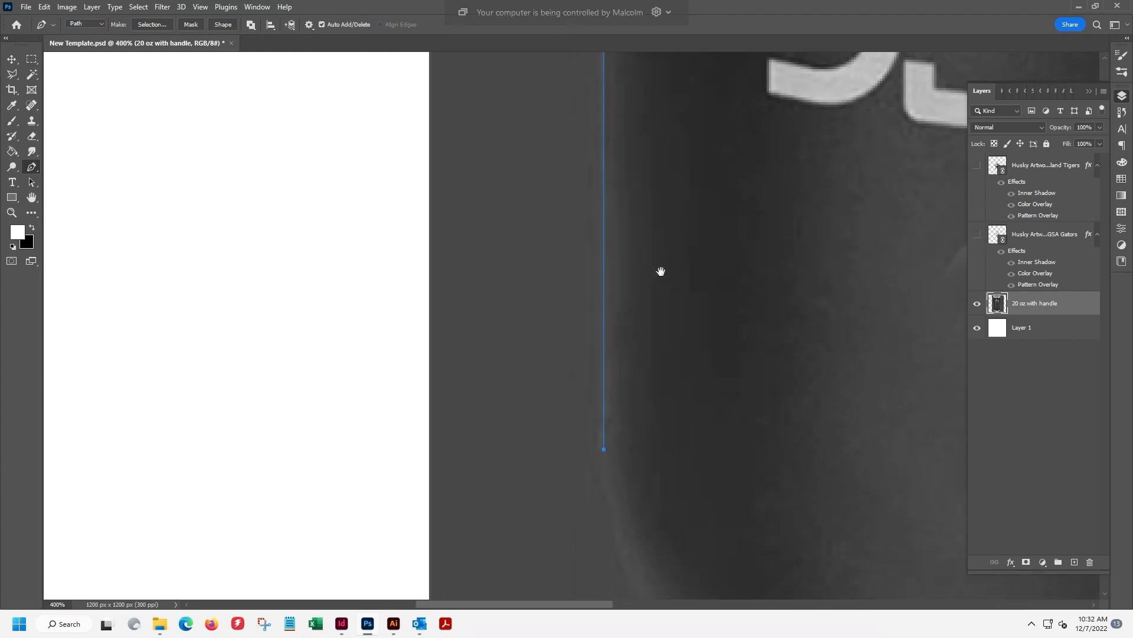
{"action": "key", "text": "ctrl+z"}
Extend the path straight down the left side of the black body to where it starts to taper
{"action": "left_click_drag", "start_coordinate": [655, 286], "coordinate": [686, 494]}
{"action": "left_click_drag", "start_coordinate": [709, 273], "coordinate": [665, 552]}
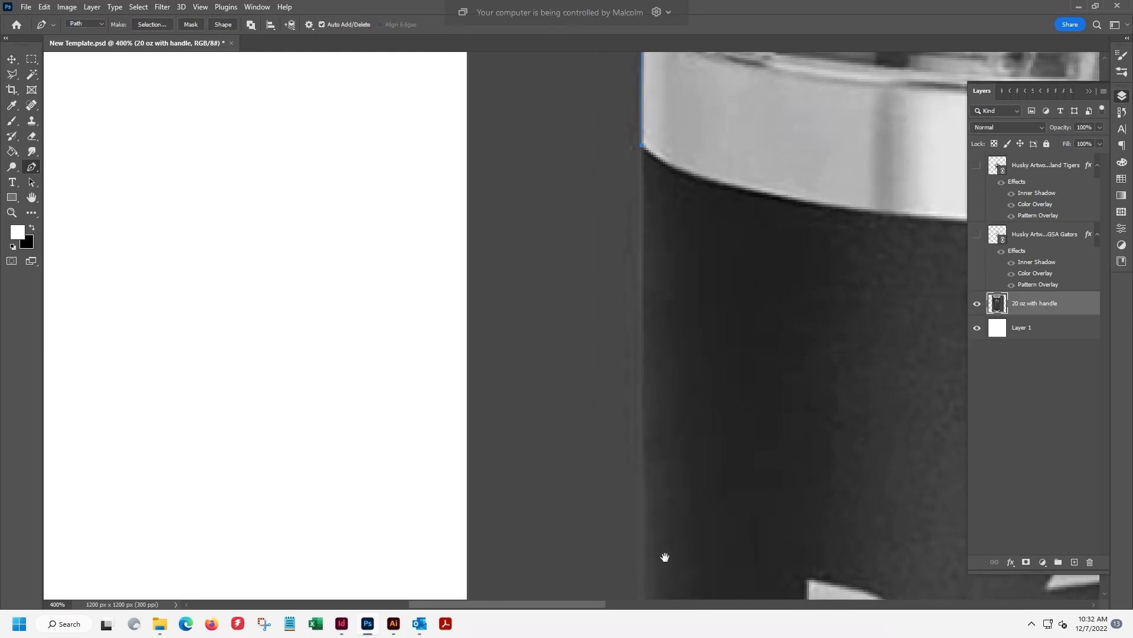
{"action": "key", "text": "ctrl+minus"}
{"action": "key", "text": "ctrl+minus"}
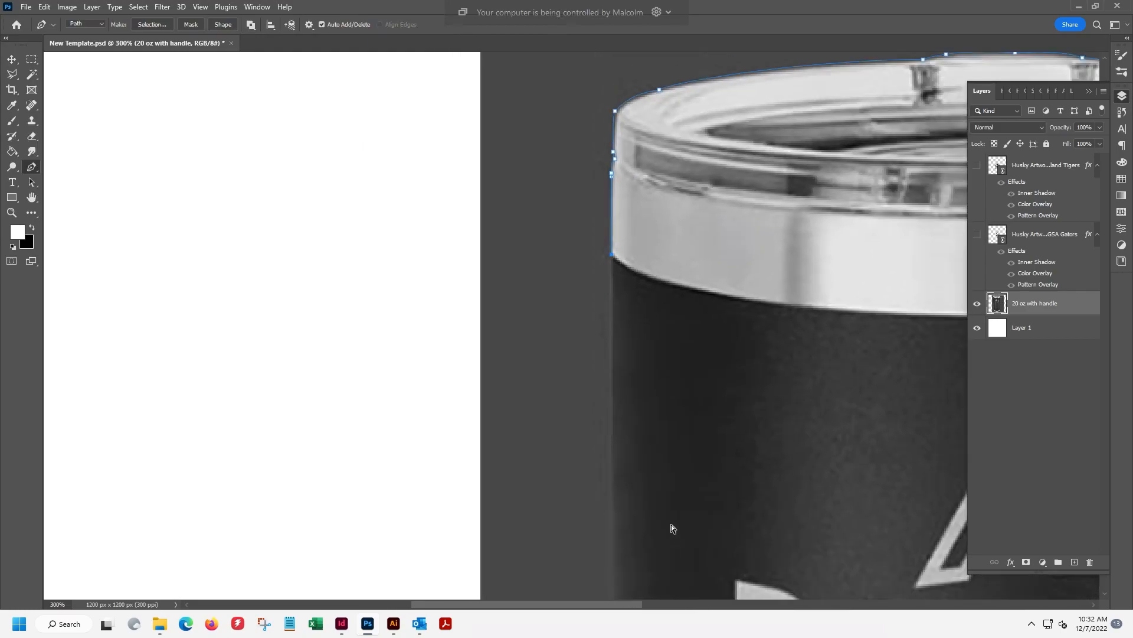
{"action": "left_click_drag", "start_coordinate": [665, 384], "coordinate": [663, 283]}
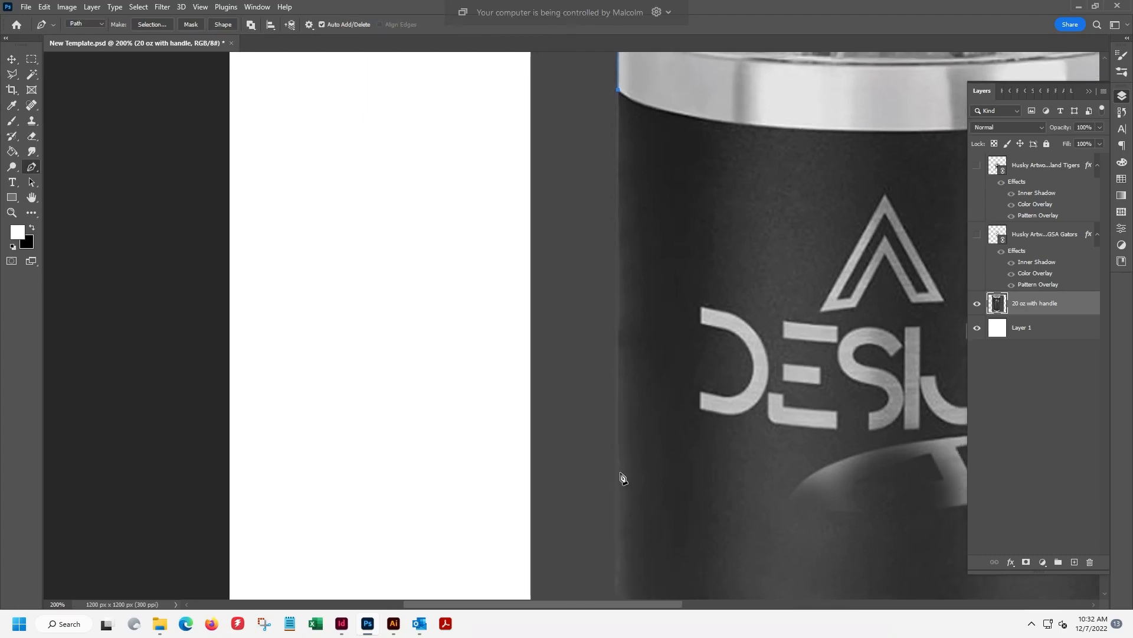
{"action": "left_click_drag", "start_coordinate": [657, 534], "coordinate": [661, 444]}
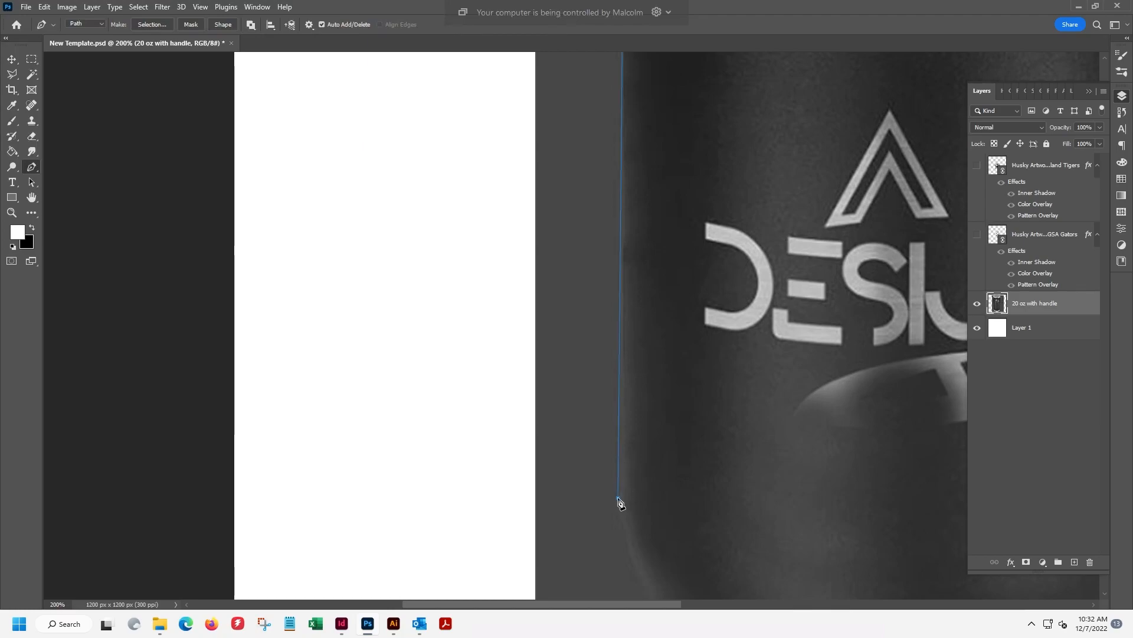
{"action": "left_click_drag", "start_coordinate": [649, 253], "coordinate": [610, 473]}
{"action": "left_click_drag", "start_coordinate": [620, 371], "coordinate": [597, 223]}
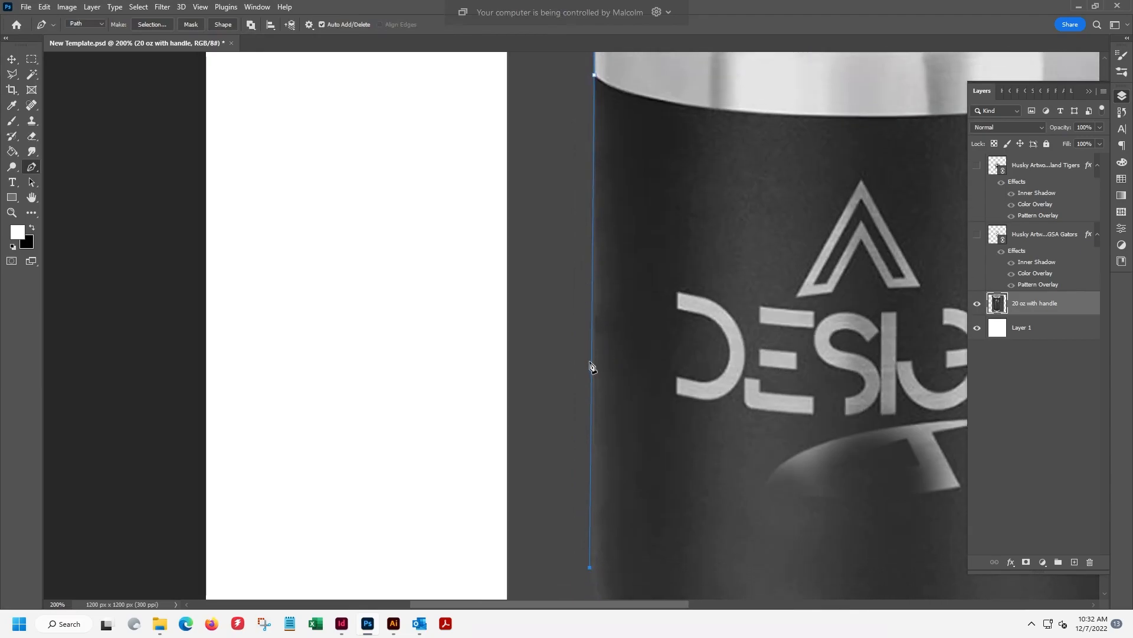
{"action": "left_click_drag", "start_coordinate": [657, 488], "coordinate": [592, 424]}
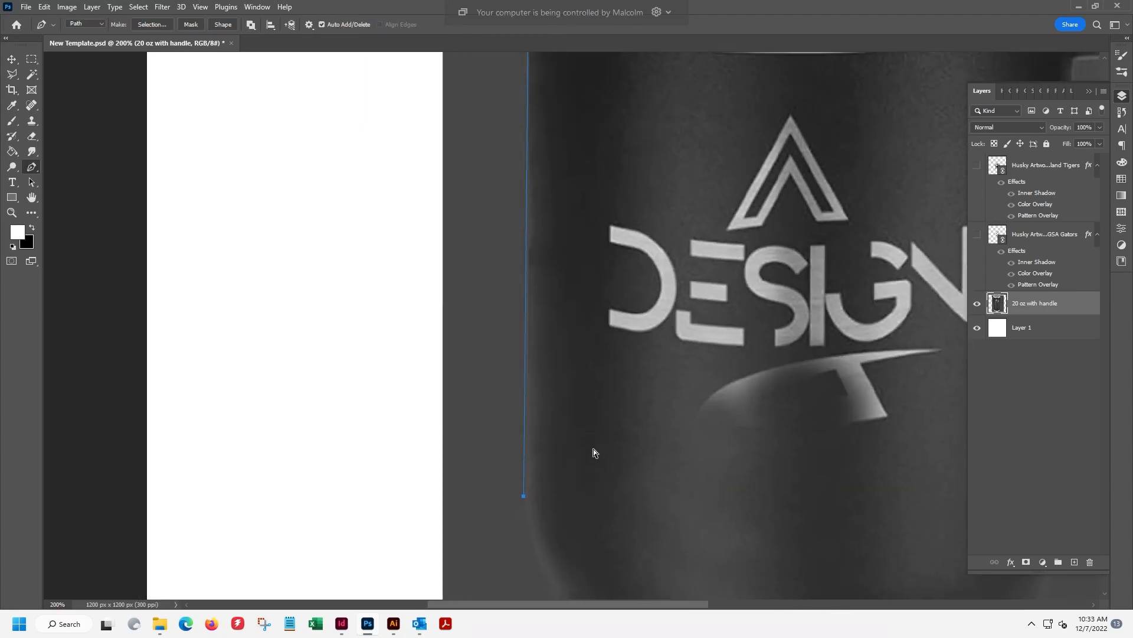
{"action": "key", "text": "ctrl+minus"}
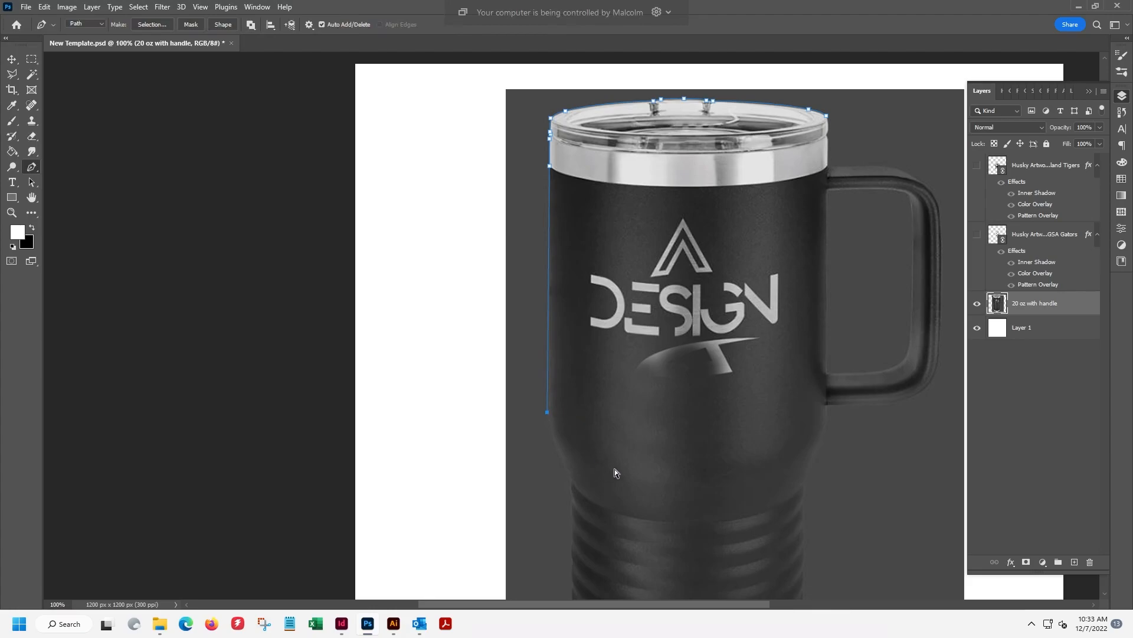
Add a path segment along the body's left taper to the first rib and pull handles from the anchor where the taper starts
{"action": "key", "text": "ctrl+plus"}
{"action": "key", "text": "ctrl+plus"}
{"action": "left_click_drag", "start_coordinate": [597, 525], "coordinate": [557, 320]}
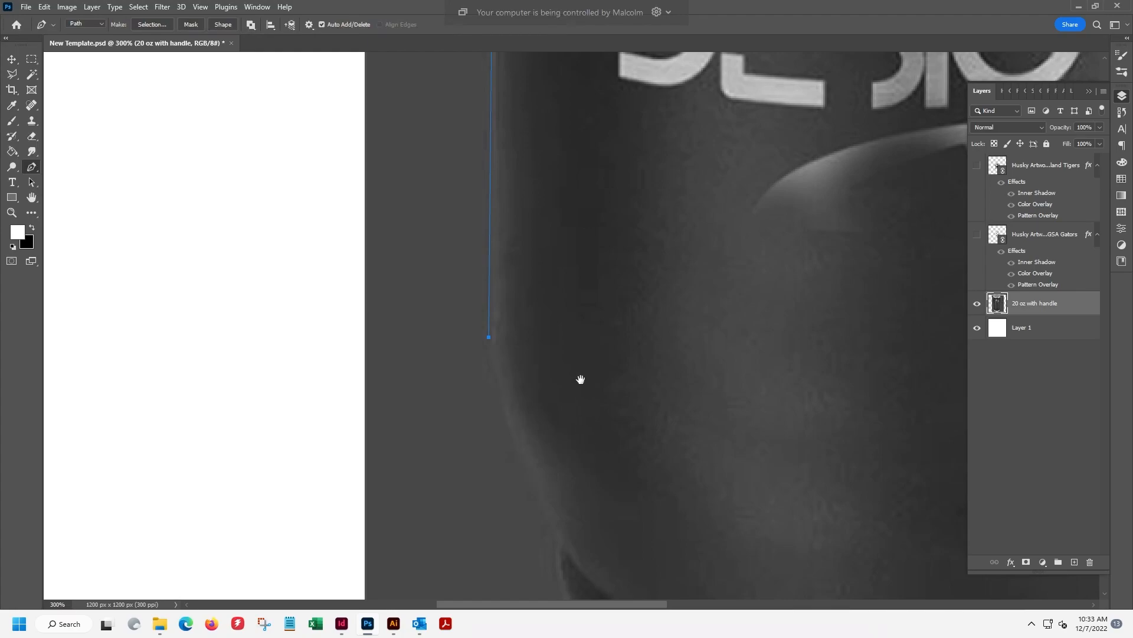
{"action": "scroll", "coordinate": [579, 377], "scroll_direction": "down", "scroll_amount": 3}
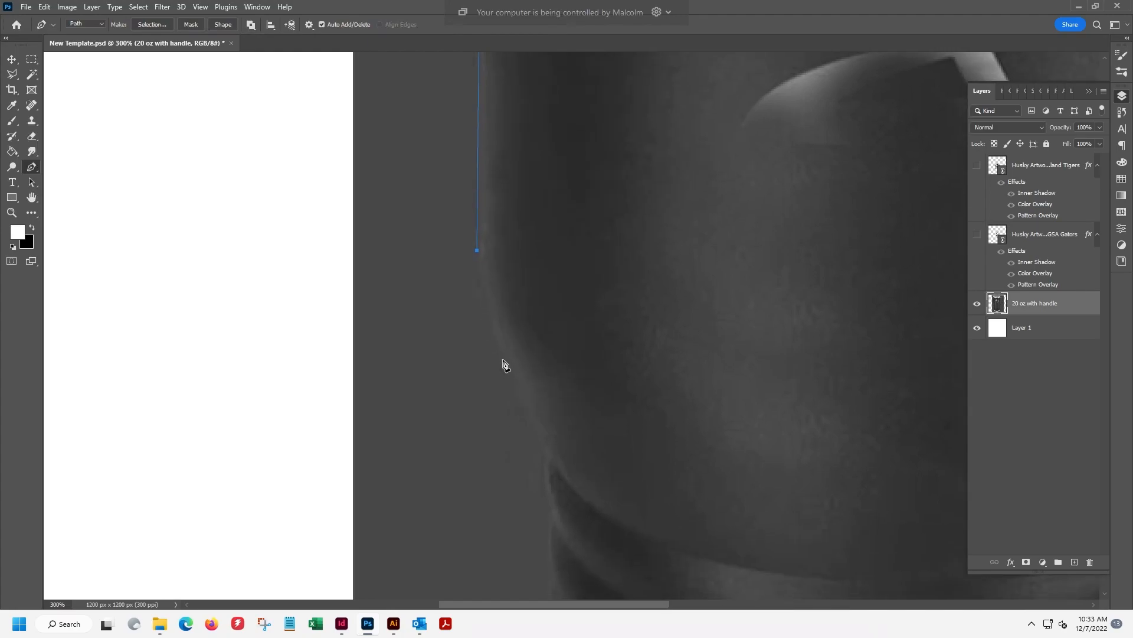
{"action": "left_click", "coordinate": [544, 456]}
{"action": "left_click_drag", "start_coordinate": [477, 252], "coordinate": [507, 297]}
{"action": "key", "text": "ctrl+z"}
{"action": "left_click_drag", "start_coordinate": [477, 251], "coordinate": [490, 275]}
{"action": "left_click_drag", "start_coordinate": [489, 272], "coordinate": [484, 275]}
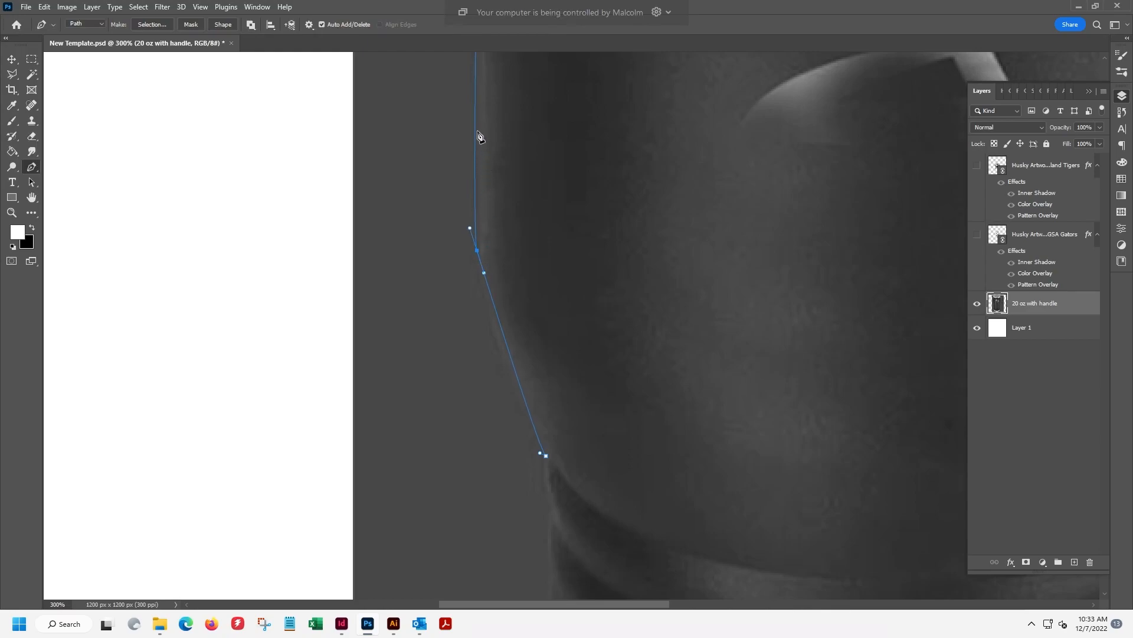
Adjust the two handles at the start of the left taper so the path follows the straight side and the curve below
{"action": "left_click_drag", "start_coordinate": [526, 182], "coordinate": [543, 369]}
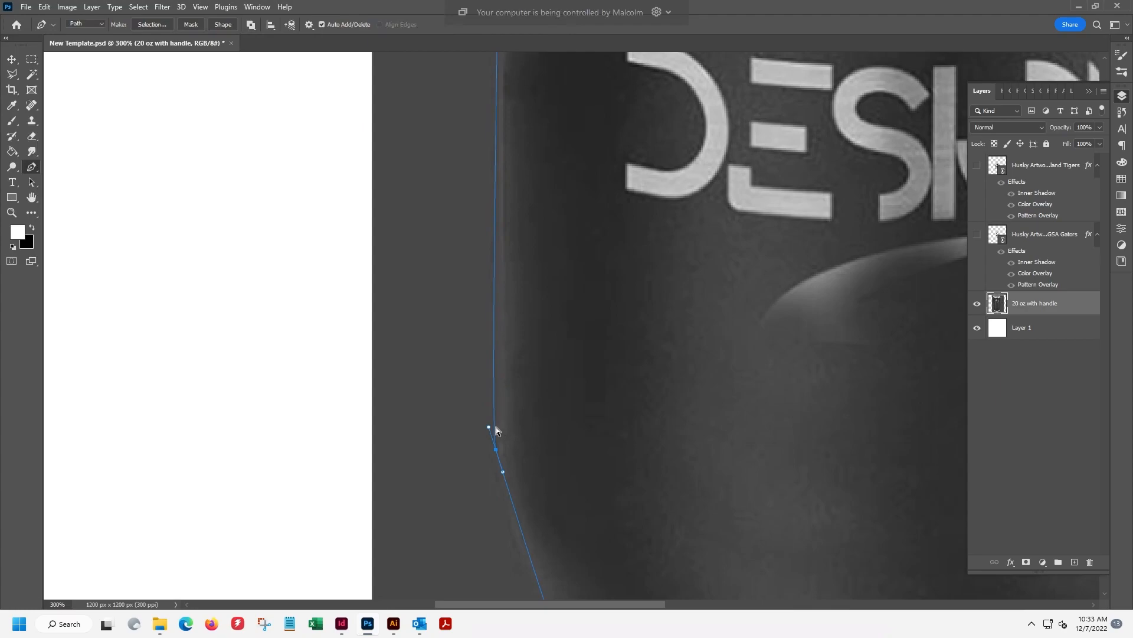
{"action": "left_click_drag", "start_coordinate": [491, 427], "coordinate": [494, 428]}
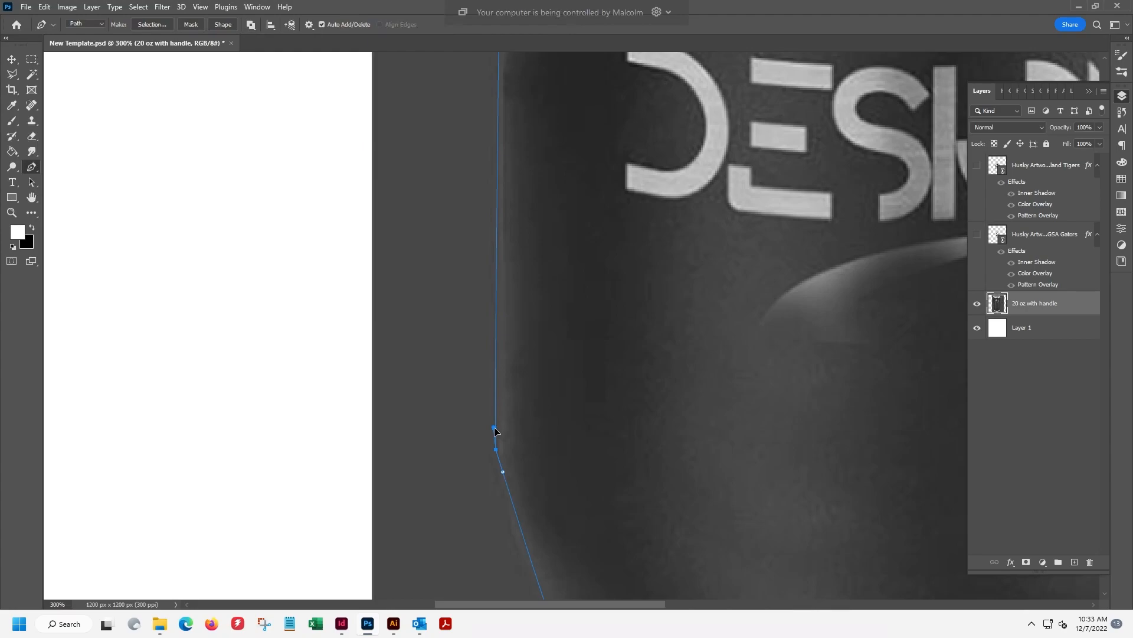
{"action": "left_click_drag", "start_coordinate": [552, 464], "coordinate": [473, 258]}
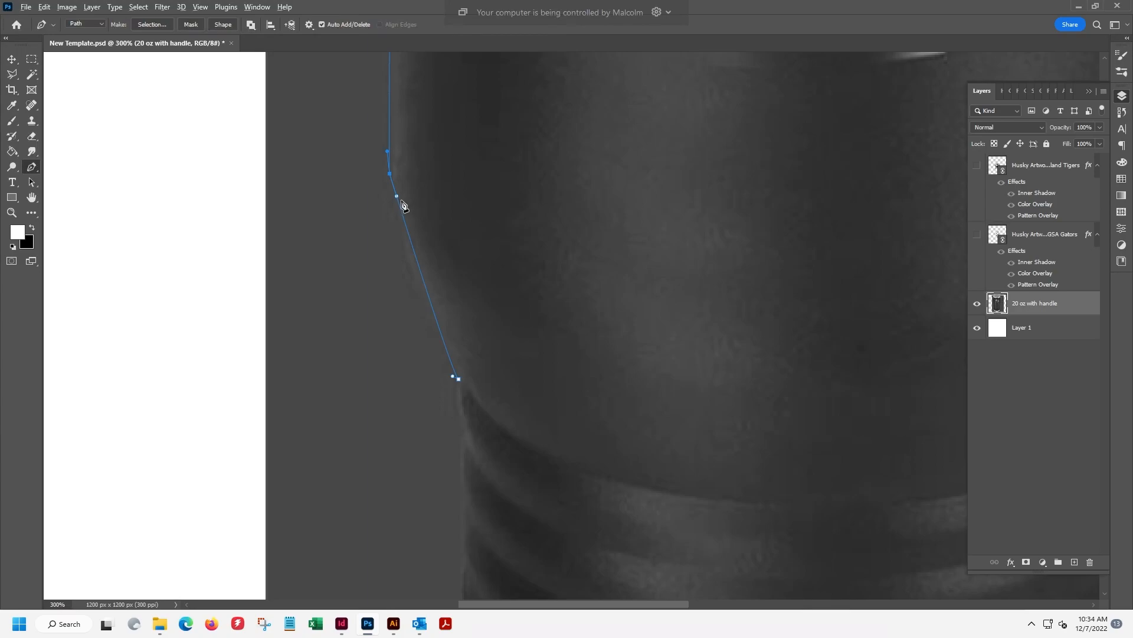
{"action": "left_click_drag", "start_coordinate": [399, 201], "coordinate": [397, 247]}
Add short curved path segments along the left edges of the first two ribs below the taper
{"action": "left_click_drag", "start_coordinate": [465, 430], "coordinate": [468, 433]}
{"action": "left_click_drag", "start_coordinate": [521, 481], "coordinate": [657, 291]}
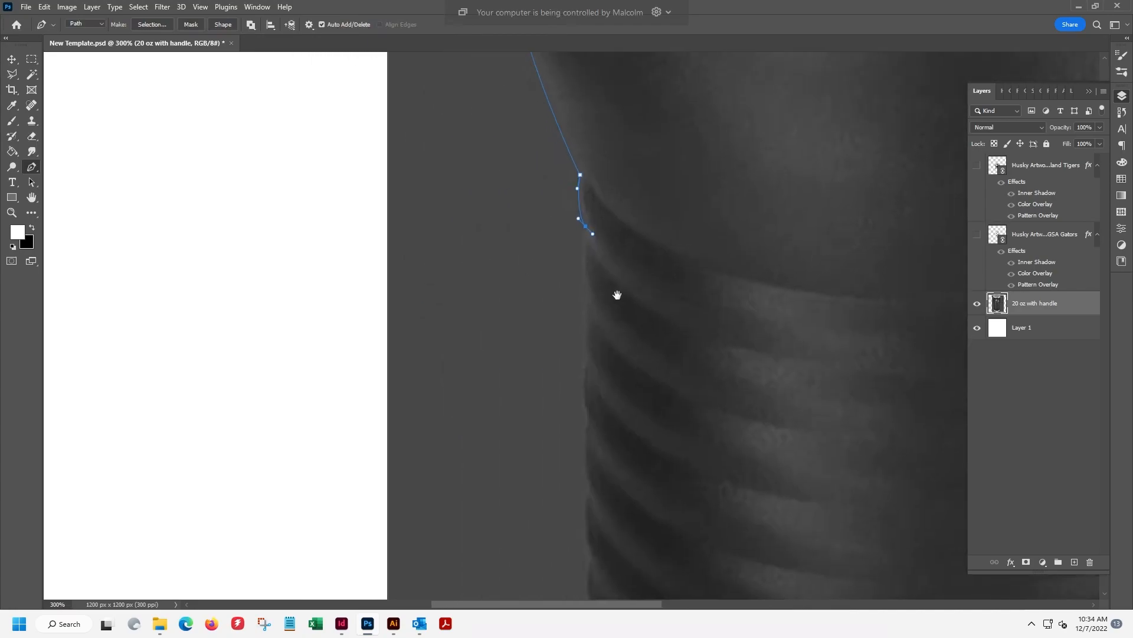
{"action": "left_click", "coordinate": [581, 235]}
{"action": "left_click_drag", "start_coordinate": [585, 286], "coordinate": [598, 287]}
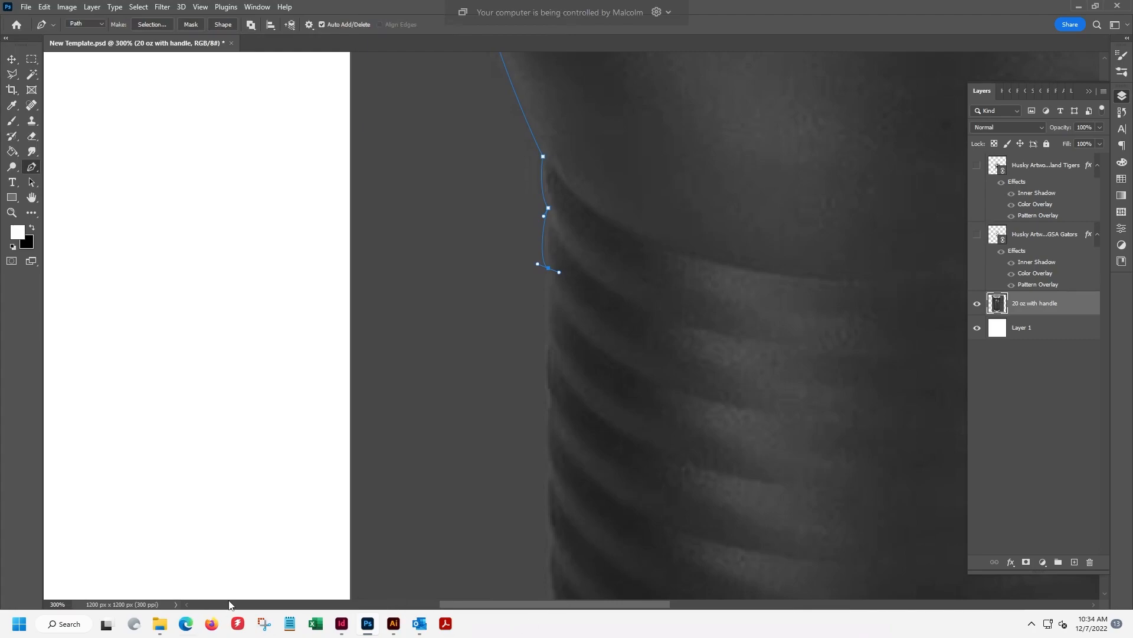
{"action": "mouse_move", "coordinate": [1084, 14]}
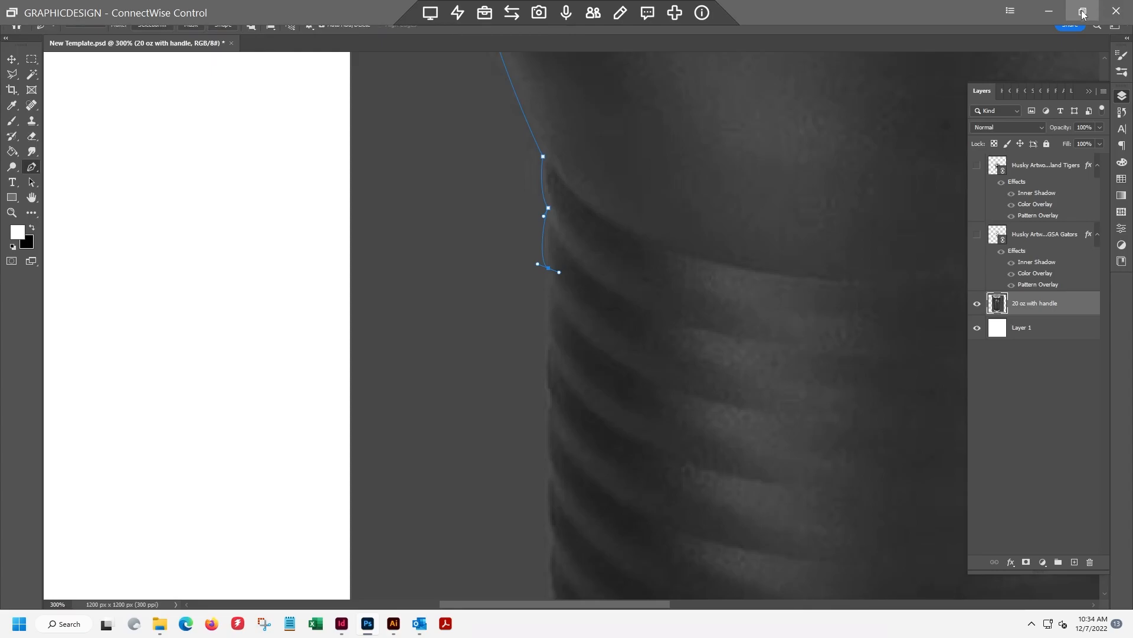
{"action": "left_click", "coordinate": [1083, 8]}
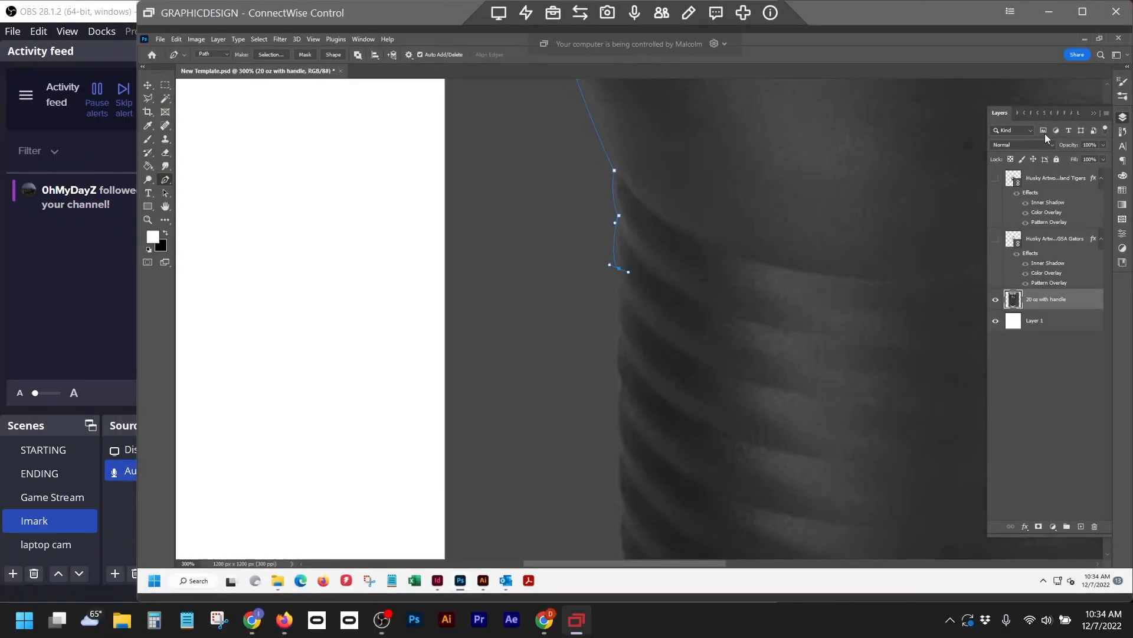
{"action": "left_click", "coordinate": [382, 621]}
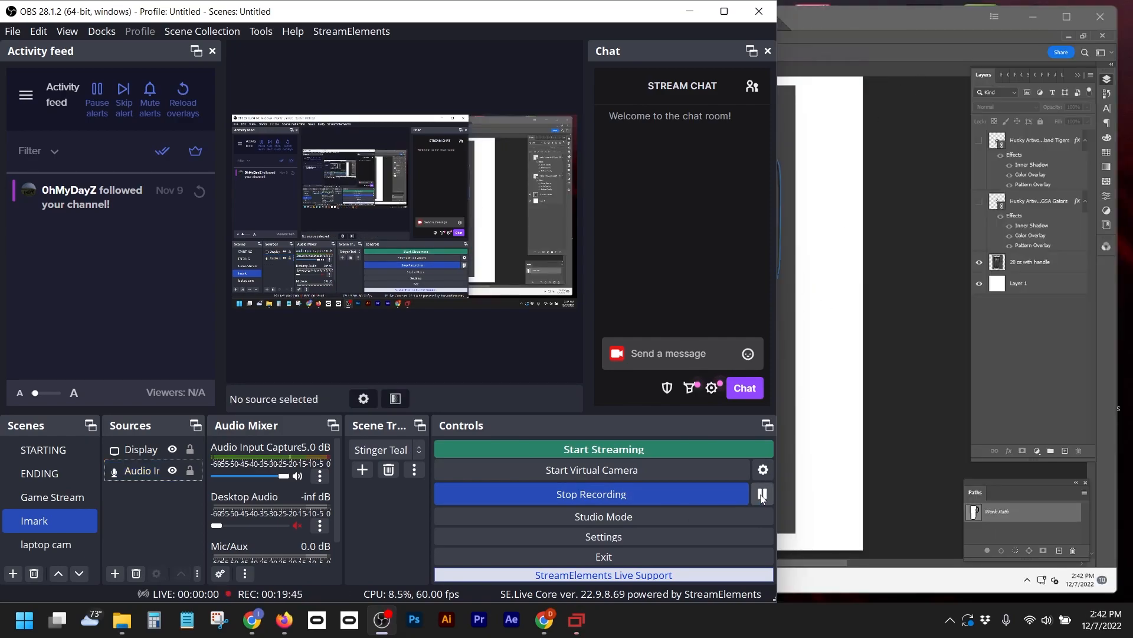
{"action": "left_click", "coordinate": [1009, 11]}
{"action": "left_click", "coordinate": [1074, 20]}
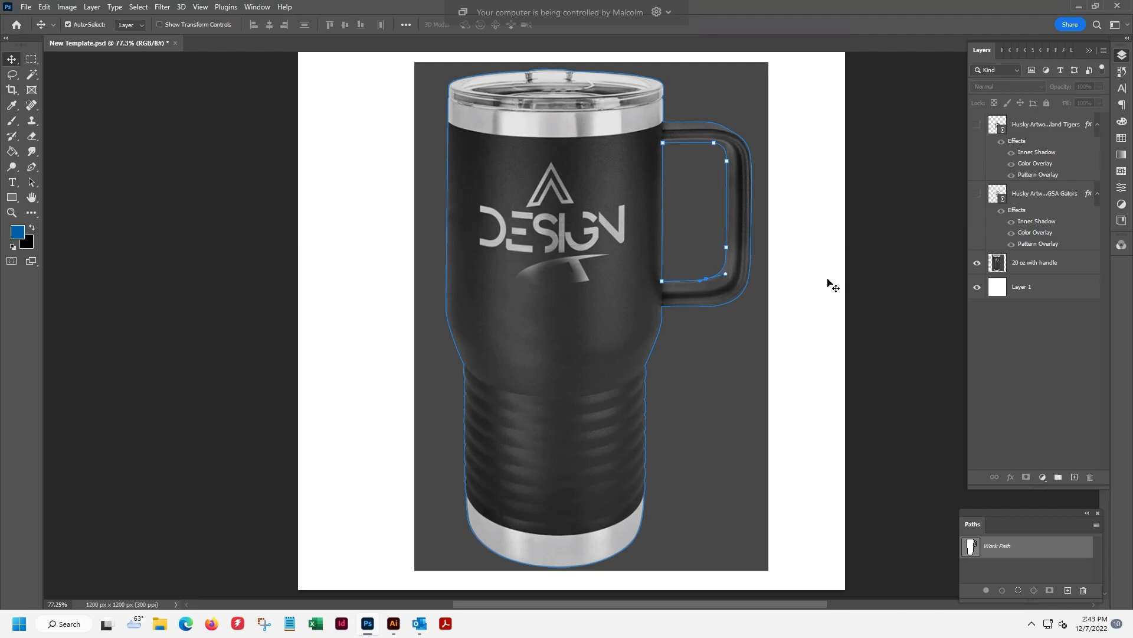
Select the 20 oz with handle layer and load the mug's Work Path as a selection
{"action": "left_click", "coordinate": [843, 322]}
{"action": "left_click", "coordinate": [742, 298]}
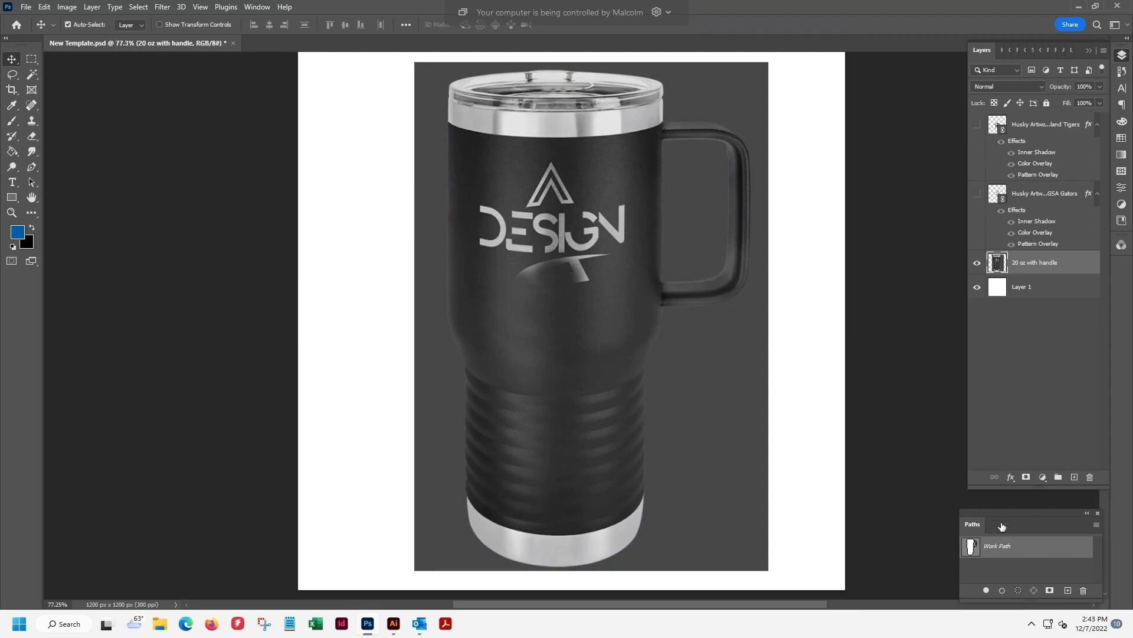
{"action": "left_click", "coordinate": [256, 7]}
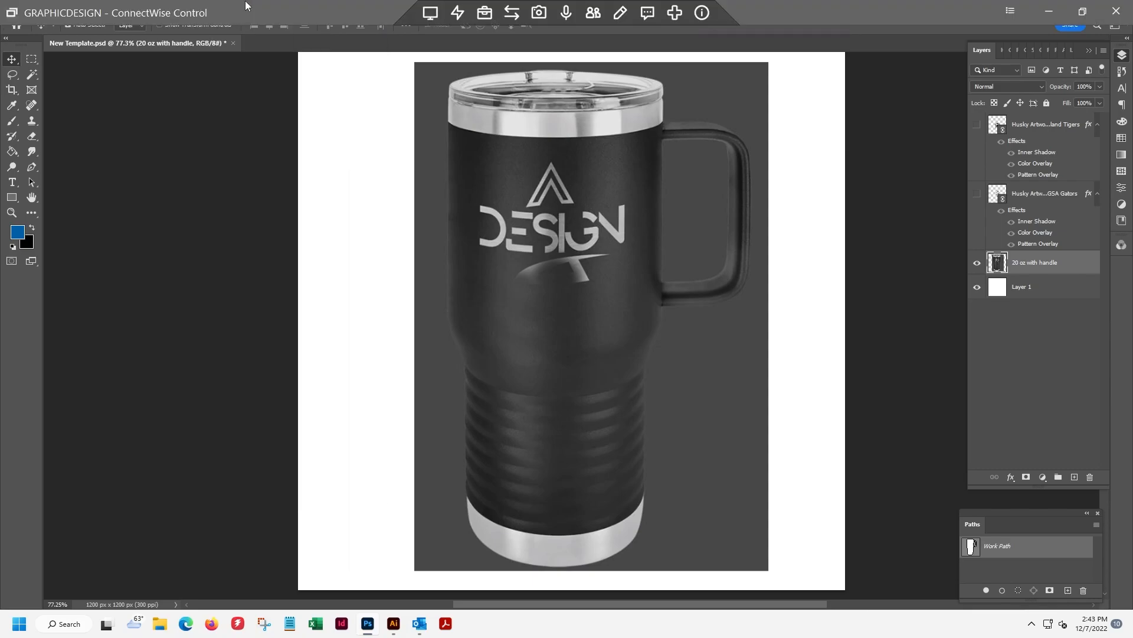
{"action": "left_click", "coordinate": [1003, 515]}
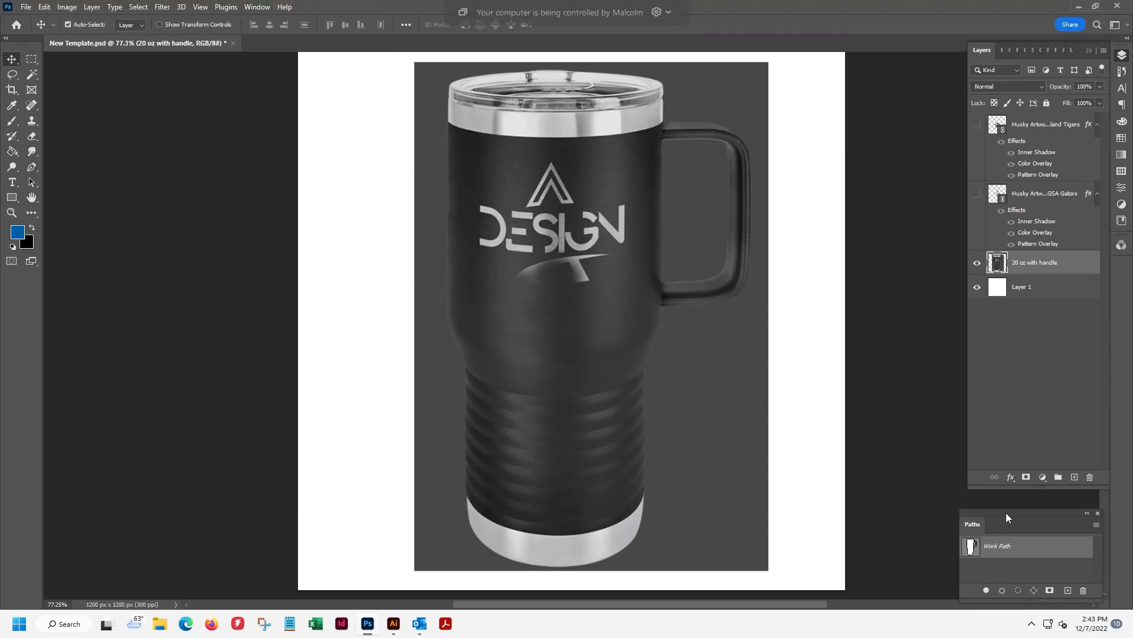
{"action": "left_click_drag", "start_coordinate": [1006, 511], "coordinate": [1004, 509]}
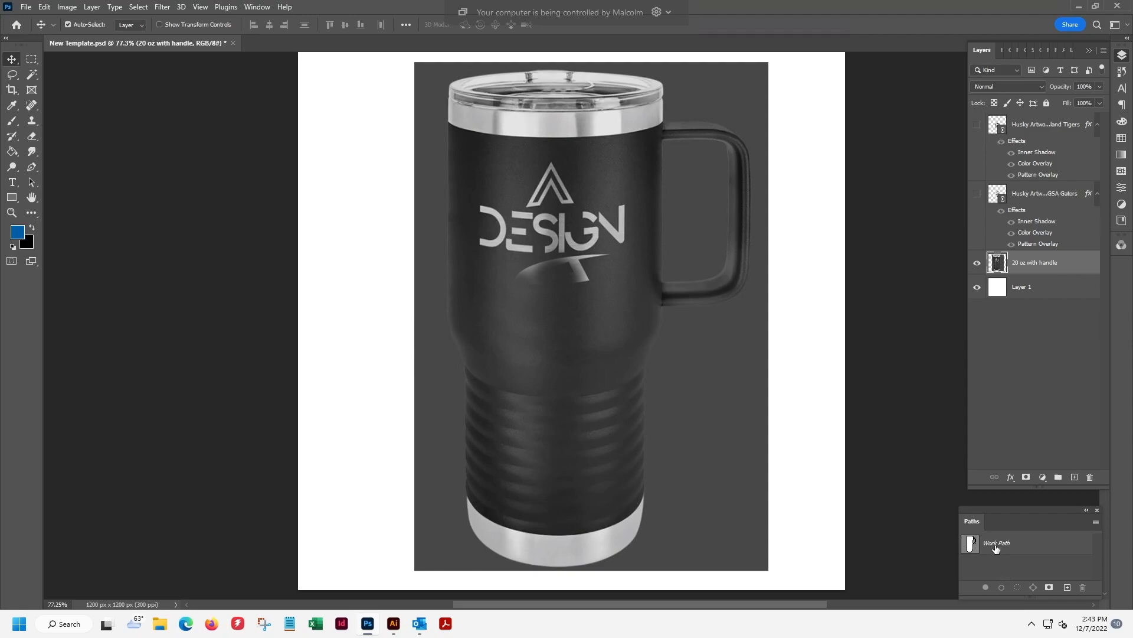
{"action": "left_click", "coordinate": [996, 548]}
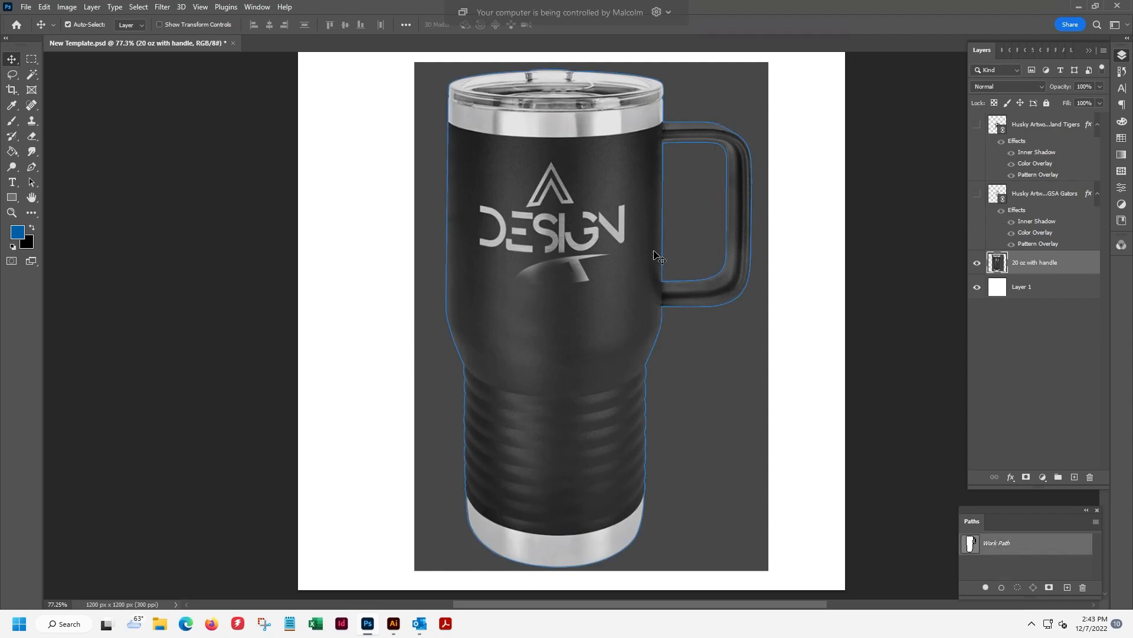
{"action": "left_click", "coordinate": [1017, 588]}
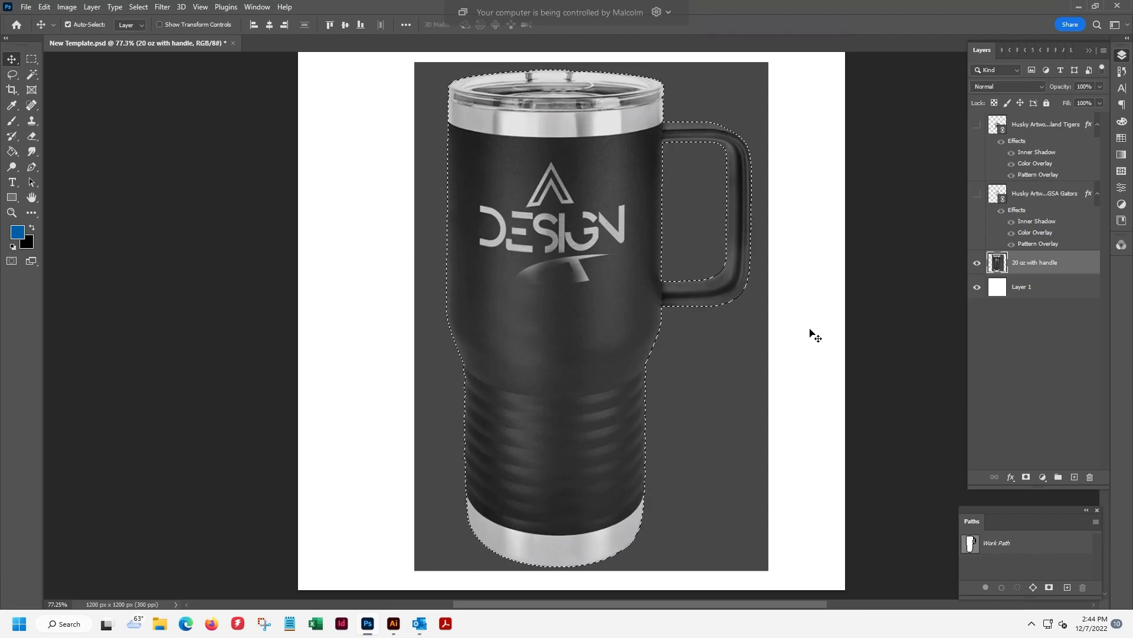
Open Select and Mask on the mug selection and preview the cutout at 0% transparency, at 100% transparency, and inverted
{"action": "key", "text": "ctrl+alt+r"}
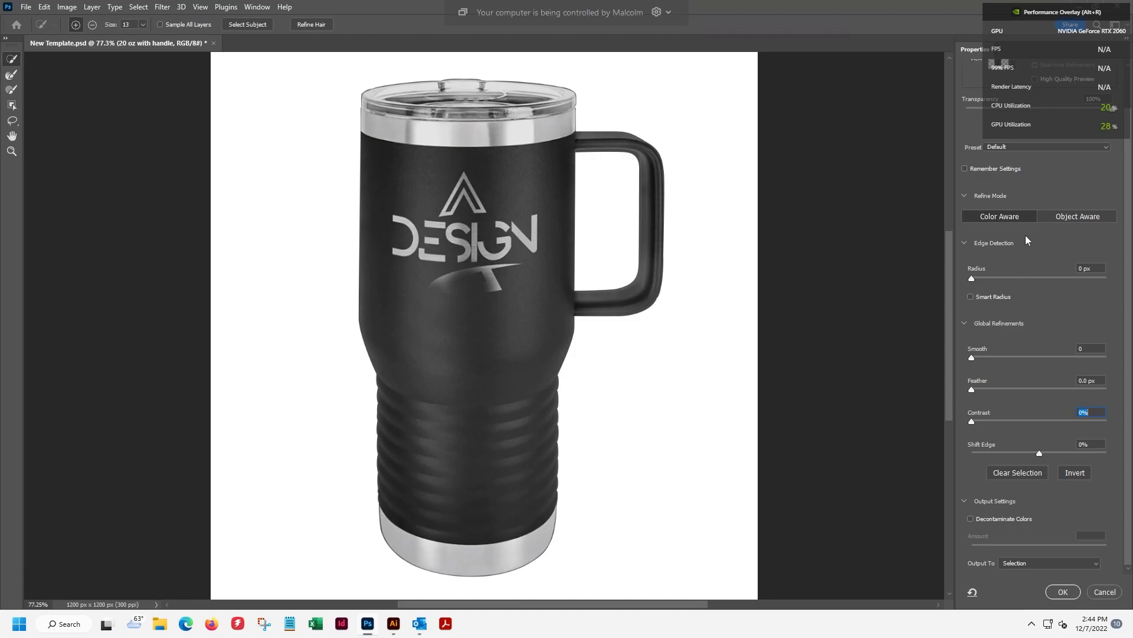
{"action": "scroll", "coordinate": [1048, 199], "scroll_direction": "up", "scroll_amount": 2}
{"action": "scroll", "coordinate": [1047, 197], "scroll_direction": "up", "scroll_amount": 1}
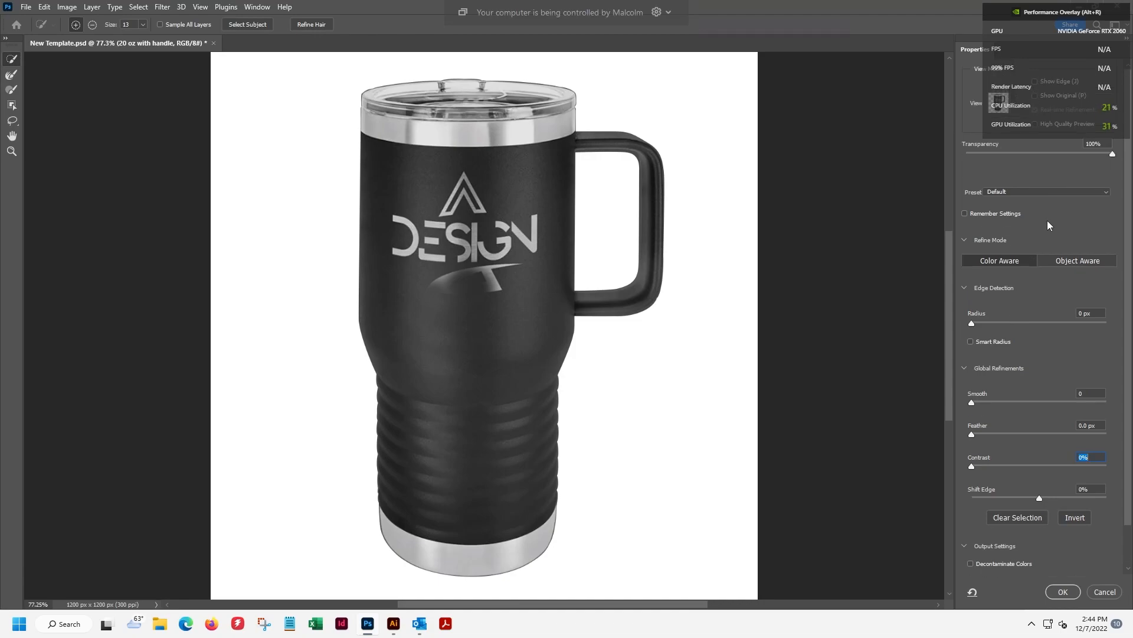
{"action": "scroll", "coordinate": [1029, 164], "scroll_direction": "down", "scroll_amount": 2}
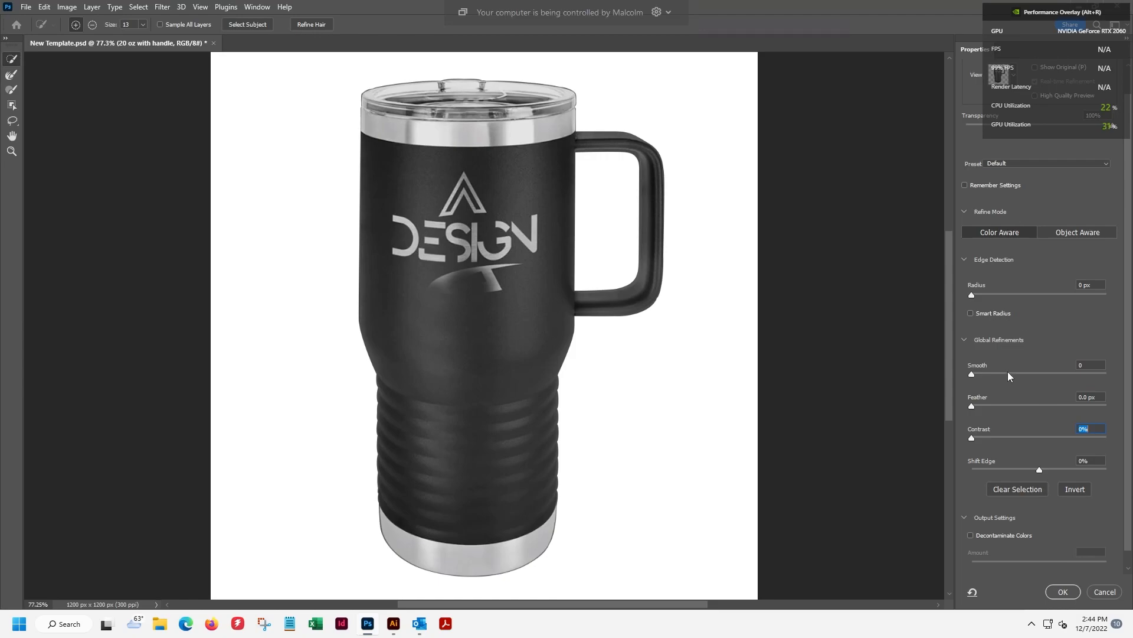
{"action": "scroll", "coordinate": [1003, 337], "scroll_direction": "up", "scroll_amount": 2}
{"action": "left_click_drag", "start_coordinate": [1024, 156], "coordinate": [948, 156]}
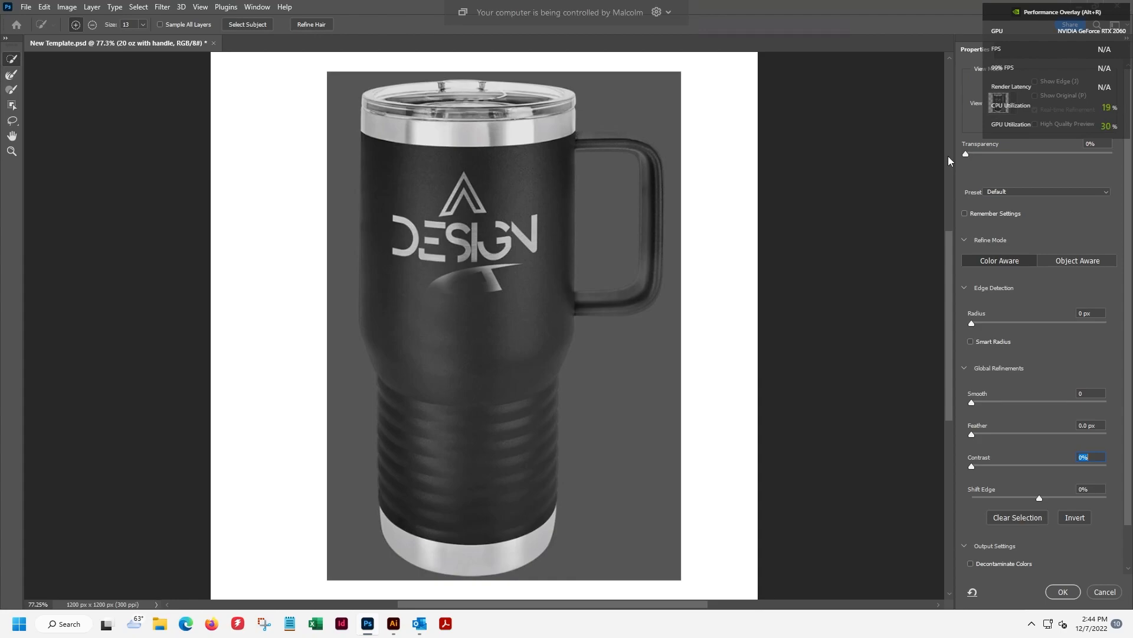
{"action": "left_click_drag", "start_coordinate": [966, 154], "coordinate": [1126, 165]}
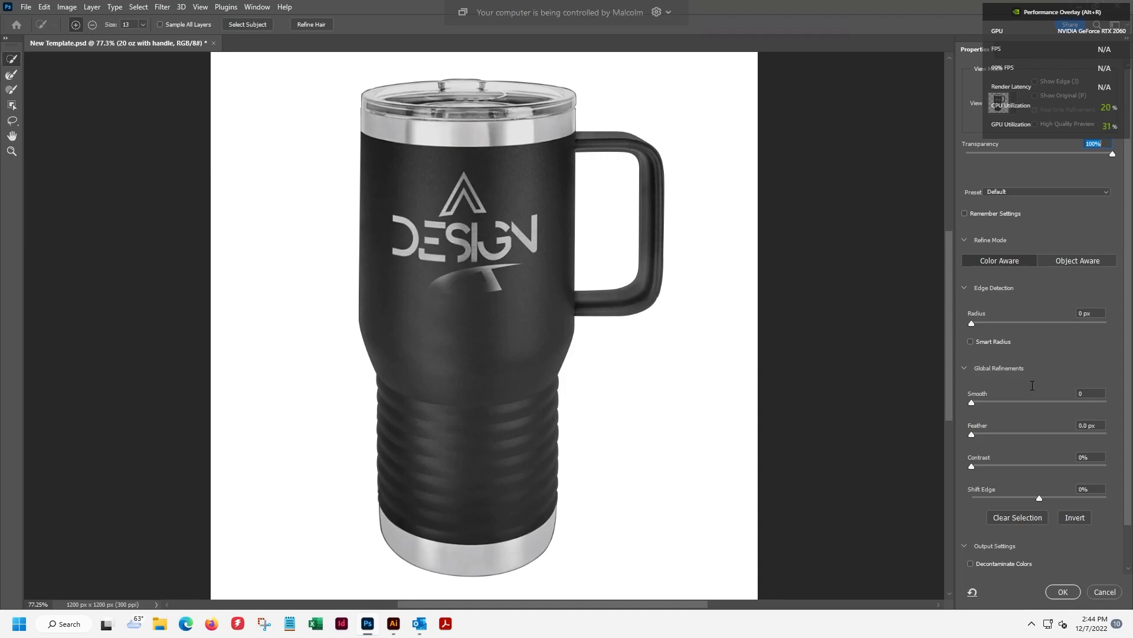
{"action": "left_click", "coordinate": [1073, 517]}
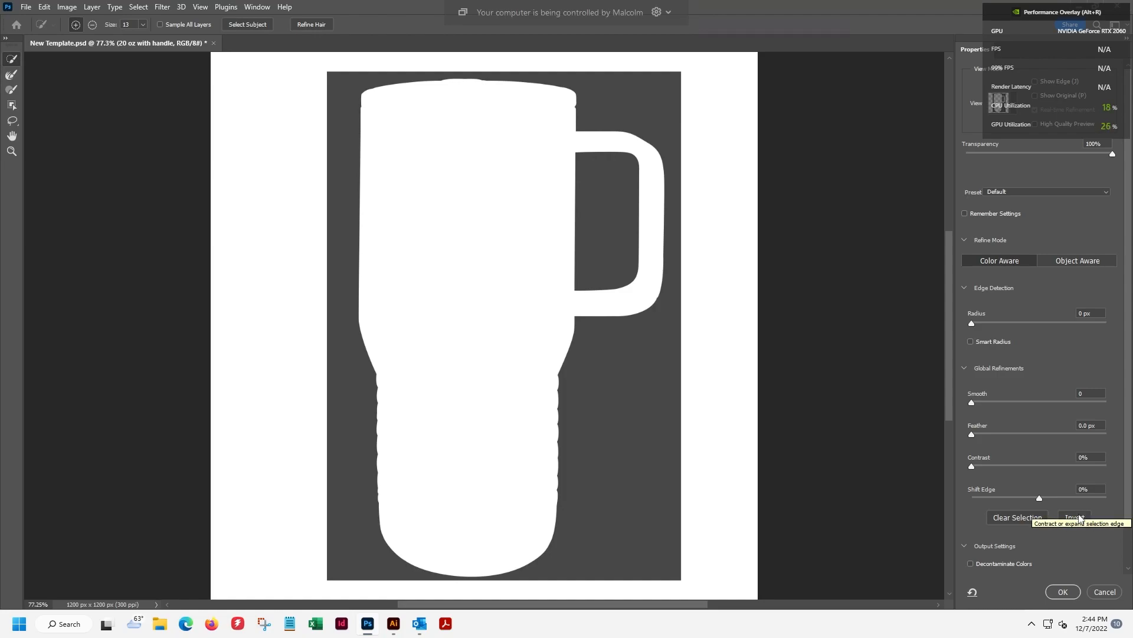
{"action": "left_click", "coordinate": [1076, 518]}
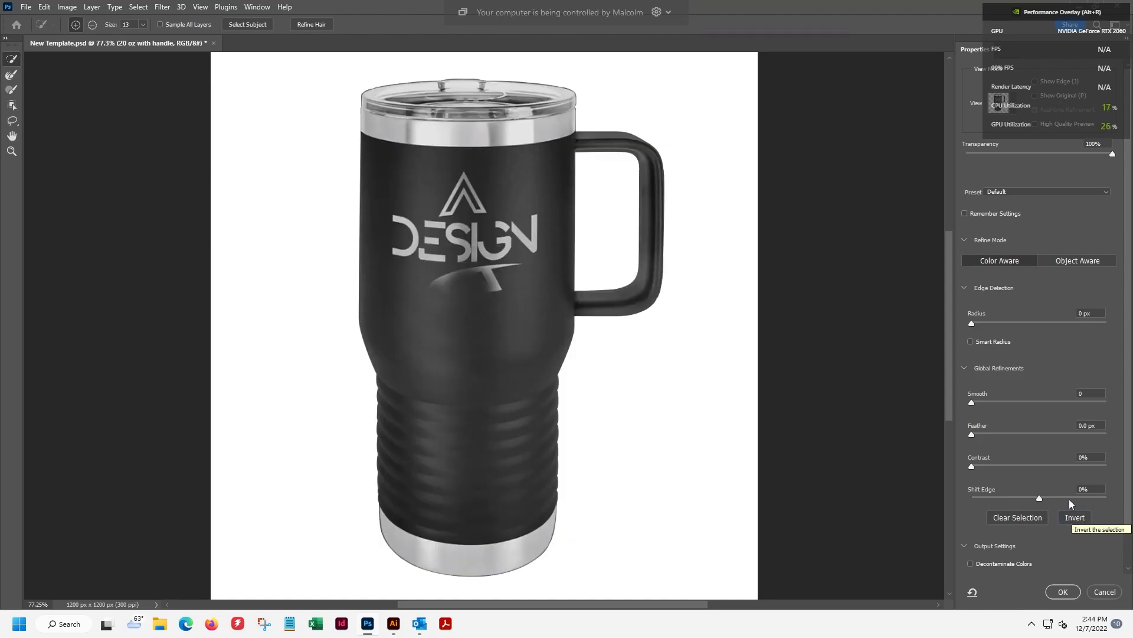
Set the edge refinement to Radius 1 px, Smooth 4 and Contrast 21%
{"action": "left_click", "coordinate": [972, 324]}
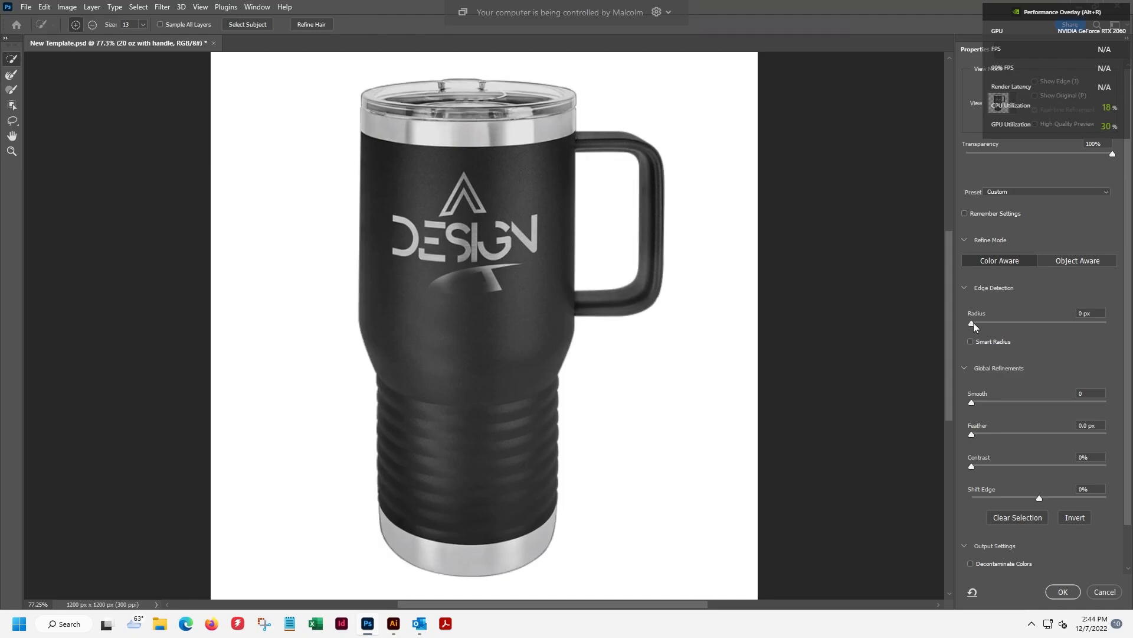
{"action": "left_click_drag", "start_coordinate": [972, 322], "coordinate": [978, 323]}
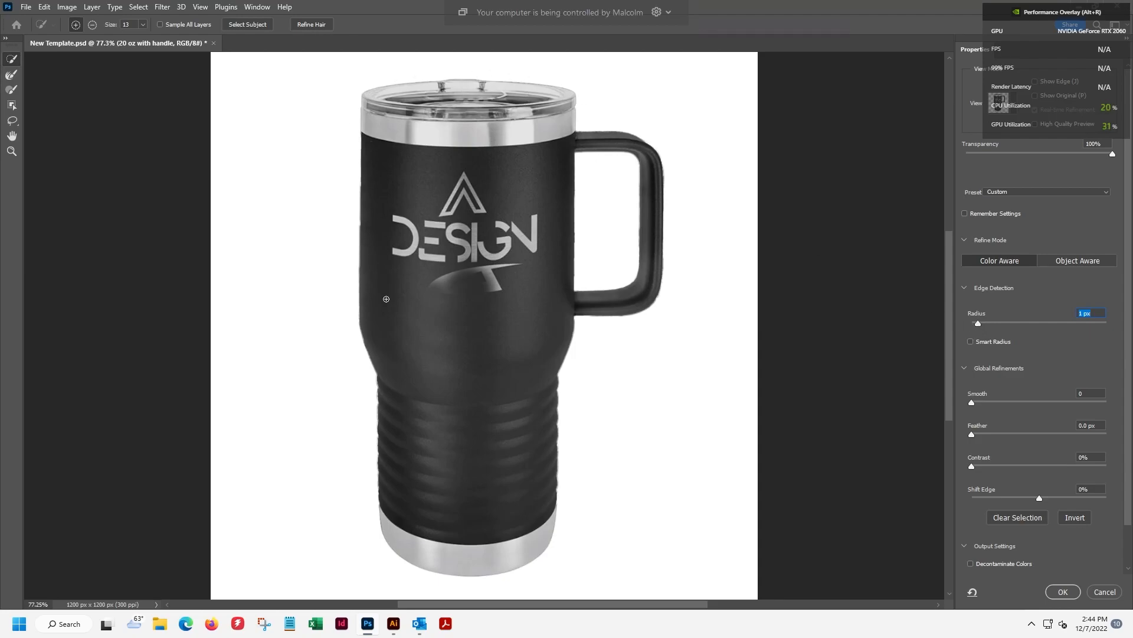
{"action": "left_click", "coordinate": [976, 404]}
{"action": "key", "text": "Tab"}
{"action": "key", "text": "Tab"}
{"action": "key", "text": "Up"}
Compare inward and outward Shift Edge values on the mug outline and settle on +22%
{"action": "left_click_drag", "start_coordinate": [1040, 498], "coordinate": [1042, 498]}
{"action": "left_click", "coordinate": [1053, 498]}
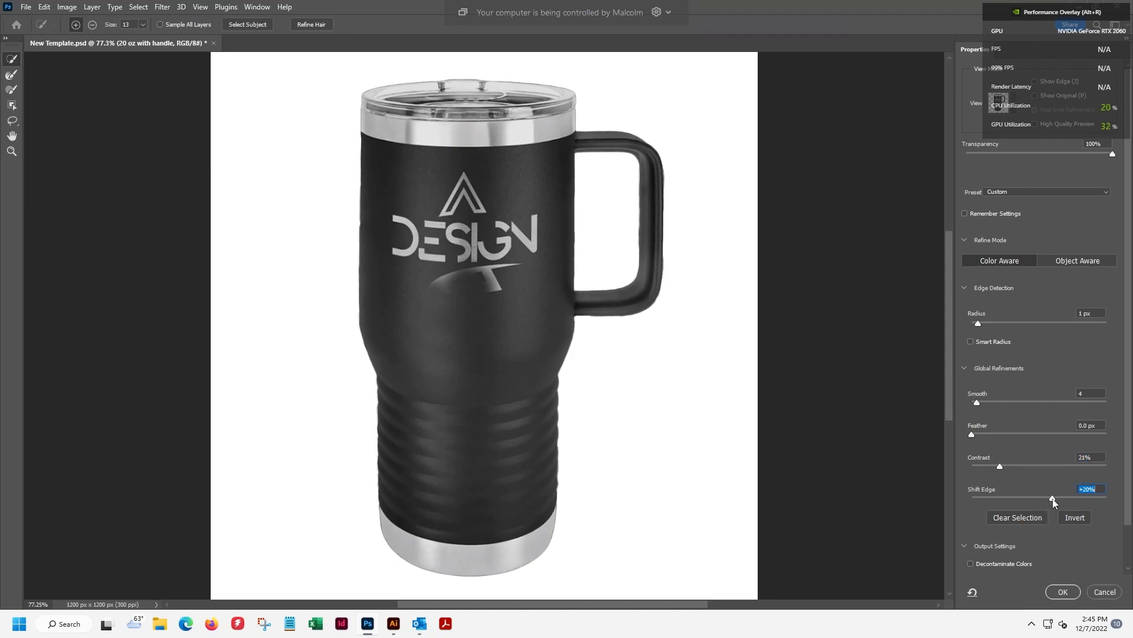
{"action": "left_click", "coordinate": [1013, 498]}
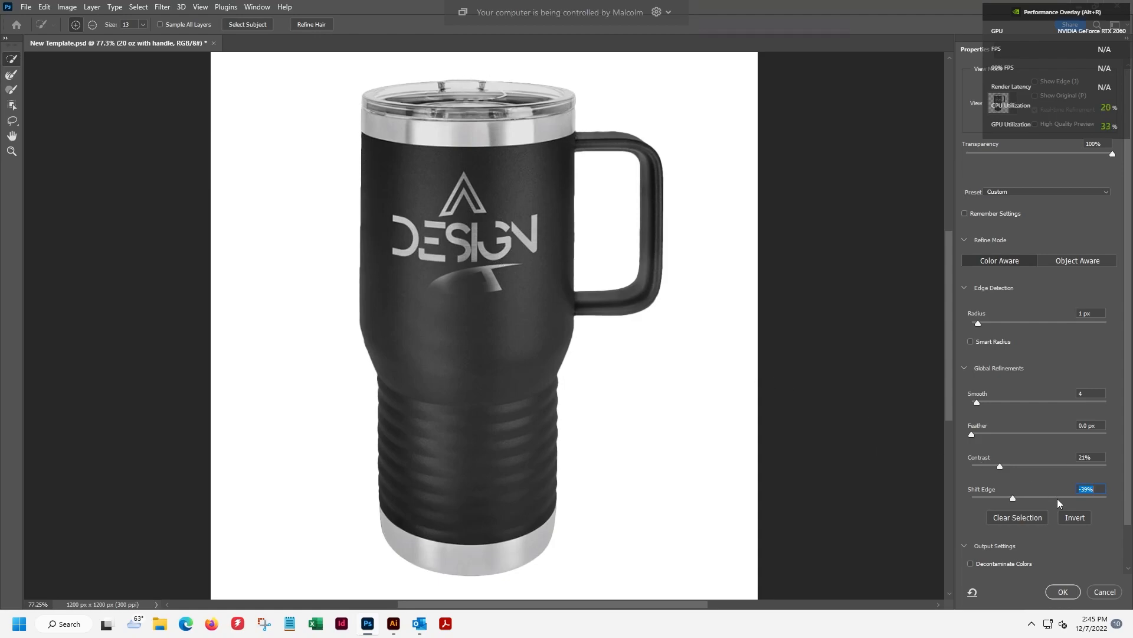
{"action": "left_click", "coordinate": [1041, 498]}
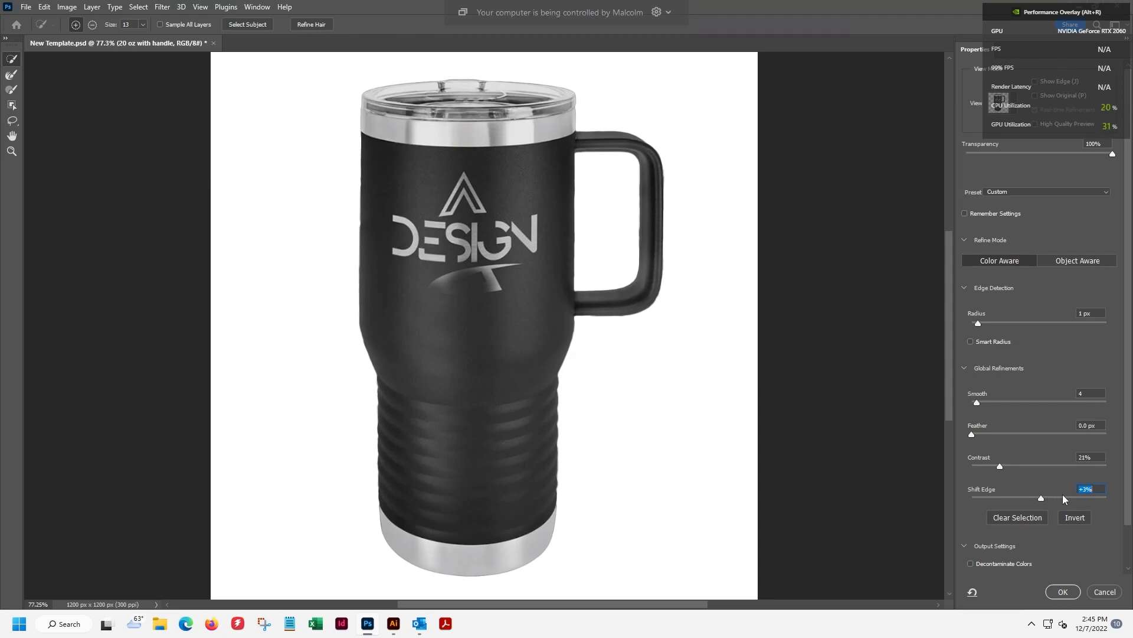
{"action": "left_click", "coordinate": [1057, 496]}
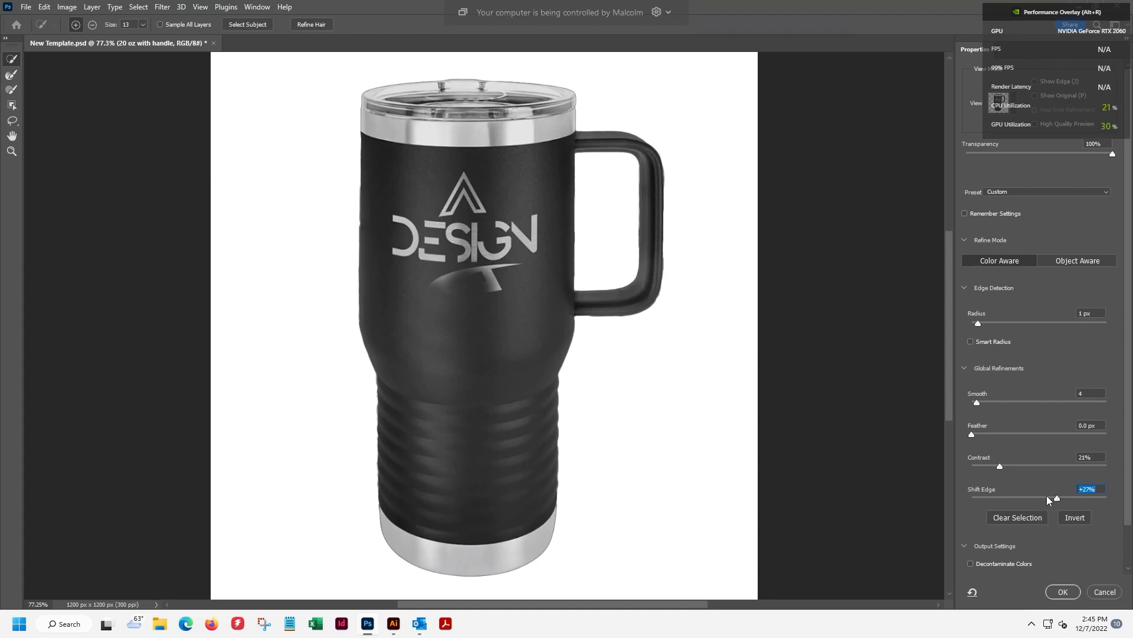
{"action": "left_click", "coordinate": [1039, 496]}
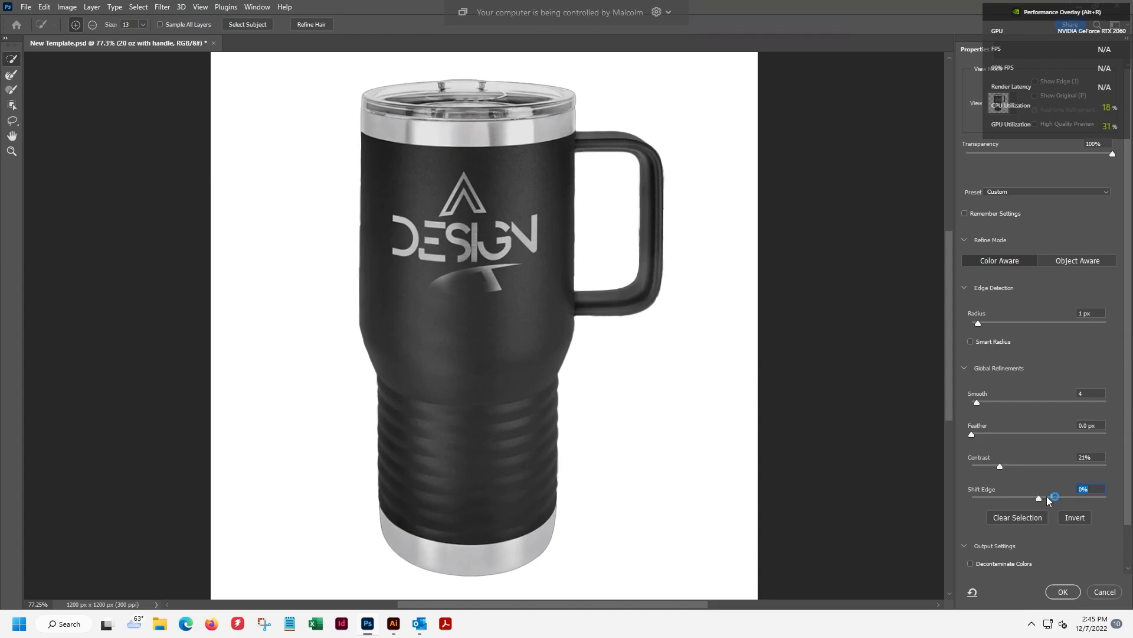
{"action": "left_click", "coordinate": [1054, 497]}
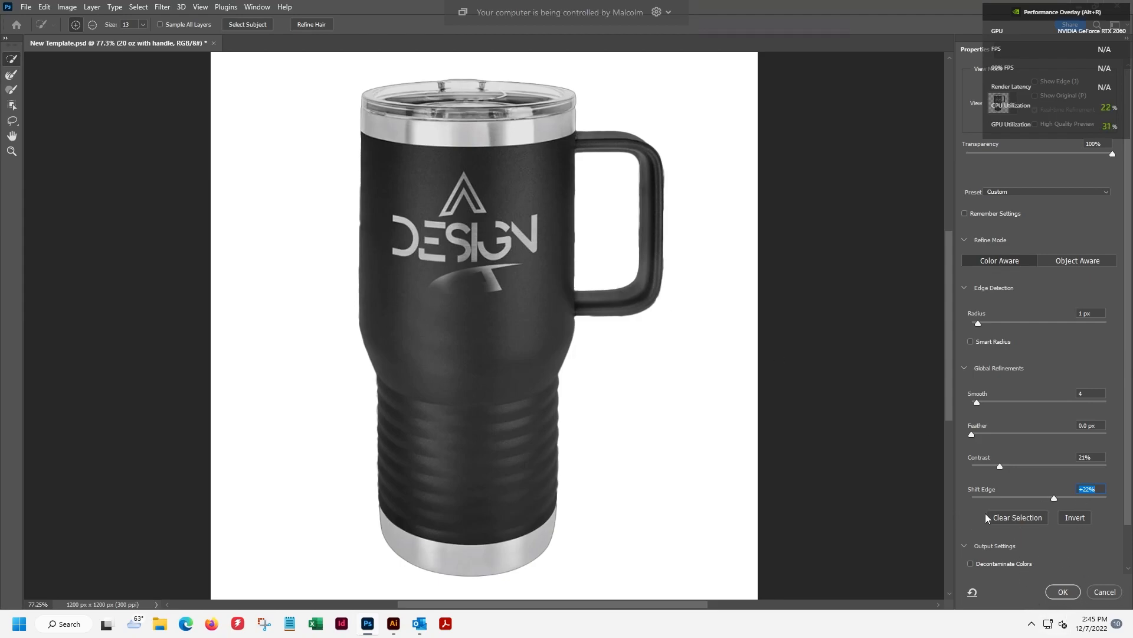
{"action": "scroll", "coordinate": [985, 513], "scroll_direction": "down", "scroll_amount": 2}
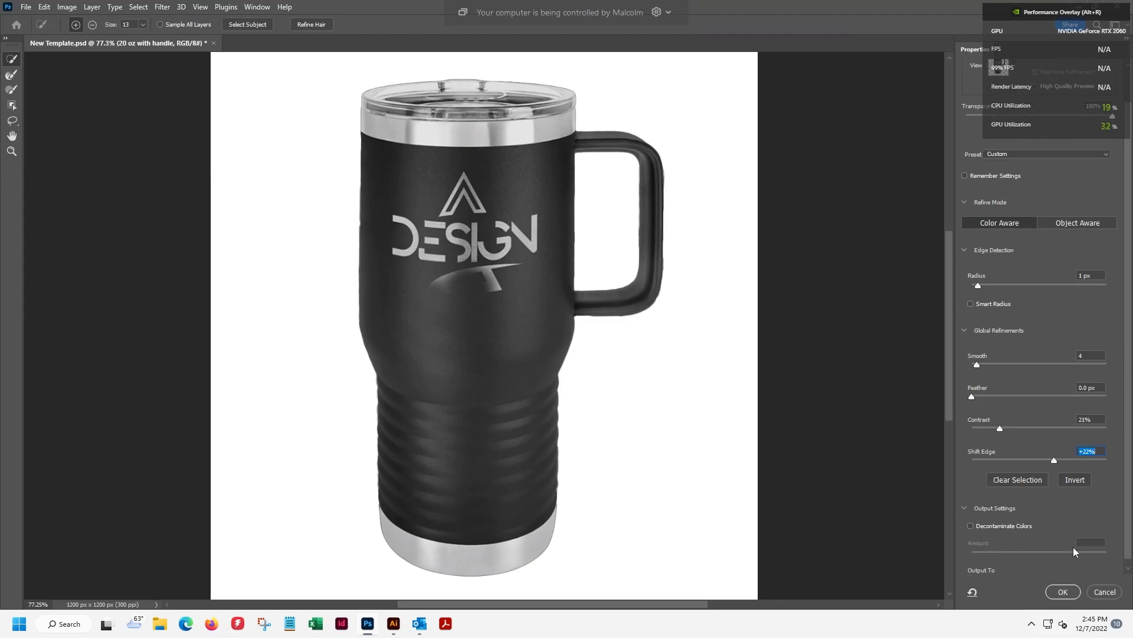
Apply the refined selection and turn it into a layer mask on the 20 oz with handle layer
{"action": "left_click", "coordinate": [1062, 592]}
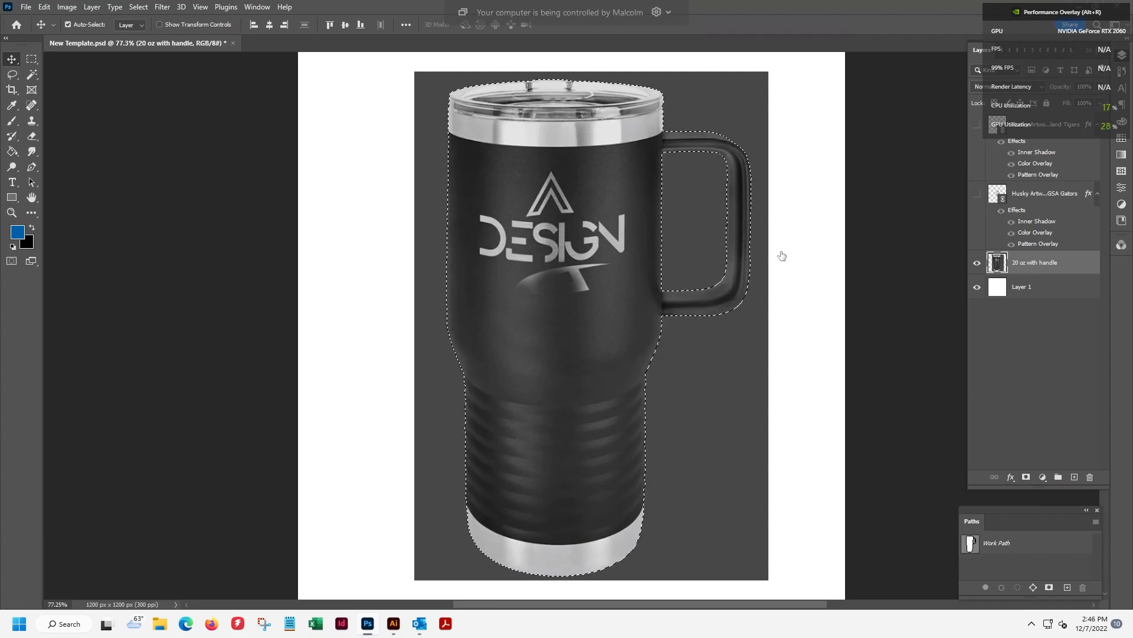
{"action": "left_click", "coordinate": [1027, 478]}
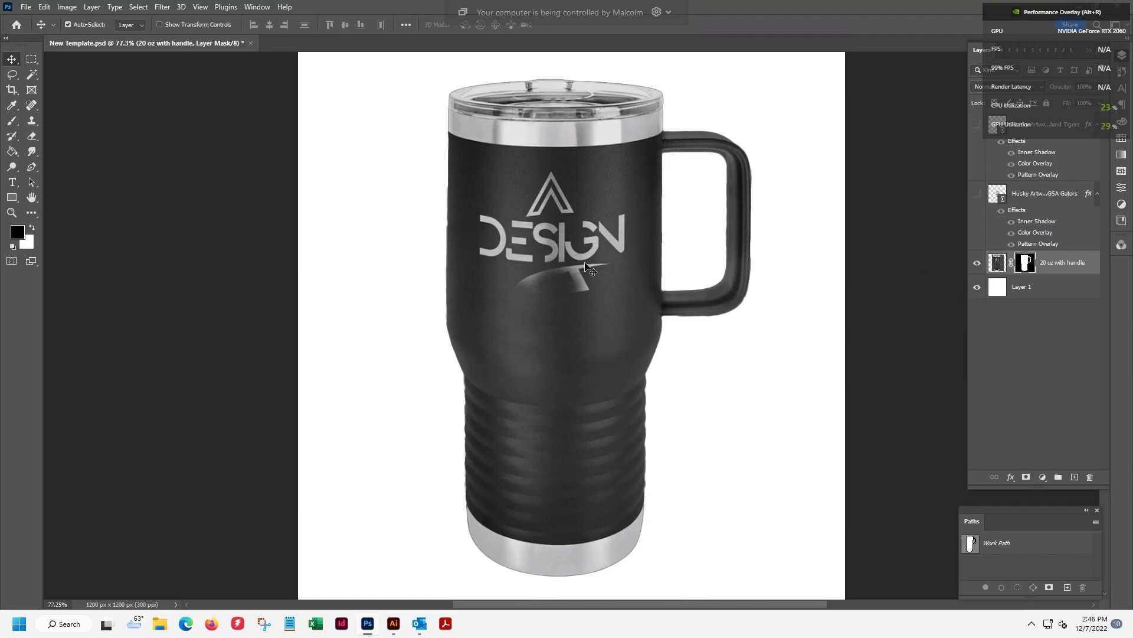
Examine the masked left edge of the mug body at up to 300% for roughness
{"action": "left_click_drag", "start_coordinate": [483, 369], "coordinate": [586, 359]}
{"action": "key", "text": "ctrl+plus"}
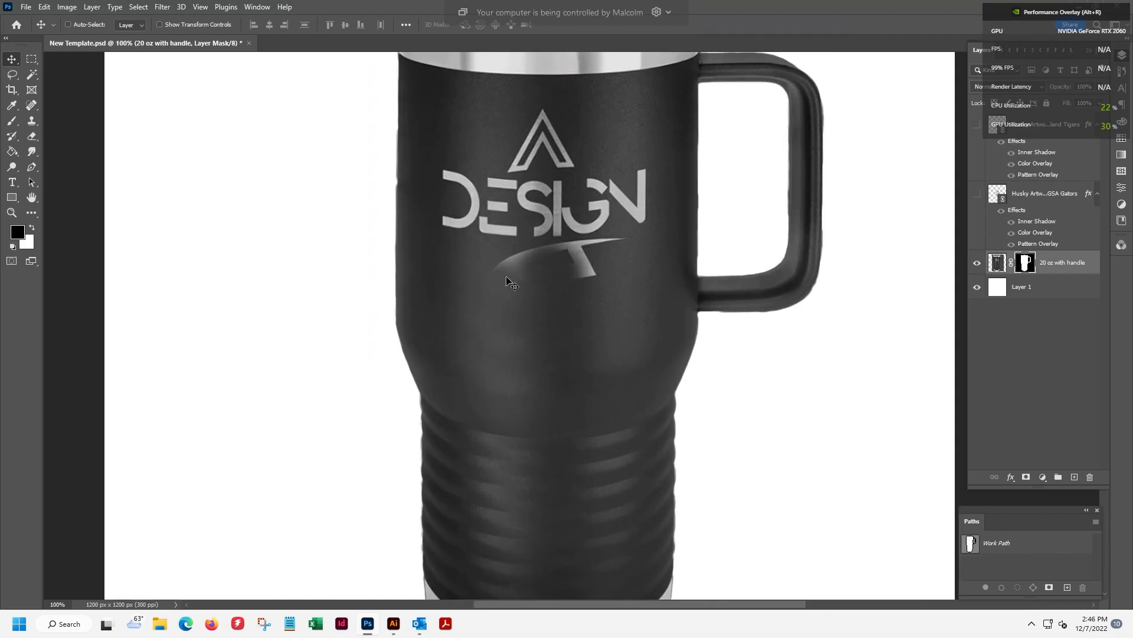
{"action": "key", "text": "ctrl+plus"}
{"action": "key", "text": "ctrl+plus"}
{"action": "left_click_drag", "start_coordinate": [286, 159], "coordinate": [592, 463]}
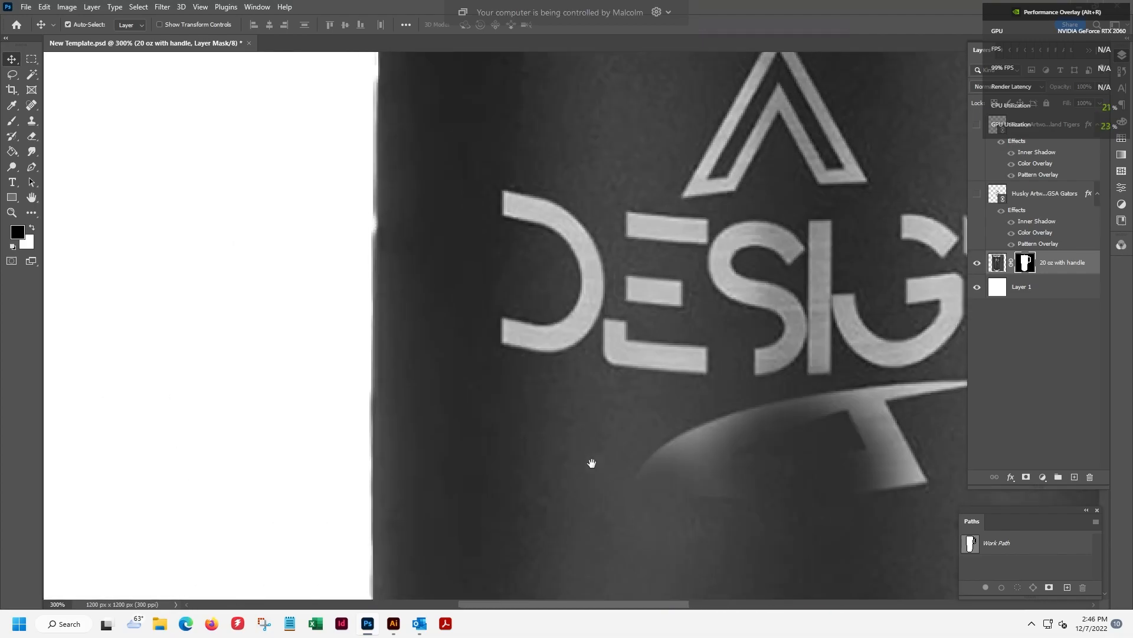
{"action": "left_click_drag", "start_coordinate": [486, 213], "coordinate": [592, 408]}
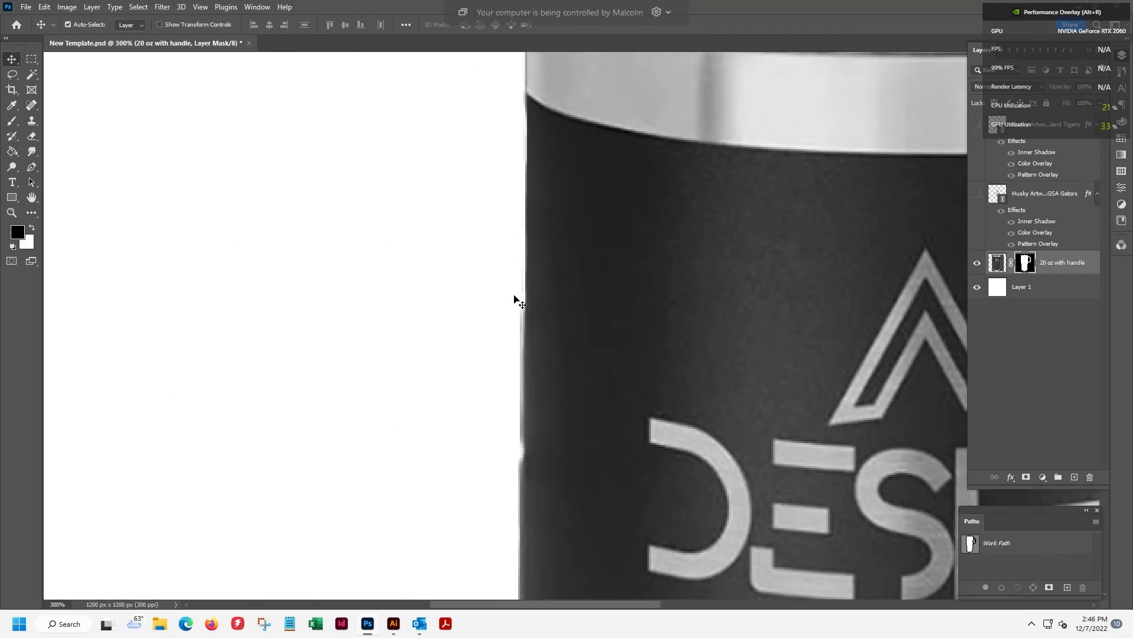
{"action": "left_click_drag", "start_coordinate": [625, 461], "coordinate": [627, 248]}
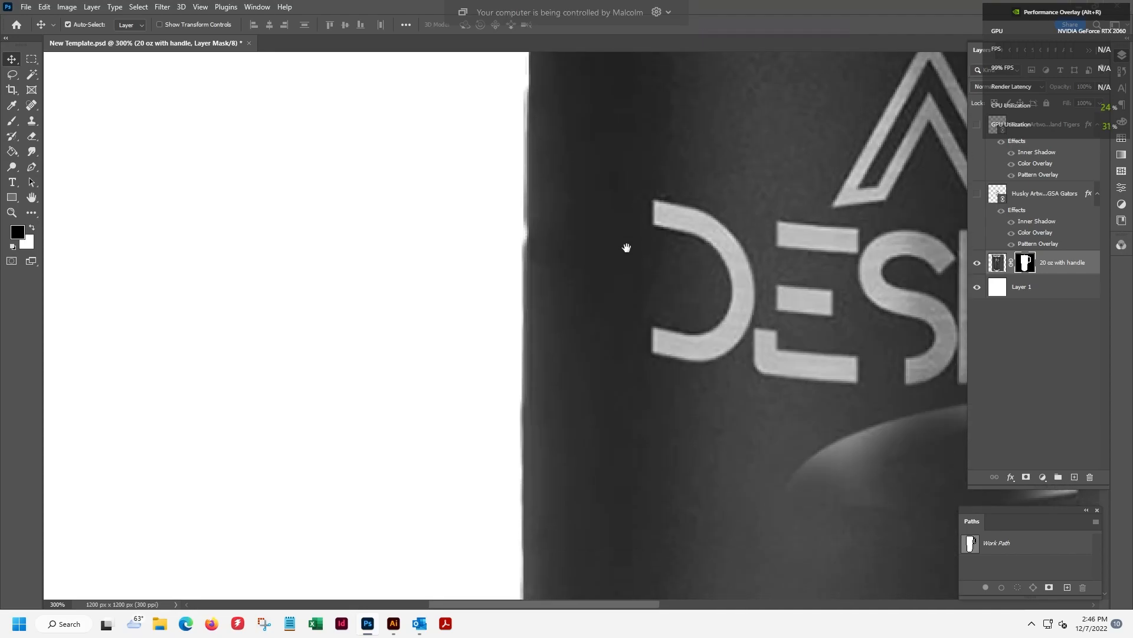
{"action": "key", "text": "ctrl+minus"}
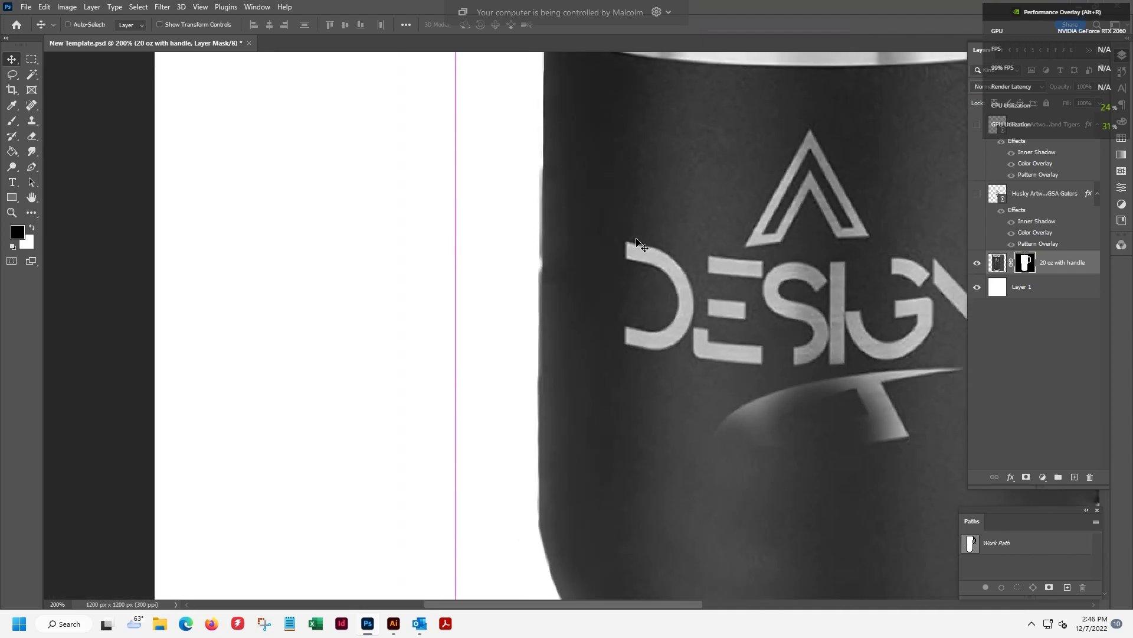
{"action": "key", "text": "ctrl+semicolon"}
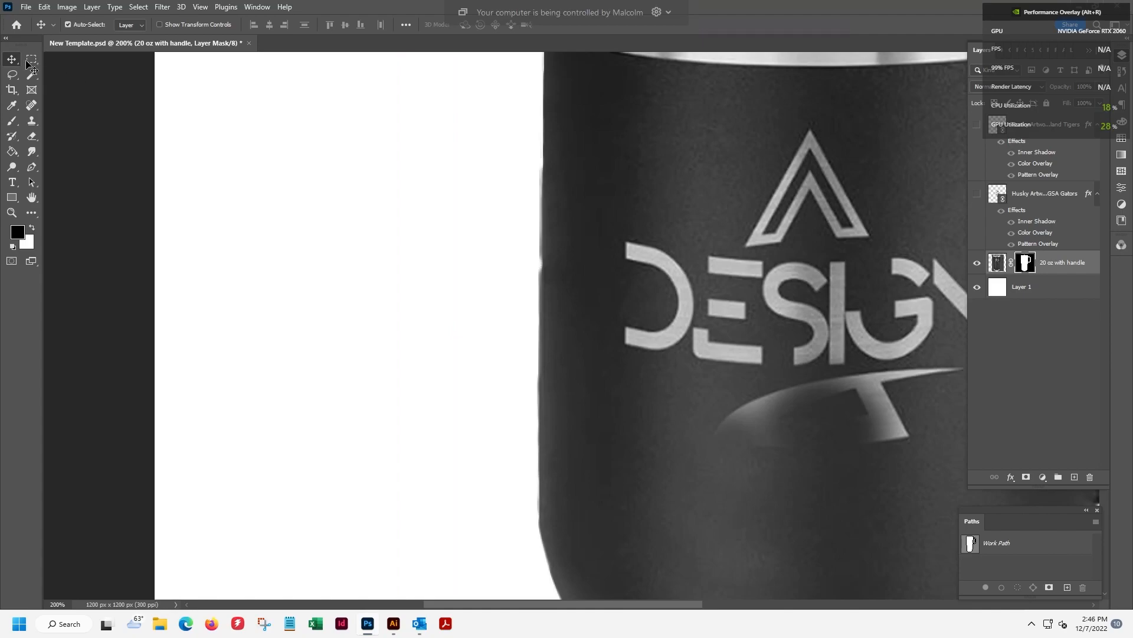
Select a thin outer sliver along the mug body's left edge with the Polygonal Lasso, extending into the white background
{"action": "left_click", "coordinate": [13, 76]}
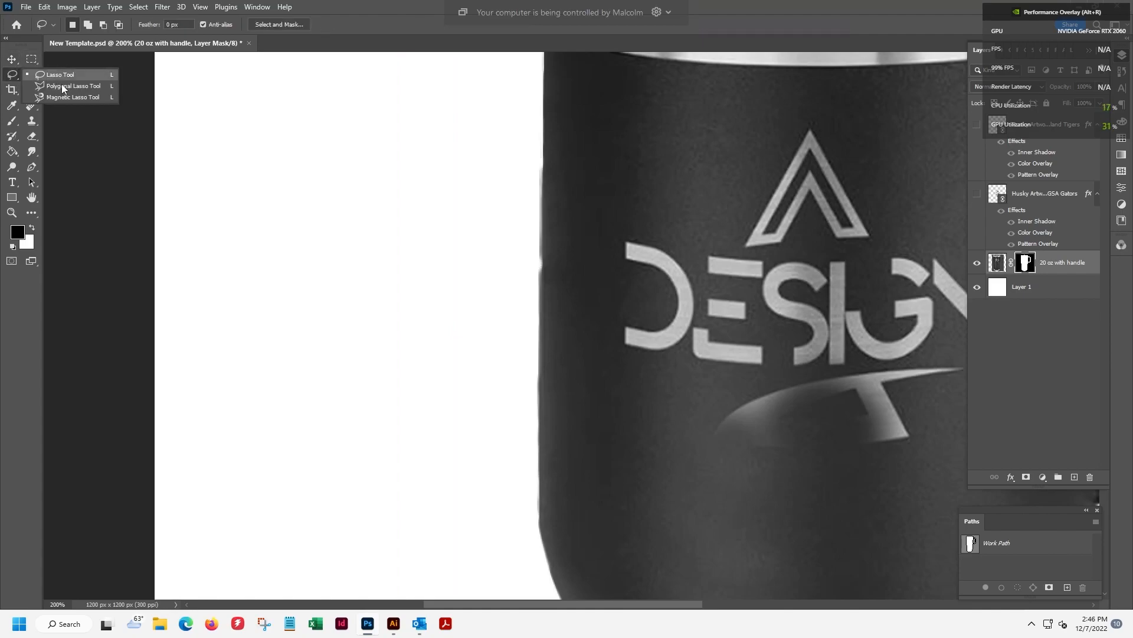
{"action": "left_click", "coordinate": [62, 87]}
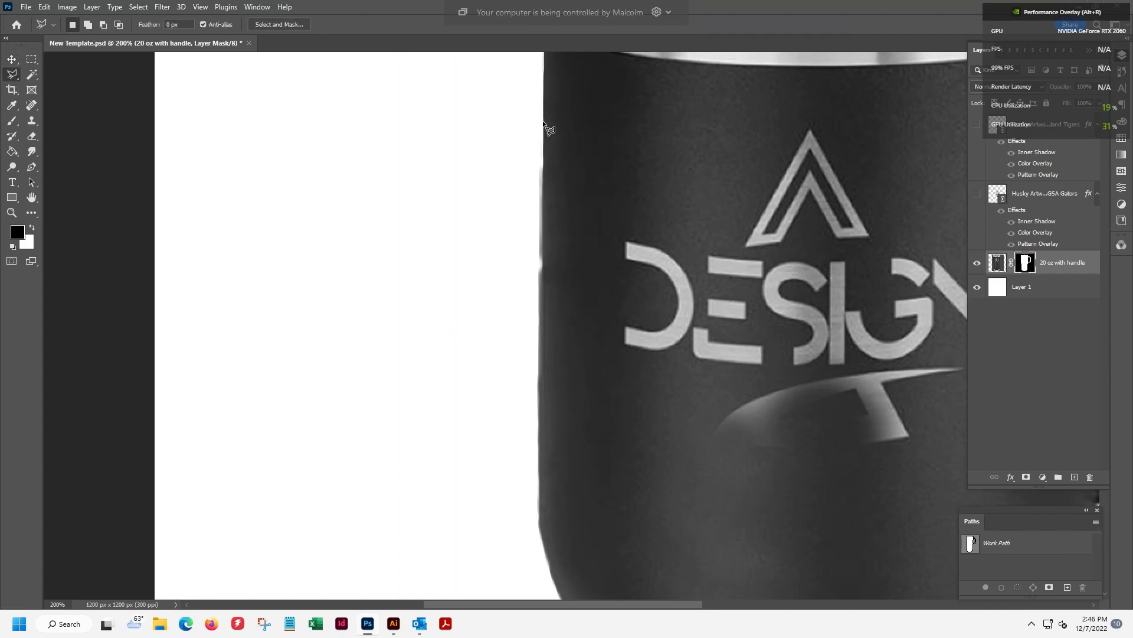
{"action": "left_click", "coordinate": [543, 122]}
{"action": "left_click", "coordinate": [540, 447]}
Paint the selected sliver black on the layer mask with a 60 px brush to trim the edge, and clear the selection
{"action": "key", "text": "b"}
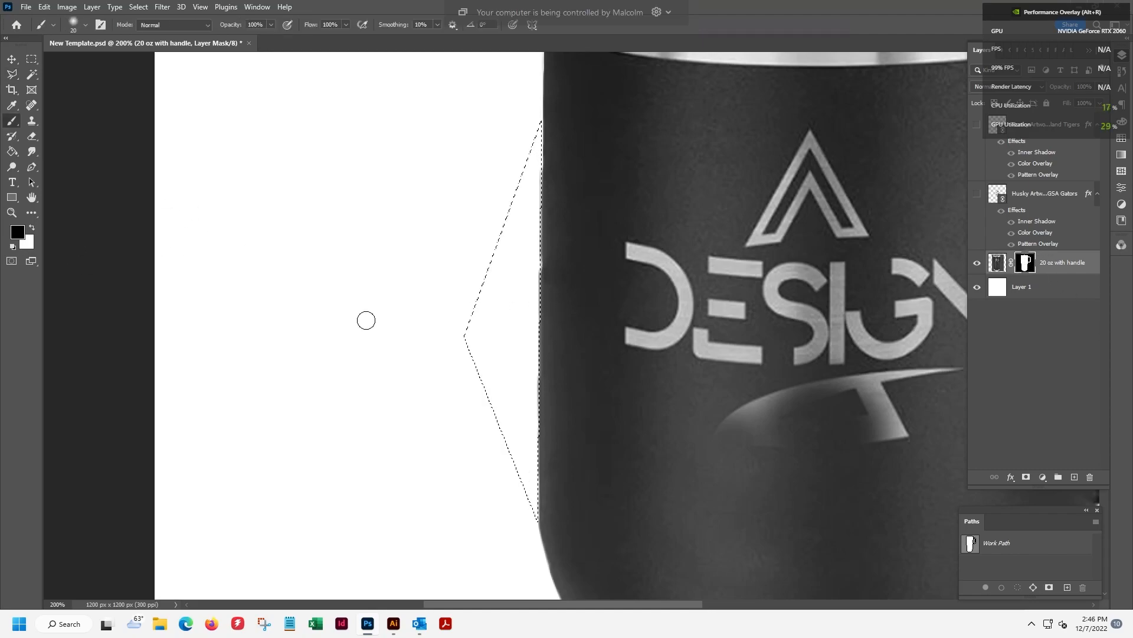
{"action": "key", "text": "bracketright"}
{"action": "key", "text": "bracketright"}
{"action": "key", "text": "bracketright"}
{"action": "key", "text": "bracketright"}
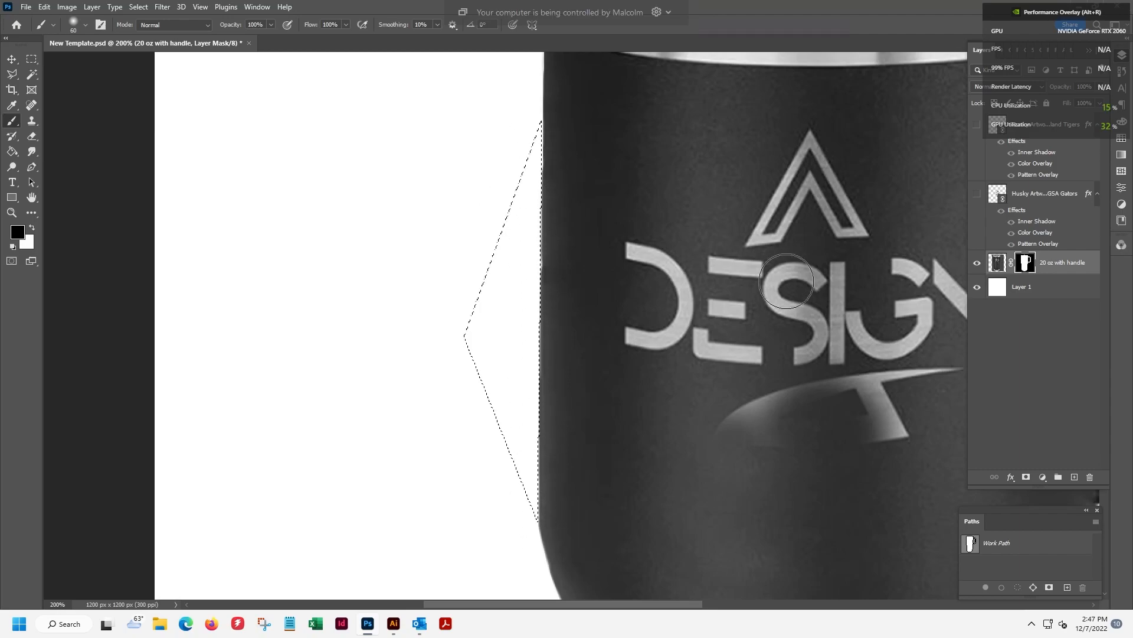
{"action": "key", "text": "ctrl+d"}
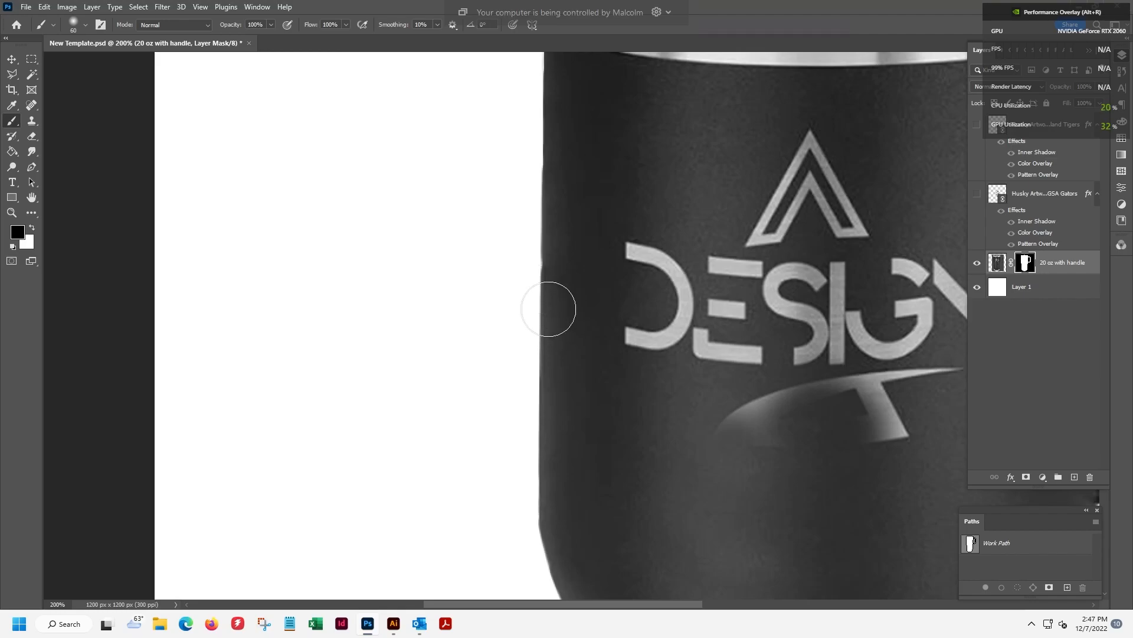
Outline a narrow strip just inside the mug's left edge, from below the silver rim to the lower bend, with the Polygonal Lasso
{"action": "left_click_drag", "start_coordinate": [718, 261], "coordinate": [566, 307]}
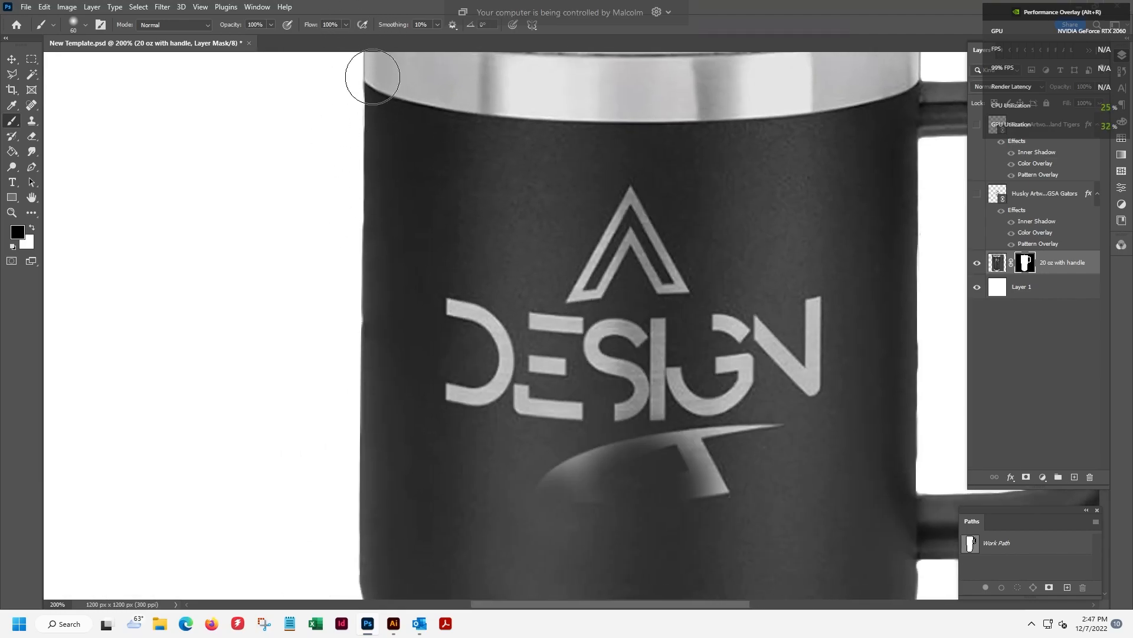
{"action": "left_click_drag", "start_coordinate": [597, 242], "coordinate": [612, 240]}
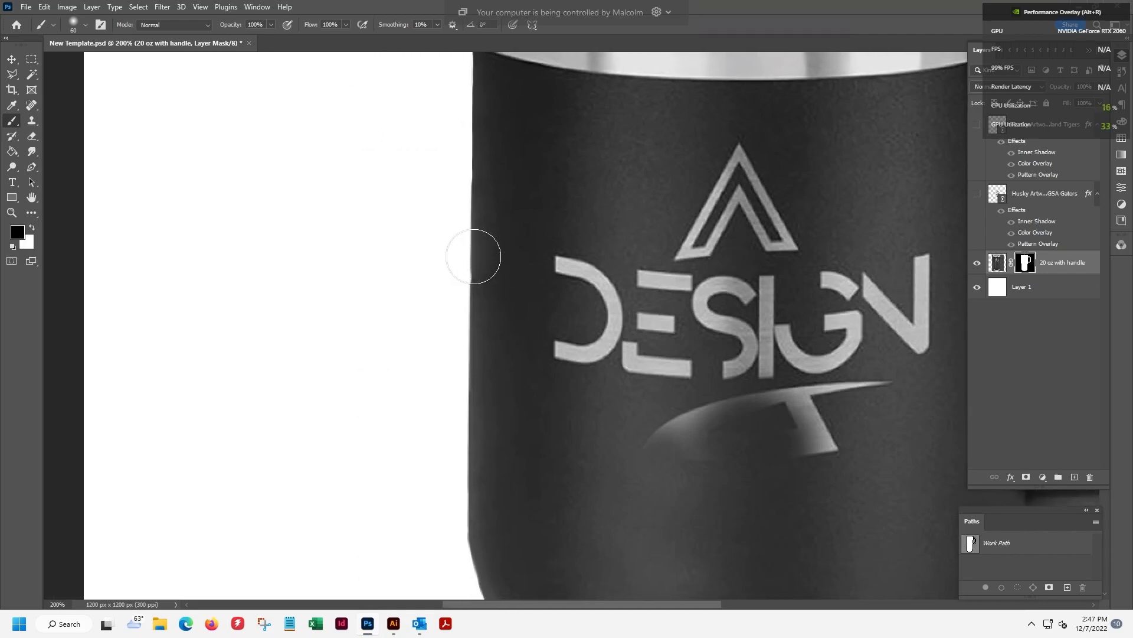
{"action": "left_click_drag", "start_coordinate": [585, 204], "coordinate": [630, 310]}
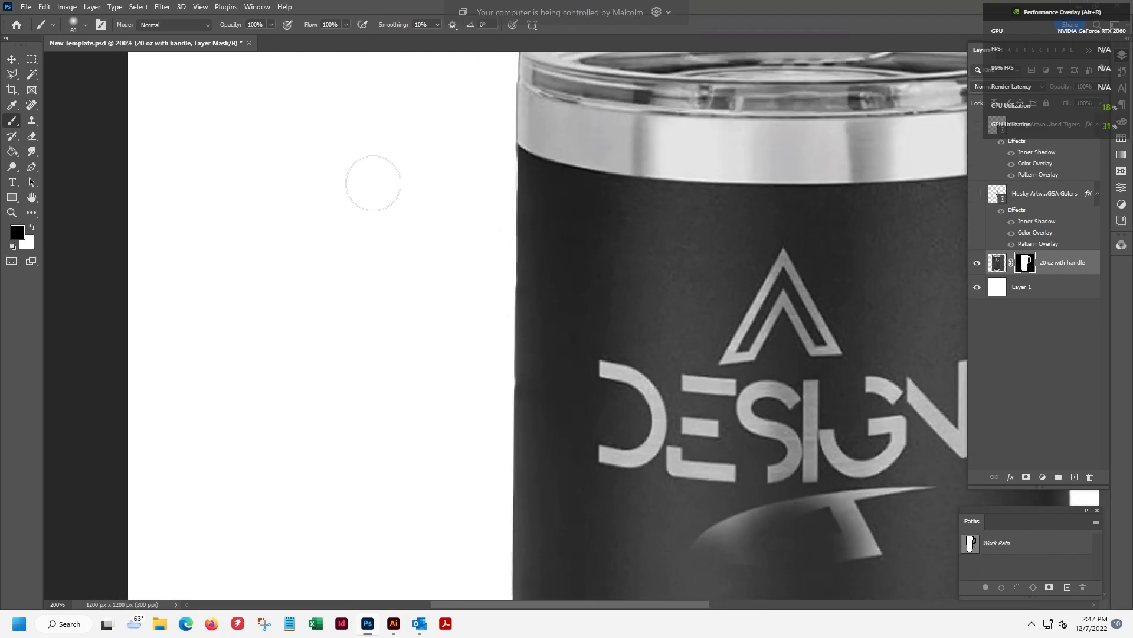
{"action": "left_click", "coordinate": [12, 73]}
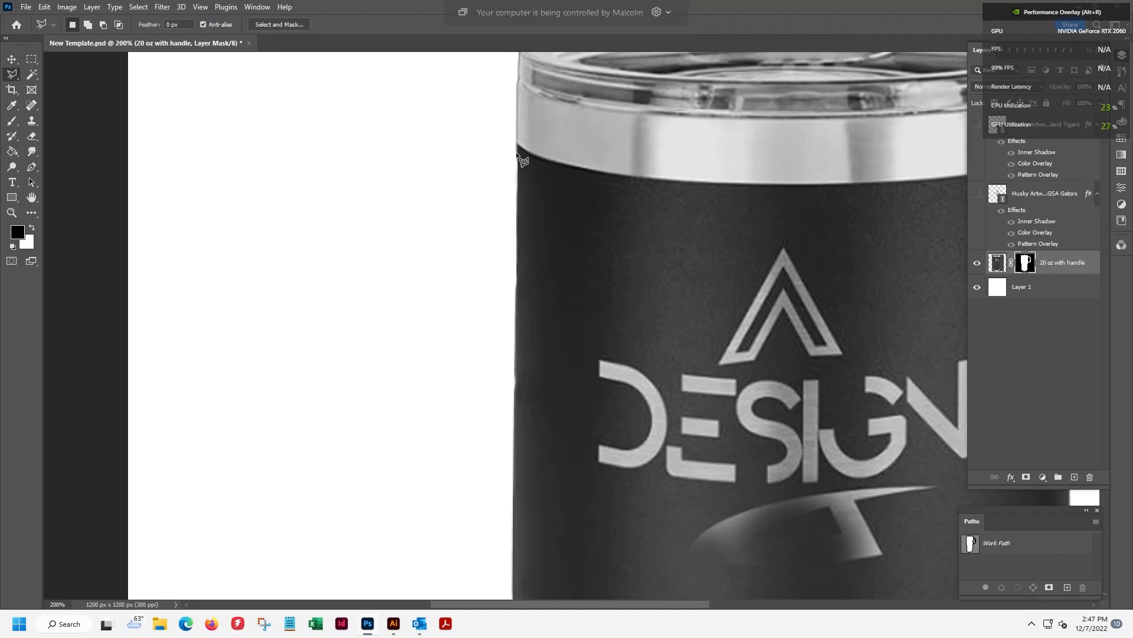
{"action": "left_click", "coordinate": [518, 155]}
{"action": "scroll", "coordinate": [556, 236], "scroll_direction": "down", "scroll_amount": 4}
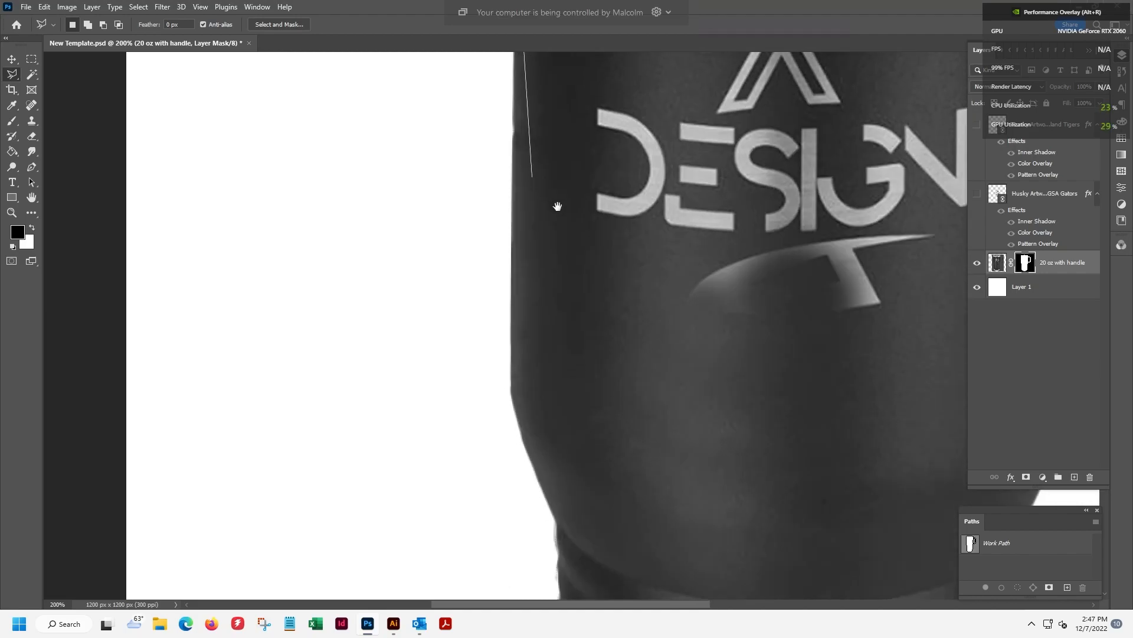
{"action": "left_click", "coordinate": [510, 394]}
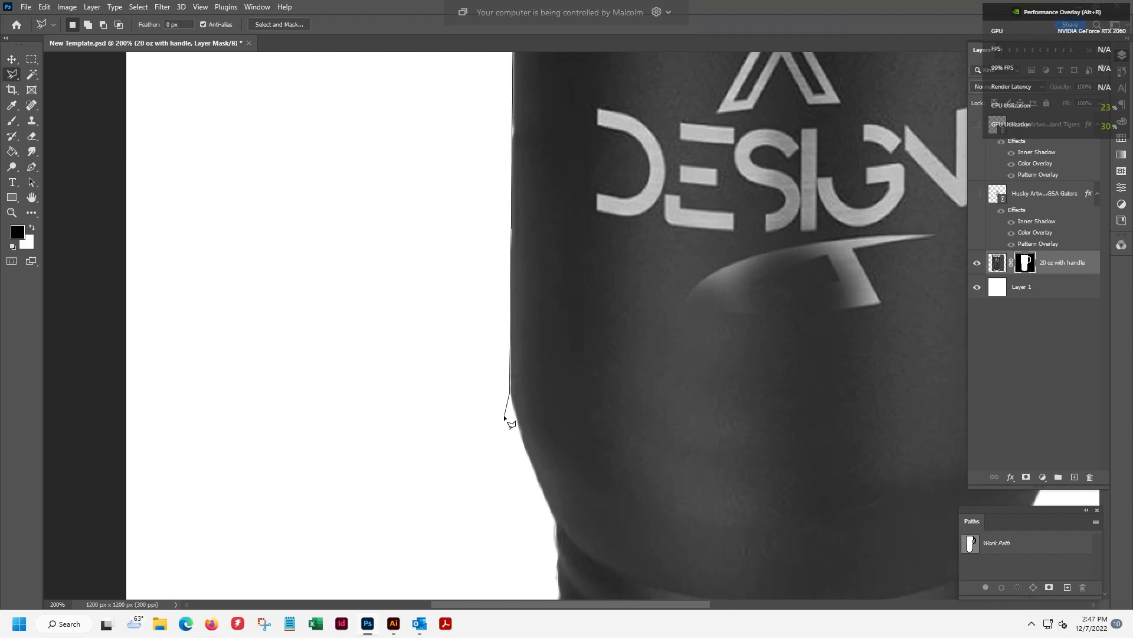
{"action": "left_click", "coordinate": [518, 416]}
{"action": "left_click", "coordinate": [546, 298]}
{"action": "scroll", "coordinate": [551, 321], "scroll_direction": "up", "scroll_amount": 5}
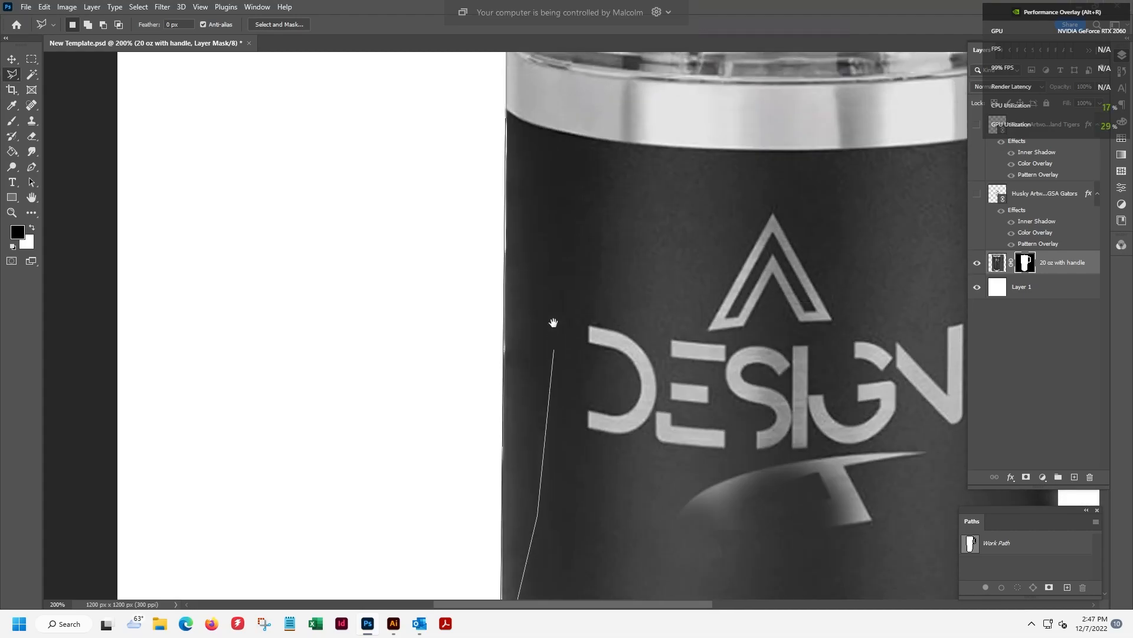
{"action": "left_click", "coordinate": [553, 239]}
{"action": "left_click", "coordinate": [508, 120]}
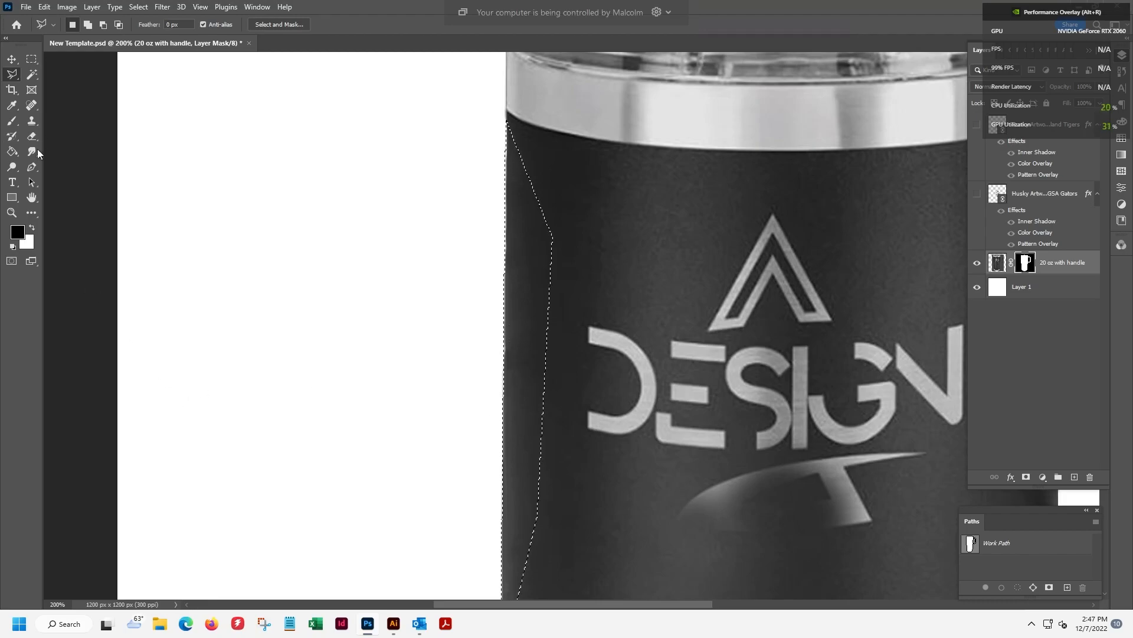
Switch to the Clone Stamp and reduce its brush size to 25 px
{"action": "left_click", "coordinate": [32, 121]}
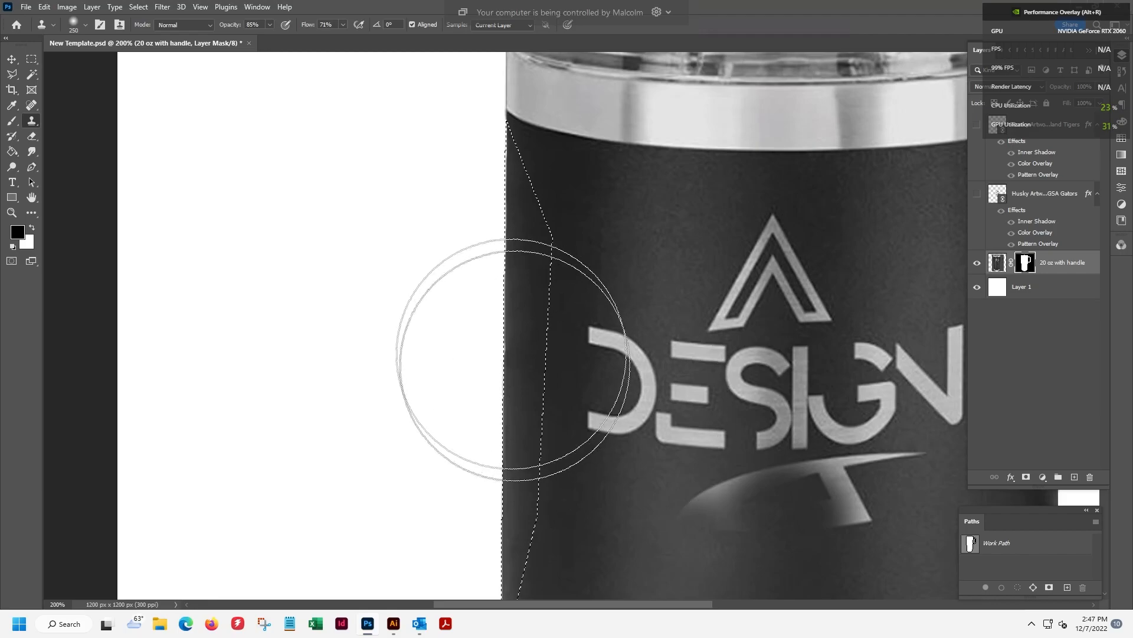
{"action": "key", "text": "bracketleft"}
{"action": "key", "text": "bracketleft"}
{"action": "key", "text": "bracketleft"}
{"action": "key", "text": "bracketleft"}
{"action": "key", "text": "bracketleft"}
{"action": "key", "text": "bracketleft"}
{"action": "key", "text": "bracketleft"}
{"action": "key", "text": "bracketleft"}
{"action": "key", "text": "bracketleft"}
{"action": "key", "text": "bracketleft"}
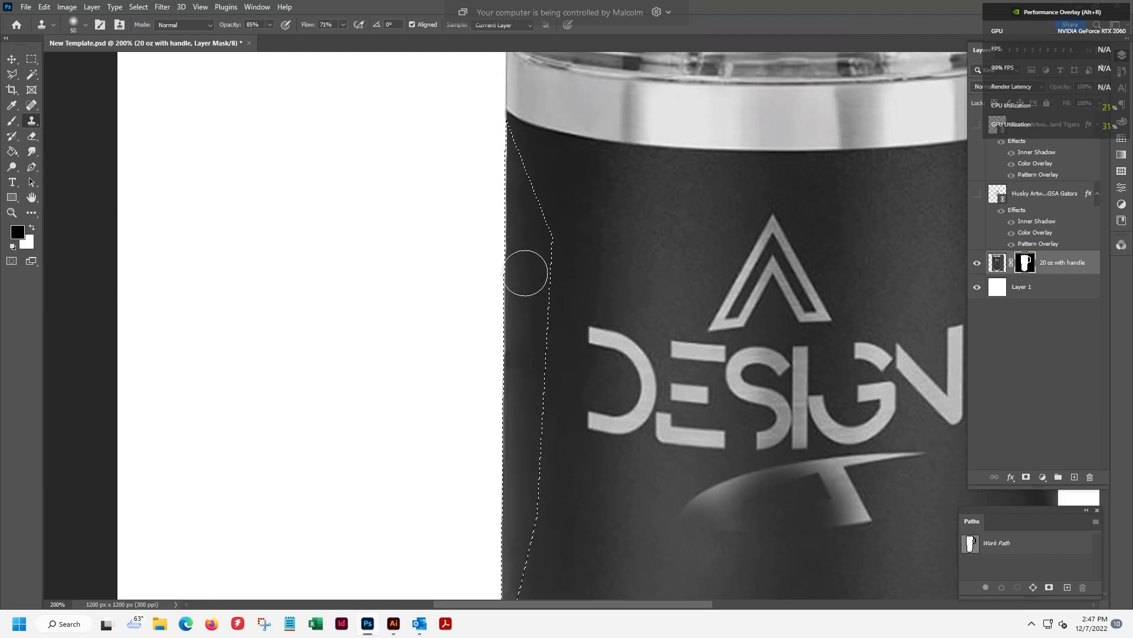
{"action": "key", "text": "bracketleft"}
{"action": "key", "text": "bracketleft"}
{"action": "key", "text": "bracketleft"}
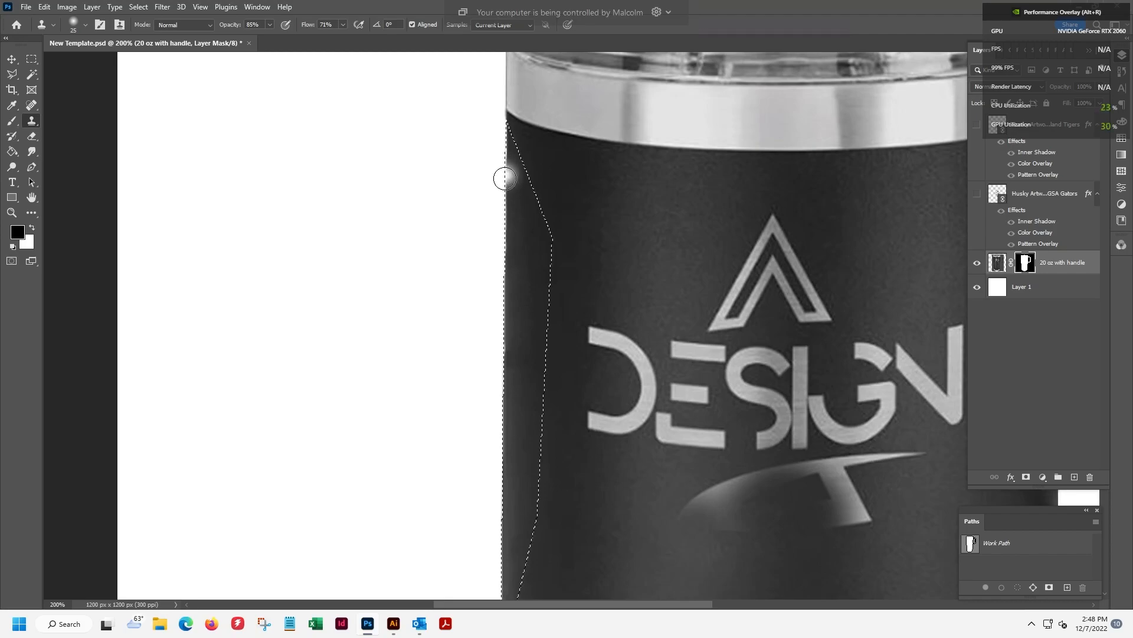
Try cloning dark mug texture along the upper part of the selected left edge on the 20 oz with handle layer's image
{"action": "left_click", "coordinate": [998, 265]}
{"action": "left_click", "coordinate": [485, 292]}
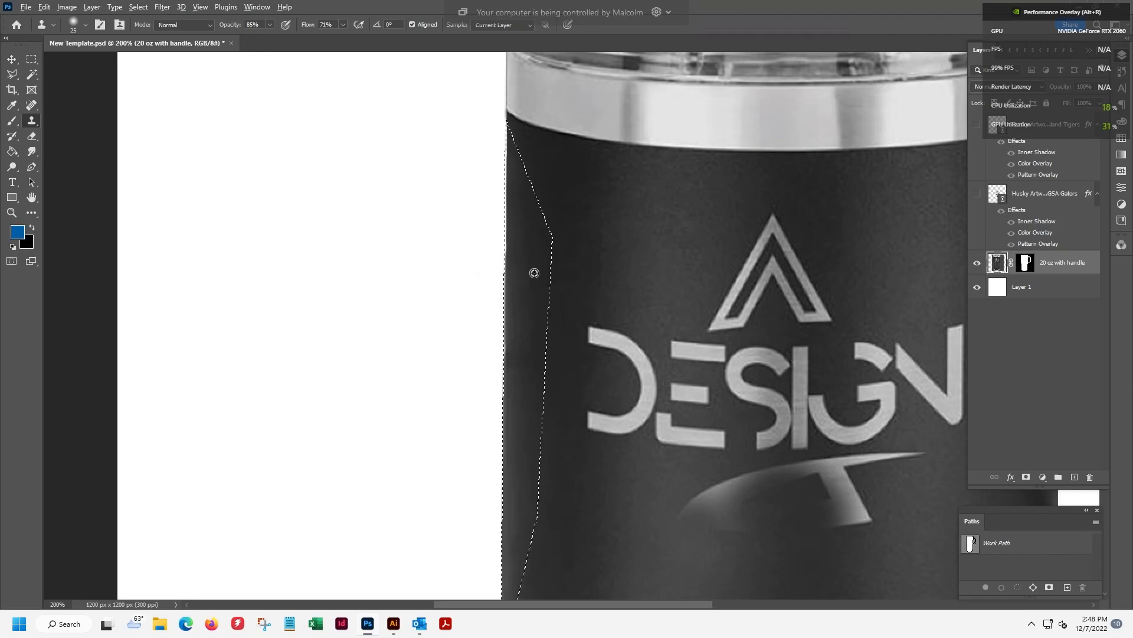
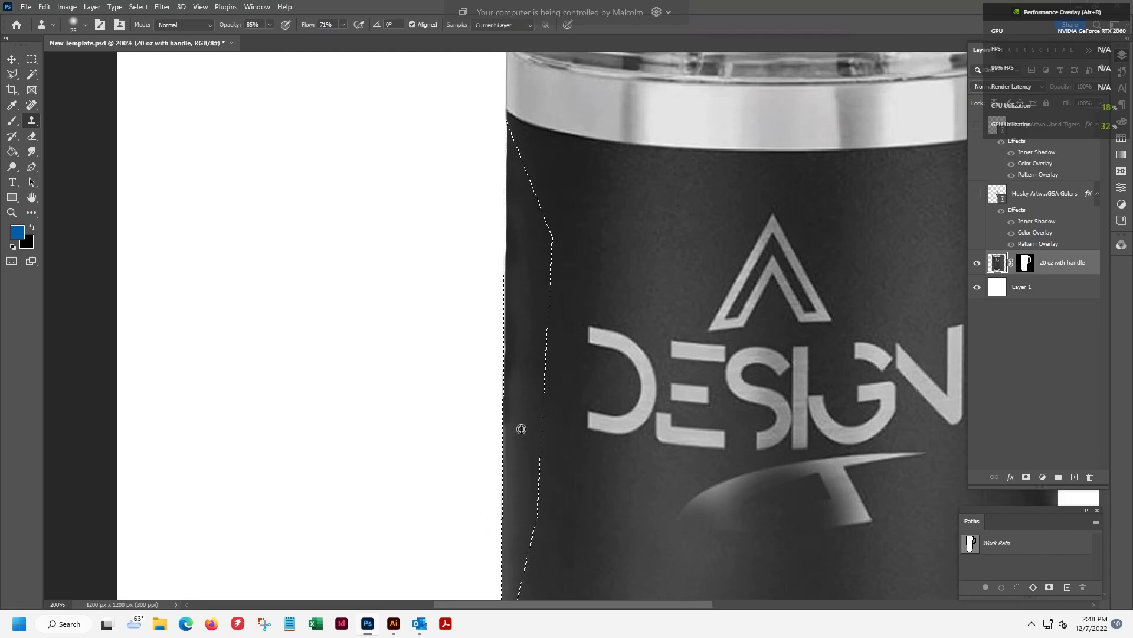
{"action": "left_click_drag", "start_coordinate": [502, 406], "coordinate": [499, 372]}
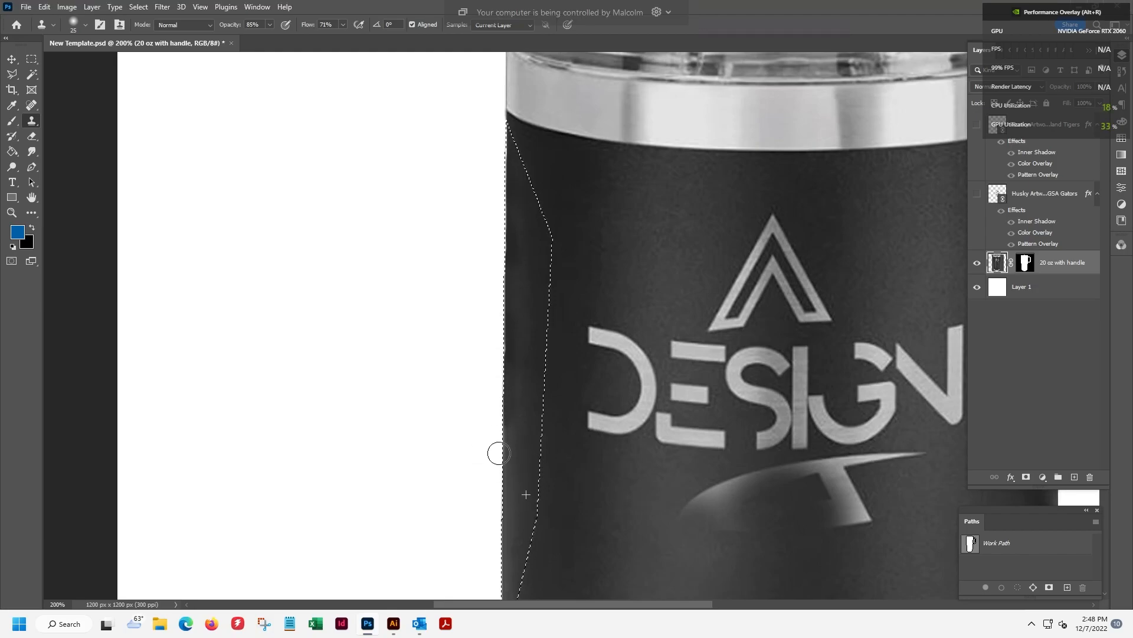
{"action": "mouse_move", "coordinate": [519, 498]}
{"action": "left_mouse_down"}
{"action": "mouse_move", "coordinate": [535, 360]}
{"action": "mouse_move", "coordinate": [513, 319]}
{"action": "left_mouse_up"}
Try cloning nearby mug texture along the lower part of the selected left edge, clear the selection and check the edge
{"action": "left_click", "coordinate": [546, 379], "text": "alt"}
{"action": "left_click_drag", "start_coordinate": [521, 385], "coordinate": [532, 366]}
{"action": "left_click", "coordinate": [537, 377], "text": "alt"}
{"action": "left_click", "coordinate": [511, 366]}
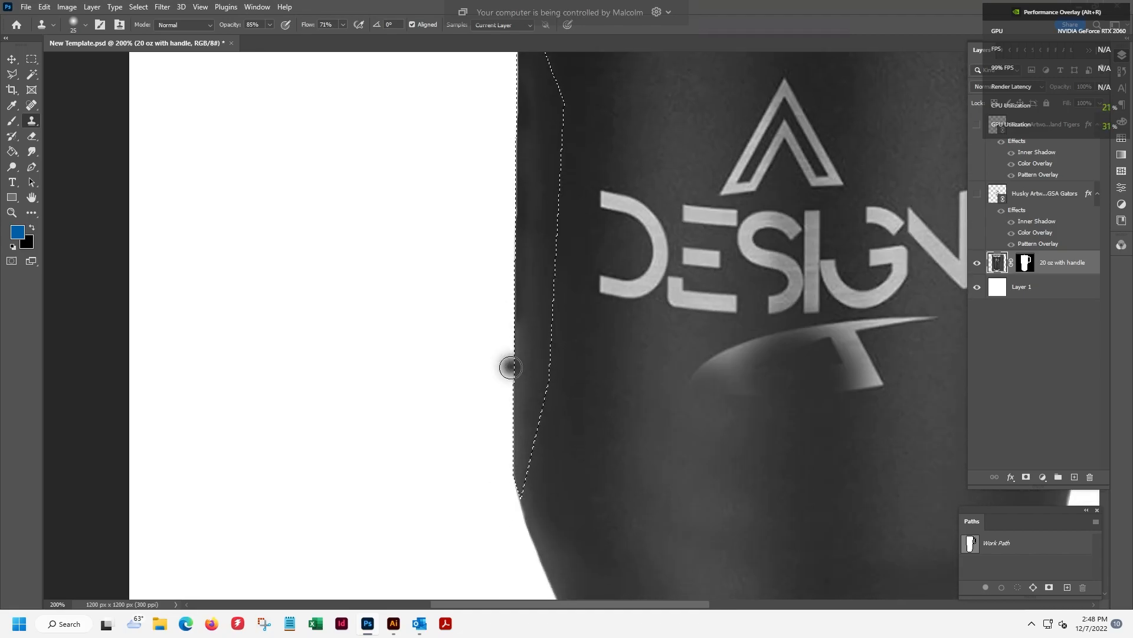
{"action": "left_click_drag", "start_coordinate": [512, 329], "coordinate": [511, 316]}
{"action": "left_click", "coordinate": [547, 367], "text": "alt"}
{"action": "left_click", "coordinate": [506, 387]}
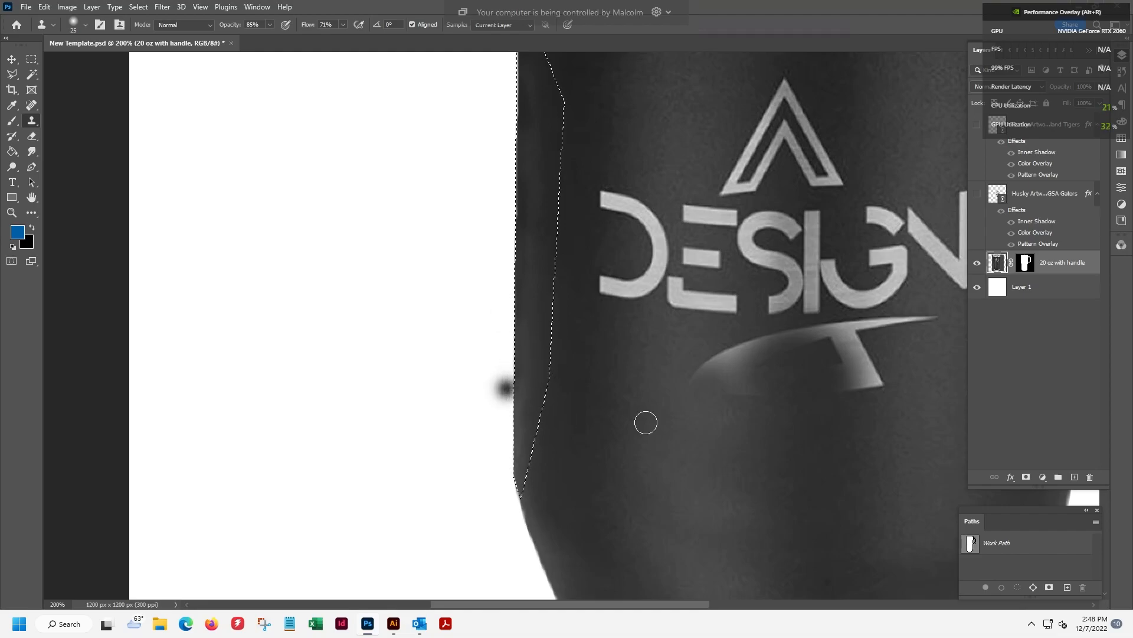
{"action": "key", "text": "ctrl+d"}
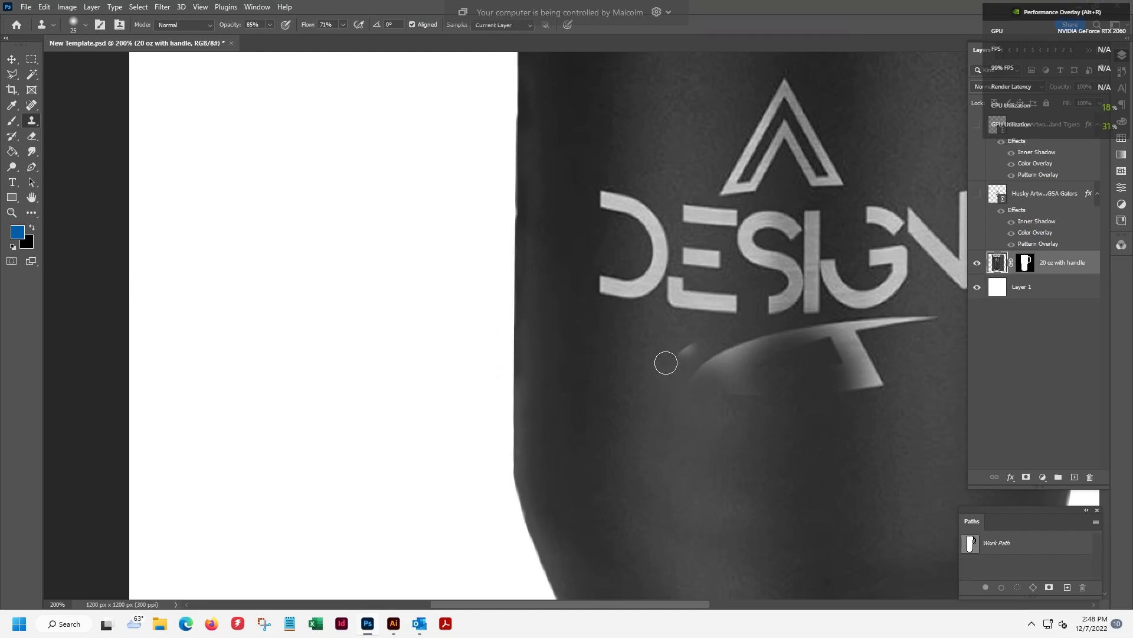
{"action": "key", "text": "ctrl+minus"}
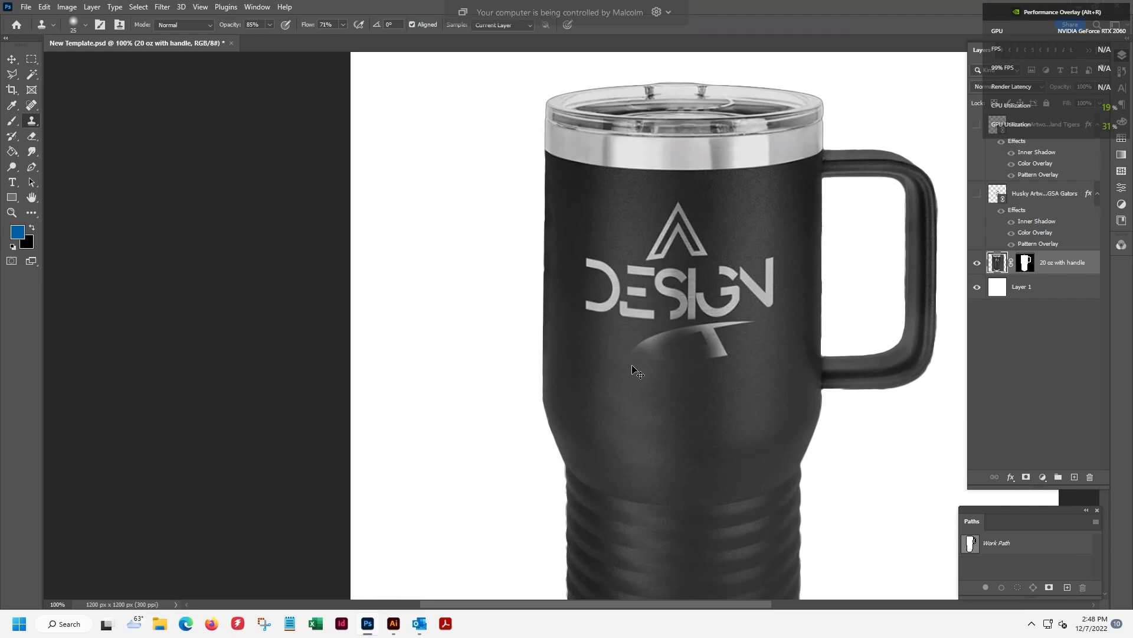
{"action": "key", "text": "ctrl+plus"}
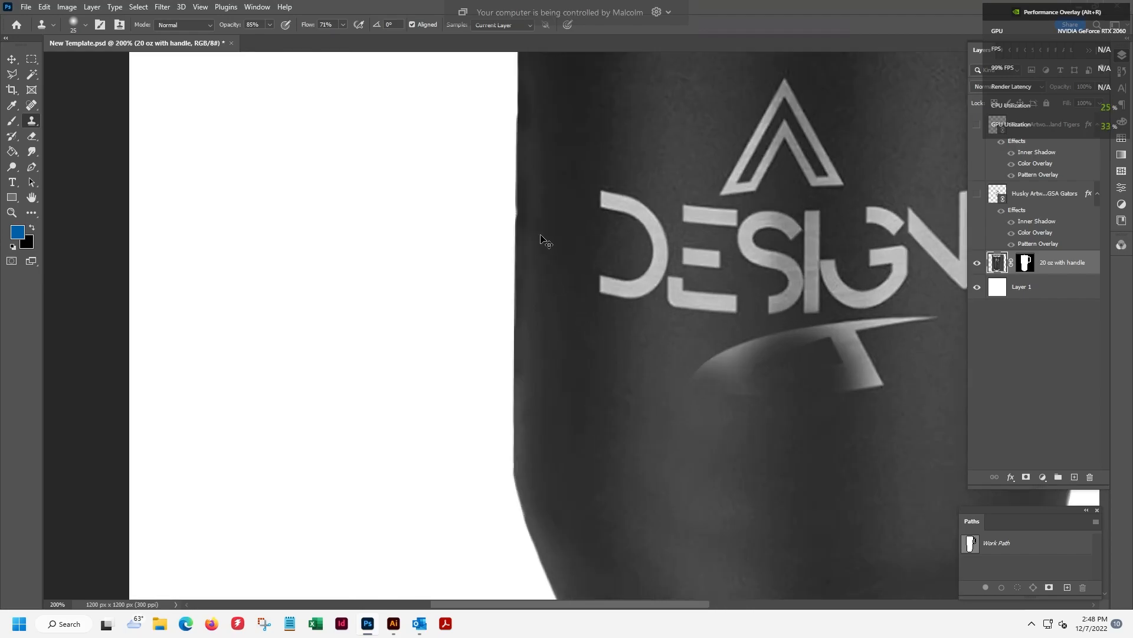
Undo the cloning along the mug's left edge and clear the restored strip selection
{"action": "left_click", "coordinate": [1028, 264]}
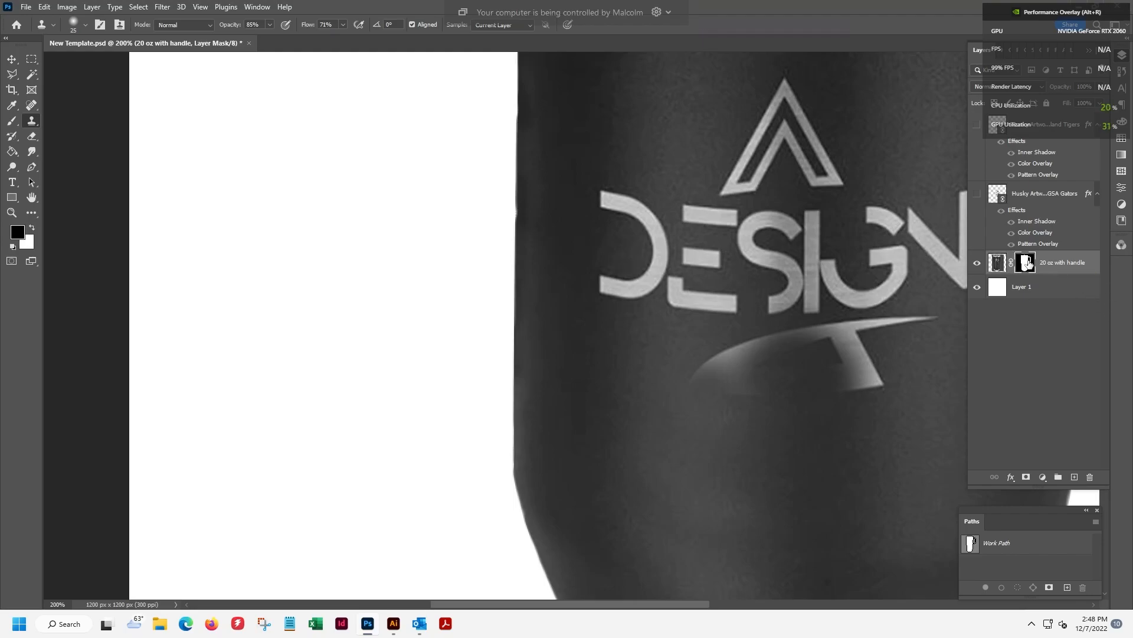
{"action": "key", "text": "ctrl+z"}
{"action": "scroll", "coordinate": [600, 372], "scroll_direction": "left", "scroll_amount": 1}
{"action": "scroll", "coordinate": [599, 372], "scroll_direction": "up", "scroll_amount": 5}
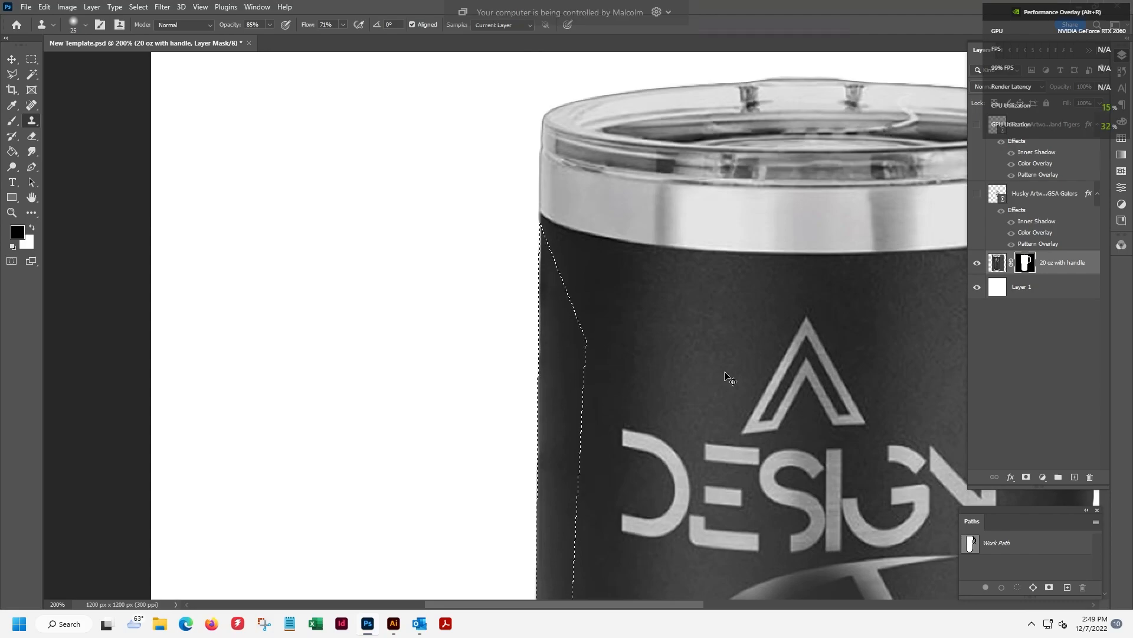
{"action": "key", "text": "ctrl+d"}
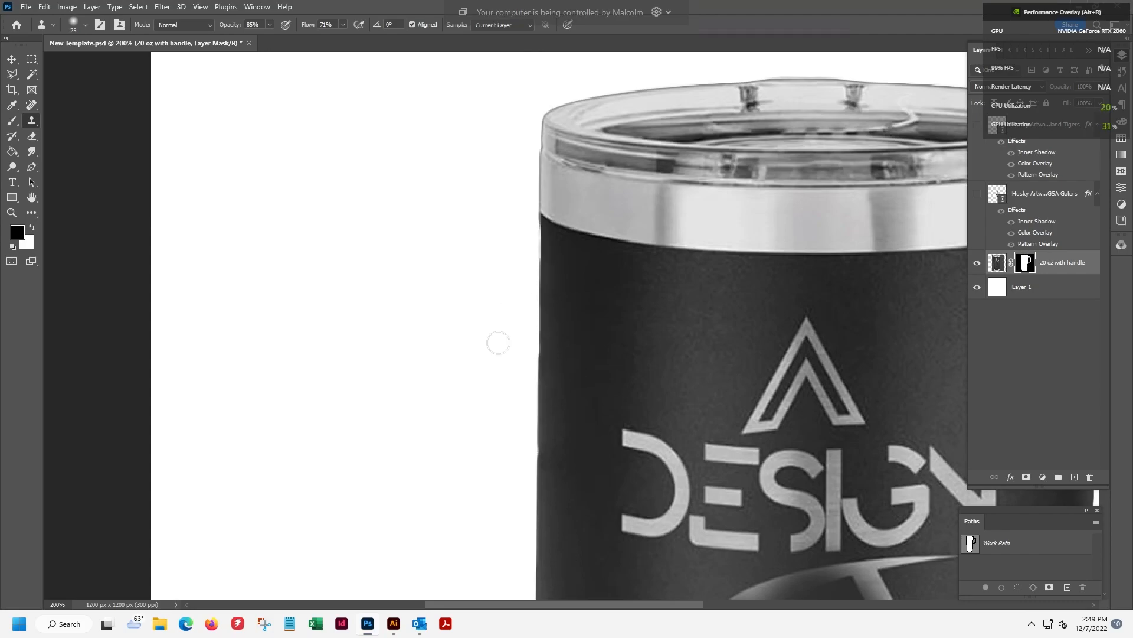
Activate the mug's Work Path and add a new empty layer directly above the 20 oz with handle layer
{"action": "scroll", "coordinate": [642, 372], "scroll_direction": "down", "scroll_amount": 3}
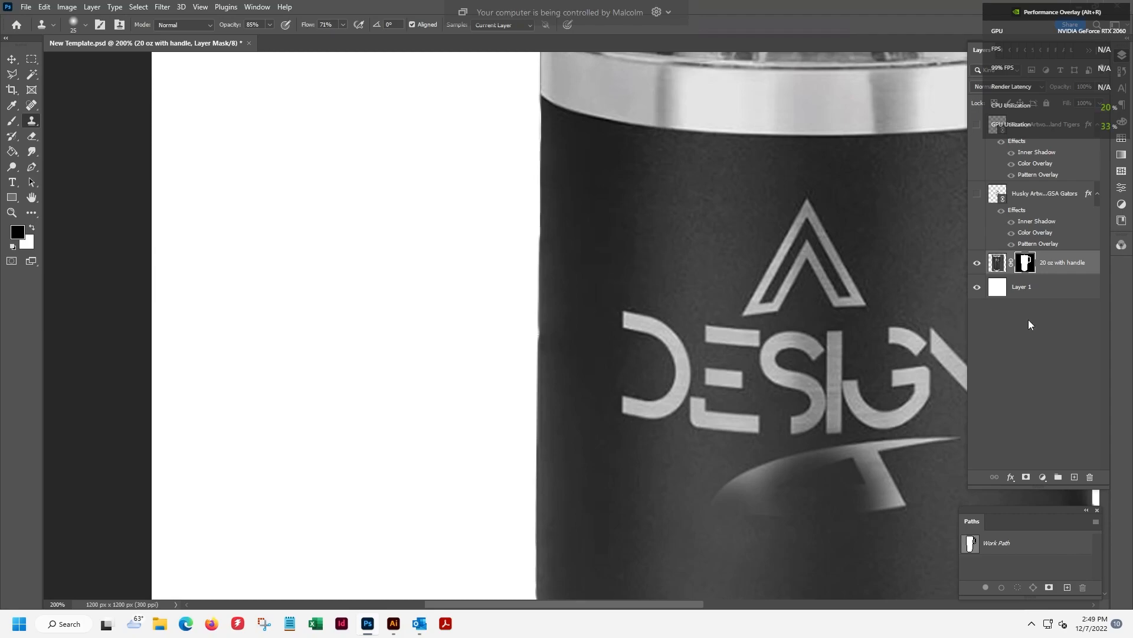
{"action": "left_click", "coordinate": [971, 542]}
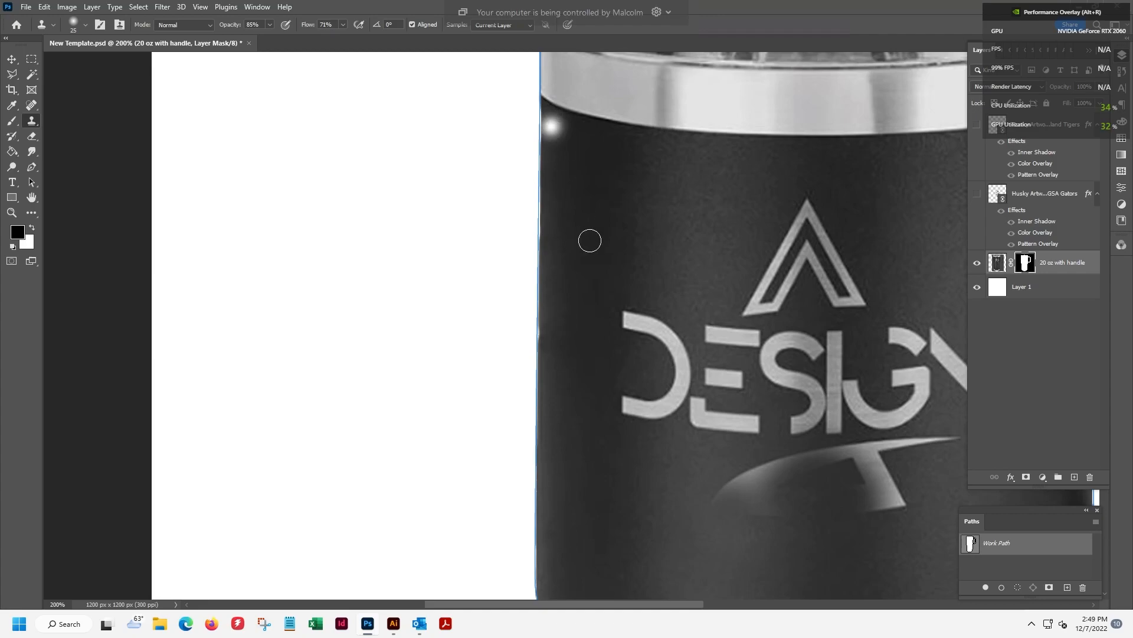
{"action": "left_click", "coordinate": [1003, 264]}
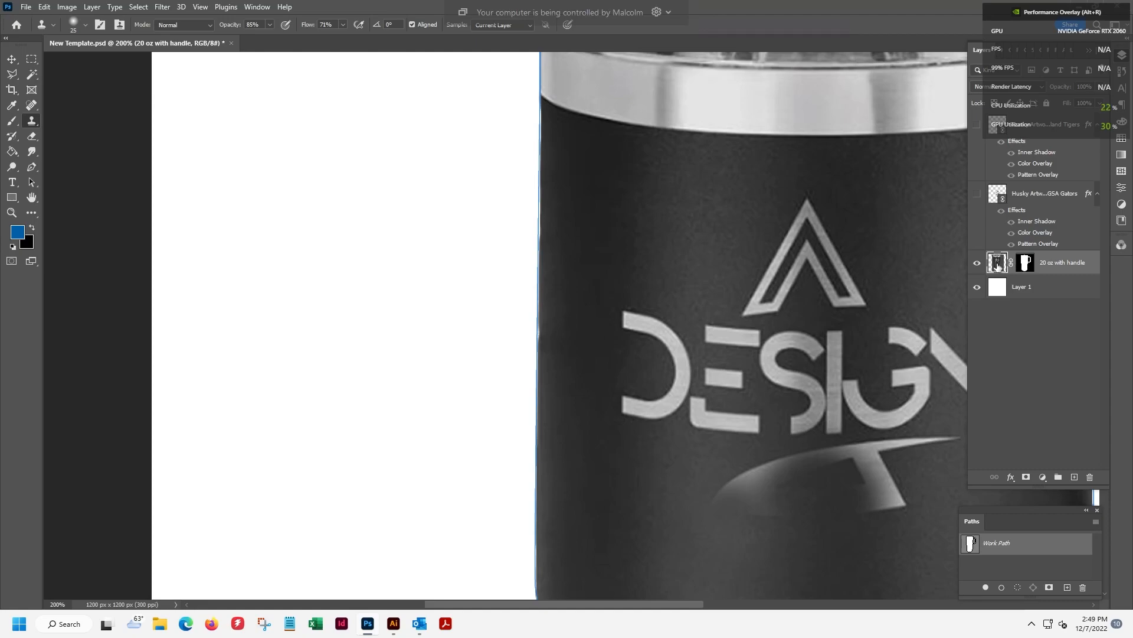
{"action": "left_click", "coordinate": [1073, 478]}
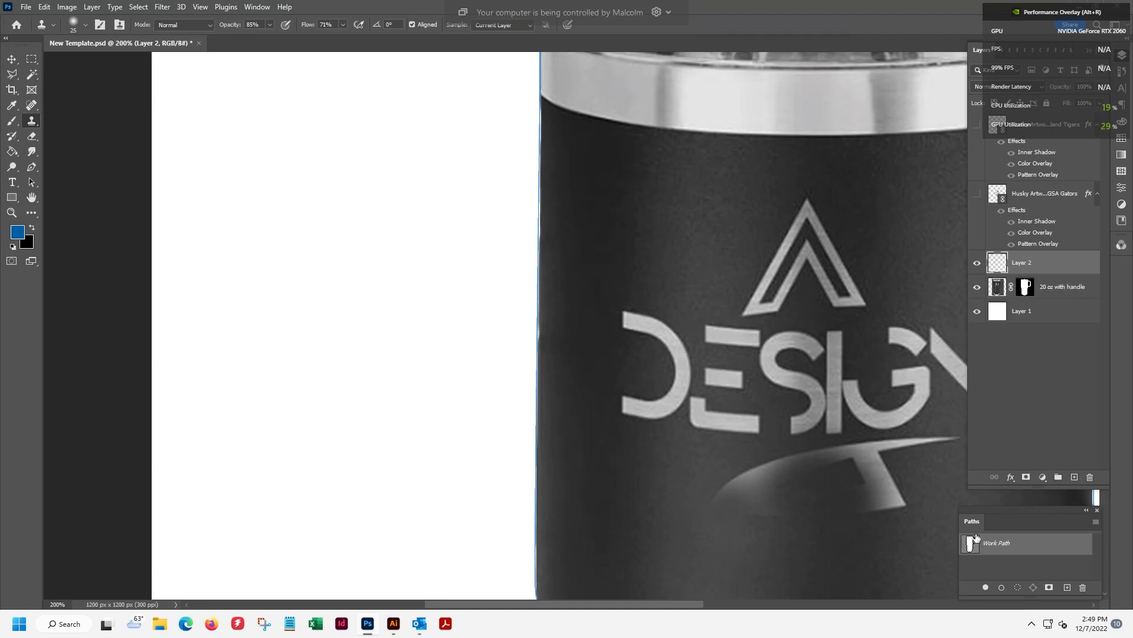
Hide the work path and outline a narrow Polygonal Lasso selection along the left edge of the mug's black body, below the silver rim
{"action": "left_click", "coordinate": [995, 569]}
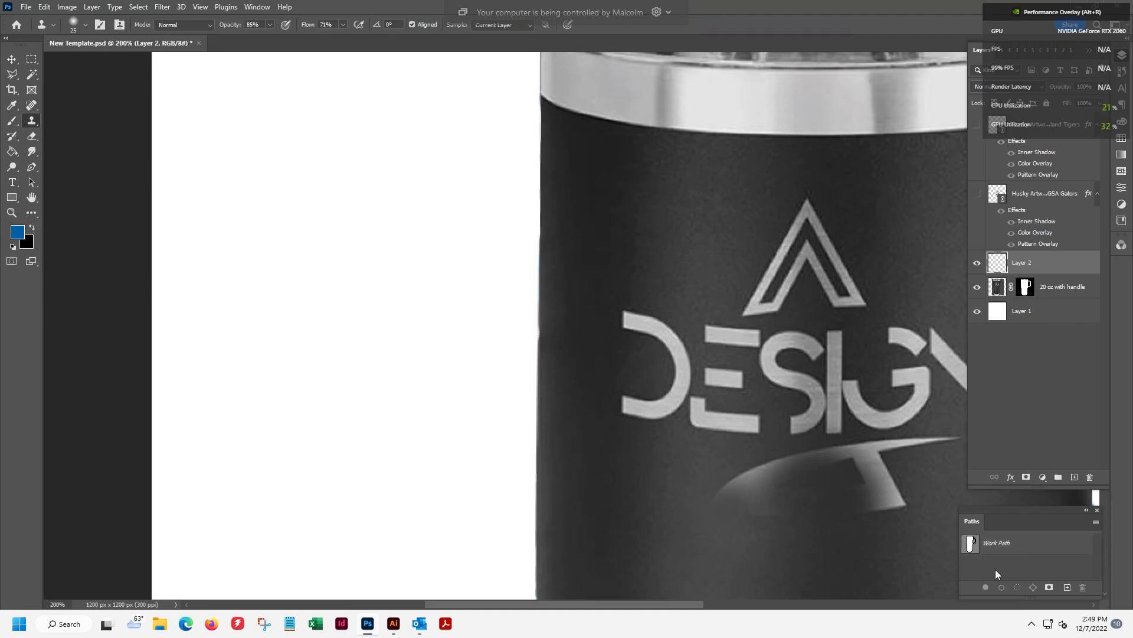
{"action": "left_click", "coordinate": [12, 74]}
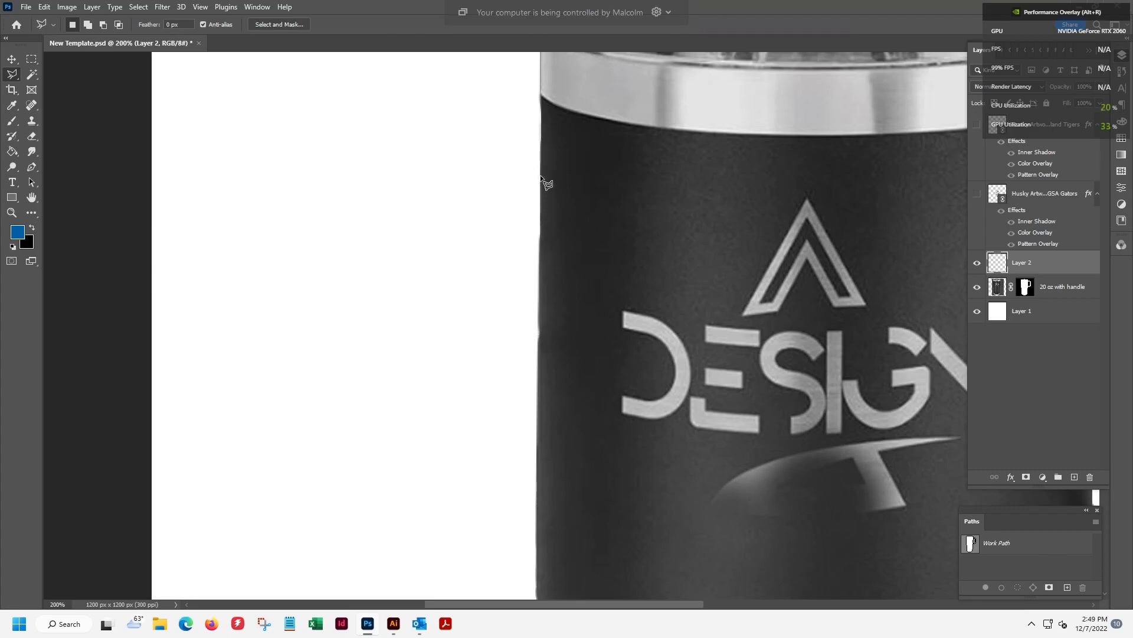
{"action": "left_click", "coordinate": [540, 102]}
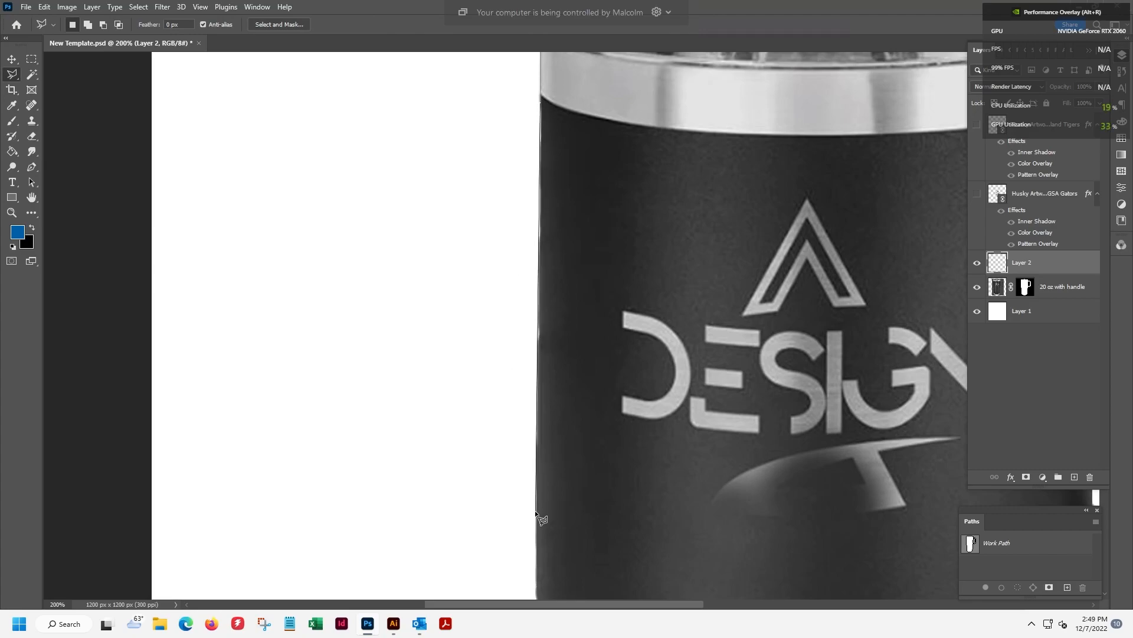
{"action": "left_click", "coordinate": [578, 485]}
{"action": "left_click", "coordinate": [583, 124]}
{"action": "left_click", "coordinate": [534, 107]}
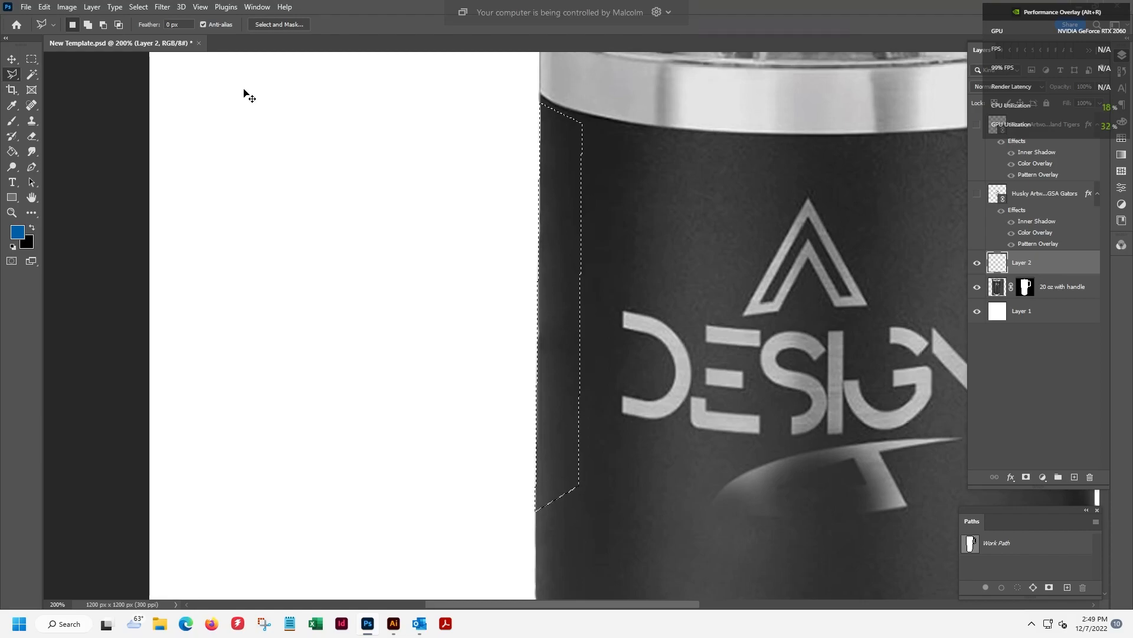
Set up the Clone Stamp with a 15-pixel brush and 80% opacity for retouching the selected mug edge
{"action": "key", "text": "ctrl+plus"}
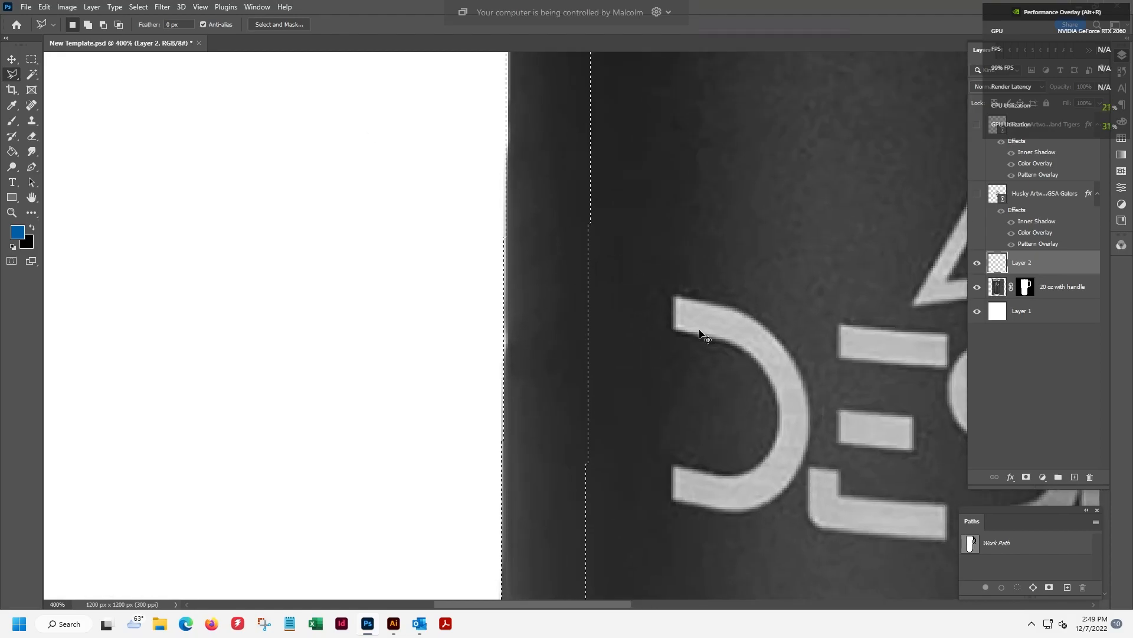
{"action": "key", "text": "ctrl+minus"}
{"action": "key", "text": "ctrl+plus"}
{"action": "left_click_drag", "start_coordinate": [654, 207], "coordinate": [677, 263]}
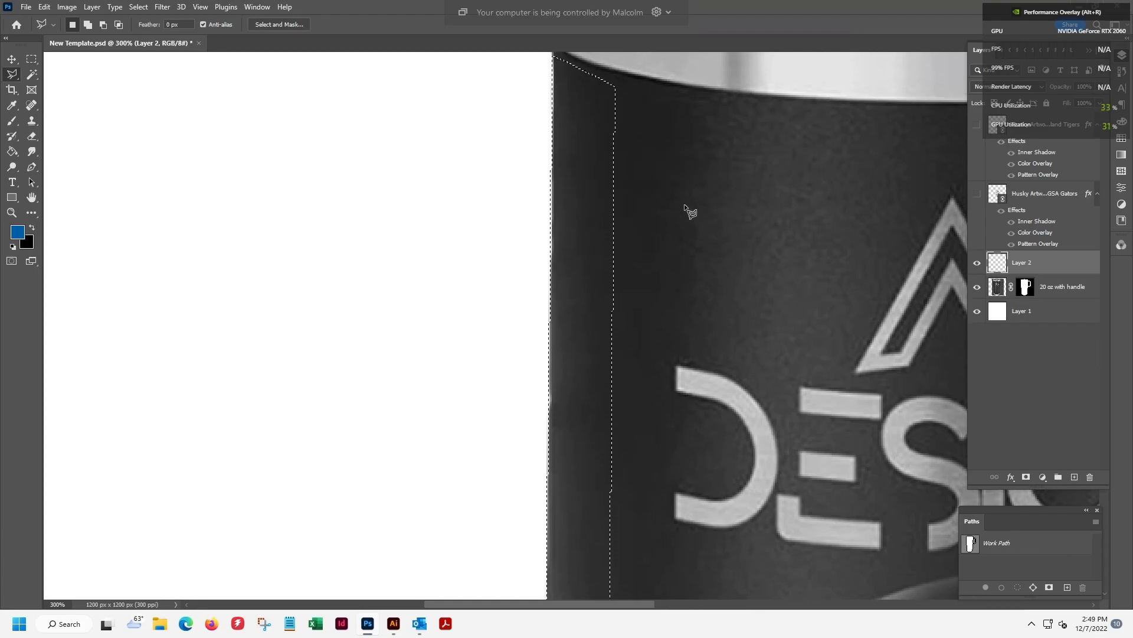
{"action": "key", "text": "ctrl+plus"}
{"action": "mouse_move", "coordinate": [739, 156]}
{"action": "left_mouse_down"}
{"action": "mouse_move", "coordinate": [712, 284]}
{"action": "mouse_move", "coordinate": [708, 264]}
{"action": "left_mouse_up"}
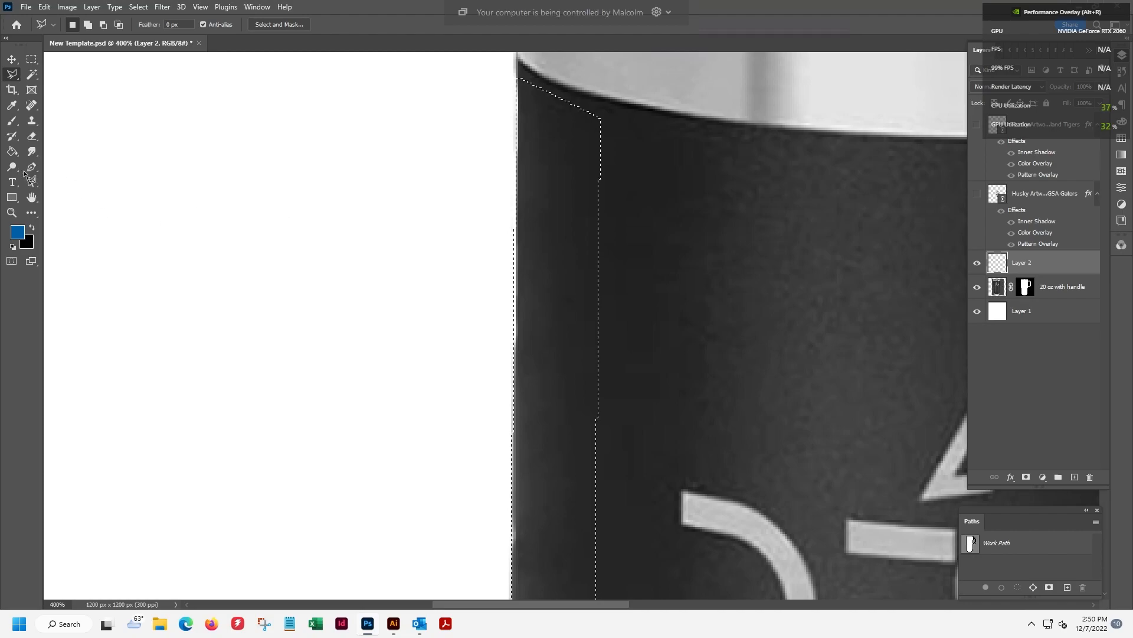
{"action": "left_click", "coordinate": [32, 120]}
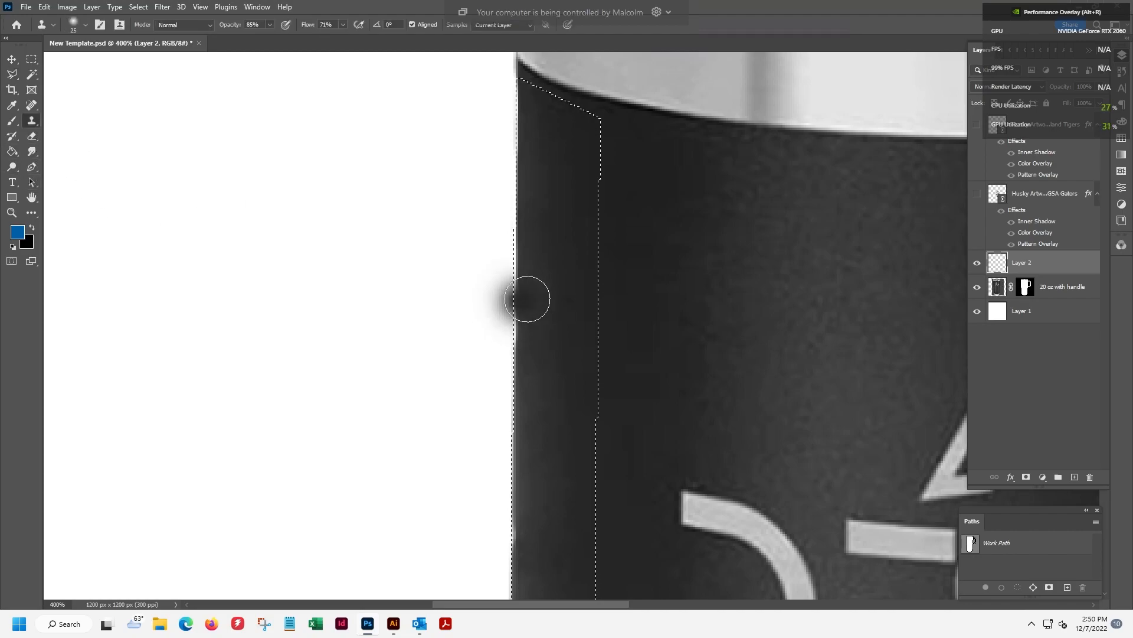
{"action": "key", "text": "bracketleft"}
{"action": "key", "text": "bracketleft"}
{"action": "key", "text": "bracketleft"}
{"action": "key", "text": "bracketright"}
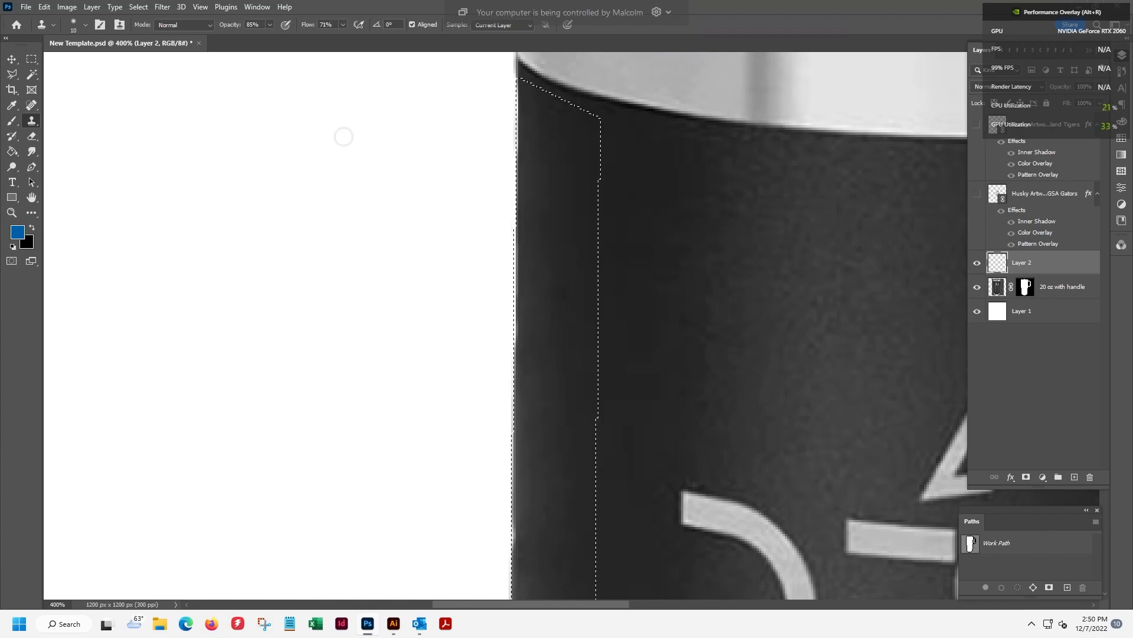
{"action": "left_click_drag", "start_coordinate": [271, 28], "coordinate": [254, 36]}
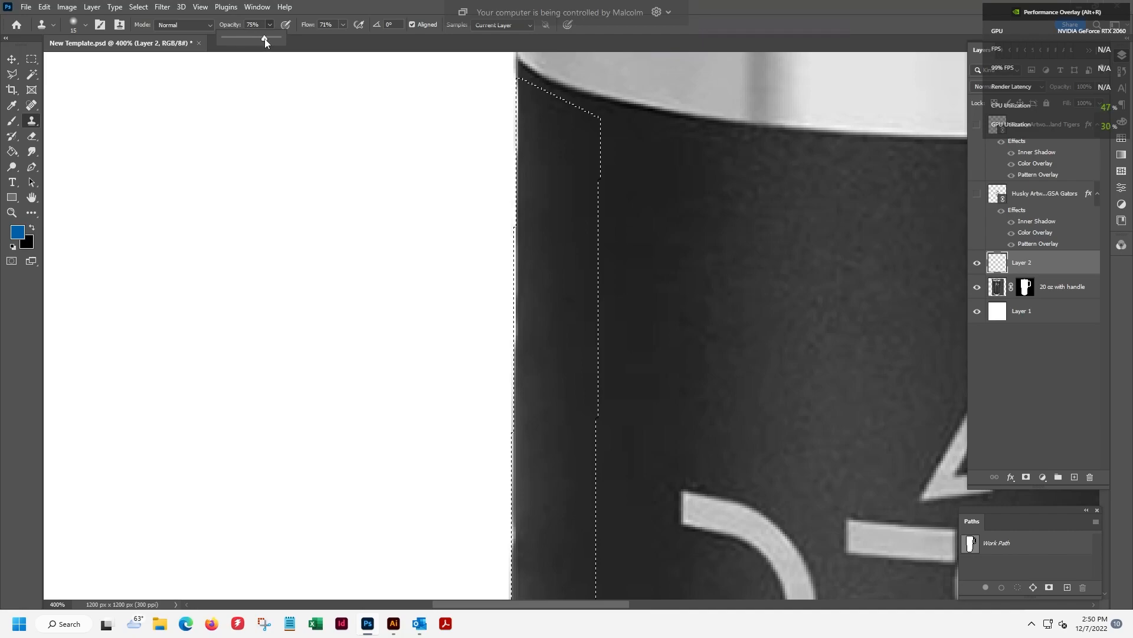
{"action": "left_click", "coordinate": [347, 24]}
{"action": "left_click", "coordinate": [561, 150], "text": "alt"}
{"action": "mouse_move", "coordinate": [513, 105]}
{"action": "left_mouse_down"}
{"action": "mouse_move", "coordinate": [517, 181]}
{"action": "mouse_move", "coordinate": [516, 122]}
{"action": "mouse_move", "coordinate": [517, 178]}
{"action": "left_mouse_up"}
{"action": "key", "text": "ctrl+z"}
Set the Clone Stamp sampling to Current & Below and clone dark body texture over the upper part of the mug's left edge
{"action": "left_click", "coordinate": [523, 28]}
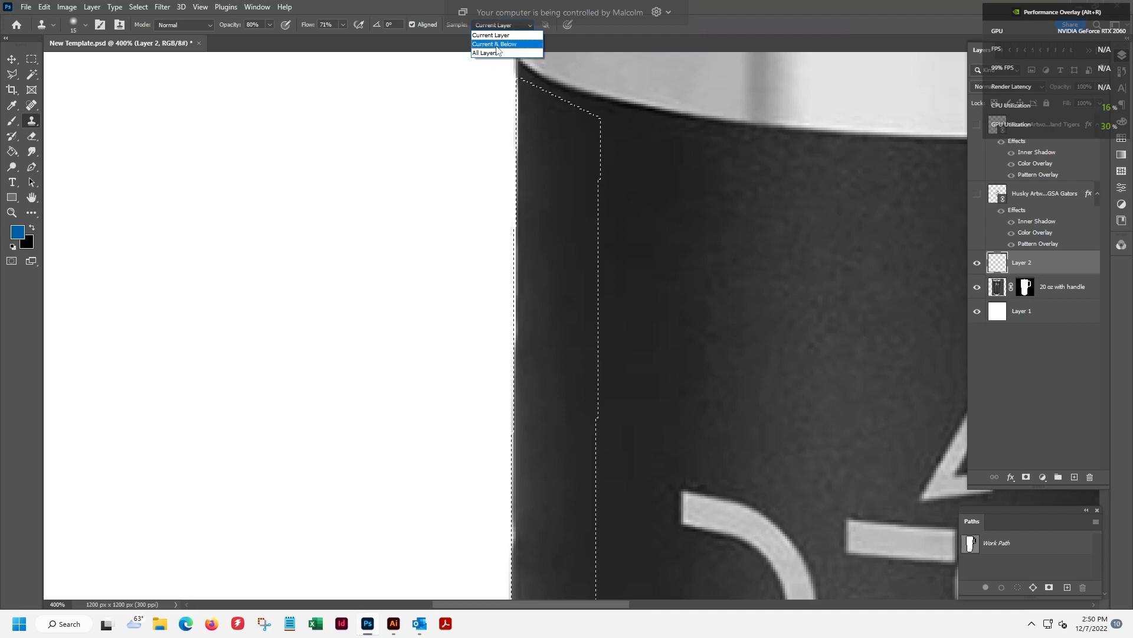
{"action": "left_click", "coordinate": [496, 45]}
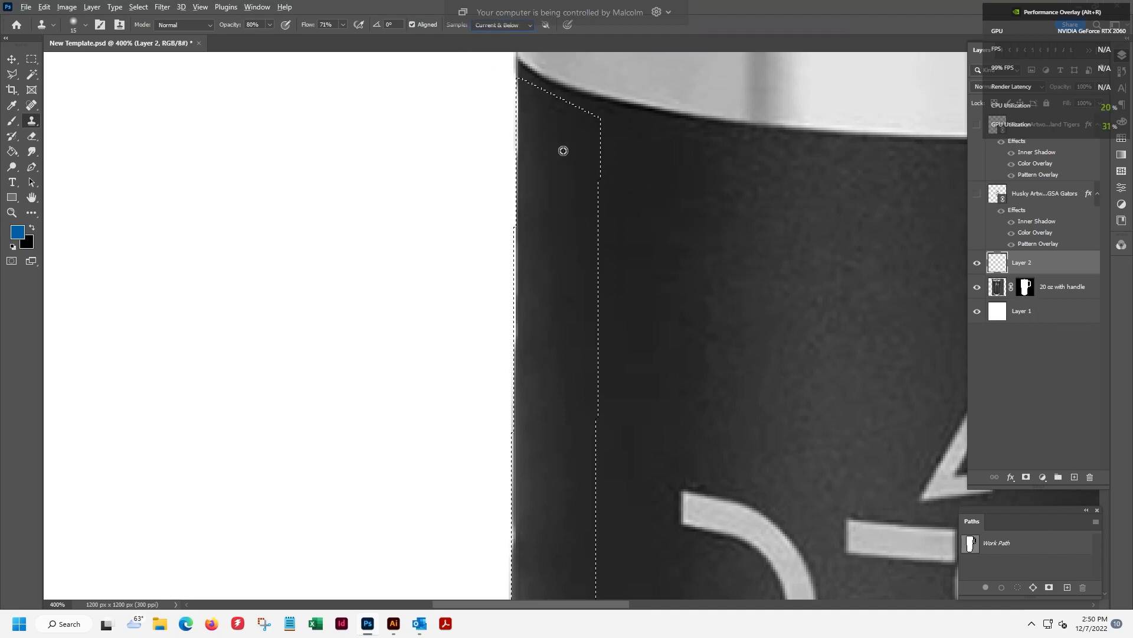
{"action": "left_click", "coordinate": [556, 159], "text": "alt"}
{"action": "mouse_move", "coordinate": [523, 107]}
{"action": "left_mouse_down"}
{"action": "mouse_move", "coordinate": [507, 229]}
{"action": "mouse_move", "coordinate": [514, 265]}
{"action": "mouse_move", "coordinate": [520, 249]}
{"action": "mouse_move", "coordinate": [516, 389]}
{"action": "mouse_move", "coordinate": [529, 426]}
{"action": "mouse_move", "coordinate": [568, 312]}
{"action": "left_mouse_up"}
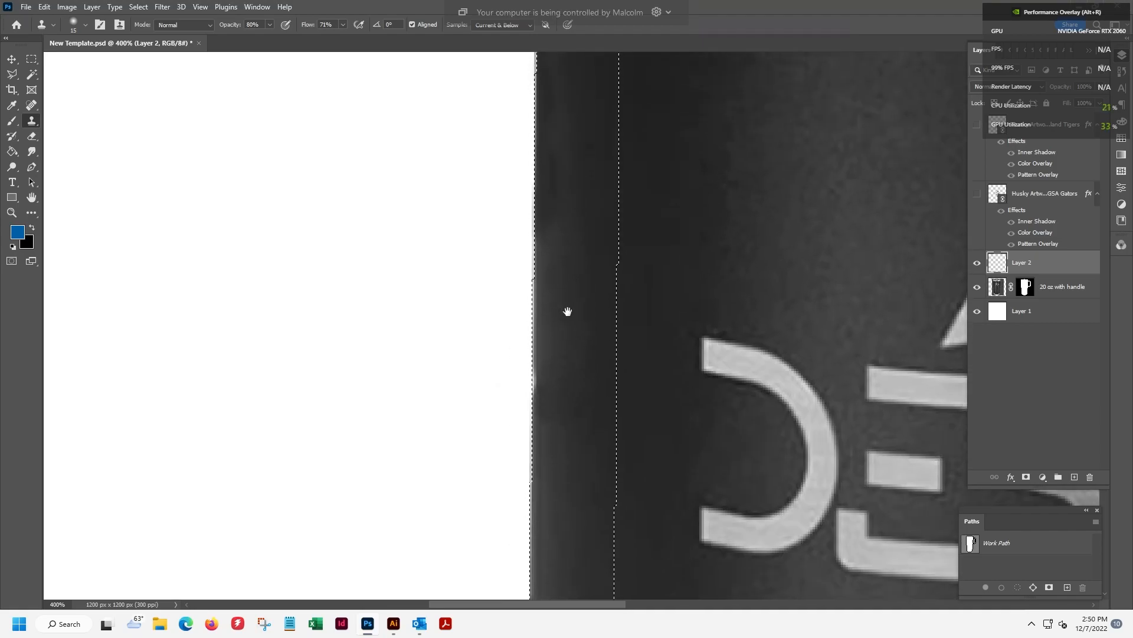
Clone nearby dark texture over the light fringe down the rest of the selected left edge, and clear the selection
{"action": "left_click", "coordinate": [591, 269], "text": "alt"}
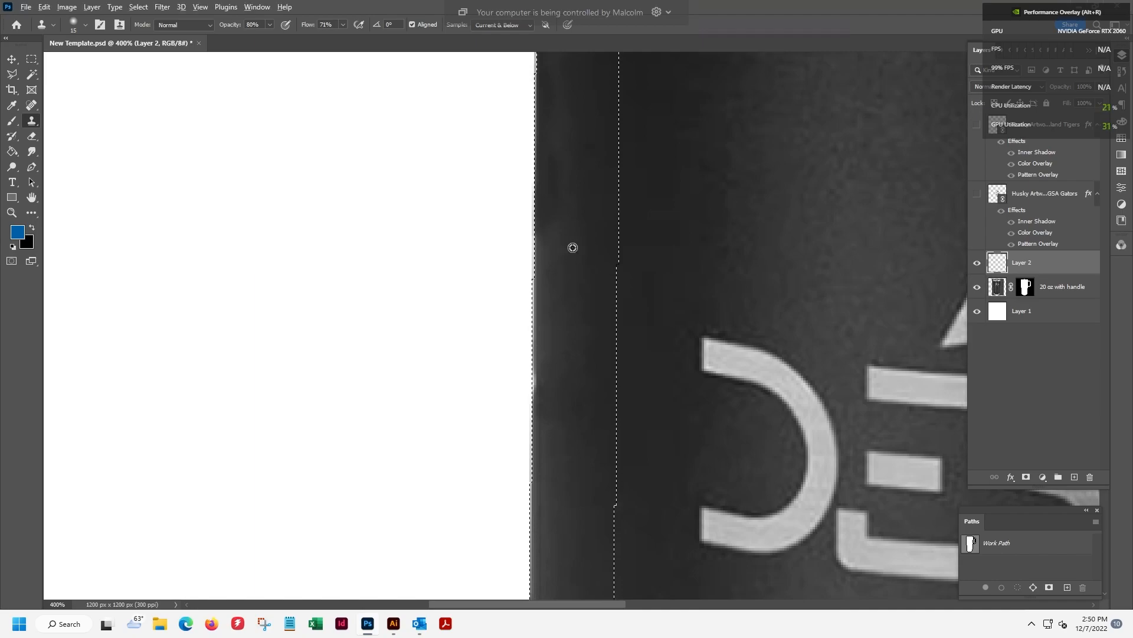
{"action": "left_click_drag", "start_coordinate": [539, 217], "coordinate": [537, 389]}
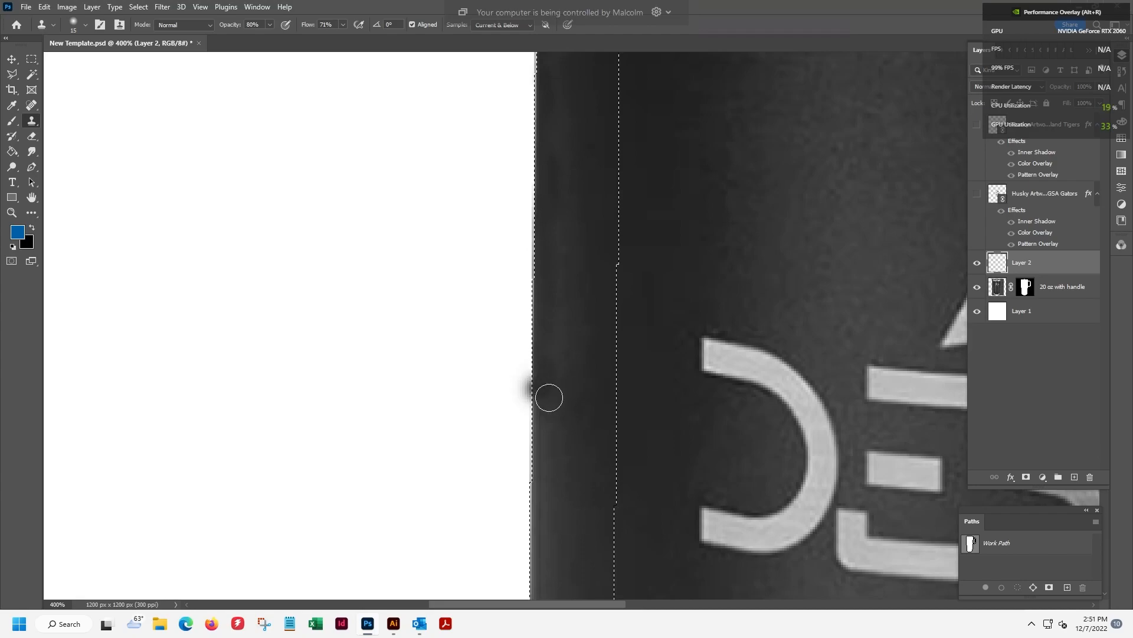
{"action": "left_click_drag", "start_coordinate": [565, 237], "coordinate": [572, 231]}
{"action": "scroll", "coordinate": [571, 231], "scroll_direction": "down", "scroll_amount": 3}
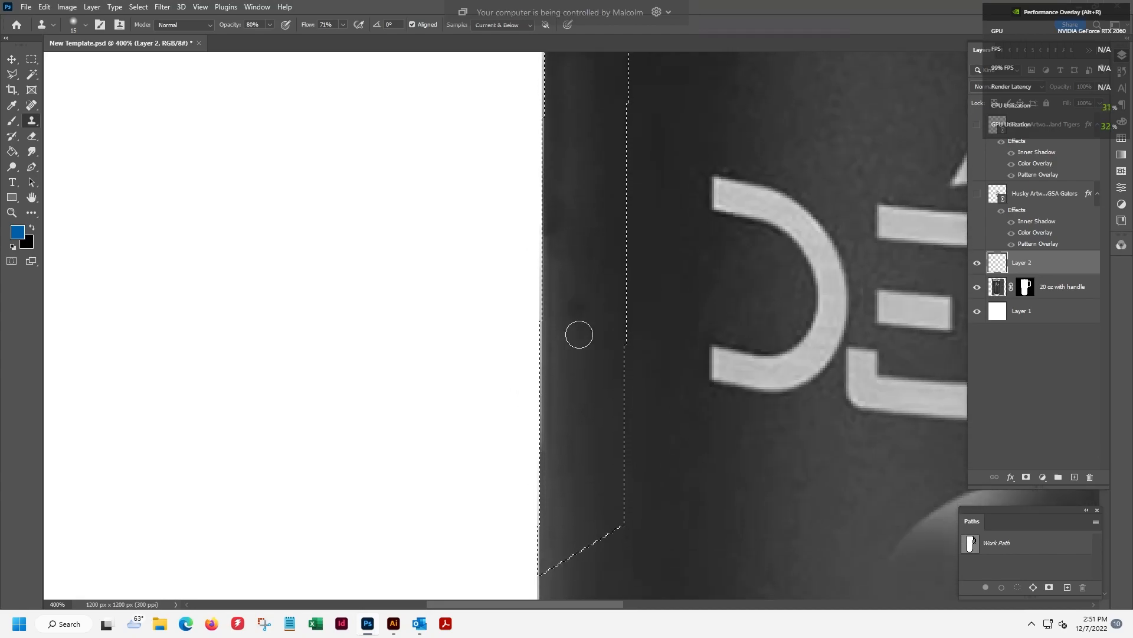
{"action": "left_click", "coordinate": [569, 270], "text": "alt"}
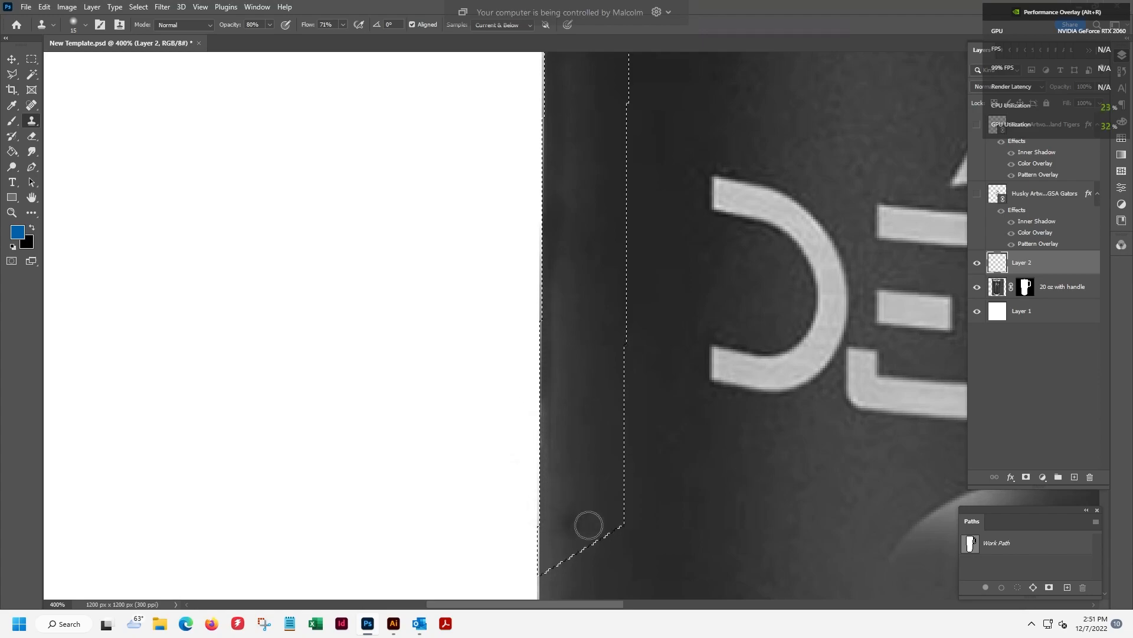
{"action": "left_click_drag", "start_coordinate": [602, 443], "coordinate": [611, 395]}
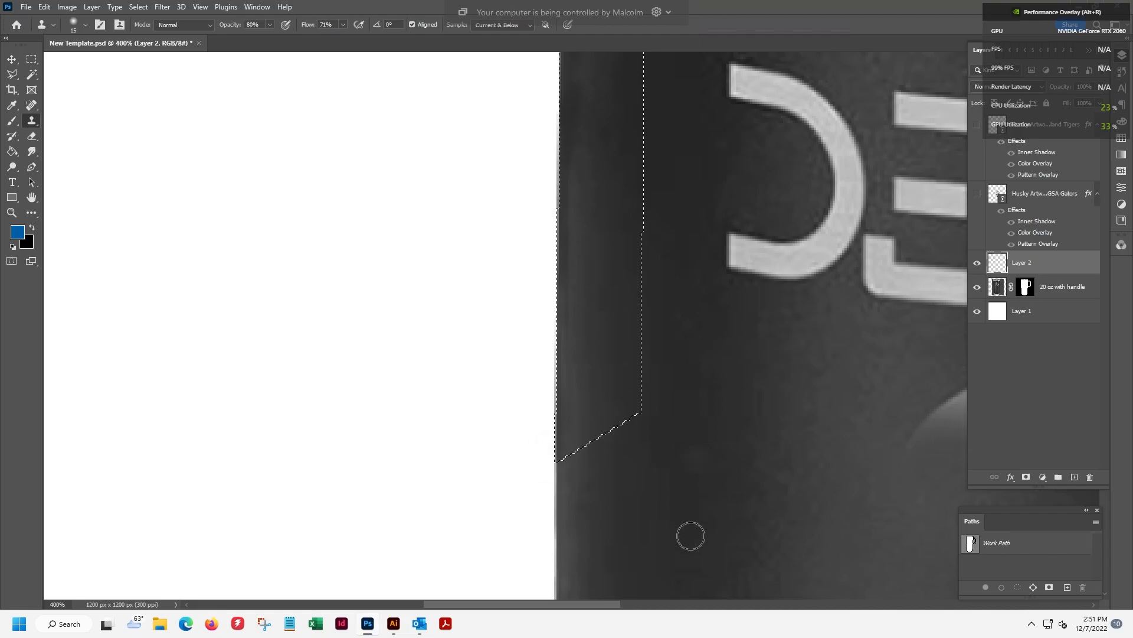
{"action": "key", "text": "ctrl+d"}
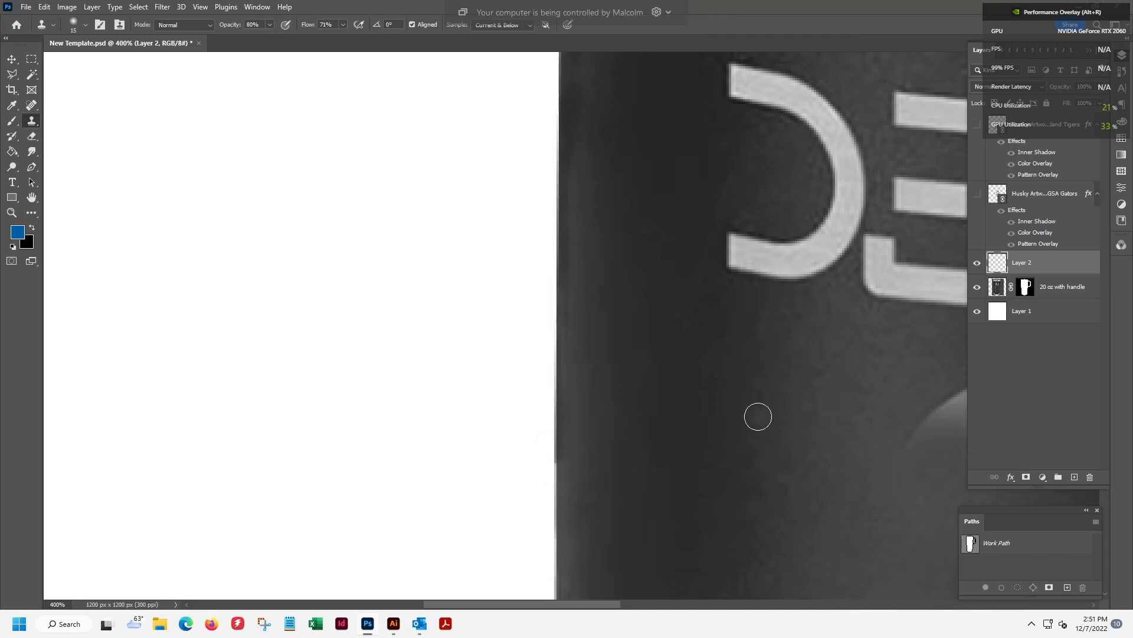
Soften the lower end of the cloned strip on the mug's left edge with the Blur tool at 50% strength
{"action": "scroll", "coordinate": [757, 412], "scroll_direction": "down", "scroll_amount": 1}
{"action": "scroll", "coordinate": [757, 411], "scroll_direction": "down", "scroll_amount": 2}
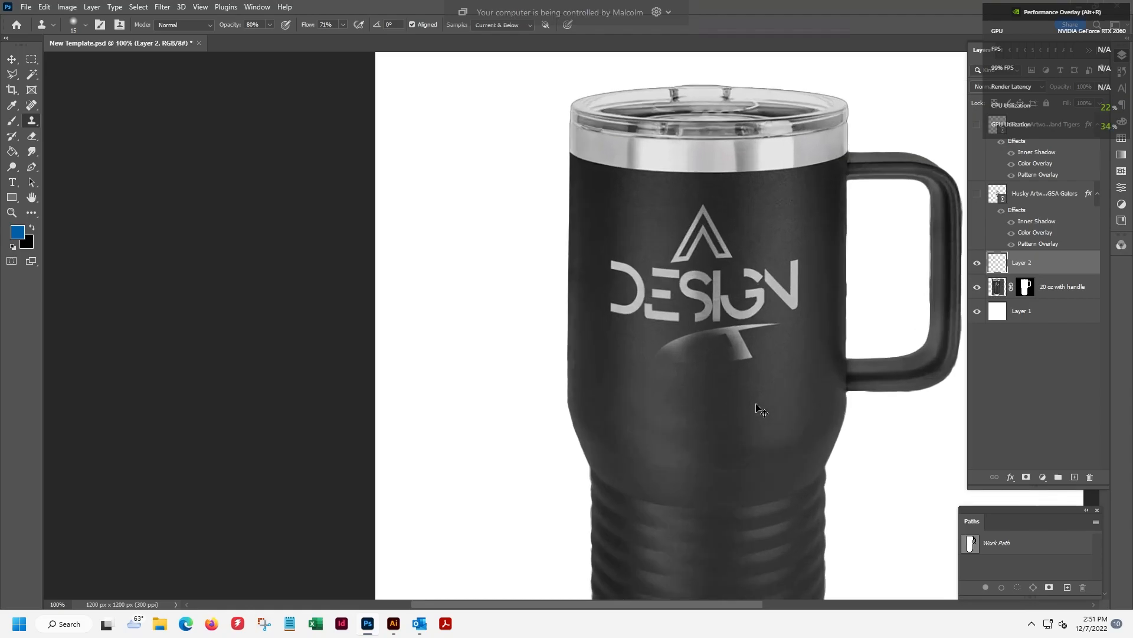
{"action": "scroll", "coordinate": [549, 233], "scroll_direction": "down", "scroll_amount": 3}
{"action": "scroll", "coordinate": [559, 250], "scroll_direction": "up", "scroll_amount": 4}
{"action": "scroll", "coordinate": [566, 295], "scroll_direction": "up", "scroll_amount": 1}
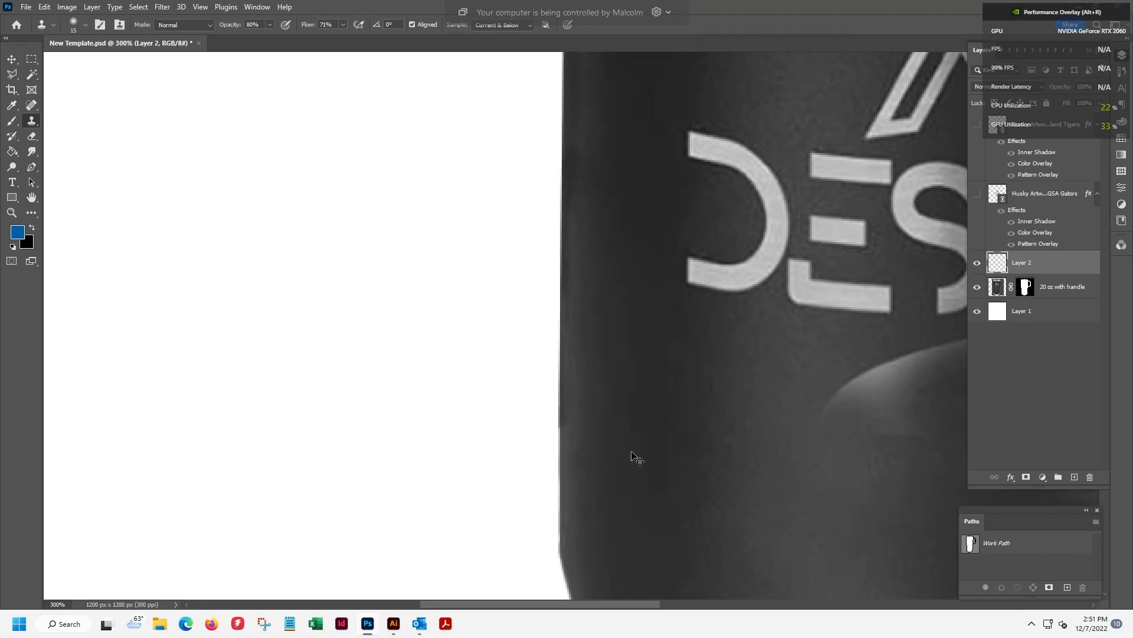
{"action": "scroll", "coordinate": [628, 460], "scroll_direction": "down", "scroll_amount": 1}
{"action": "scroll", "coordinate": [572, 404], "scroll_direction": "up", "scroll_amount": 3}
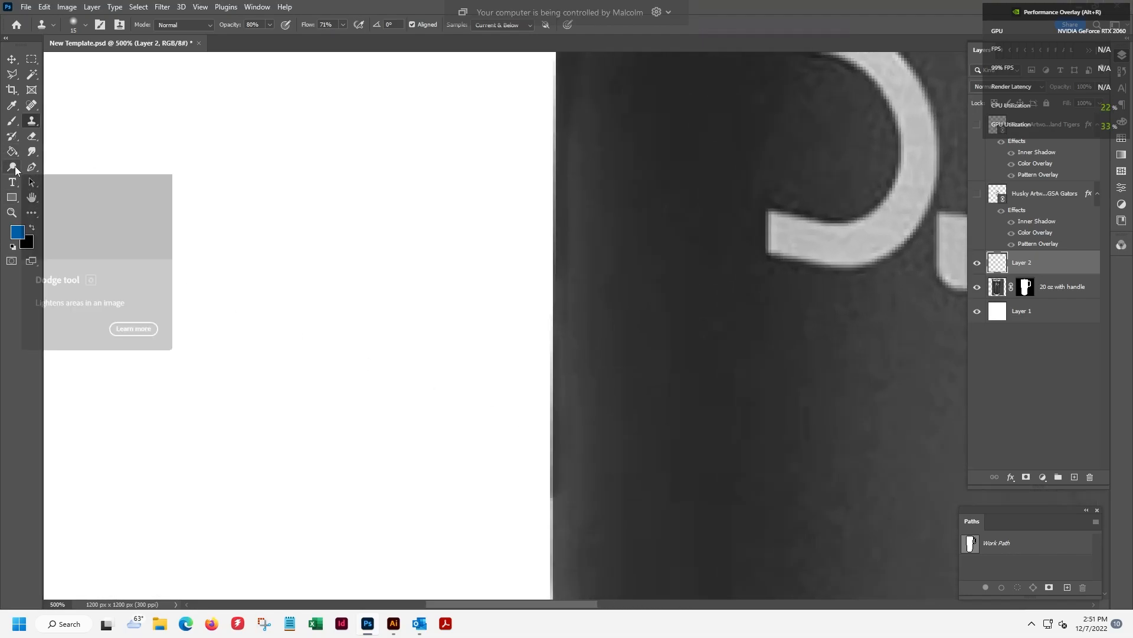
{"action": "left_click", "coordinate": [16, 171]}
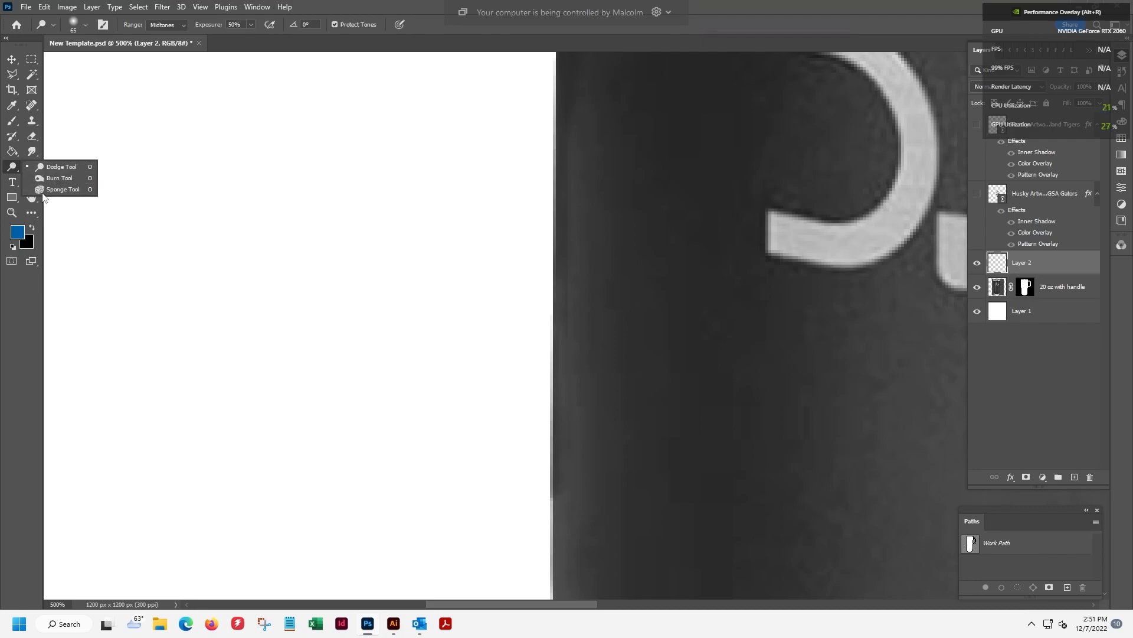
{"action": "left_click", "coordinate": [32, 151]}
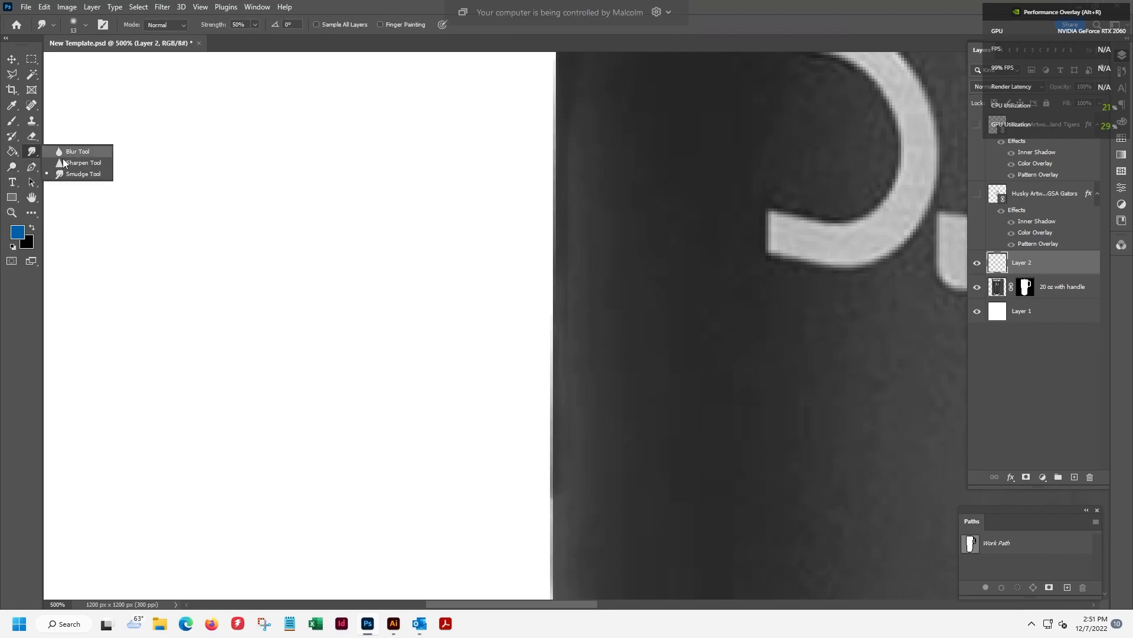
{"action": "left_click", "coordinate": [72, 153]}
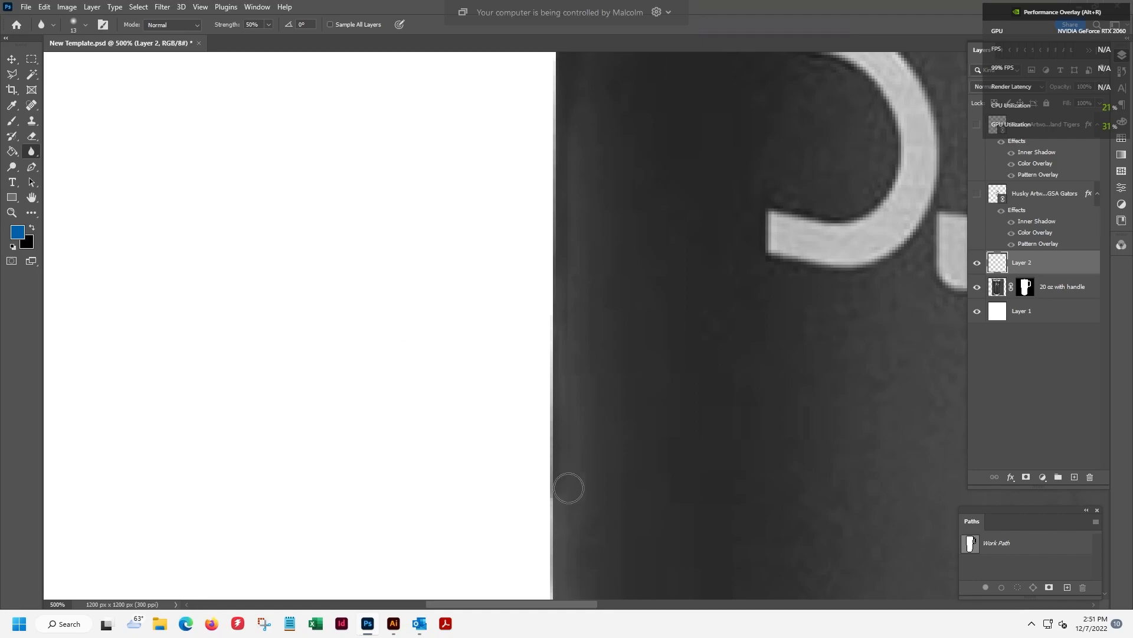
{"action": "left_click_drag", "start_coordinate": [557, 499], "coordinate": [562, 495]}
Examine the retouched left edge up to the silver rim and the overall look of the whole mug
{"action": "scroll", "coordinate": [632, 455], "scroll_direction": "down", "scroll_amount": 2}
{"action": "scroll", "coordinate": [632, 455], "scroll_direction": "up", "scroll_amount": 5}
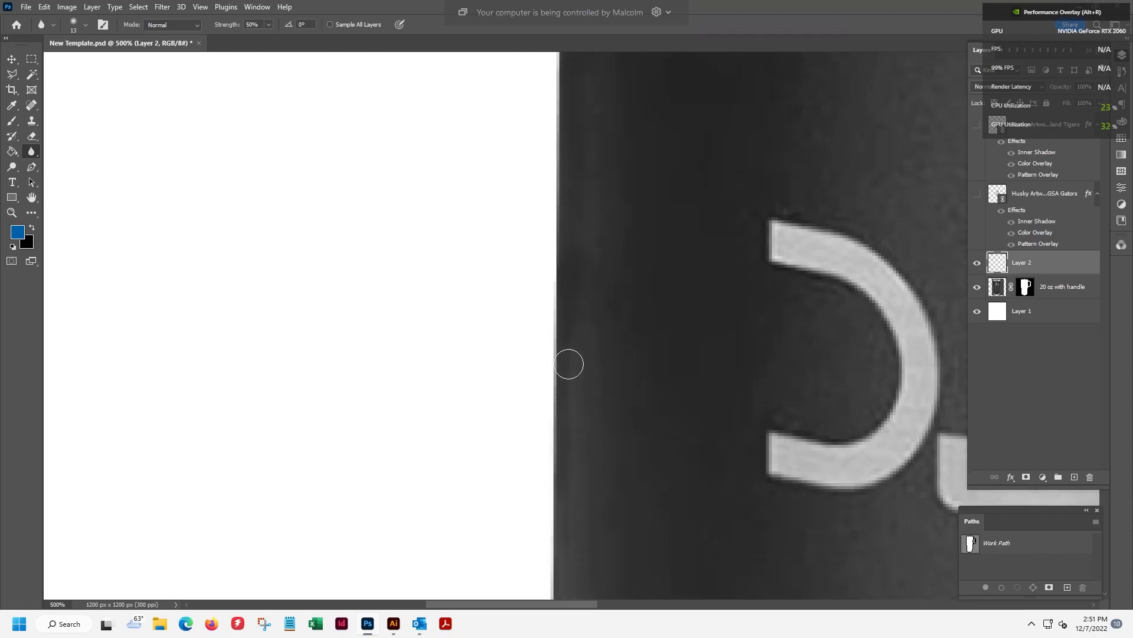
{"action": "scroll", "coordinate": [594, 341], "scroll_direction": "up", "scroll_amount": 3}
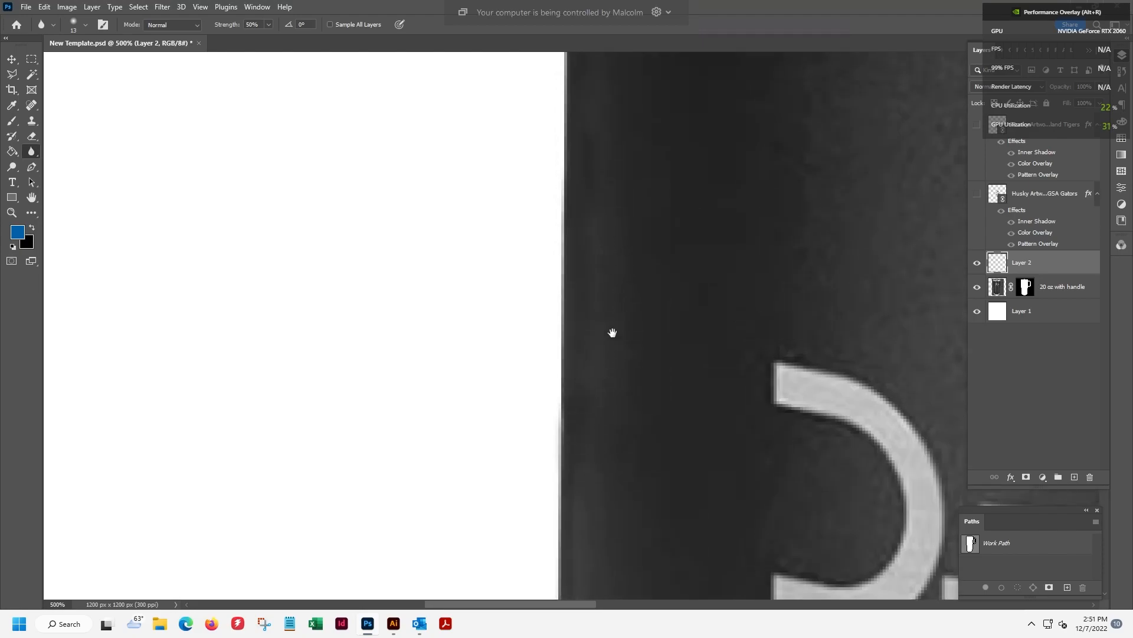
{"action": "scroll", "coordinate": [612, 301], "scroll_direction": "up", "scroll_amount": 3}
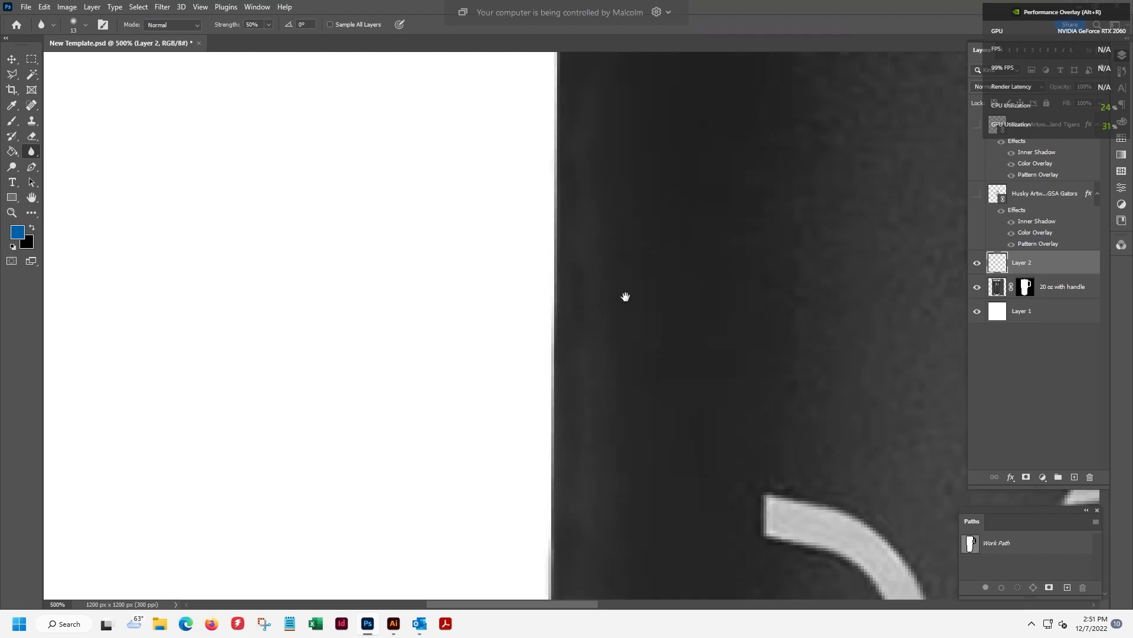
{"action": "scroll", "coordinate": [623, 304], "scroll_direction": "up", "scroll_amount": 2}
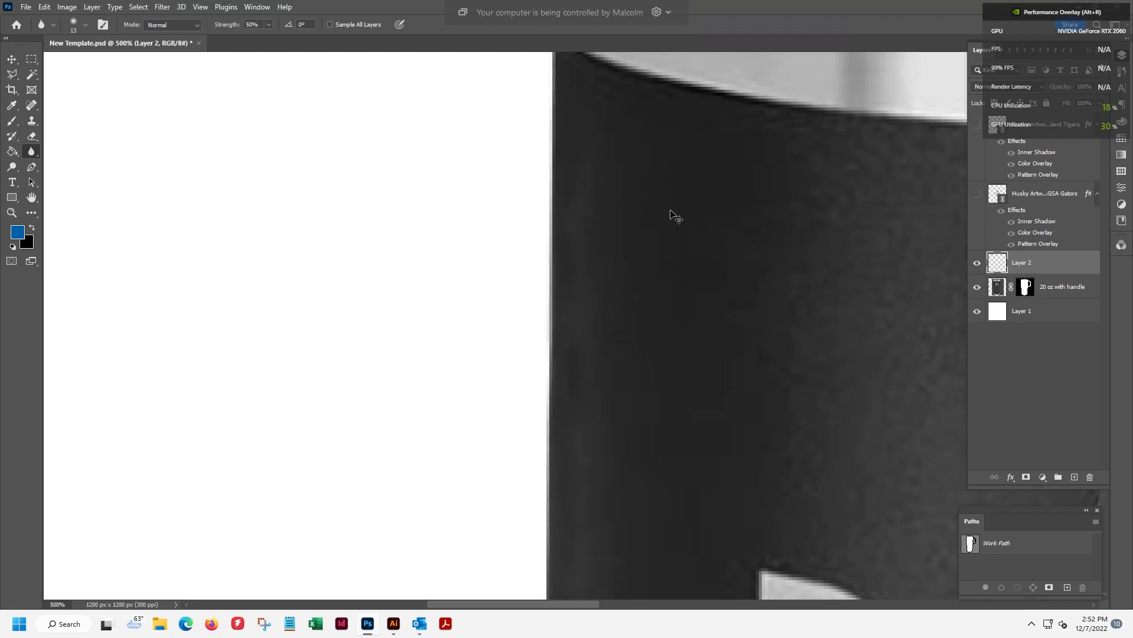
{"action": "key", "text": "ctrl+minus"}
{"action": "key", "text": "ctrl+minus"}
{"action": "key", "text": "ctrl+minus"}
{"action": "key", "text": "ctrl+minus"}
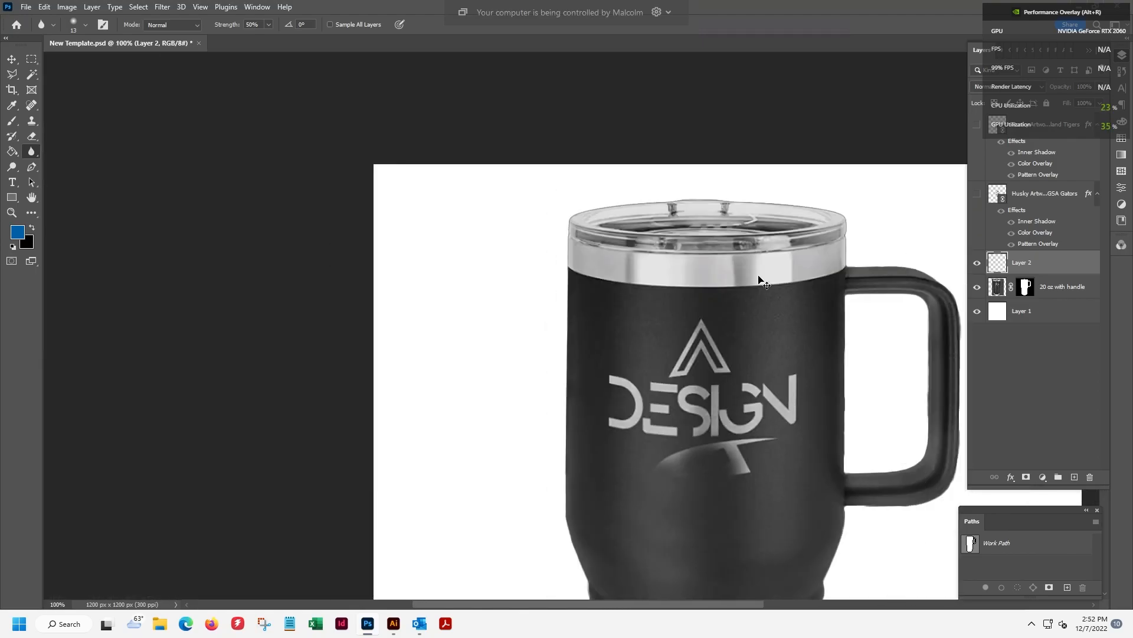
{"action": "key", "text": "ctrl+minus"}
{"action": "key", "text": "ctrl+minus"}
{"action": "key", "text": "ctrl+plus"}
{"action": "key", "text": "ctrl+0"}
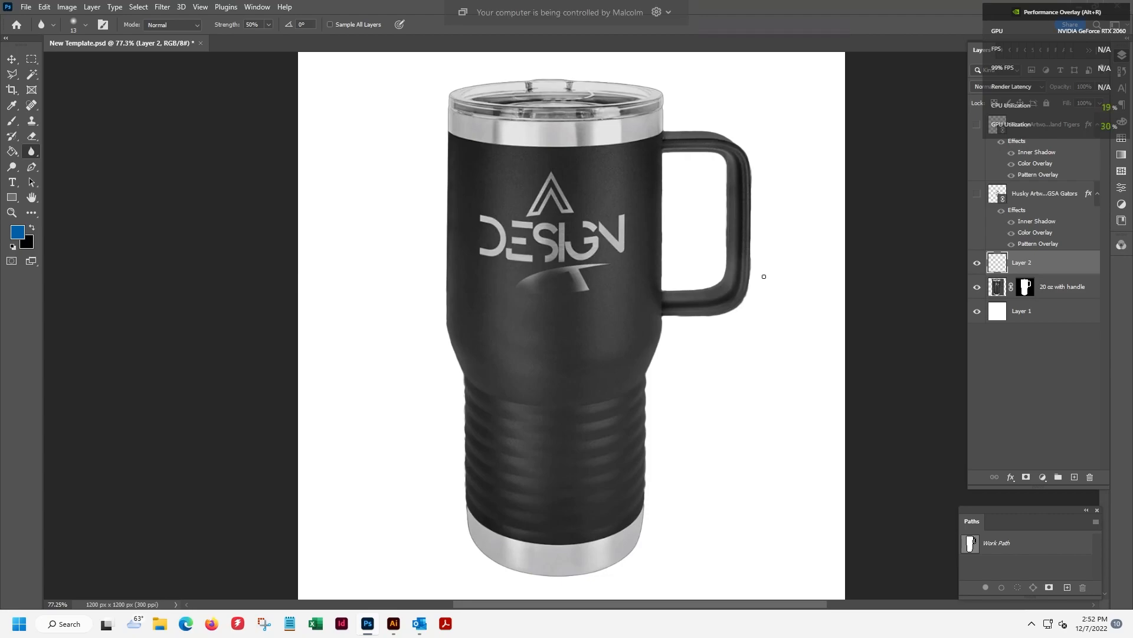
Merge Layer 2 down into the "20 oz with handle" layer, applying the layer mask
{"action": "left_click", "coordinate": [11, 58]}
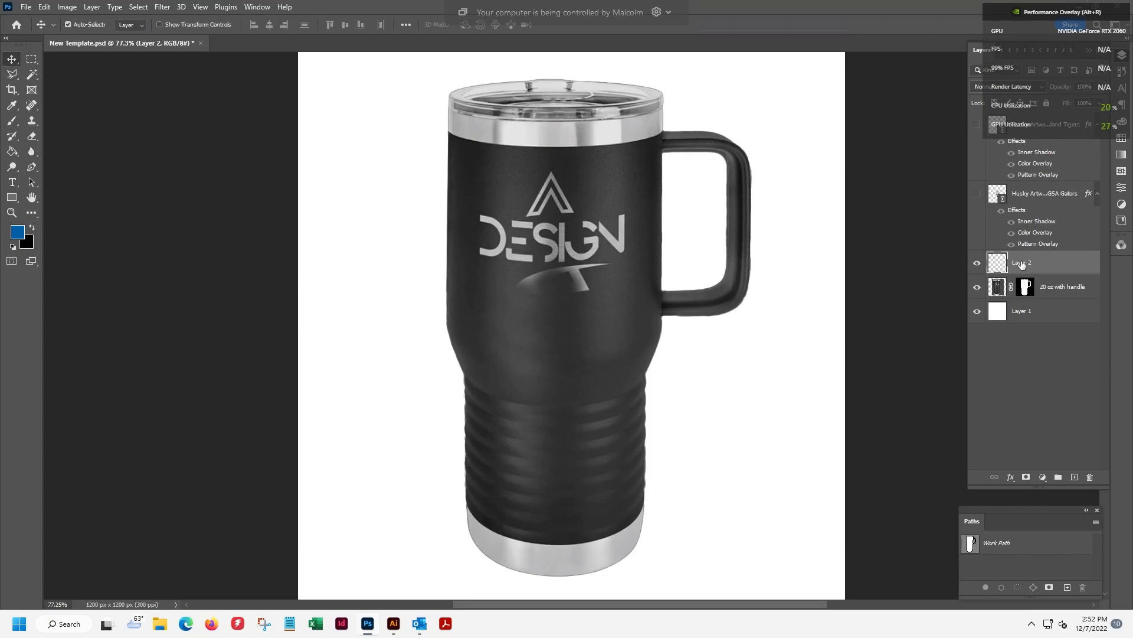
{"action": "key", "text": "ctrl+e"}
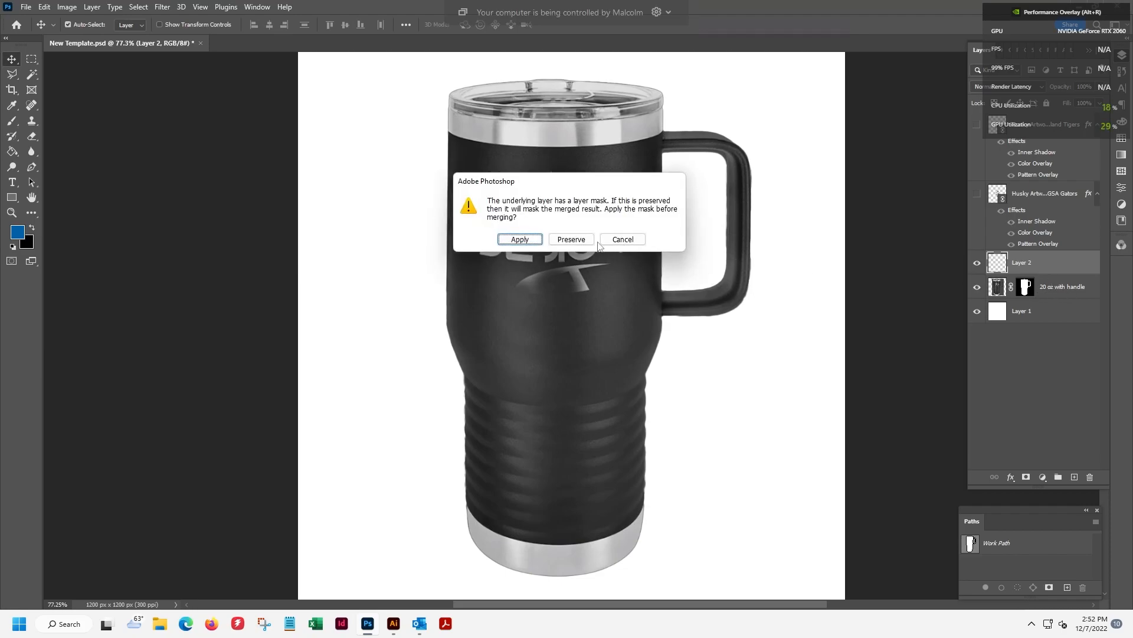
{"action": "left_click", "coordinate": [519, 241]}
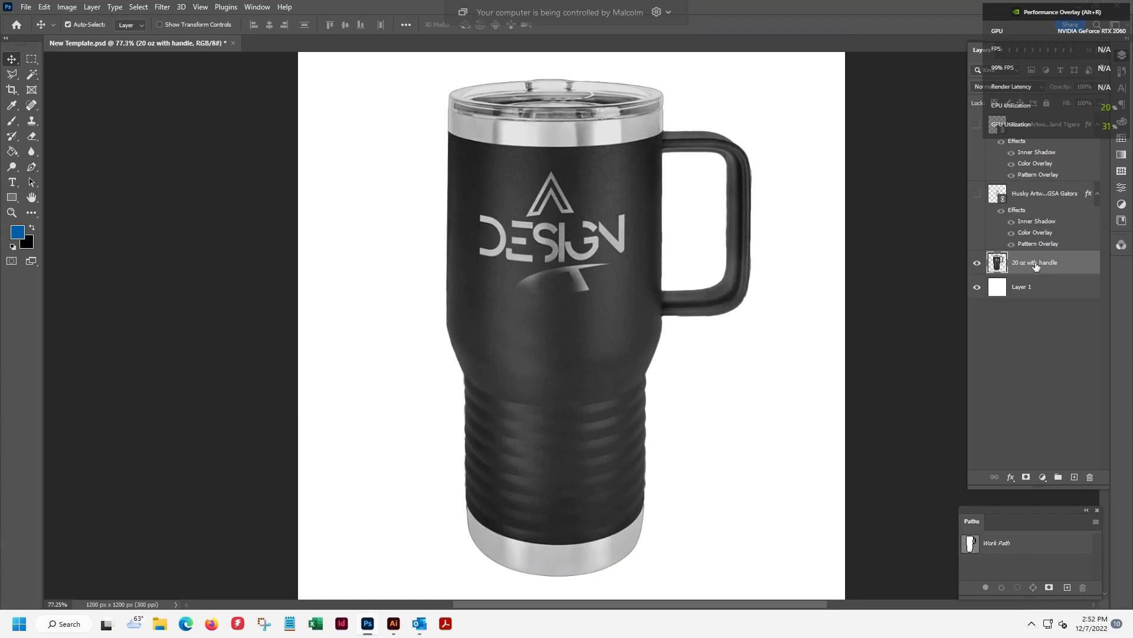
Move the "20 oz with handle" mug slightly higher on the white canvas, undoing the first placement
{"action": "left_click_drag", "start_coordinate": [628, 330], "coordinate": [579, 372]}
{"action": "key", "text": "ctrl+z"}
{"action": "mouse_move", "coordinate": [601, 387]}
{"action": "left_mouse_down"}
{"action": "mouse_move", "coordinate": [854, 363]}
{"action": "mouse_move", "coordinate": [604, 369]}
{"action": "left_mouse_up"}
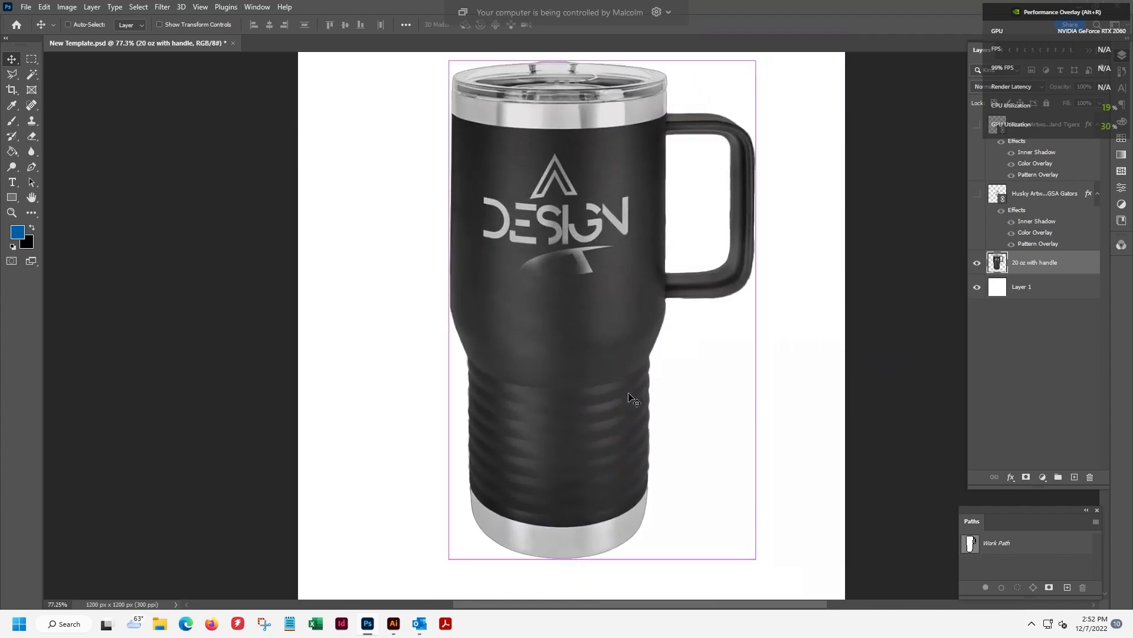
Undo the last move of the "20 oz with handle" mug on the canvas
{"action": "key", "text": "ctrl+z"}
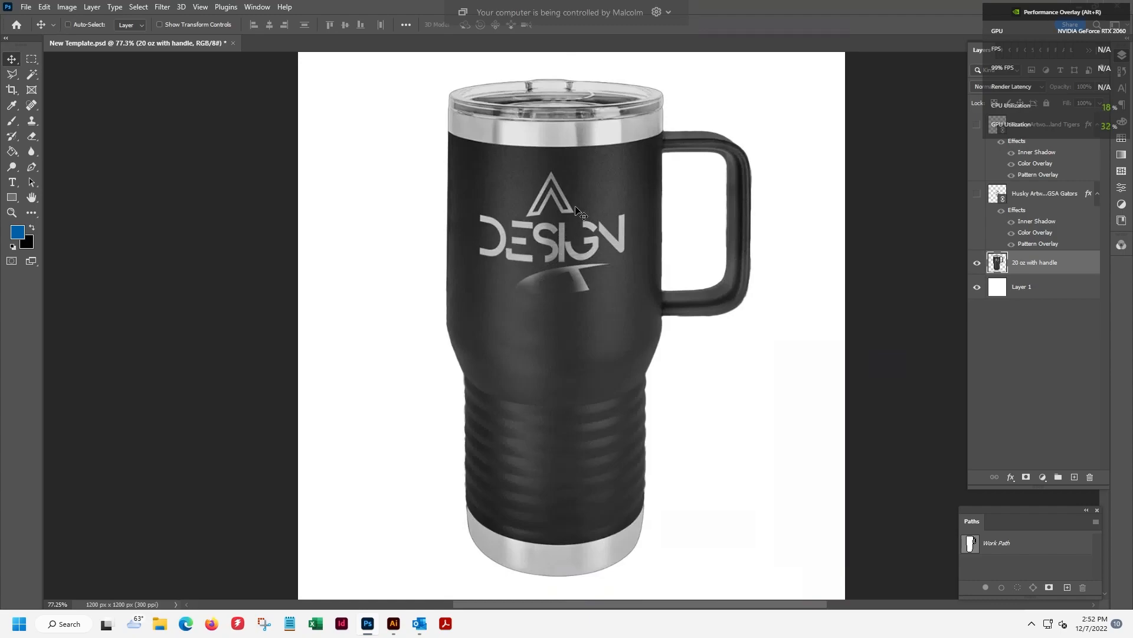
{"action": "key", "text": "ctrl+bracketright"}
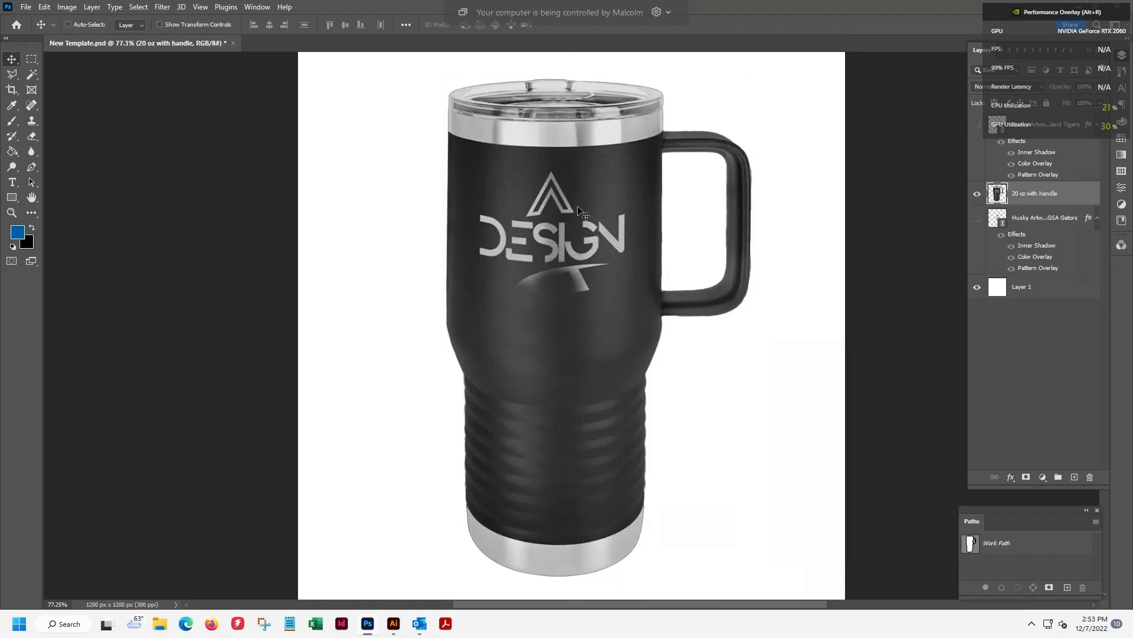
{"action": "key", "text": "ctrl+plus"}
{"action": "key", "text": "ctrl+plus"}
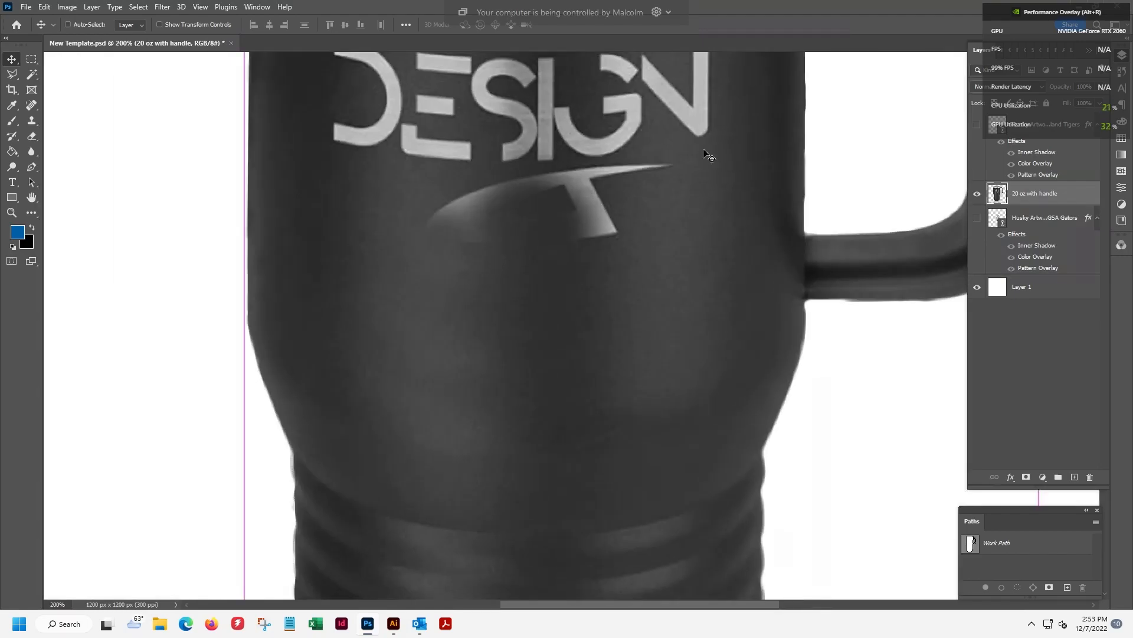
{"action": "left_click_drag", "start_coordinate": [709, 155], "coordinate": [710, 385]}
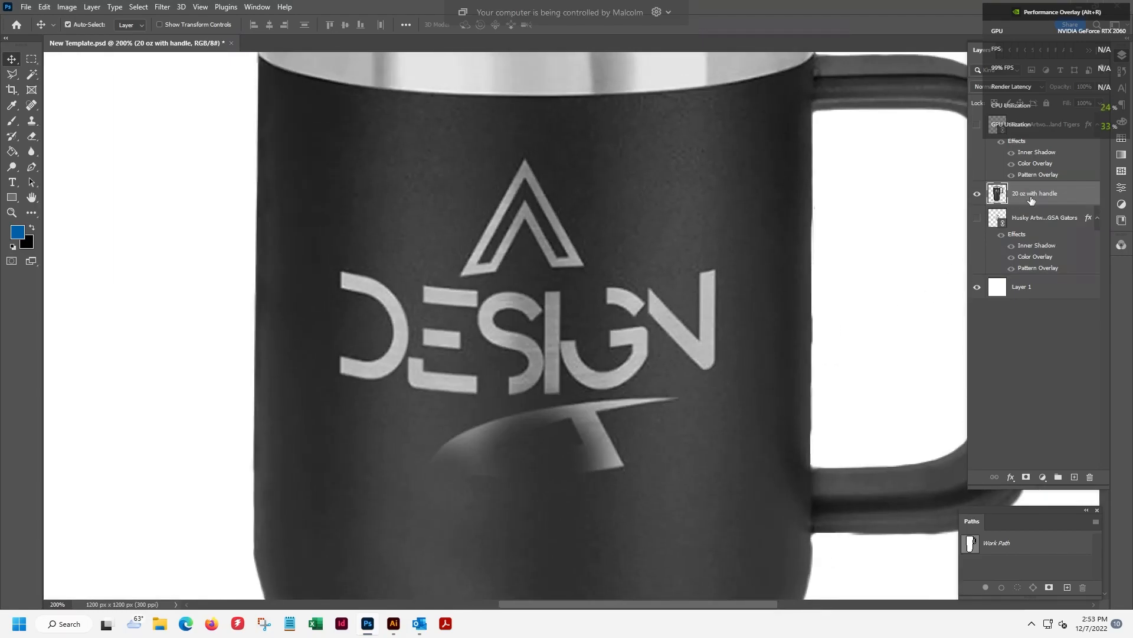
{"action": "left_click_drag", "start_coordinate": [1032, 211], "coordinate": [1032, 267]}
{"action": "left_click", "coordinate": [978, 193]}
{"action": "left_click", "coordinate": [977, 194]}
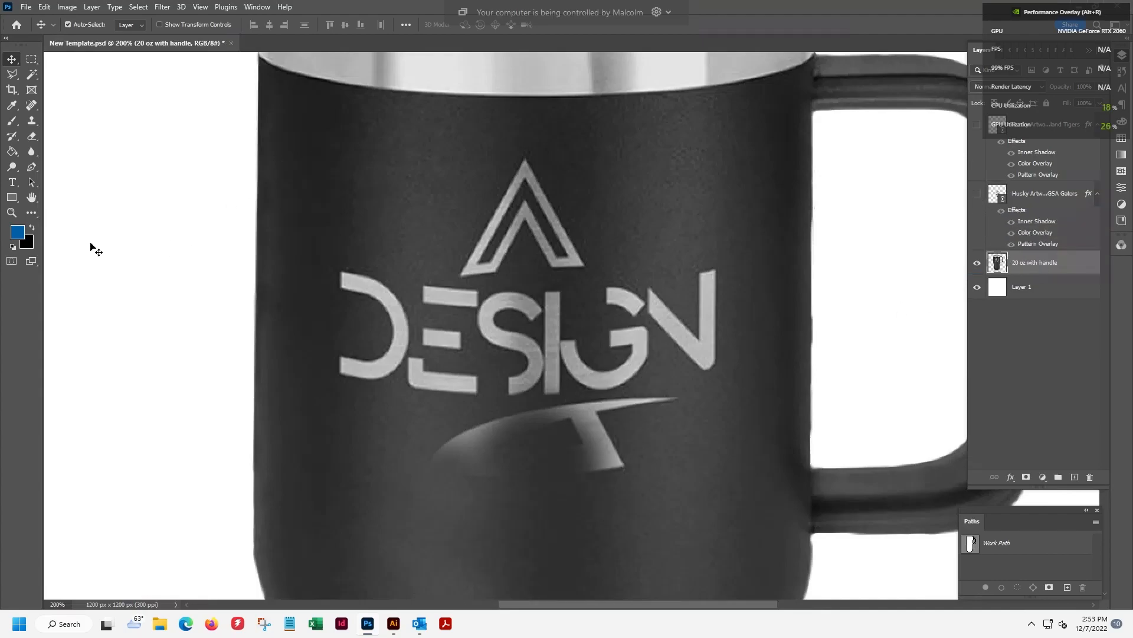
Choose the Clone Stamp tool and set its soft brush size to 50 px
{"action": "left_click", "coordinate": [31, 121]}
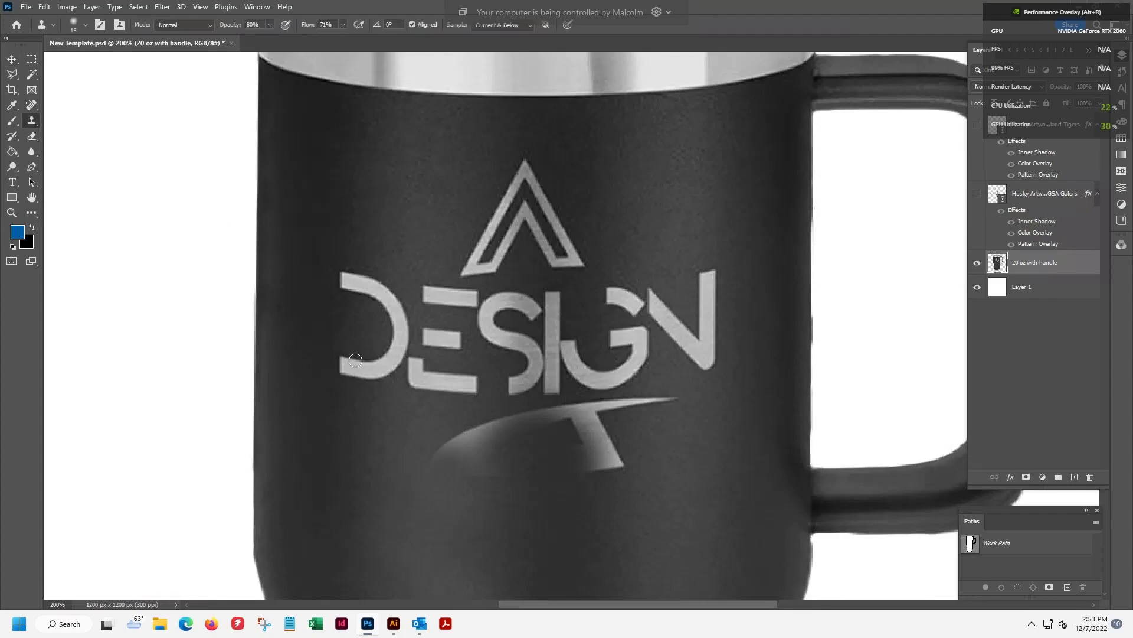
{"action": "key", "text": "bracketright"}
{"action": "key", "text": "bracketright"}
{"action": "key", "text": "bracketright"}
{"action": "key", "text": "bracketright"}
{"action": "key", "text": "bracketright"}
{"action": "key", "text": "bracketright"}
{"action": "key", "text": "bracketright"}
{"action": "key", "text": "bracketright"}
{"action": "key", "text": "bracketright"}
{"action": "key", "text": "bracketright"}
{"action": "key", "text": "bracketleft"}
{"action": "key", "text": "bracketleft"}
{"action": "key", "text": "bracketleft"}
{"action": "key", "text": "bracketleft"}
{"action": "key", "text": "bracketleft"}
{"action": "key", "text": "bracketright"}
{"action": "key", "text": "bracketright"}
{"action": "key", "text": "bracketright"}
{"action": "key", "text": "bracketright"}
{"action": "left_click", "coordinate": [74, 26]}
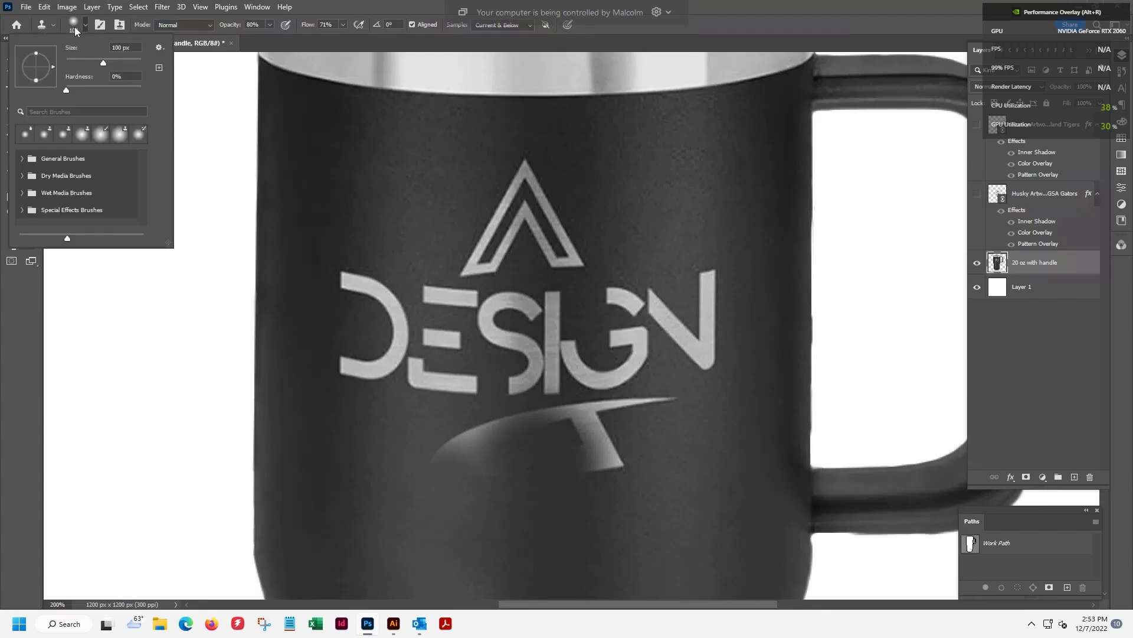
{"action": "left_click", "coordinate": [75, 27]}
{"action": "key", "text": "bracketleft"}
{"action": "key", "text": "bracketleft"}
{"action": "key", "text": "bracketleft"}
{"action": "key", "text": "bracketleft"}
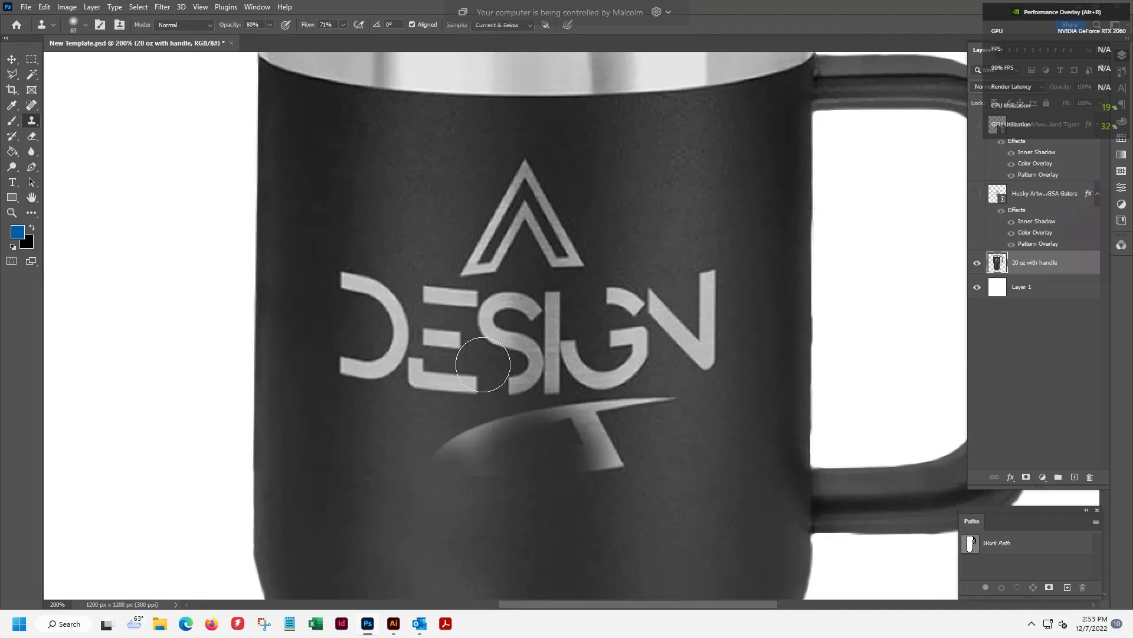
{"action": "key", "text": "bracketright"}
{"action": "key", "text": "bracketright"}
{"action": "key", "text": "bracketright"}
{"action": "key", "text": "bracketleft"}
{"action": "key", "text": "bracketleft"}
{"action": "key", "text": "bracketleft"}
{"action": "key", "text": "bracketleft"}
Clone dark mug surface over the lower edge of the swoosh beneath the DESIGN lettering, undoing strokes that do not blend
{"action": "left_click_drag", "start_coordinate": [471, 491], "coordinate": [471, 425]}
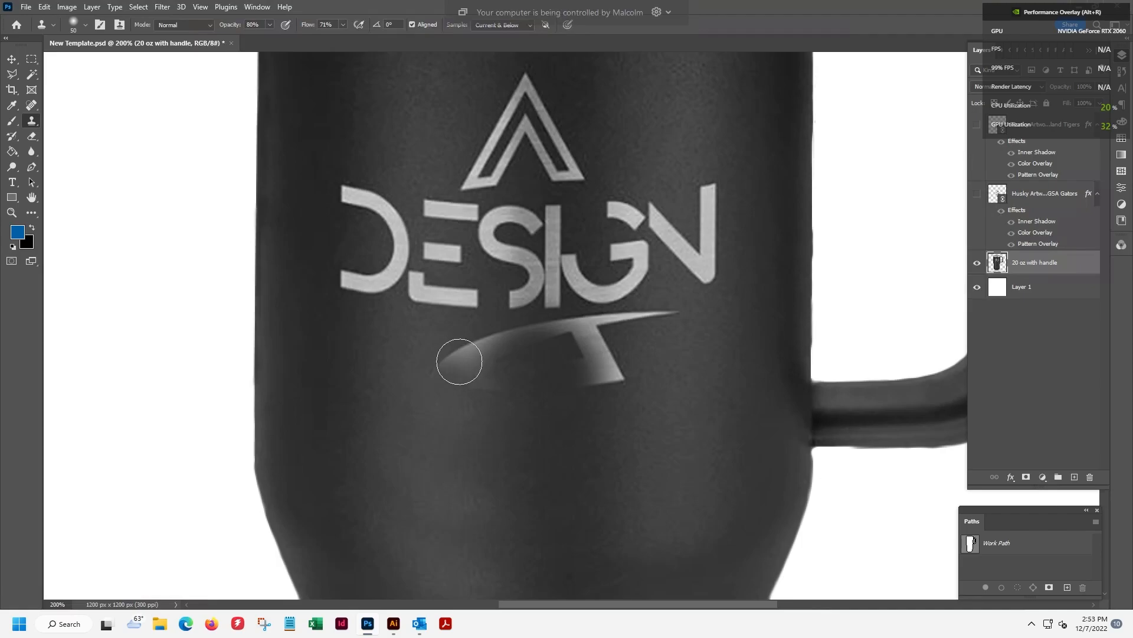
{"action": "left_click_drag", "start_coordinate": [452, 450], "coordinate": [465, 379]}
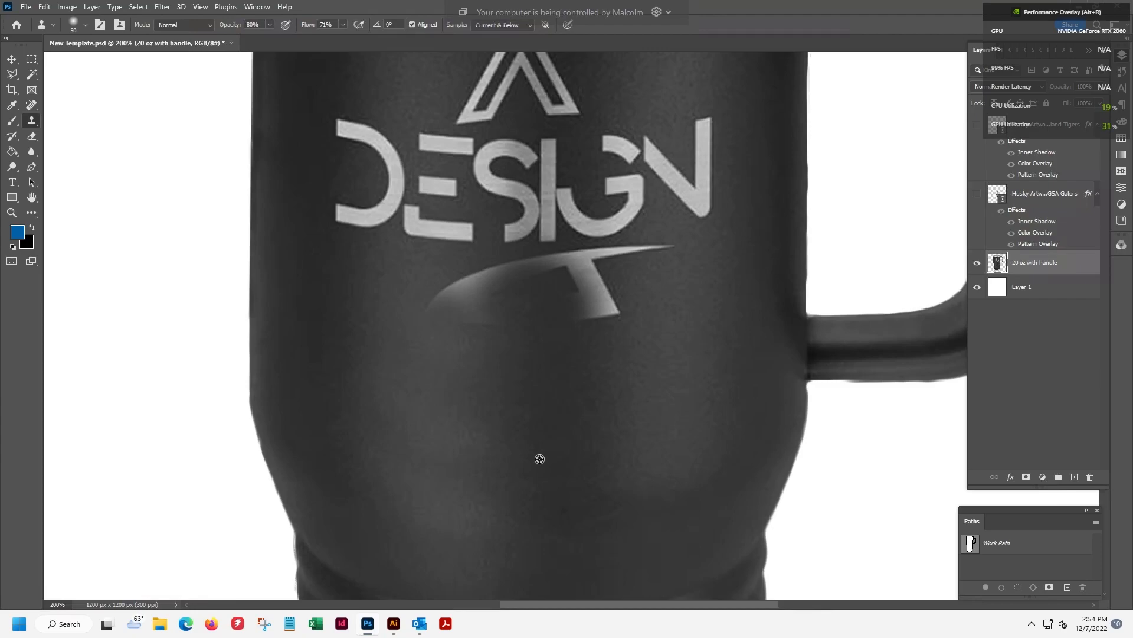
{"action": "left_click_drag", "start_coordinate": [588, 318], "coordinate": [617, 310]}
{"action": "mouse_move", "coordinate": [563, 314]}
{"action": "left_mouse_down"}
{"action": "mouse_move", "coordinate": [589, 315]}
{"action": "mouse_move", "coordinate": [566, 321]}
{"action": "mouse_move", "coordinate": [612, 316]}
{"action": "mouse_move", "coordinate": [459, 314]}
{"action": "mouse_move", "coordinate": [600, 304]}
{"action": "mouse_move", "coordinate": [465, 300]}
{"action": "mouse_move", "coordinate": [524, 299]}
{"action": "mouse_move", "coordinate": [590, 276]}
{"action": "mouse_move", "coordinate": [479, 273]}
{"action": "mouse_move", "coordinate": [511, 295]}
{"action": "left_mouse_up"}
{"action": "key", "text": "ctrl+z"}
{"action": "key", "text": "ctrl+z"}
{"action": "mouse_move", "coordinate": [540, 311]}
{"action": "left_mouse_down"}
{"action": "mouse_move", "coordinate": [586, 313]}
{"action": "mouse_move", "coordinate": [430, 311]}
{"action": "mouse_move", "coordinate": [573, 312]}
{"action": "mouse_move", "coordinate": [631, 292]}
{"action": "mouse_move", "coordinate": [474, 302]}
{"action": "mouse_move", "coordinate": [567, 315]}
{"action": "mouse_move", "coordinate": [626, 305]}
{"action": "mouse_move", "coordinate": [553, 311]}
{"action": "left_mouse_up"}
Set the Clone Stamp opacity to 100% and clone mug surface over the rest of the swoosh and the lettering's bottom edge
{"action": "left_click", "coordinate": [270, 25]}
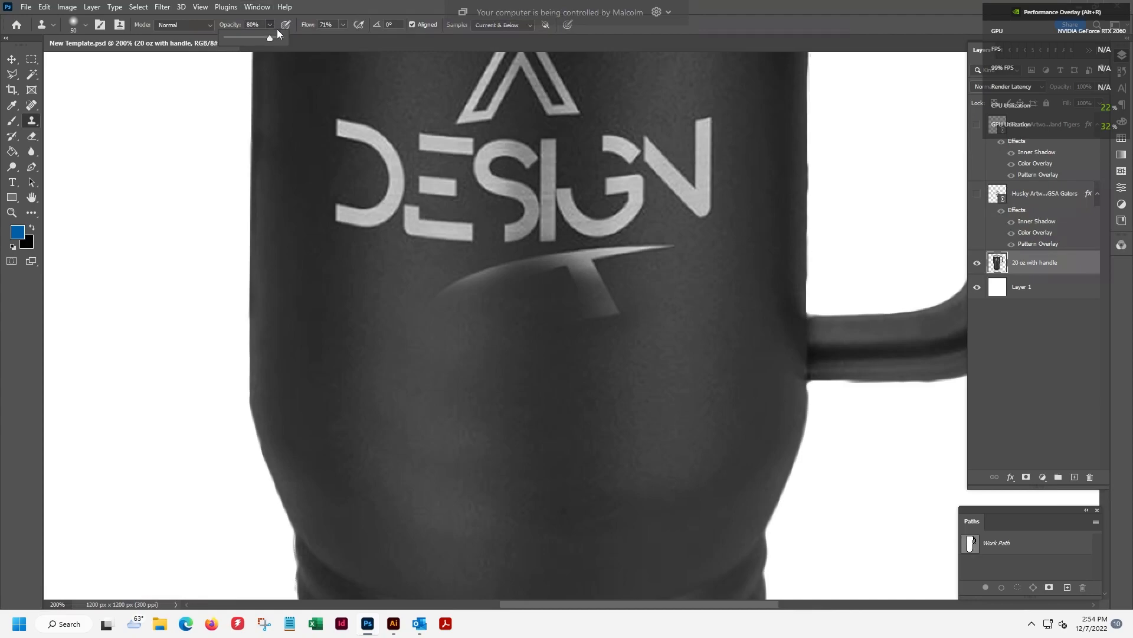
{"action": "left_click", "coordinate": [324, 8]}
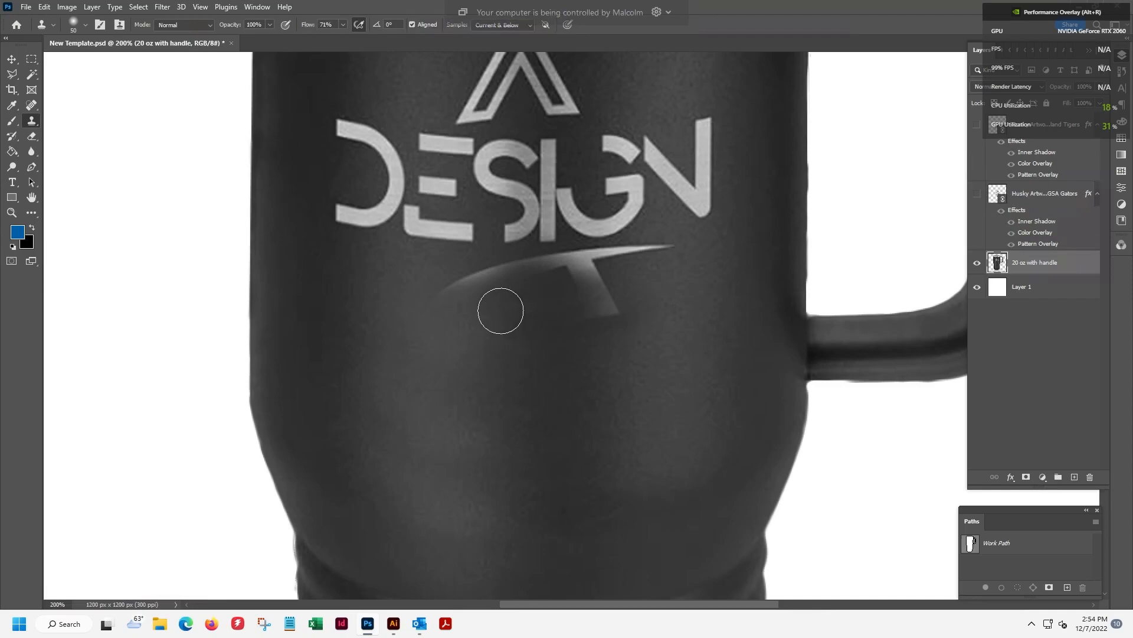
{"action": "left_click", "coordinate": [569, 435], "text": "alt"}
{"action": "left_click_drag", "start_coordinate": [610, 336], "coordinate": [576, 327]}
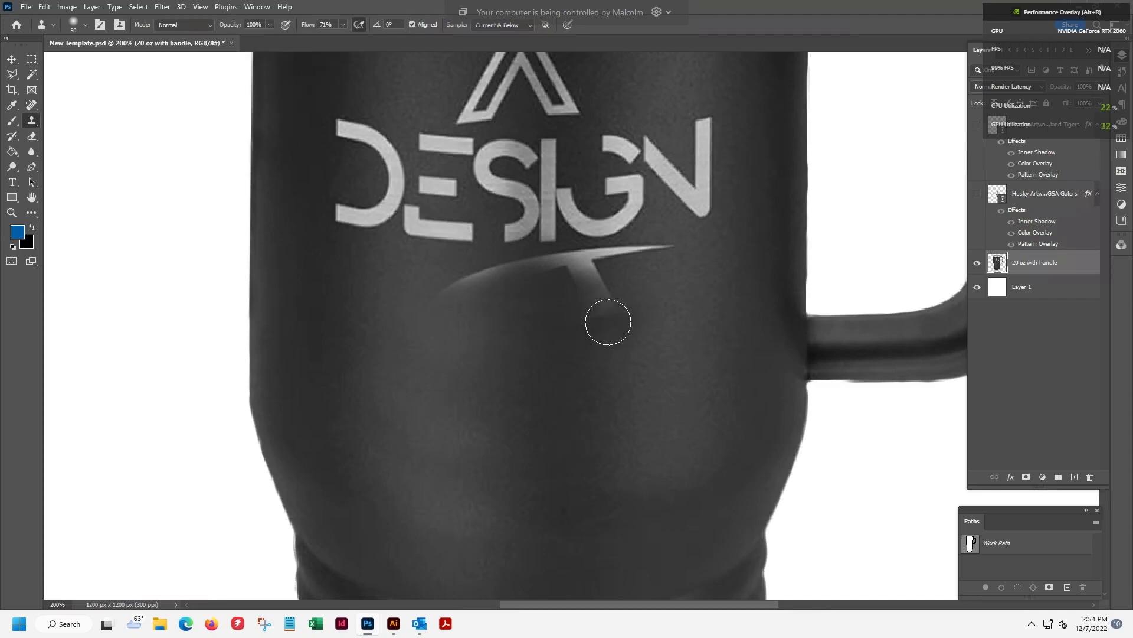
{"action": "key", "text": "ctrl+z"}
{"action": "mouse_move", "coordinate": [549, 325]}
{"action": "left_mouse_down"}
{"action": "mouse_move", "coordinate": [631, 321]}
{"action": "mouse_move", "coordinate": [453, 291]}
{"action": "mouse_move", "coordinate": [609, 295]}
{"action": "mouse_move", "coordinate": [628, 289]}
{"action": "mouse_move", "coordinate": [472, 285]}
{"action": "mouse_move", "coordinate": [647, 256]}
{"action": "mouse_move", "coordinate": [472, 263]}
{"action": "mouse_move", "coordinate": [546, 268]}
{"action": "mouse_move", "coordinate": [668, 247]}
{"action": "mouse_move", "coordinate": [473, 262]}
{"action": "mouse_move", "coordinate": [602, 241]}
{"action": "mouse_move", "coordinate": [458, 240]}
{"action": "mouse_move", "coordinate": [543, 233]}
{"action": "mouse_move", "coordinate": [697, 422]}
{"action": "mouse_move", "coordinate": [656, 393]}
{"action": "left_mouse_up"}
{"action": "key", "text": "ctrl+z"}
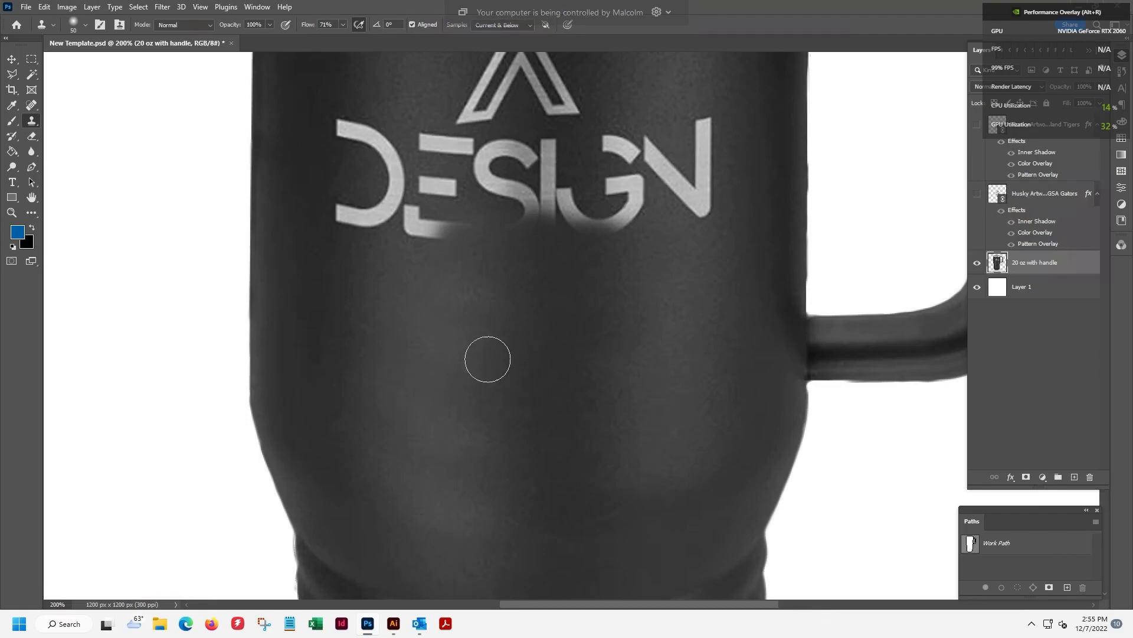
{"action": "left_click_drag", "start_coordinate": [517, 365], "coordinate": [521, 459]}
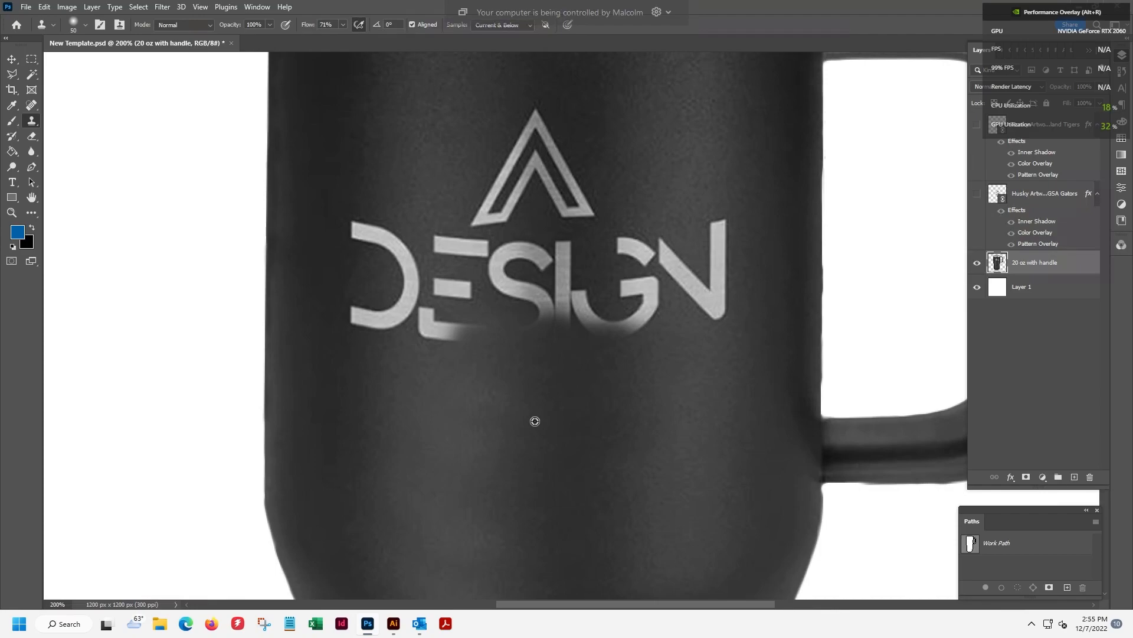
{"action": "mouse_move", "coordinate": [541, 377]}
{"action": "left_mouse_down"}
{"action": "mouse_move", "coordinate": [513, 285]}
{"action": "mouse_move", "coordinate": [530, 219]}
{"action": "mouse_move", "coordinate": [456, 173]}
{"action": "mouse_move", "coordinate": [566, 152]}
{"action": "mouse_move", "coordinate": [664, 185]}
{"action": "mouse_move", "coordinate": [737, 147]}
{"action": "mouse_move", "coordinate": [533, 98]}
{"action": "mouse_move", "coordinate": [441, 141]}
{"action": "mouse_move", "coordinate": [378, 145]}
{"action": "mouse_move", "coordinate": [399, 163]}
{"action": "mouse_move", "coordinate": [396, 189]}
{"action": "left_mouse_up"}
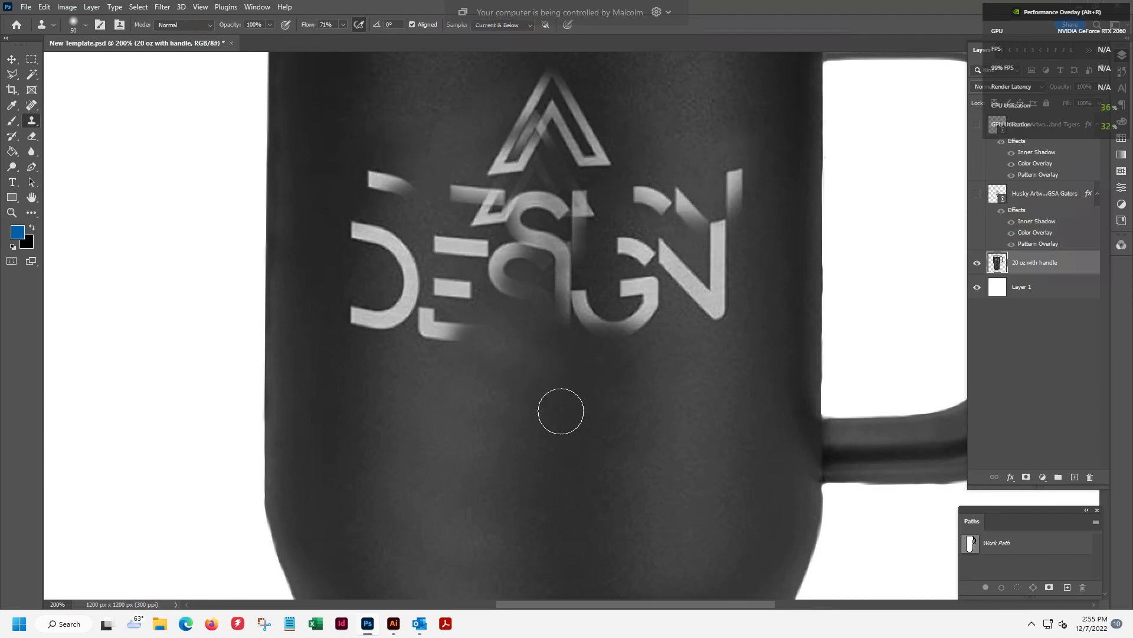
{"action": "key", "text": "ctrl+z"}
{"action": "key", "text": "ctrl+z"}
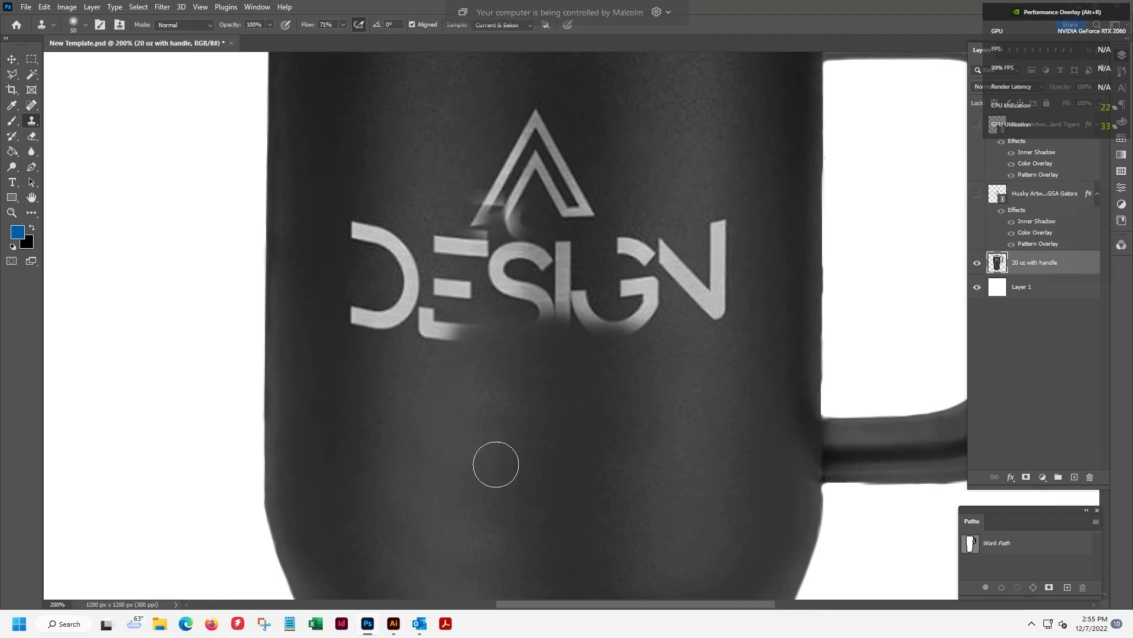
Clone dark surface from below over the lower part of the DESIGN lettering, leaving only the letter tops
{"action": "left_click_drag", "start_coordinate": [555, 484], "coordinate": [611, 376]}
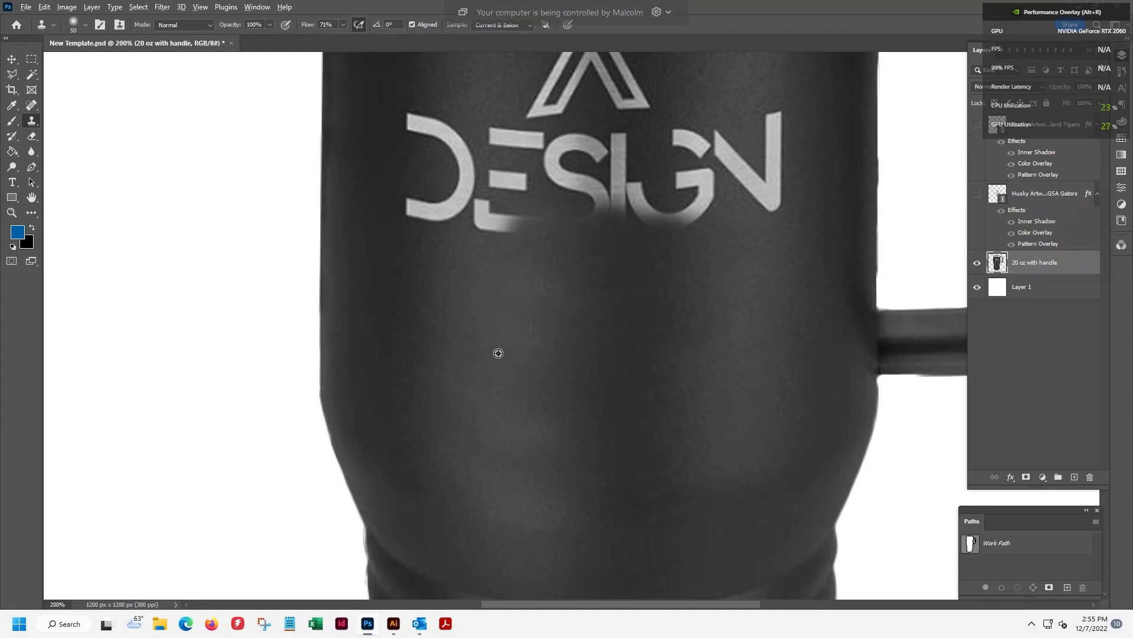
{"action": "mouse_move", "coordinate": [499, 248]}
{"action": "left_mouse_down"}
{"action": "mouse_move", "coordinate": [497, 216]}
{"action": "mouse_move", "coordinate": [395, 206]}
{"action": "mouse_move", "coordinate": [566, 217]}
{"action": "mouse_move", "coordinate": [490, 234]}
{"action": "mouse_move", "coordinate": [776, 207]}
{"action": "mouse_move", "coordinate": [712, 223]}
{"action": "mouse_move", "coordinate": [801, 205]}
{"action": "mouse_move", "coordinate": [788, 181]}
{"action": "mouse_move", "coordinate": [716, 196]}
{"action": "mouse_move", "coordinate": [435, 185]}
{"action": "mouse_move", "coordinate": [650, 184]}
{"action": "mouse_move", "coordinate": [748, 176]}
{"action": "mouse_move", "coordinate": [778, 160]}
{"action": "mouse_move", "coordinate": [680, 191]}
{"action": "mouse_move", "coordinate": [511, 191]}
{"action": "mouse_move", "coordinate": [411, 168]}
{"action": "mouse_move", "coordinate": [715, 166]}
{"action": "mouse_move", "coordinate": [782, 149]}
{"action": "mouse_move", "coordinate": [764, 163]}
{"action": "mouse_move", "coordinate": [669, 177]}
{"action": "mouse_move", "coordinate": [507, 171]}
{"action": "left_mouse_up"}
{"action": "left_click_drag", "start_coordinate": [583, 188], "coordinate": [579, 386]}
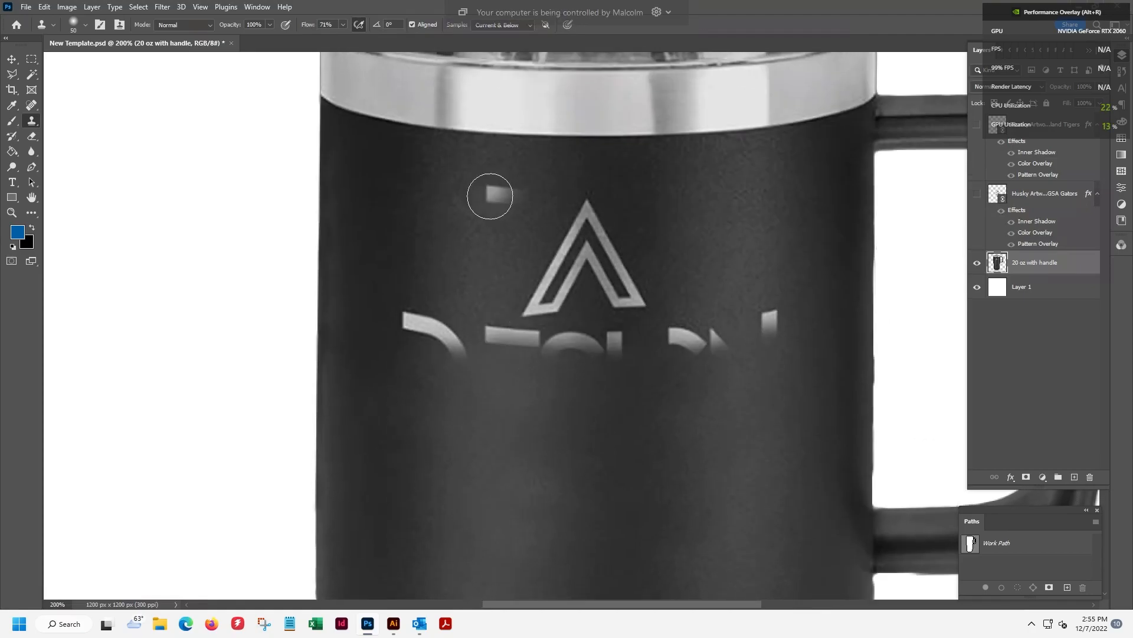
Set the Clone Stamp flow to 72% and reduce its brush size to 30 px, undoing a trial stroke above the triangle
{"action": "left_click", "coordinate": [342, 24]}
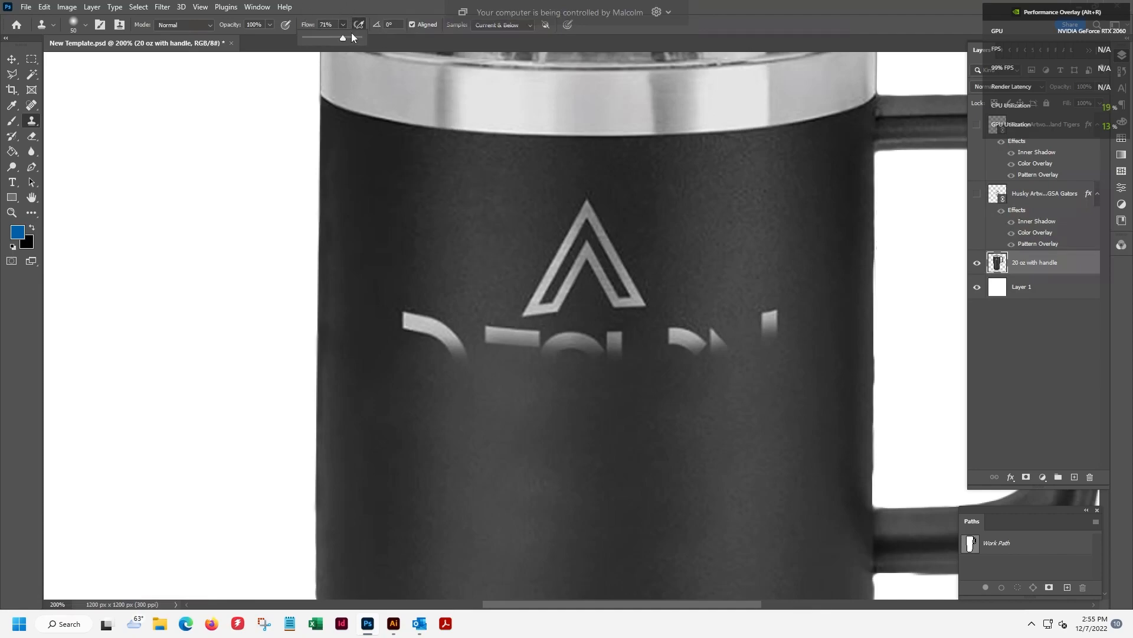
{"action": "left_click_drag", "start_coordinate": [353, 37], "coordinate": [343, 37]}
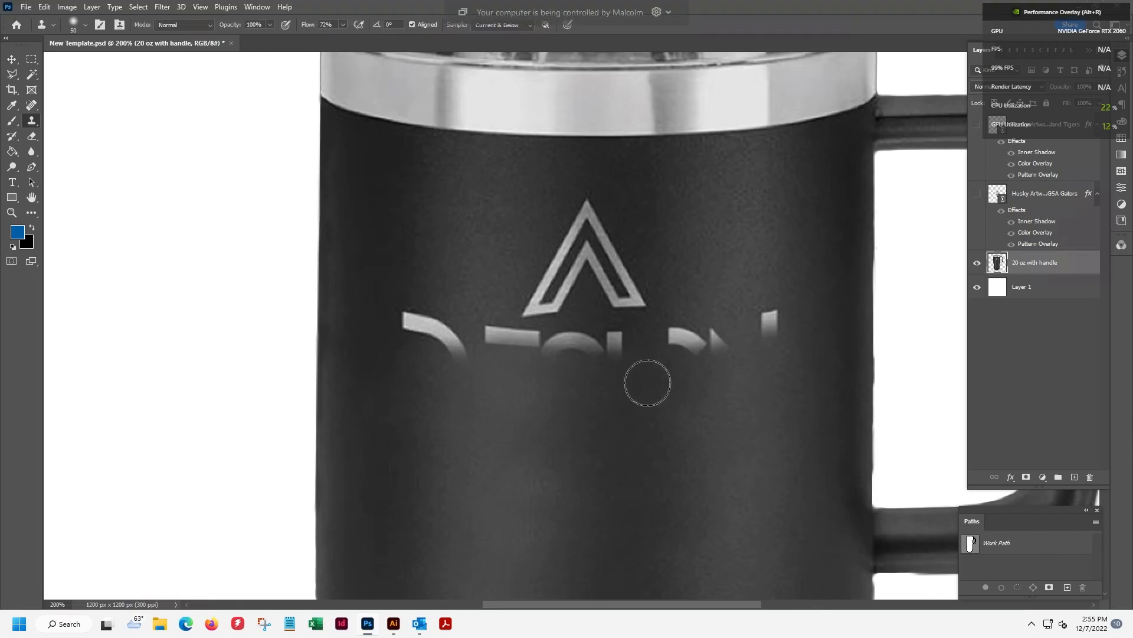
{"action": "left_click_drag", "start_coordinate": [471, 236], "coordinate": [476, 140]}
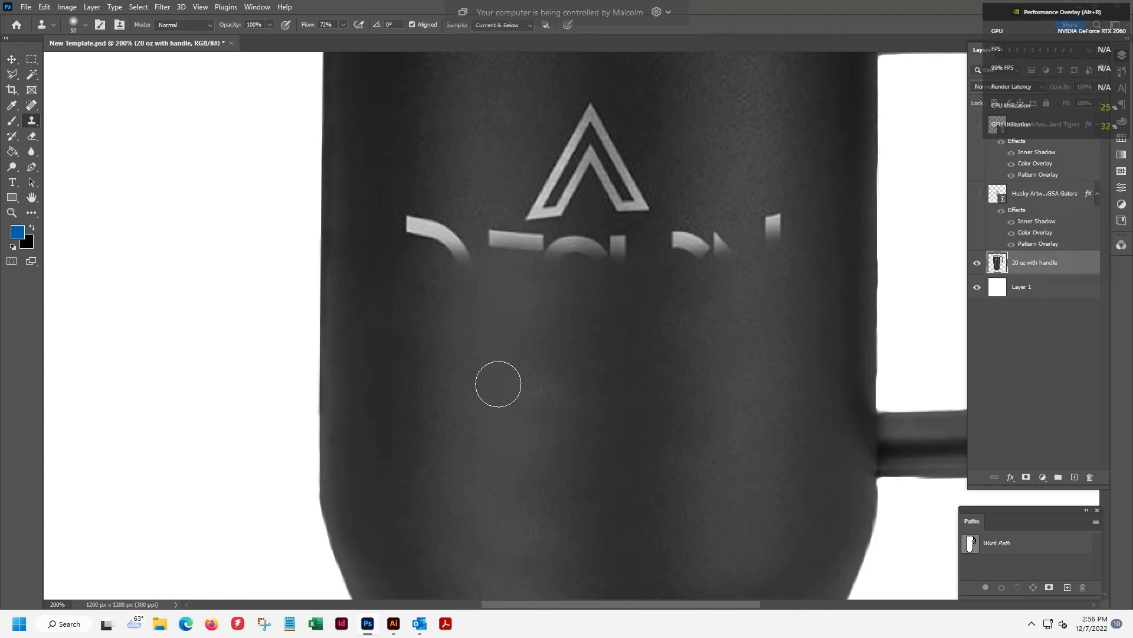
{"action": "scroll", "coordinate": [582, 460], "scroll_direction": "up", "scroll_amount": 3}
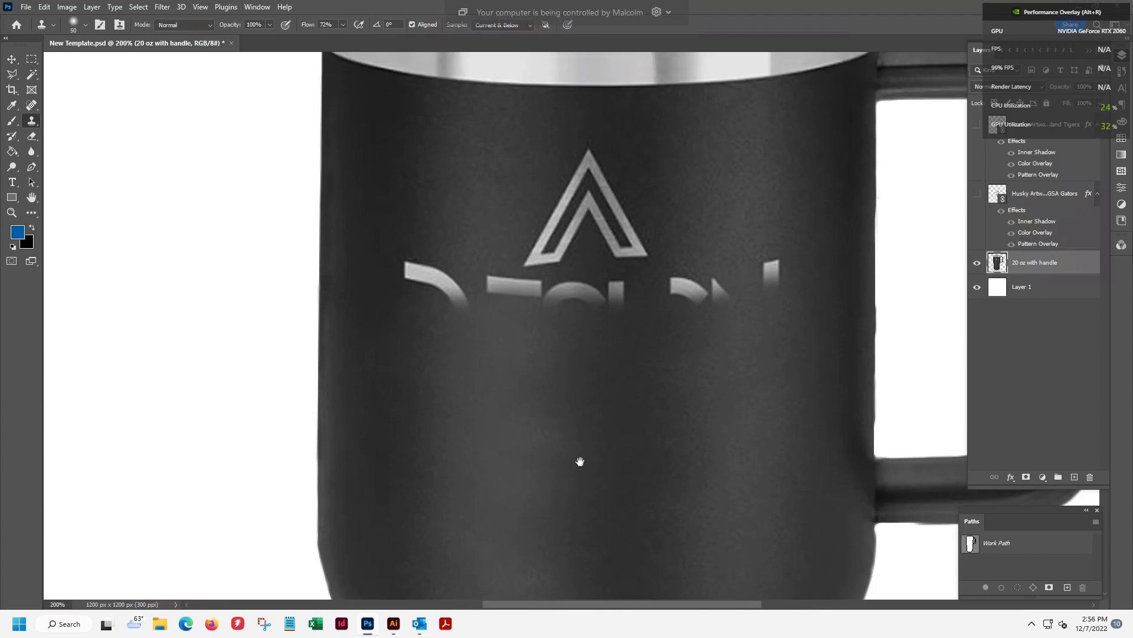
{"action": "left_click", "coordinate": [485, 216], "text": "alt"}
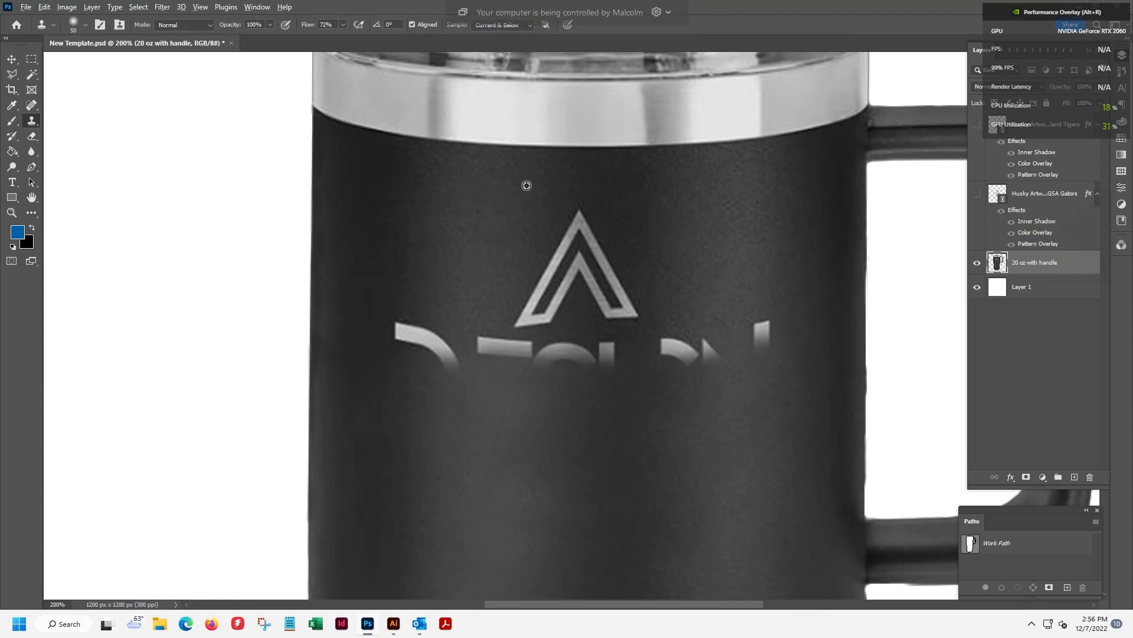
{"action": "left_click", "coordinate": [584, 173], "text": "alt"}
{"action": "left_click_drag", "start_coordinate": [585, 202], "coordinate": [585, 208]}
{"action": "key", "text": "ctrl+z"}
{"action": "key", "text": "bracketleft"}
{"action": "key", "text": "bracketleft"}
{"action": "key", "text": "bracketleft"}
Clone mug surface over the peak and upper half of the triangle logo
{"action": "left_click_drag", "start_coordinate": [578, 222], "coordinate": [580, 217]}
{"action": "left_click_drag", "start_coordinate": [548, 250], "coordinate": [567, 239]}
{"action": "key", "text": "ctrl+z"}
{"action": "mouse_move", "coordinate": [559, 227]}
{"action": "left_mouse_down"}
{"action": "mouse_move", "coordinate": [595, 226]}
{"action": "mouse_move", "coordinate": [561, 234]}
{"action": "left_mouse_up"}
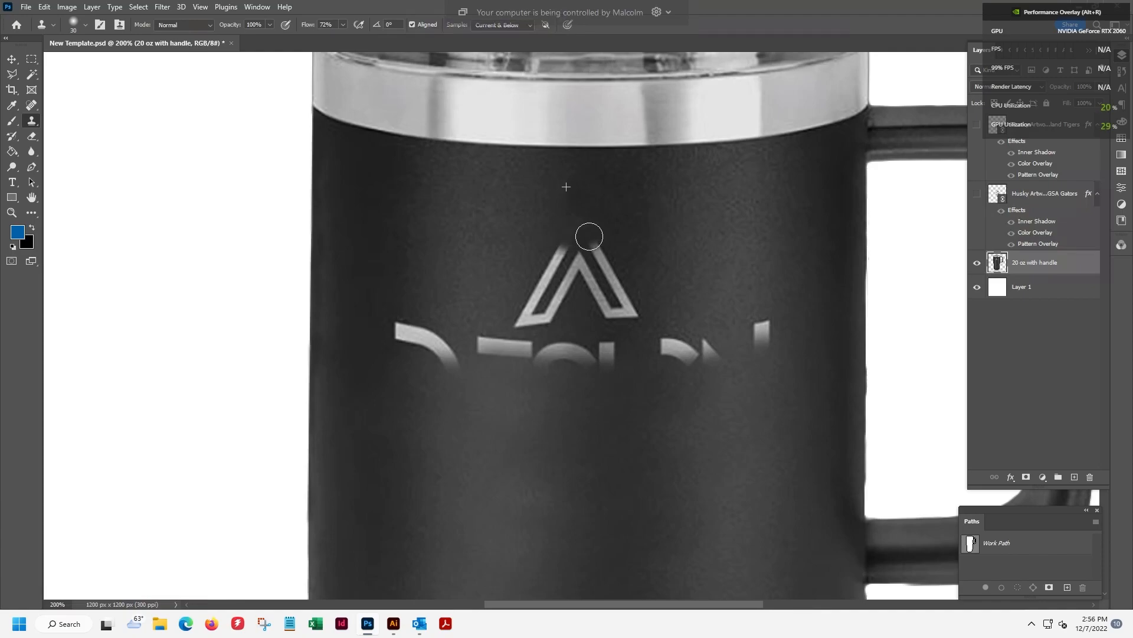
{"action": "mouse_move", "coordinate": [591, 239]}
{"action": "left_mouse_down"}
{"action": "mouse_move", "coordinate": [562, 242]}
{"action": "mouse_move", "coordinate": [597, 243]}
{"action": "left_mouse_up"}
{"action": "left_click", "coordinate": [548, 252], "text": "alt"}
{"action": "mouse_move", "coordinate": [564, 251]}
{"action": "left_mouse_down"}
{"action": "mouse_move", "coordinate": [613, 250]}
{"action": "mouse_move", "coordinate": [544, 261]}
{"action": "mouse_move", "coordinate": [610, 260]}
{"action": "mouse_move", "coordinate": [542, 267]}
{"action": "mouse_move", "coordinate": [624, 268]}
{"action": "mouse_move", "coordinate": [539, 275]}
{"action": "mouse_move", "coordinate": [627, 271]}
{"action": "left_mouse_up"}
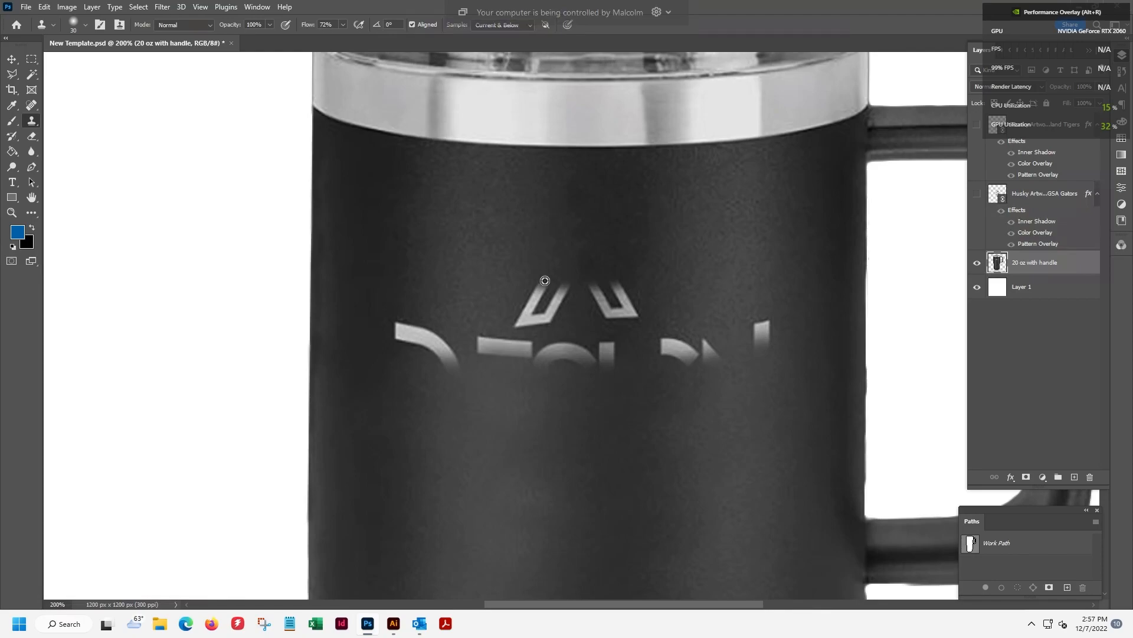
Clone mug surface over the remaining legs of the triangle and the leftover tops of the DESIGN letters
{"action": "mouse_move", "coordinate": [544, 284]}
{"action": "left_mouse_down"}
{"action": "mouse_move", "coordinate": [515, 288]}
{"action": "mouse_move", "coordinate": [655, 288]}
{"action": "mouse_move", "coordinate": [540, 298]}
{"action": "left_mouse_up"}
{"action": "key", "text": "ctrl+z"}
{"action": "left_click_drag", "start_coordinate": [540, 274], "coordinate": [587, 269]}
{"action": "mouse_move", "coordinate": [581, 275]}
{"action": "left_mouse_down"}
{"action": "mouse_move", "coordinate": [541, 271]}
{"action": "mouse_move", "coordinate": [602, 283]}
{"action": "mouse_move", "coordinate": [536, 286]}
{"action": "mouse_move", "coordinate": [643, 299]}
{"action": "mouse_move", "coordinate": [537, 285]}
{"action": "mouse_move", "coordinate": [637, 307]}
{"action": "mouse_move", "coordinate": [512, 321]}
{"action": "mouse_move", "coordinate": [634, 322]}
{"action": "mouse_move", "coordinate": [610, 329]}
{"action": "left_mouse_up"}
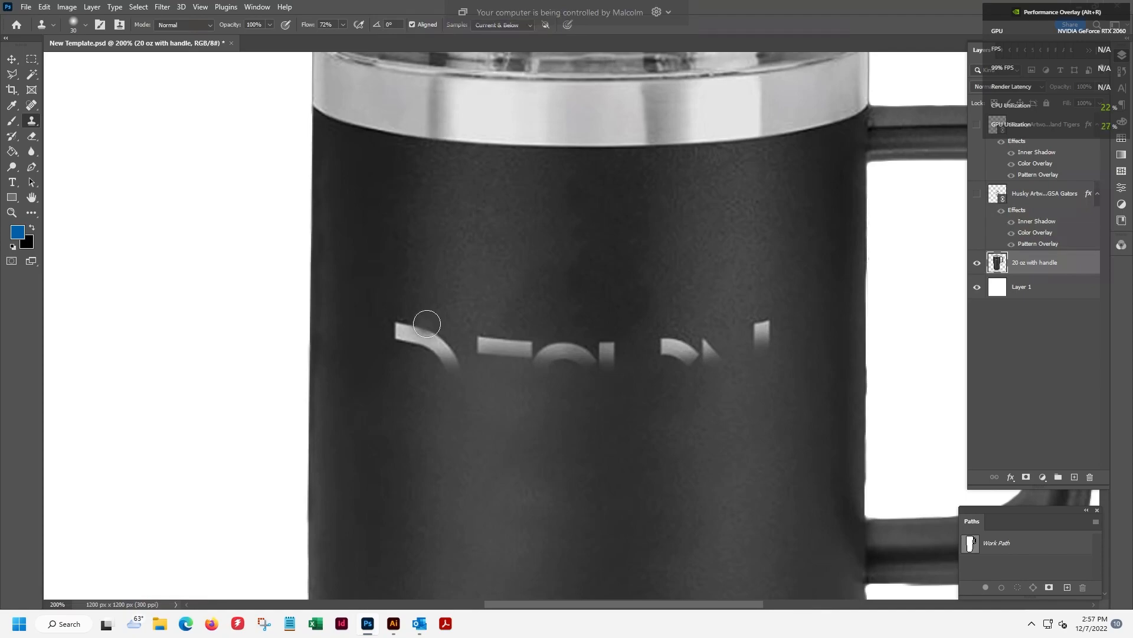
{"action": "mouse_move", "coordinate": [483, 347]}
{"action": "left_mouse_down"}
{"action": "mouse_move", "coordinate": [445, 356]}
{"action": "mouse_move", "coordinate": [446, 341]}
{"action": "mouse_move", "coordinate": [421, 354]}
{"action": "mouse_move", "coordinate": [419, 339]}
{"action": "mouse_move", "coordinate": [430, 335]}
{"action": "mouse_move", "coordinate": [419, 322]}
{"action": "mouse_move", "coordinate": [391, 335]}
{"action": "mouse_move", "coordinate": [407, 330]}
{"action": "mouse_move", "coordinate": [403, 308]}
{"action": "mouse_move", "coordinate": [415, 392]}
{"action": "mouse_move", "coordinate": [399, 318]}
{"action": "mouse_move", "coordinate": [408, 363]}
{"action": "mouse_move", "coordinate": [428, 354]}
{"action": "mouse_move", "coordinate": [489, 369]}
{"action": "mouse_move", "coordinate": [507, 346]}
{"action": "mouse_move", "coordinate": [500, 368]}
{"action": "mouse_move", "coordinate": [502, 347]}
{"action": "mouse_move", "coordinate": [527, 357]}
{"action": "mouse_move", "coordinate": [548, 342]}
{"action": "mouse_move", "coordinate": [578, 353]}
{"action": "mouse_move", "coordinate": [585, 341]}
{"action": "mouse_move", "coordinate": [586, 356]}
{"action": "mouse_move", "coordinate": [616, 373]}
{"action": "mouse_move", "coordinate": [684, 353]}
{"action": "mouse_move", "coordinate": [690, 335]}
{"action": "mouse_move", "coordinate": [682, 355]}
{"action": "mouse_move", "coordinate": [691, 336]}
{"action": "mouse_move", "coordinate": [719, 366]}
{"action": "mouse_move", "coordinate": [765, 319]}
{"action": "mouse_move", "coordinate": [769, 362]}
{"action": "left_mouse_up"}
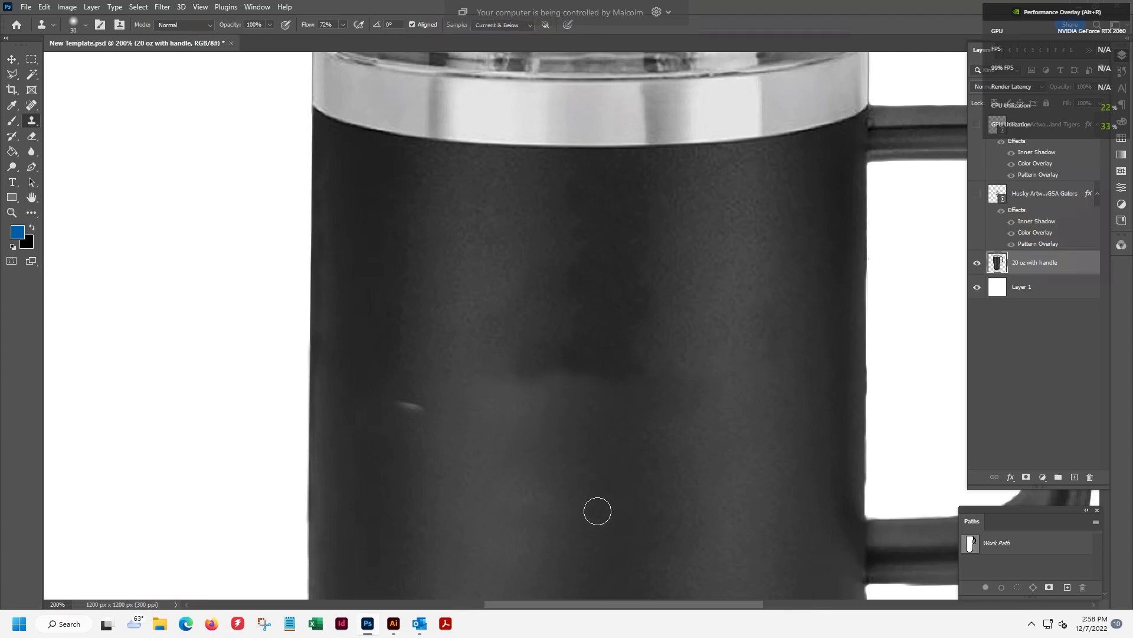
Clone dark surface over the stray light streak on the left side of the mug body
{"action": "mouse_move", "coordinate": [585, 537]}
{"action": "left_mouse_down"}
{"action": "mouse_move", "coordinate": [688, 379]}
{"action": "mouse_move", "coordinate": [628, 406]}
{"action": "mouse_move", "coordinate": [619, 427]}
{"action": "mouse_move", "coordinate": [682, 408]}
{"action": "left_mouse_up"}
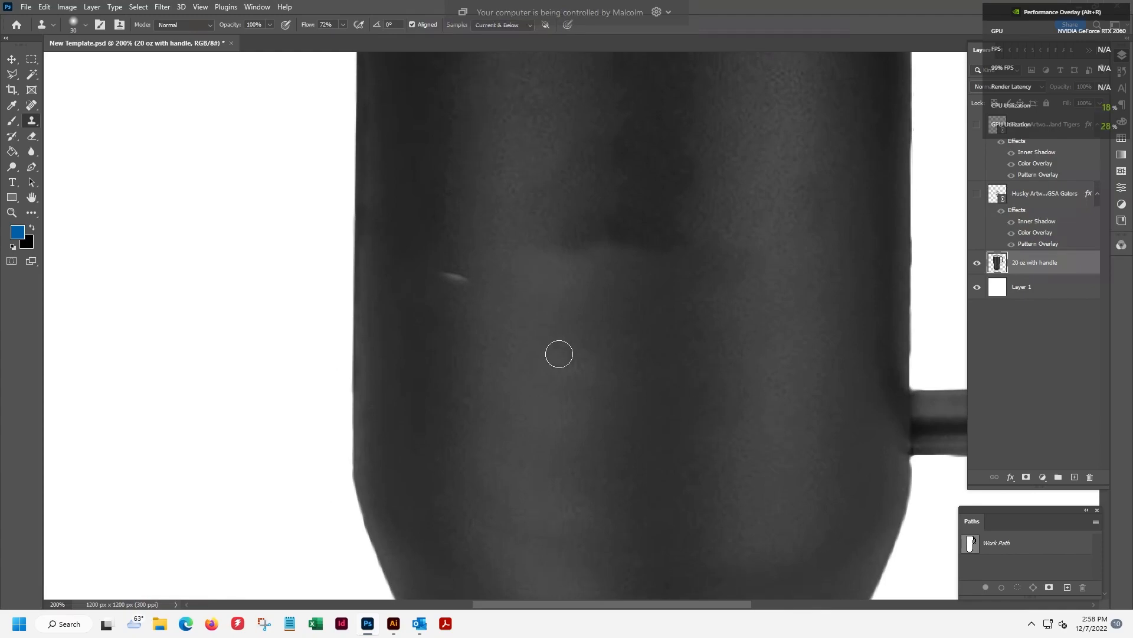
{"action": "left_click_drag", "start_coordinate": [653, 394], "coordinate": [659, 406]}
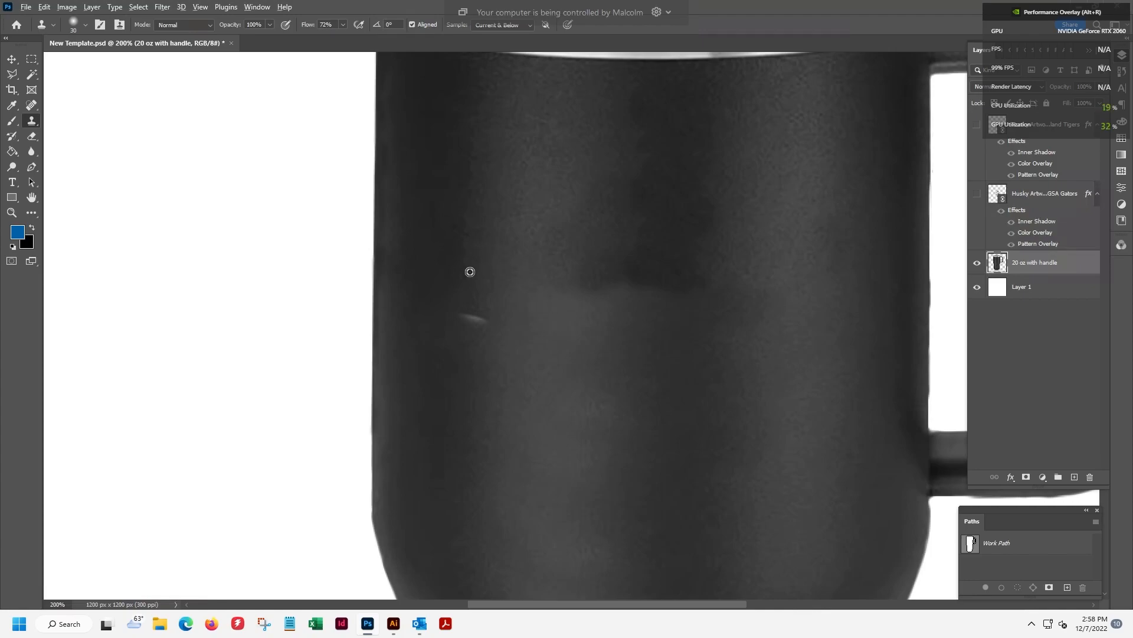
{"action": "left_click_drag", "start_coordinate": [473, 317], "coordinate": [493, 323]}
{"action": "left_click_drag", "start_coordinate": [450, 322], "coordinate": [450, 343]}
{"action": "left_click_drag", "start_coordinate": [538, 384], "coordinate": [526, 425]}
{"action": "left_click_drag", "start_coordinate": [392, 392], "coordinate": [388, 434]}
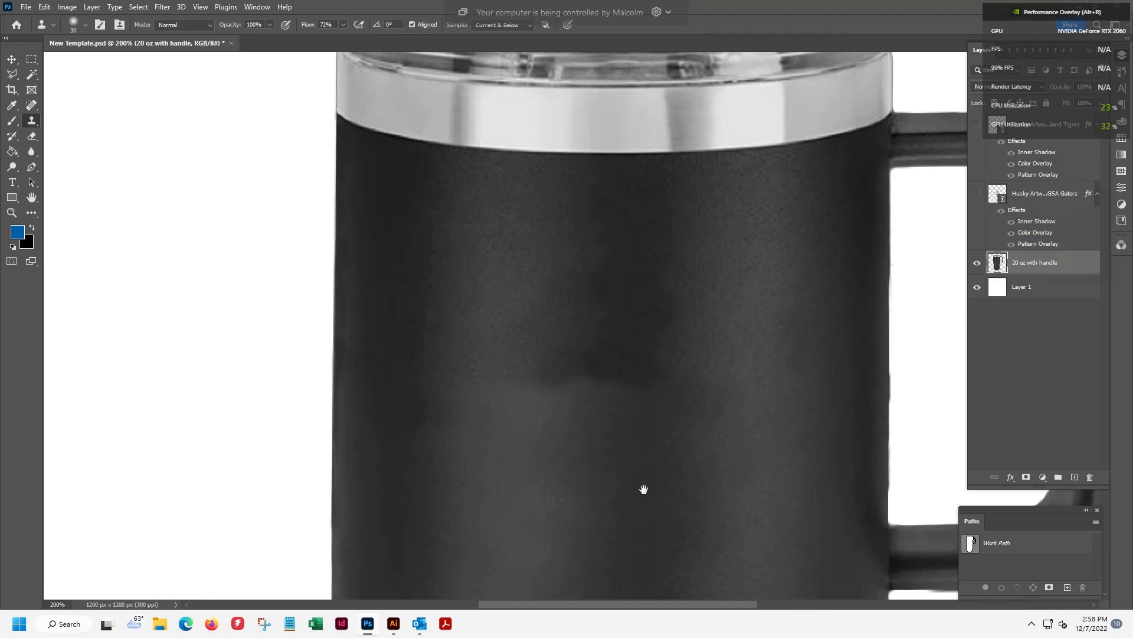
Set the Clone Stamp flow to 66% and enlarge its brush size to 70 px
{"action": "left_click_drag", "start_coordinate": [643, 489], "coordinate": [611, 466]}
{"action": "key", "text": "bracketright"}
{"action": "key", "text": "bracketright"}
{"action": "key", "text": "bracketright"}
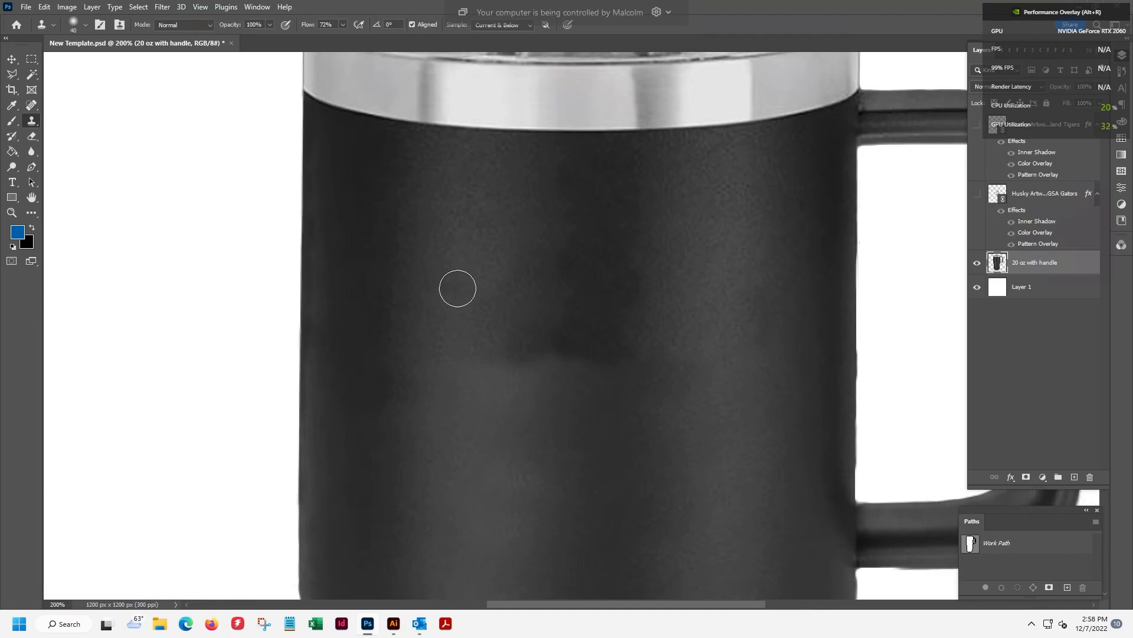
{"action": "left_click", "coordinate": [270, 23]}
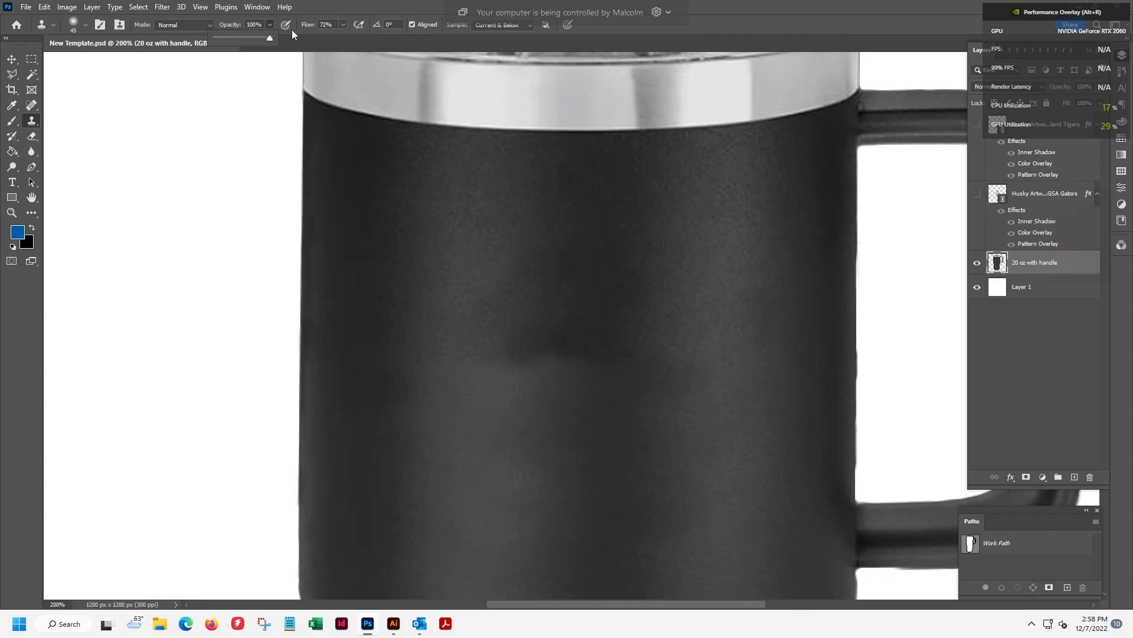
{"action": "left_click", "coordinate": [343, 24]}
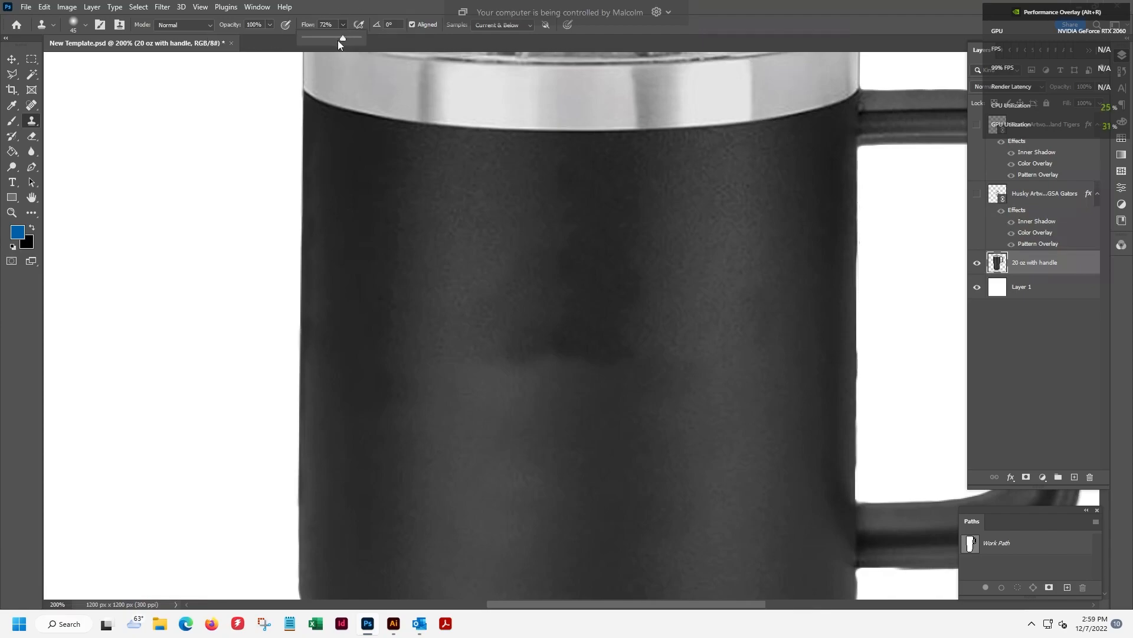
{"action": "left_click", "coordinate": [362, 11]}
{"action": "key", "text": "bracketright"}
{"action": "key", "text": "bracketright"}
{"action": "key", "text": "bracketright"}
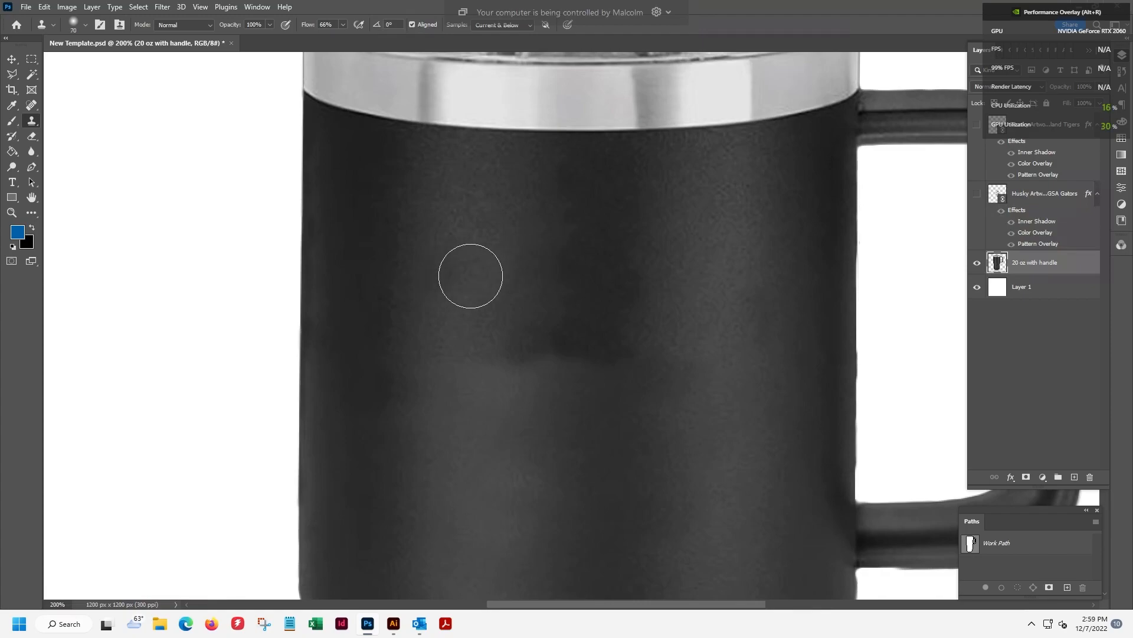
Clone the mug's upper highlight texture over the horizontal tonal seam and the lighter patch below it at mid-body
{"action": "left_click", "coordinate": [471, 274], "text": "alt"}
{"action": "mouse_move", "coordinate": [472, 366]}
{"action": "left_mouse_down"}
{"action": "mouse_move", "coordinate": [479, 412]}
{"action": "mouse_move", "coordinate": [452, 377]}
{"action": "mouse_move", "coordinate": [518, 347]}
{"action": "mouse_move", "coordinate": [475, 443]}
{"action": "mouse_move", "coordinate": [506, 465]}
{"action": "mouse_move", "coordinate": [478, 493]}
{"action": "mouse_move", "coordinate": [506, 512]}
{"action": "mouse_move", "coordinate": [620, 498]}
{"action": "left_mouse_up"}
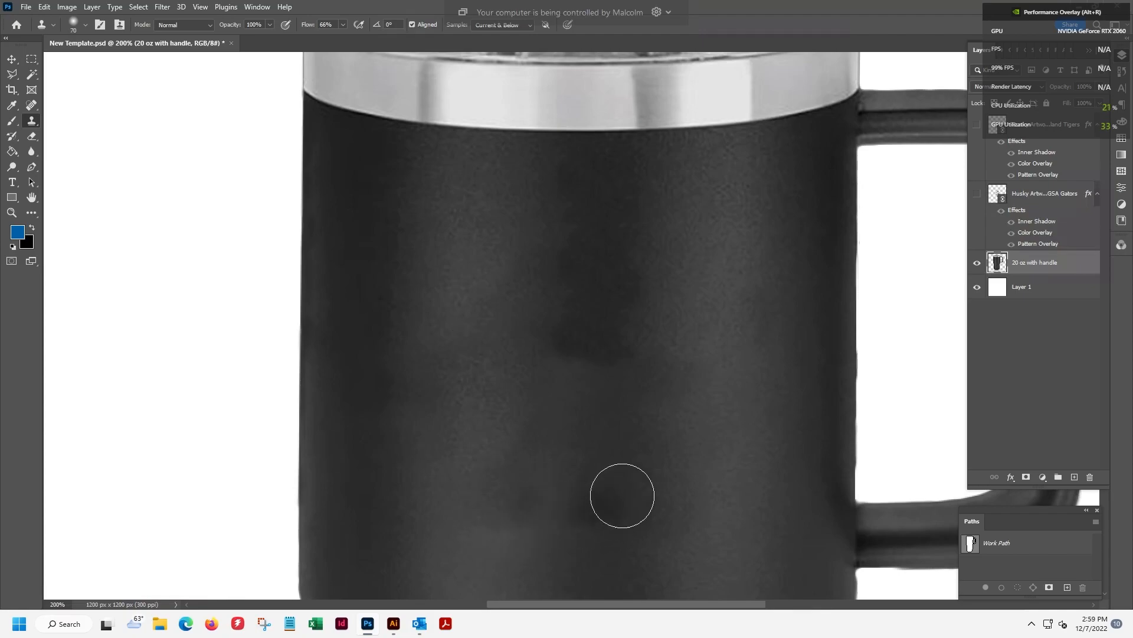
{"action": "scroll", "coordinate": [627, 303], "scroll_direction": "down", "scroll_amount": 5}
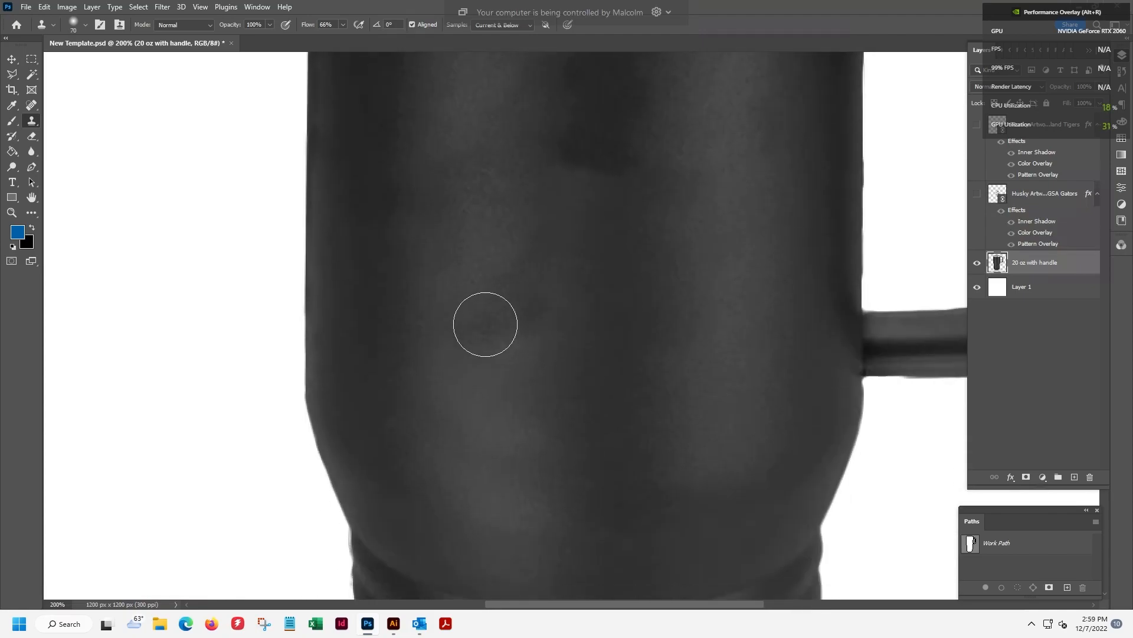
{"action": "left_click_drag", "start_coordinate": [618, 199], "coordinate": [617, 349]}
{"action": "left_click_drag", "start_coordinate": [465, 186], "coordinate": [474, 181]}
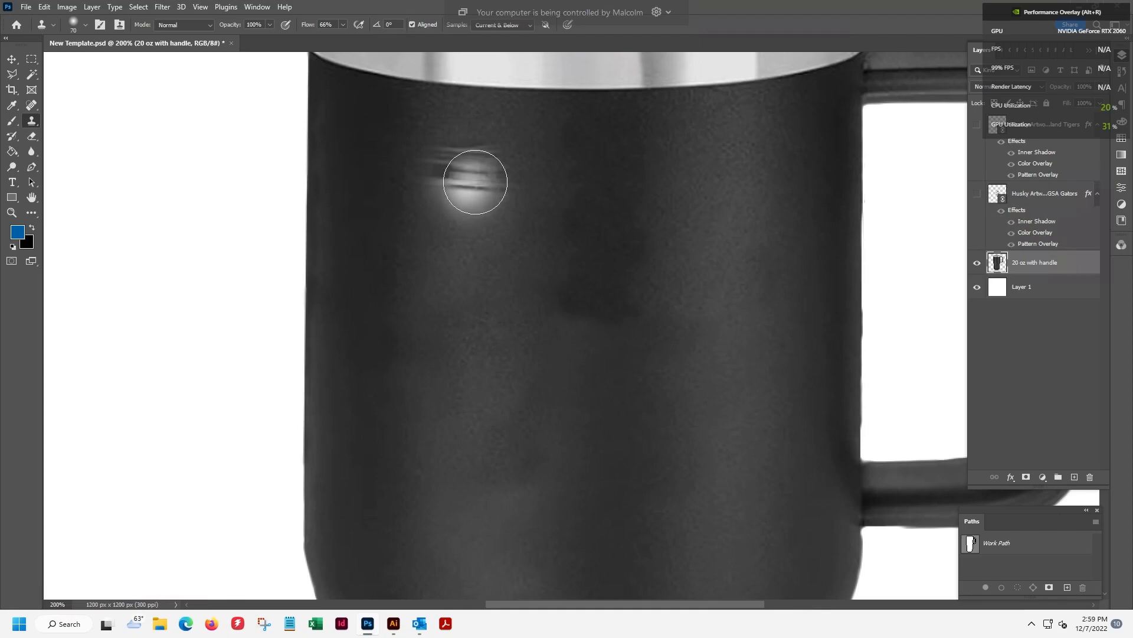
{"action": "key", "text": "ctrl+z"}
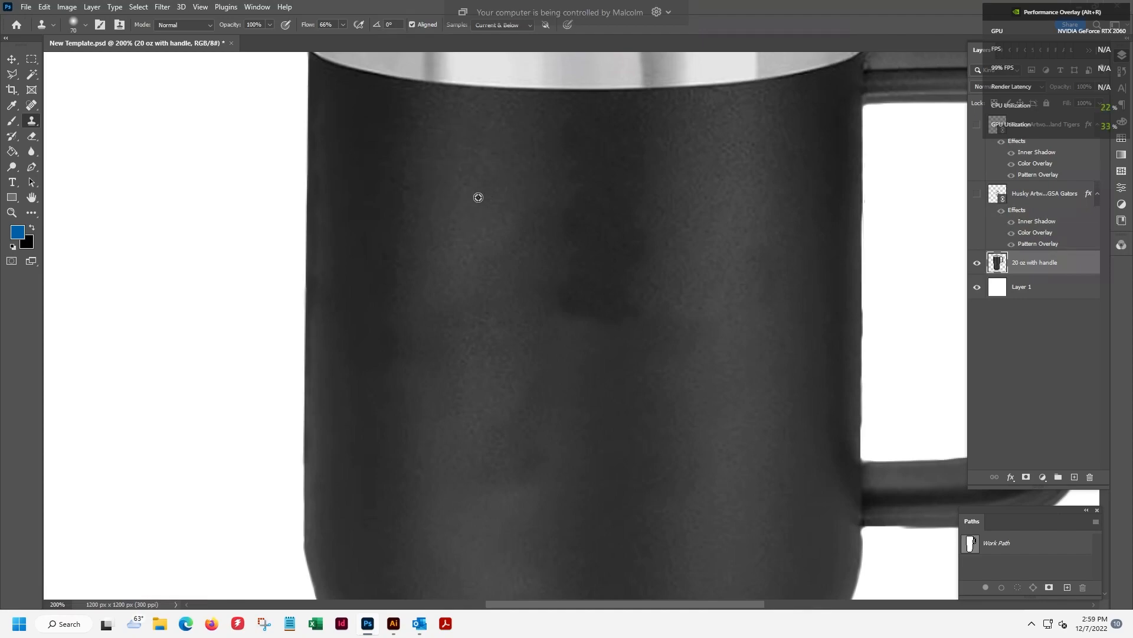
{"action": "scroll", "coordinate": [484, 358], "scroll_direction": "down", "scroll_amount": 3}
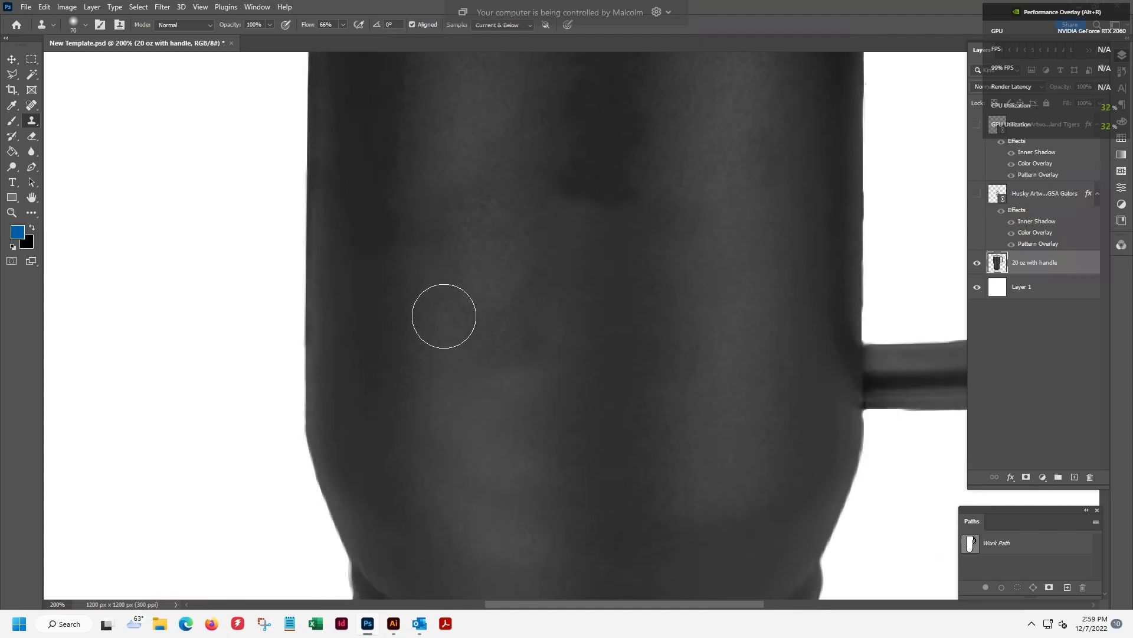
{"action": "mouse_move", "coordinate": [444, 352]}
{"action": "left_mouse_down"}
{"action": "mouse_move", "coordinate": [441, 308]}
{"action": "mouse_move", "coordinate": [458, 413]}
{"action": "mouse_move", "coordinate": [522, 399]}
{"action": "mouse_move", "coordinate": [498, 397]}
{"action": "left_mouse_up"}
{"action": "key", "text": "ctrl+z"}
{"action": "left_click_drag", "start_coordinate": [633, 356], "coordinate": [639, 452]}
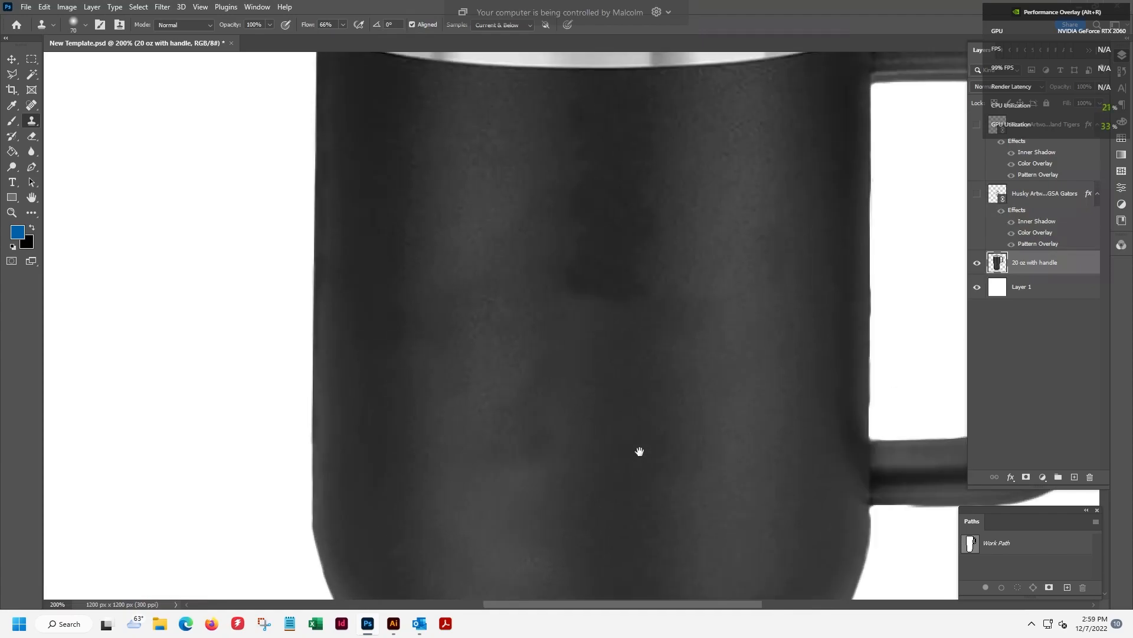
{"action": "left_click_drag", "start_coordinate": [463, 187], "coordinate": [475, 183]}
{"action": "key", "text": "ctrl+z"}
Clone mug surface over the blotchy lower part of the left highlight band, just above the taper
{"action": "left_click_drag", "start_coordinate": [602, 419], "coordinate": [577, 223]}
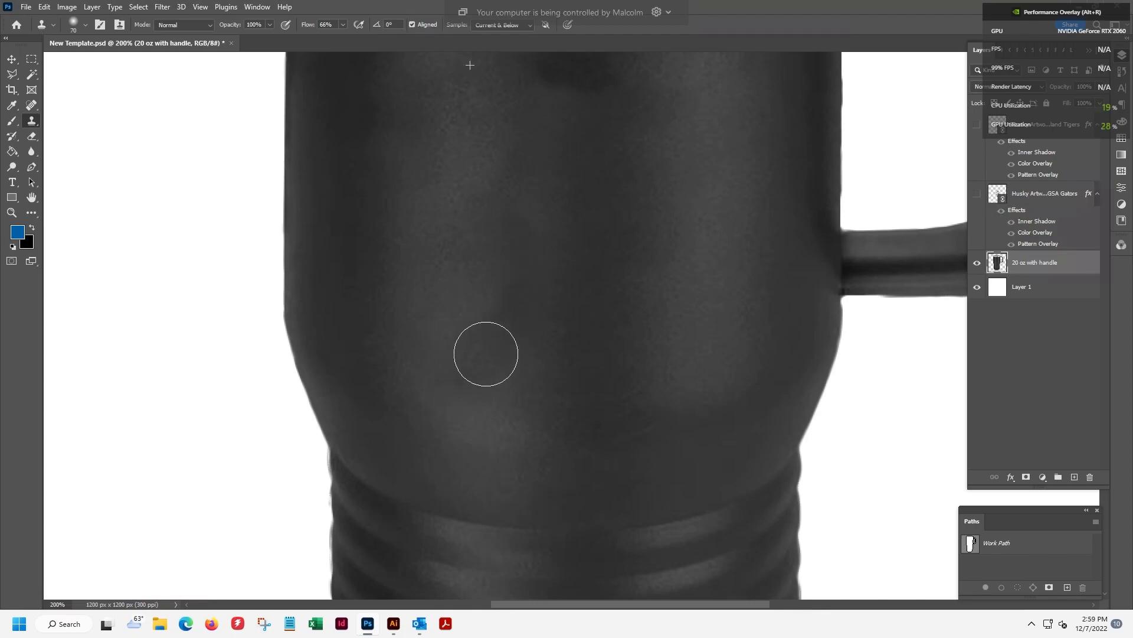
{"action": "left_click_drag", "start_coordinate": [689, 236], "coordinate": [653, 372]}
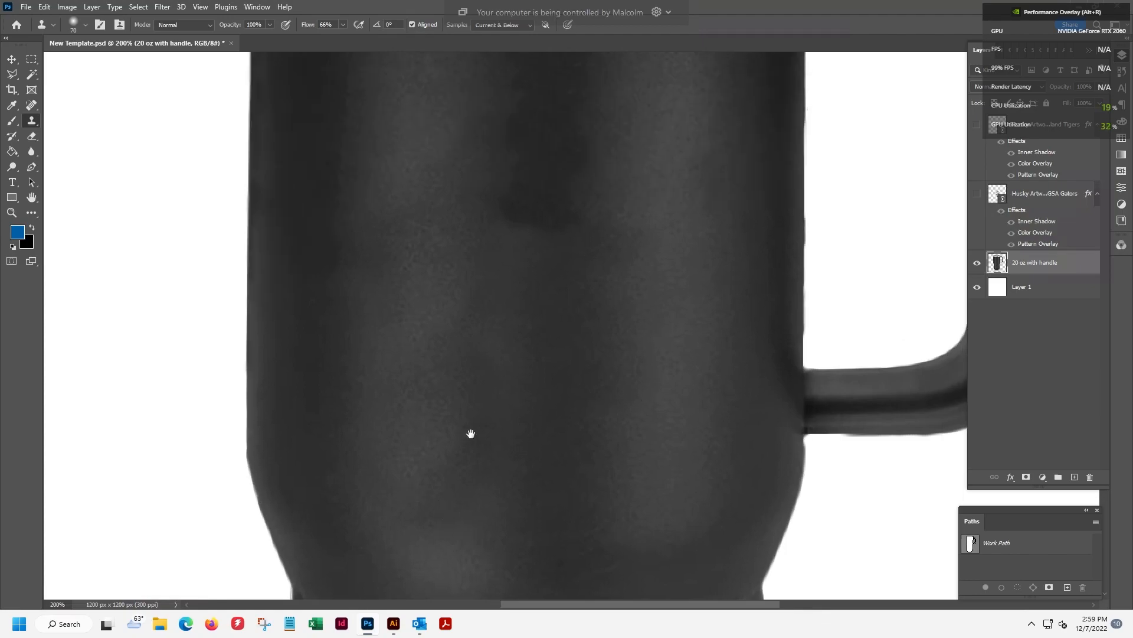
{"action": "left_click_drag", "start_coordinate": [471, 457], "coordinate": [470, 379]}
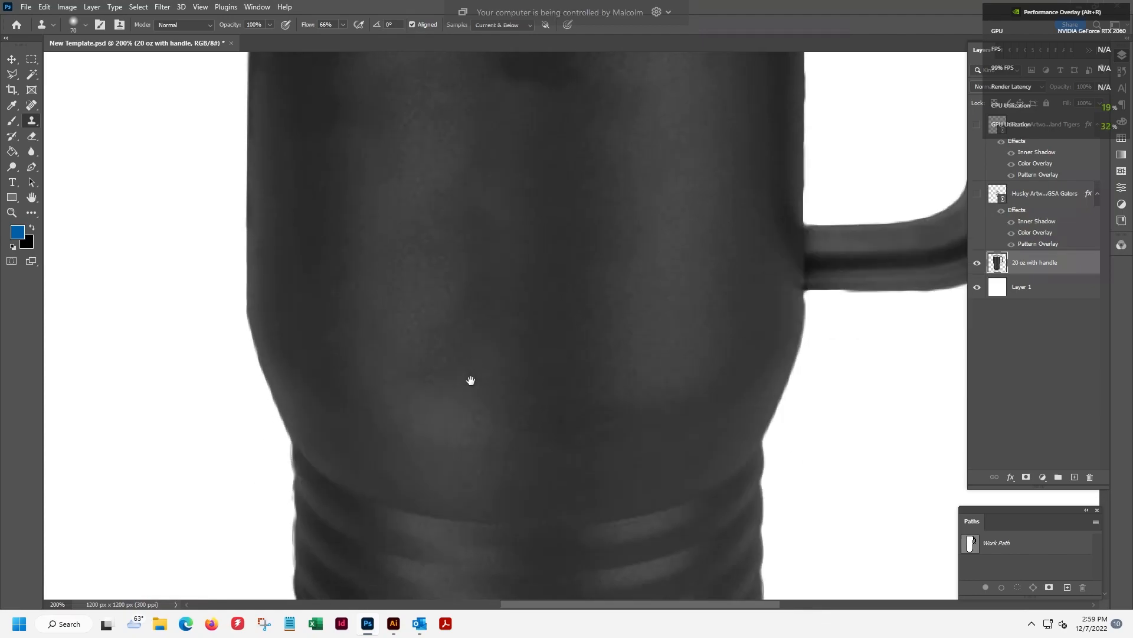
{"action": "left_click", "coordinate": [406, 273], "text": "alt"}
{"action": "left_click", "coordinate": [435, 352]}
{"action": "mouse_move", "coordinate": [475, 314]}
{"action": "left_mouse_down"}
{"action": "mouse_move", "coordinate": [466, 305]}
{"action": "mouse_move", "coordinate": [453, 326]}
{"action": "left_mouse_up"}
{"action": "left_click", "coordinate": [426, 368]}
{"action": "left_click", "coordinate": [403, 257], "text": "alt"}
{"action": "left_click", "coordinate": [438, 374]}
Sample the middle of the left highlight band and clone it over the uneven shading just below
{"action": "left_click_drag", "start_coordinate": [561, 396], "coordinate": [559, 433]}
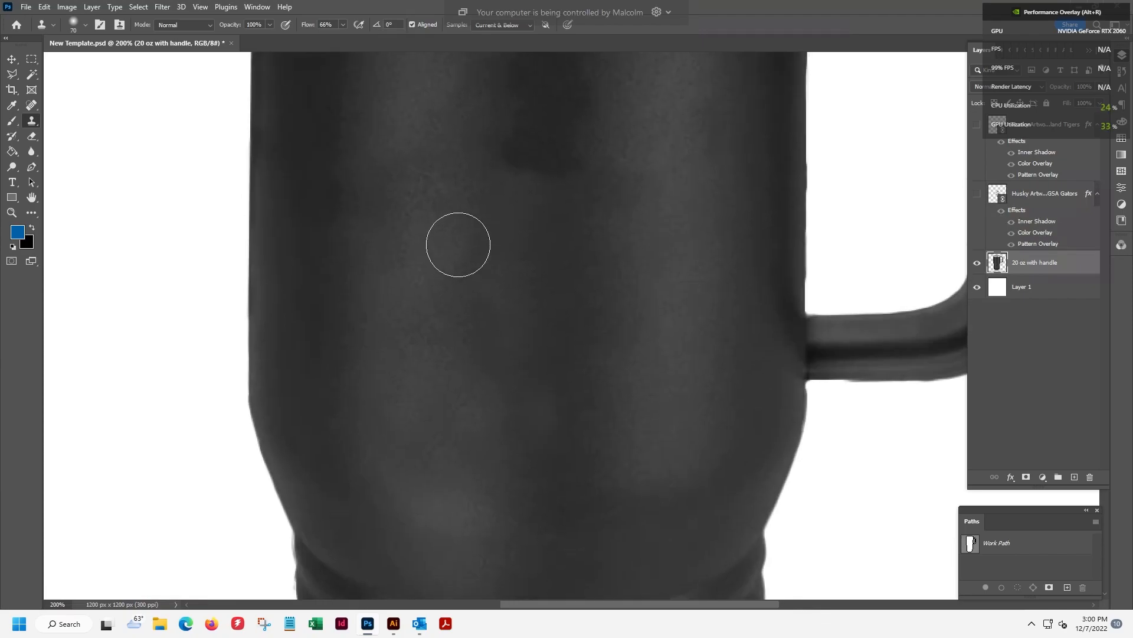
{"action": "left_click", "coordinate": [437, 239], "text": "alt"}
{"action": "left_click", "coordinate": [463, 324]}
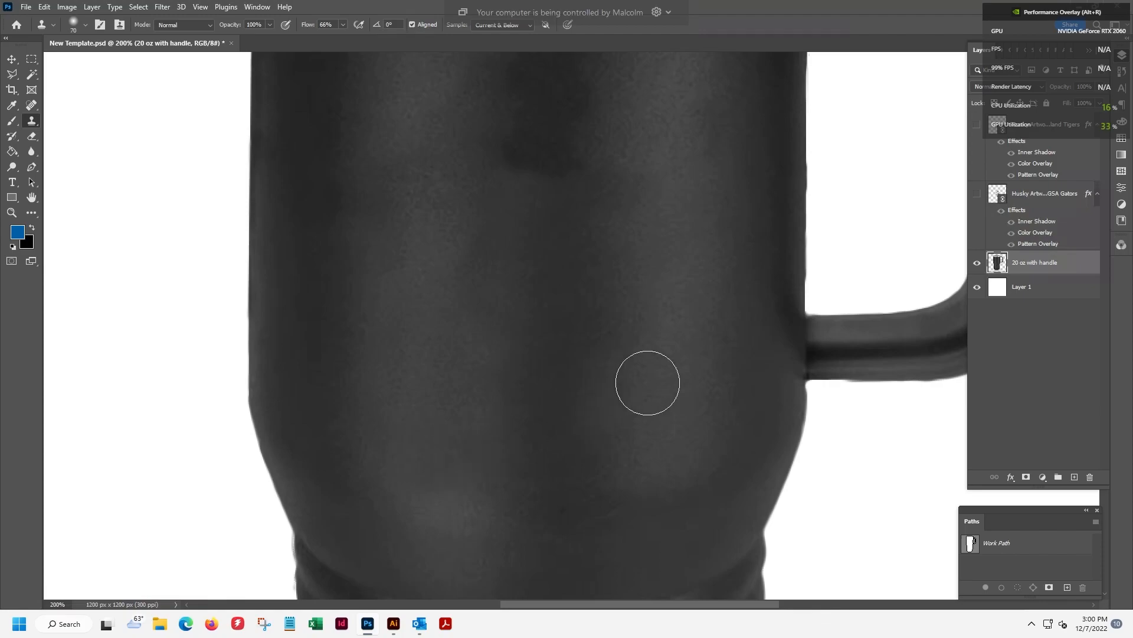
Clone mug surface across the remaining tonal seam on the left half of the body
{"action": "left_click_drag", "start_coordinate": [594, 289], "coordinate": [600, 473]}
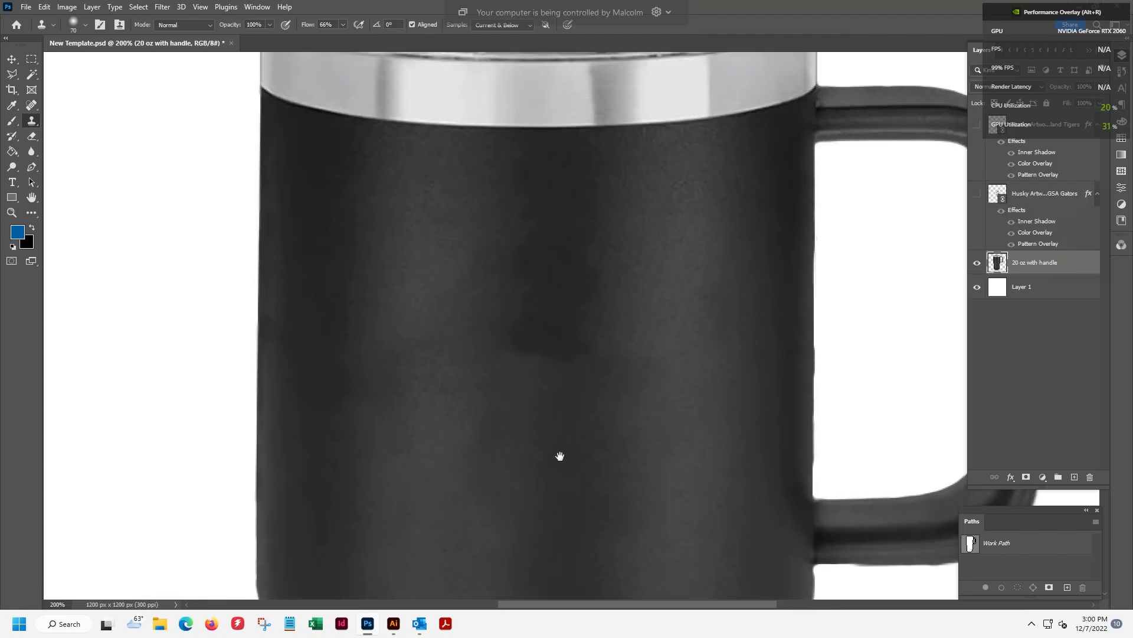
{"action": "left_click_drag", "start_coordinate": [539, 512], "coordinate": [552, 482]}
{"action": "mouse_move", "coordinate": [484, 363]}
{"action": "left_mouse_down"}
{"action": "mouse_move", "coordinate": [482, 389]}
{"action": "mouse_move", "coordinate": [445, 350]}
{"action": "left_mouse_up"}
{"action": "left_click_drag", "start_coordinate": [392, 388], "coordinate": [393, 382]}
Sample the upper highlight on the handle side and clone it over the tonal seam beneath
{"action": "mouse_move", "coordinate": [506, 498]}
{"action": "left_mouse_down"}
{"action": "mouse_move", "coordinate": [413, 501]}
{"action": "mouse_move", "coordinate": [401, 444]}
{"action": "left_mouse_up"}
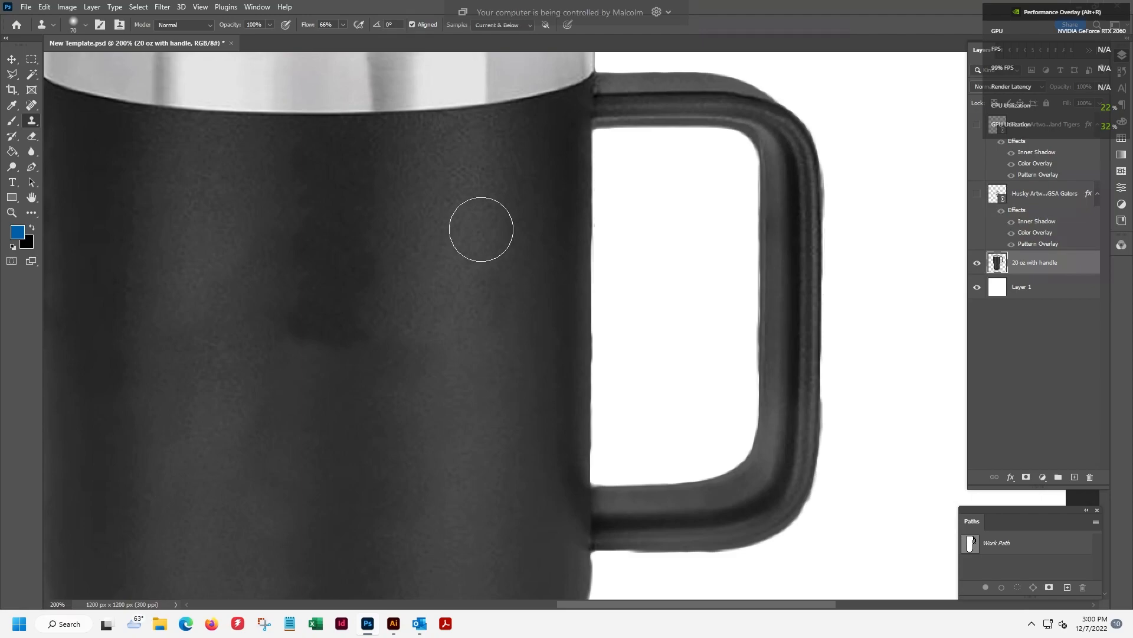
{"action": "left_click", "coordinate": [477, 243], "text": "alt"}
{"action": "left_click_drag", "start_coordinate": [503, 359], "coordinate": [508, 286]}
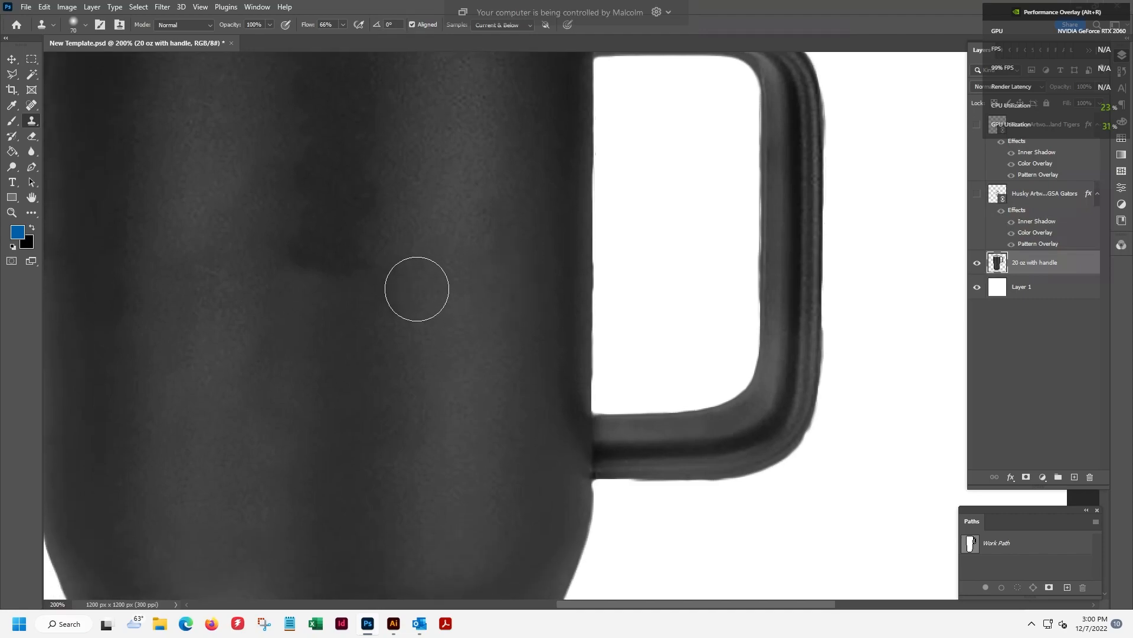
{"action": "left_click_drag", "start_coordinate": [418, 426], "coordinate": [424, 393]}
{"action": "mouse_move", "coordinate": [444, 253]}
{"action": "left_mouse_down"}
{"action": "mouse_move", "coordinate": [492, 244]}
{"action": "mouse_move", "coordinate": [484, 235]}
{"action": "mouse_move", "coordinate": [540, 345]}
{"action": "mouse_move", "coordinate": [655, 348]}
{"action": "mouse_move", "coordinate": [506, 271]}
{"action": "mouse_move", "coordinate": [500, 342]}
{"action": "left_mouse_up"}
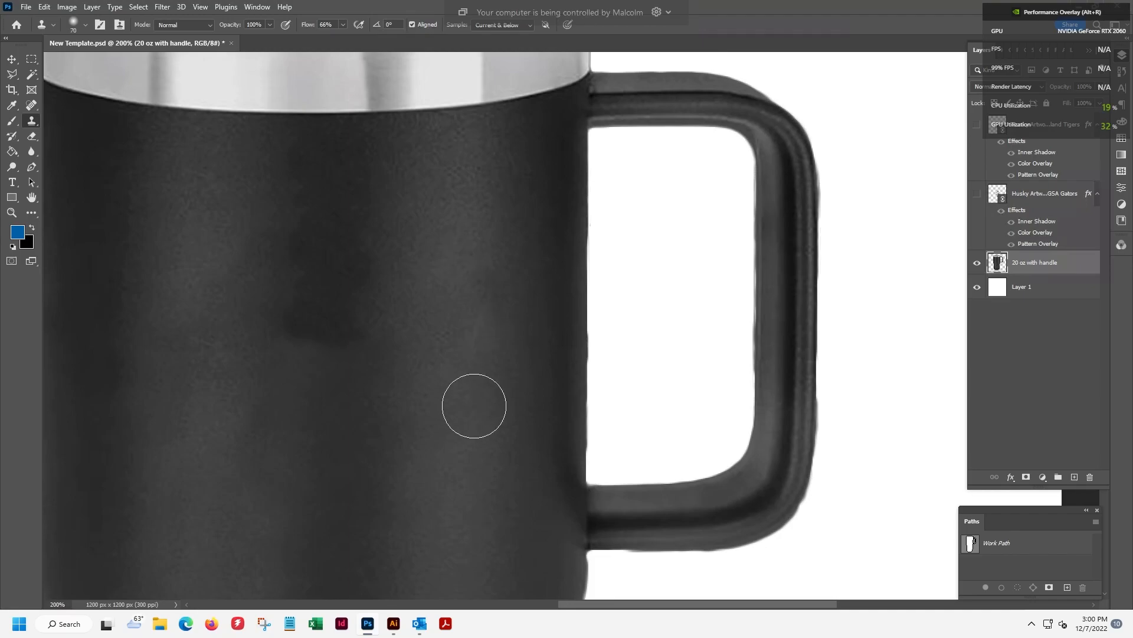
Blend the lower handle-side highlight with more cloned surface and undo the last misplaced dab
{"action": "scroll", "coordinate": [456, 205], "scroll_direction": "down", "scroll_amount": 5}
{"action": "mouse_move", "coordinate": [441, 166]}
{"action": "left_mouse_down"}
{"action": "mouse_move", "coordinate": [455, 283]}
{"action": "mouse_move", "coordinate": [431, 300]}
{"action": "mouse_move", "coordinate": [495, 257]}
{"action": "left_mouse_up"}
{"action": "left_click_drag", "start_coordinate": [499, 159], "coordinate": [544, 324]}
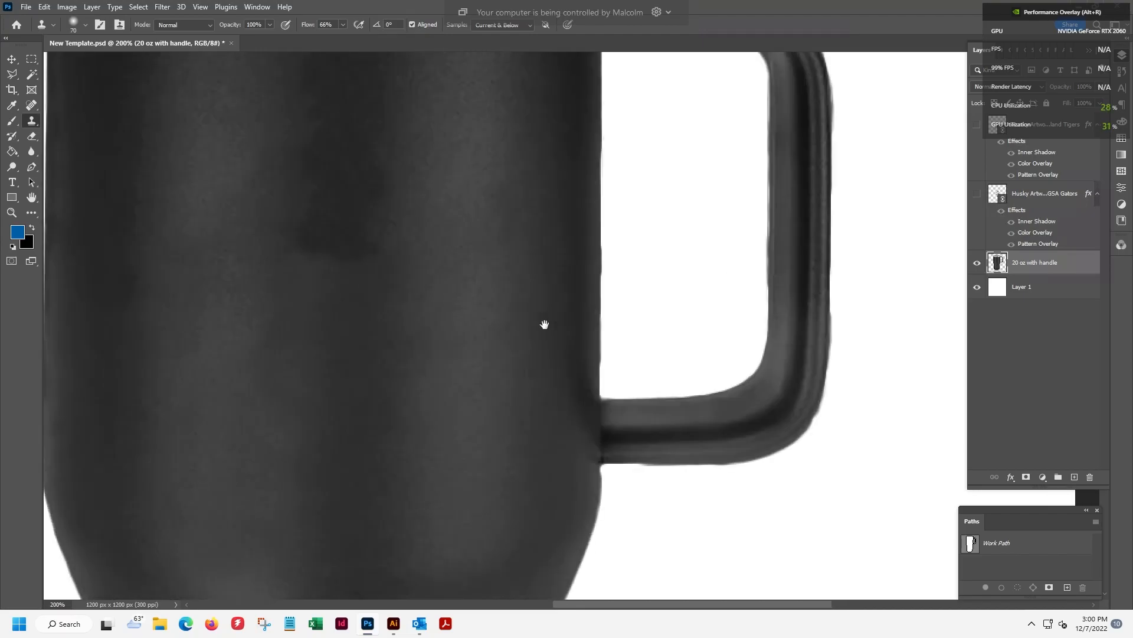
{"action": "left_click", "coordinate": [479, 180]}
{"action": "key", "text": "ctrl+z"}
Clone the dark central band downward over the hard lower edge of the dark patch toward the taper
{"action": "left_click_drag", "start_coordinate": [473, 400], "coordinate": [638, 327]}
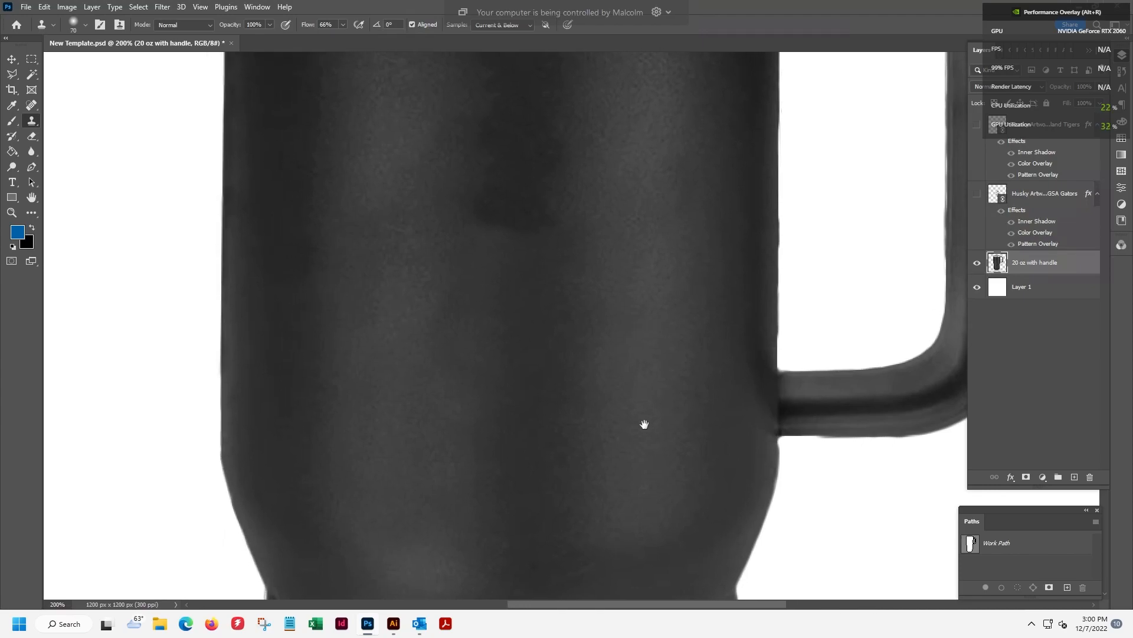
{"action": "left_click_drag", "start_coordinate": [645, 418], "coordinate": [646, 458]}
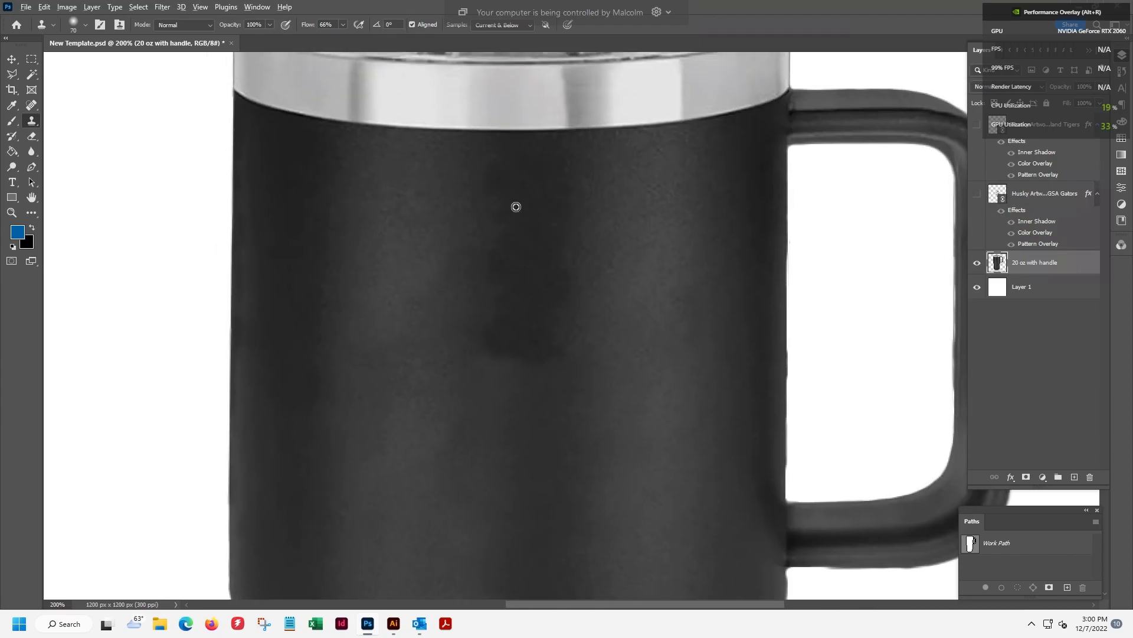
{"action": "mouse_move", "coordinate": [523, 378]}
{"action": "left_mouse_down"}
{"action": "mouse_move", "coordinate": [529, 363]}
{"action": "mouse_move", "coordinate": [533, 383]}
{"action": "mouse_move", "coordinate": [517, 384]}
{"action": "mouse_move", "coordinate": [526, 408]}
{"action": "mouse_move", "coordinate": [526, 382]}
{"action": "mouse_move", "coordinate": [534, 428]}
{"action": "left_mouse_up"}
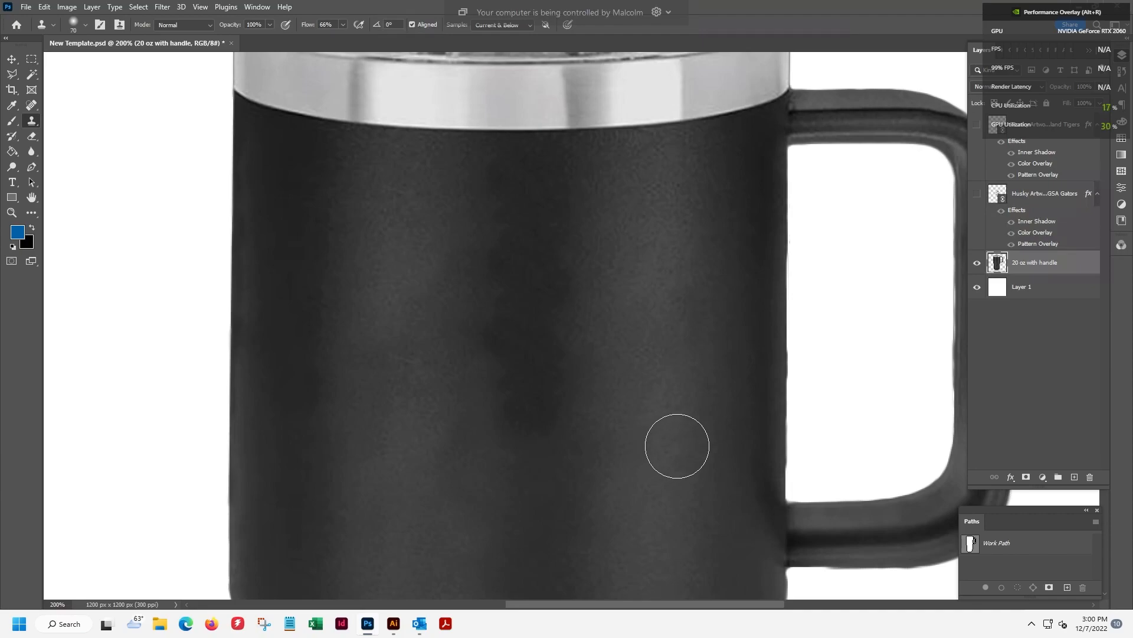
{"action": "scroll", "coordinate": [676, 410], "scroll_direction": "down", "scroll_amount": 4}
{"action": "left_click_drag", "start_coordinate": [510, 324], "coordinate": [512, 377]}
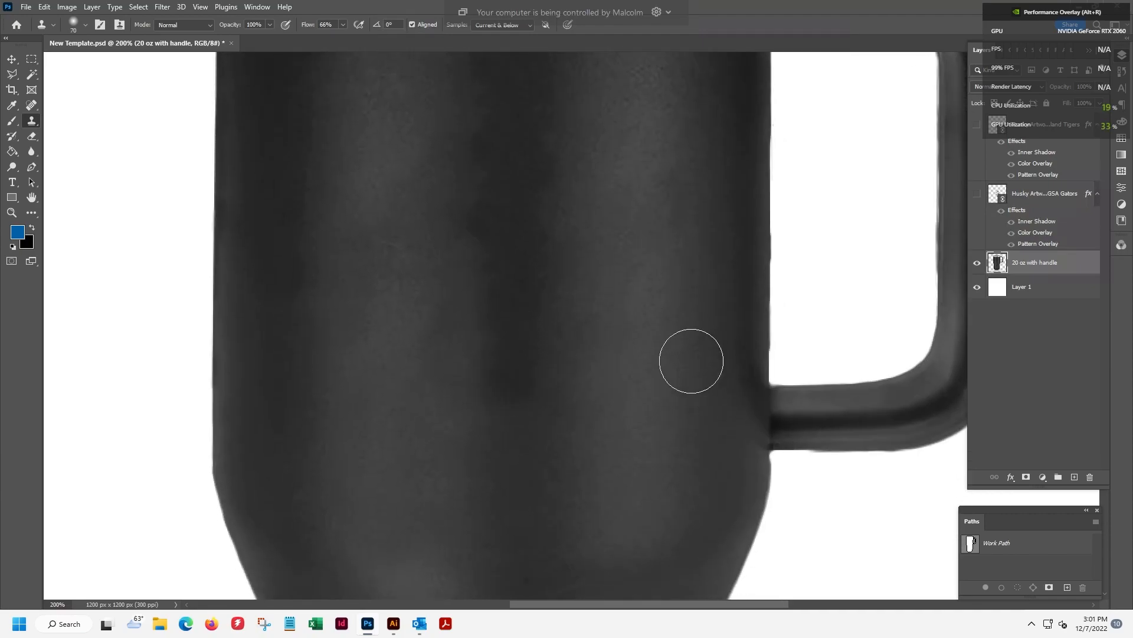
{"action": "left_click_drag", "start_coordinate": [673, 221], "coordinate": [683, 331]}
{"action": "key", "text": "ctrl+z"}
{"action": "key", "text": "ctrl+z"}
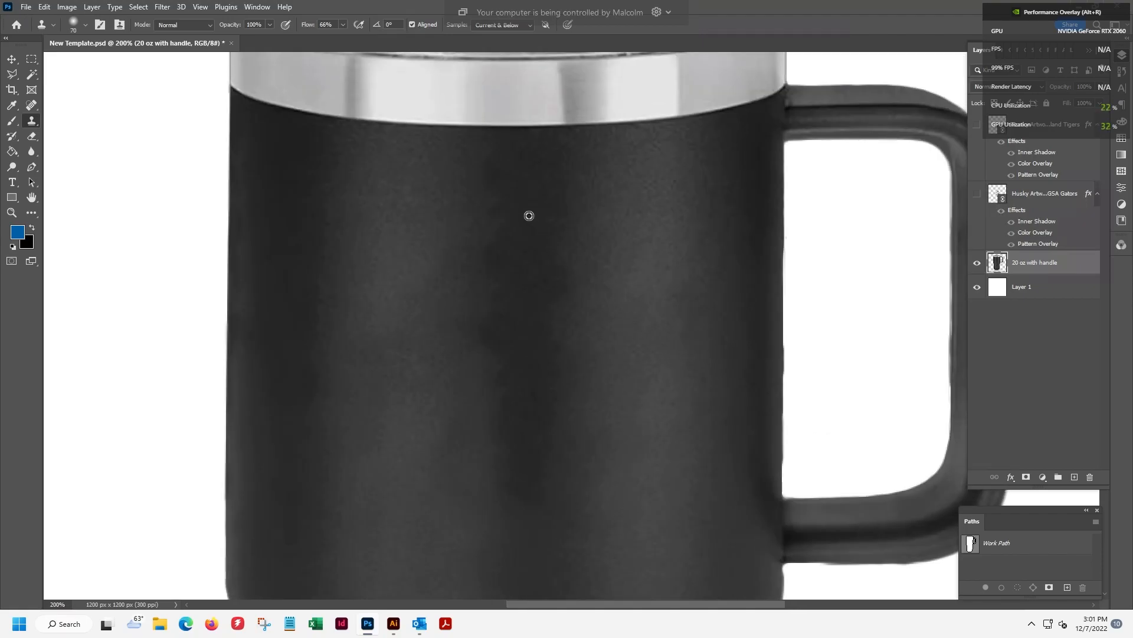
{"action": "mouse_move", "coordinate": [523, 508]}
{"action": "left_mouse_down"}
{"action": "mouse_move", "coordinate": [521, 383]}
{"action": "mouse_move", "coordinate": [531, 505]}
{"action": "left_mouse_up"}
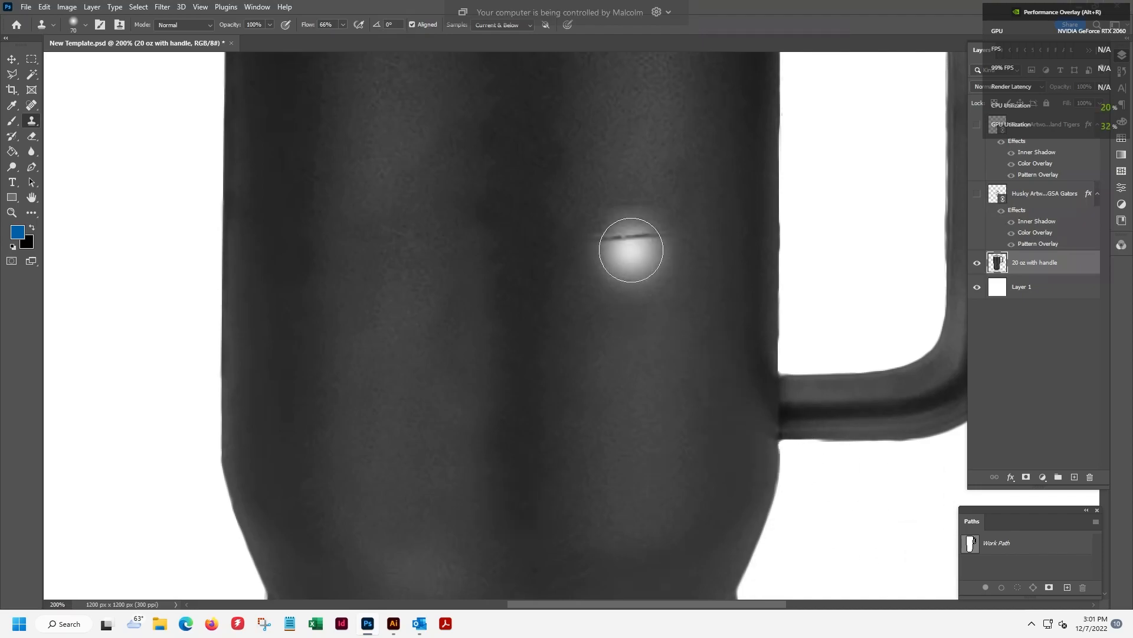
Examine the whole mug and its upper body for remaining uneven shading
{"action": "key", "text": "ctrl+minus"}
{"action": "key", "text": "ctrl+minus"}
{"action": "key", "text": "ctrl+minus"}
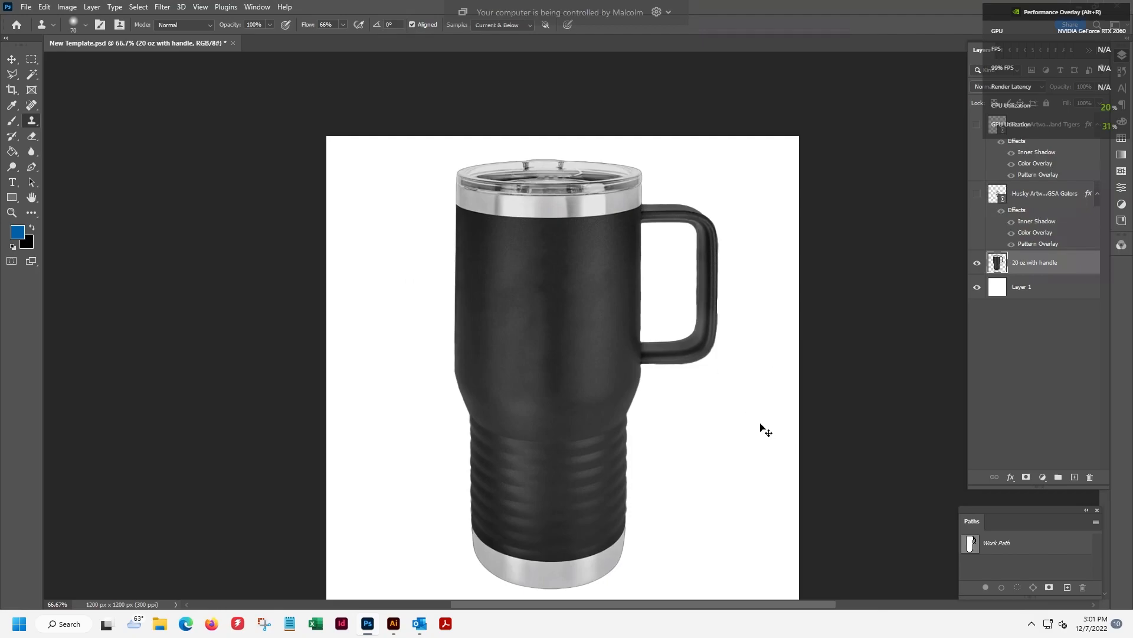
{"action": "key", "text": "ctrl+plus"}
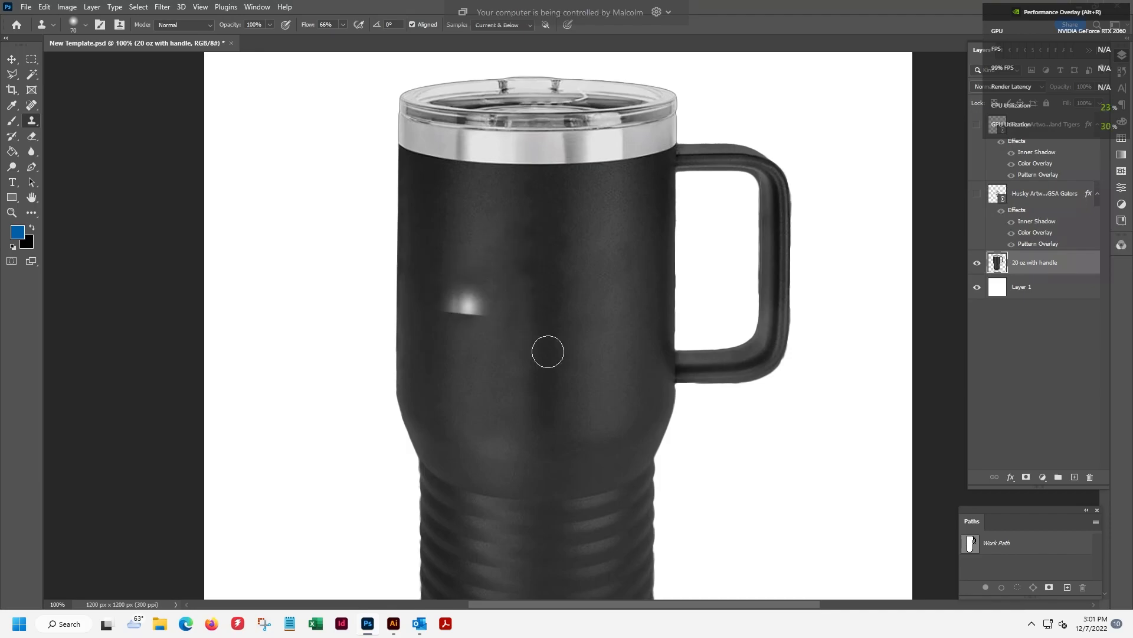
{"action": "key", "text": "ctrl+plus"}
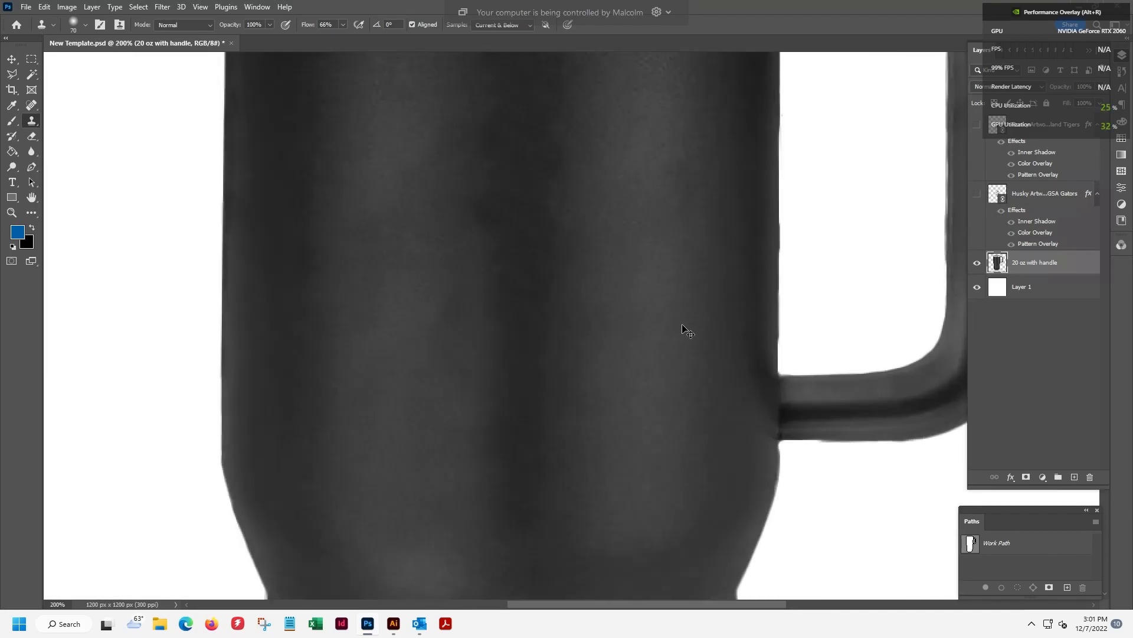
{"action": "left_click_drag", "start_coordinate": [566, 239], "coordinate": [644, 341]}
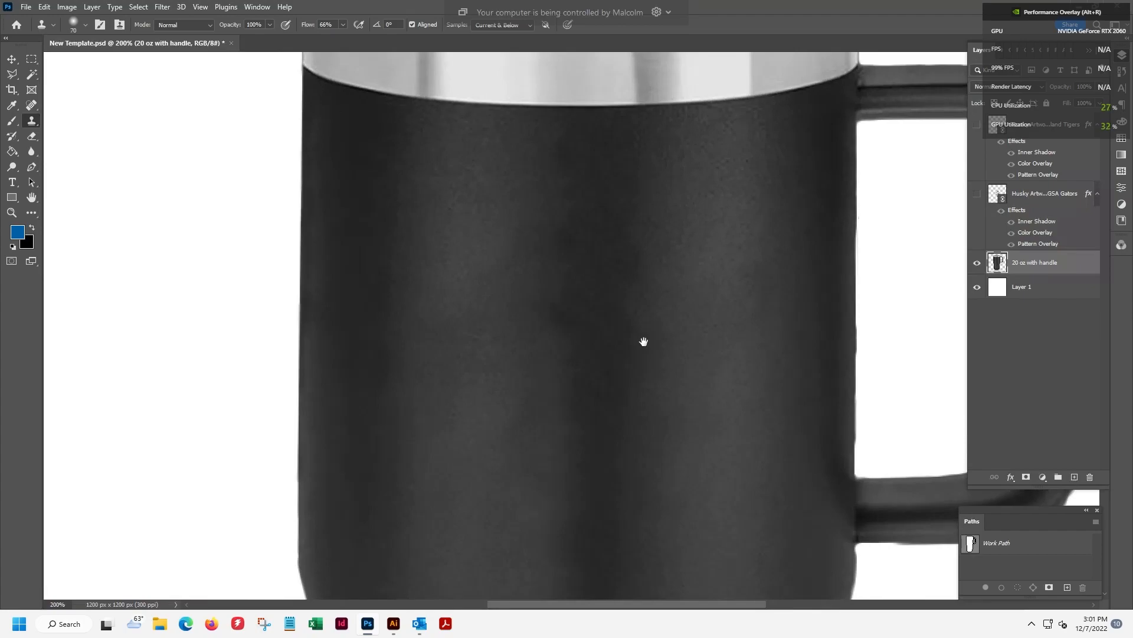
{"action": "left_click", "coordinate": [644, 338]}
{"action": "scroll", "coordinate": [625, 468], "scroll_direction": "up", "scroll_amount": 2}
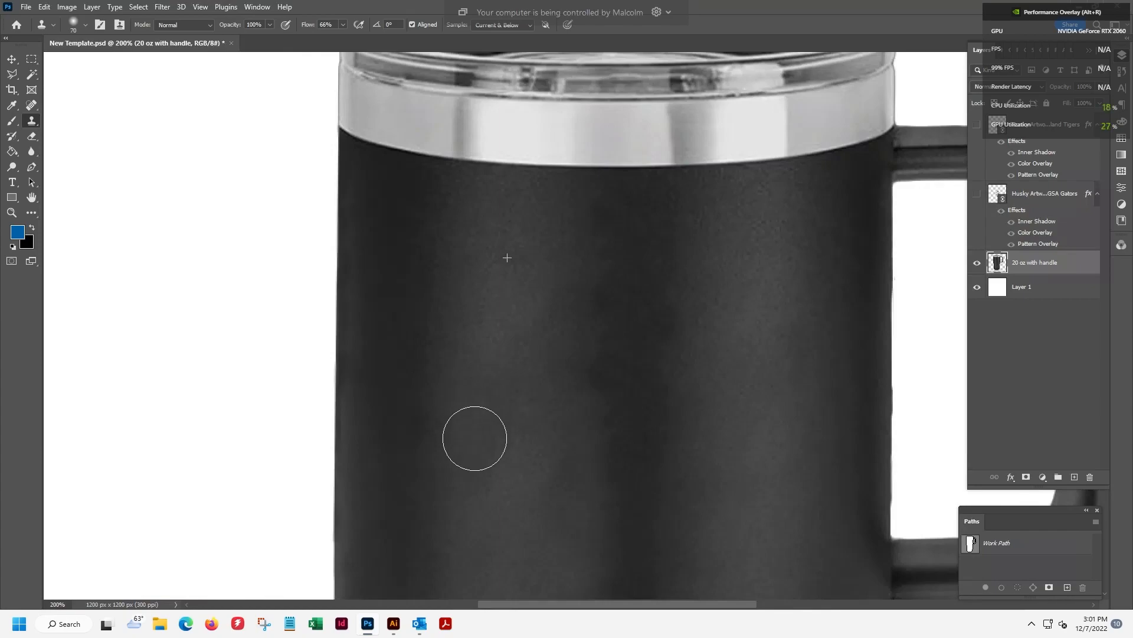
Clone the upper left highlight over the dark blotch beside the central shadow band
{"action": "left_click", "coordinate": [517, 247], "text": "alt"}
{"action": "left_click_drag", "start_coordinate": [564, 314], "coordinate": [551, 341]}
{"action": "left_click", "coordinate": [552, 388]}
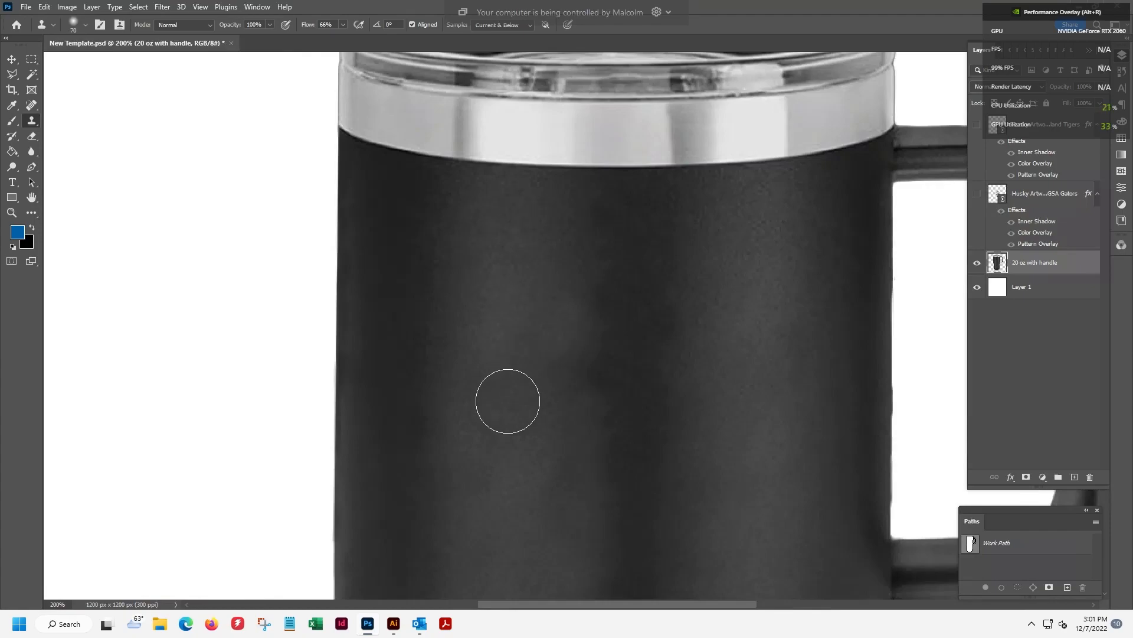
{"action": "mouse_move", "coordinate": [549, 382]}
{"action": "left_mouse_down"}
{"action": "mouse_move", "coordinate": [549, 396]}
{"action": "mouse_move", "coordinate": [533, 357]}
{"action": "mouse_move", "coordinate": [531, 384]}
{"action": "mouse_move", "coordinate": [585, 401]}
{"action": "mouse_move", "coordinate": [558, 356]}
{"action": "left_mouse_up"}
{"action": "left_click", "coordinate": [522, 267], "text": "alt"}
{"action": "key", "text": "ctrl+z"}
Touch up the left highlight beside the central shadow with cloned surface and undo the stray dabs
{"action": "left_click_drag", "start_coordinate": [655, 382], "coordinate": [637, 284]}
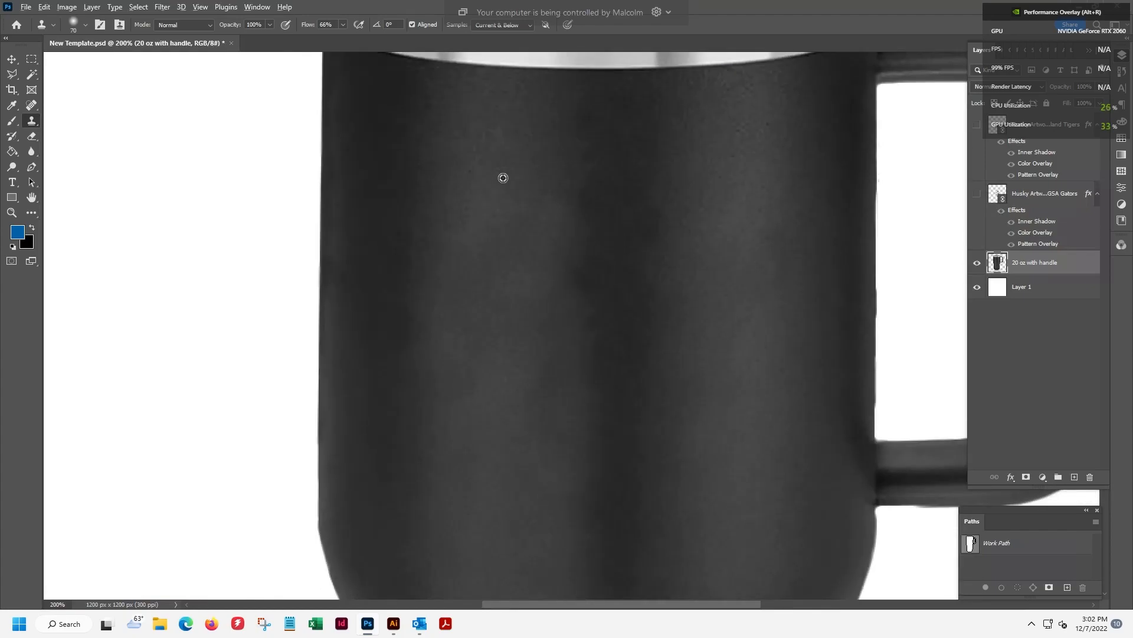
{"action": "left_click", "coordinate": [497, 176], "text": "alt"}
{"action": "mouse_move", "coordinate": [549, 377]}
{"action": "left_mouse_down"}
{"action": "mouse_move", "coordinate": [548, 412]}
{"action": "mouse_move", "coordinate": [540, 374]}
{"action": "left_mouse_up"}
{"action": "left_click_drag", "start_coordinate": [511, 252], "coordinate": [480, 206]}
{"action": "key", "text": "ctrl+z"}
{"action": "left_click", "coordinate": [518, 209], "text": "alt"}
{"action": "key", "text": "ctrl+0"}
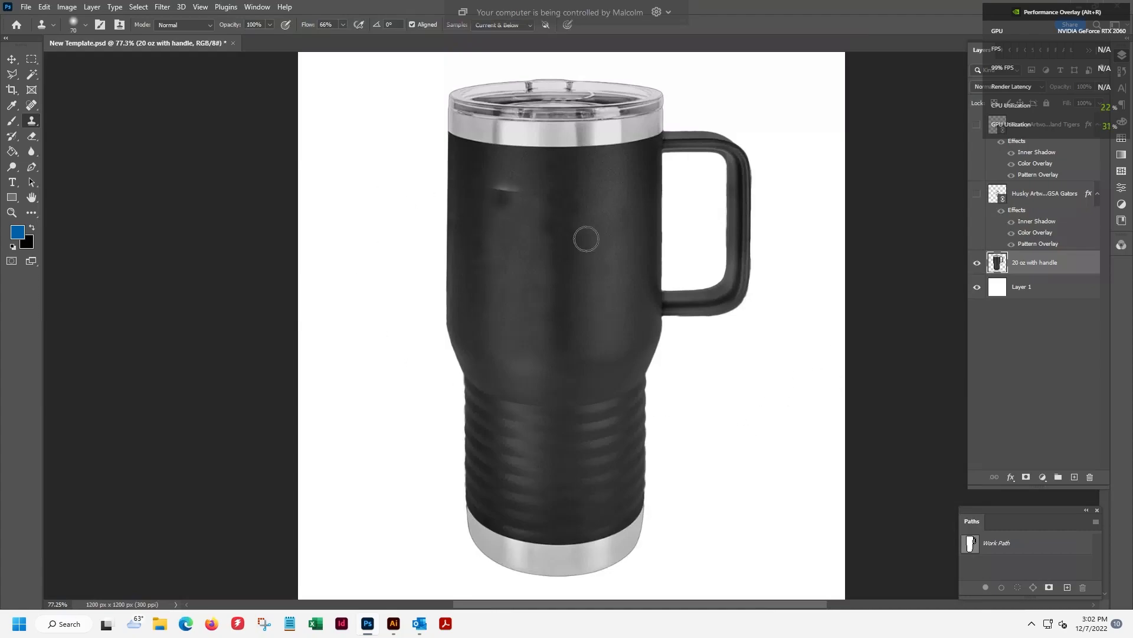
{"action": "left_click", "coordinate": [650, 442]}
{"action": "key", "text": "ctrl+z"}
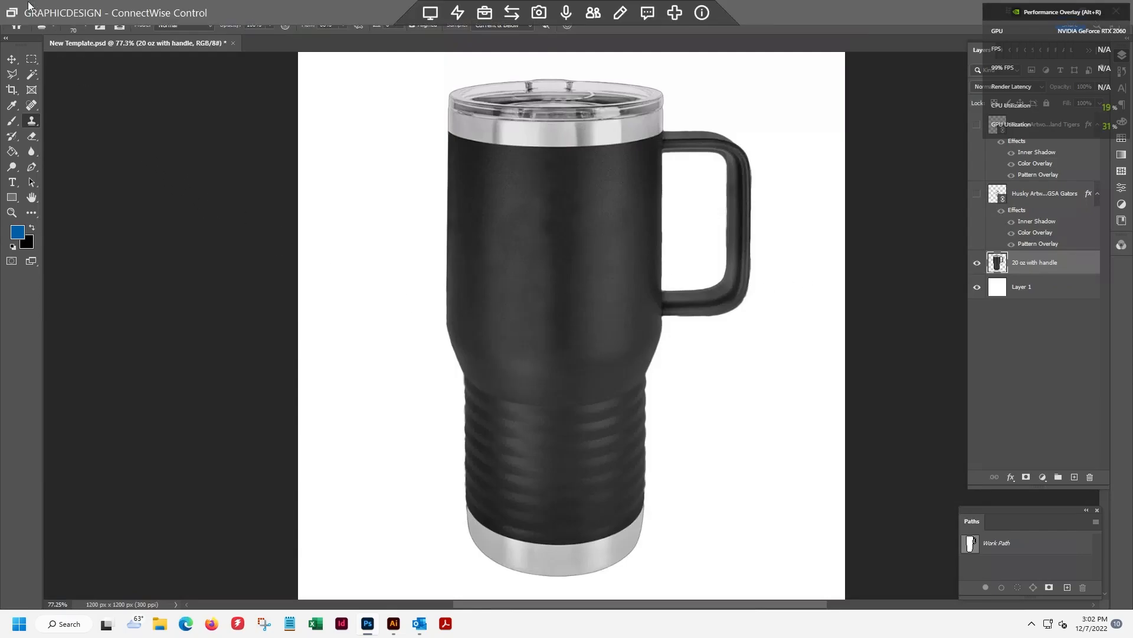
Save the retouched mug template document
{"action": "left_click", "coordinate": [23, 7]}
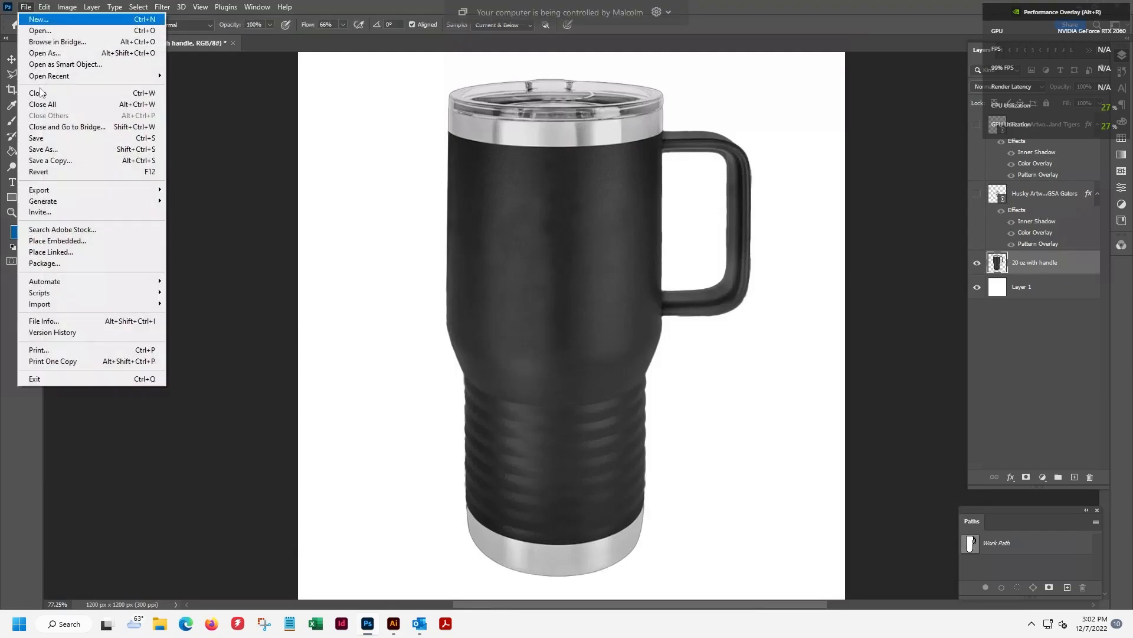
{"action": "left_click", "coordinate": [48, 138]}
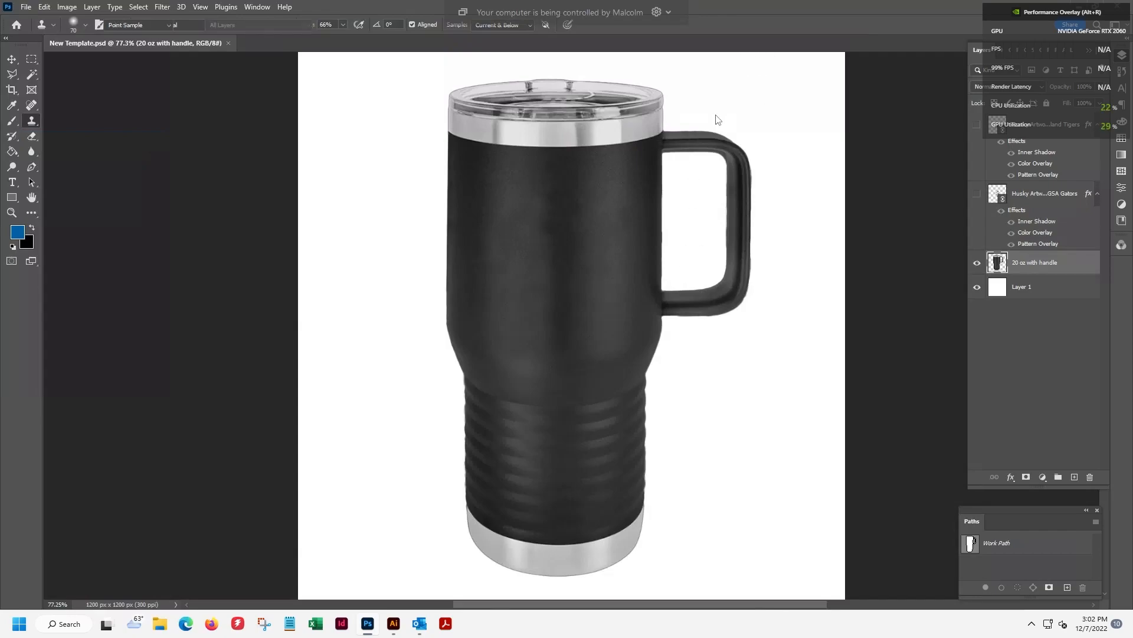
{"action": "key", "text": "ctrl+l"}
{"action": "left_click_drag", "start_coordinate": [424, 112], "coordinate": [320, 107]}
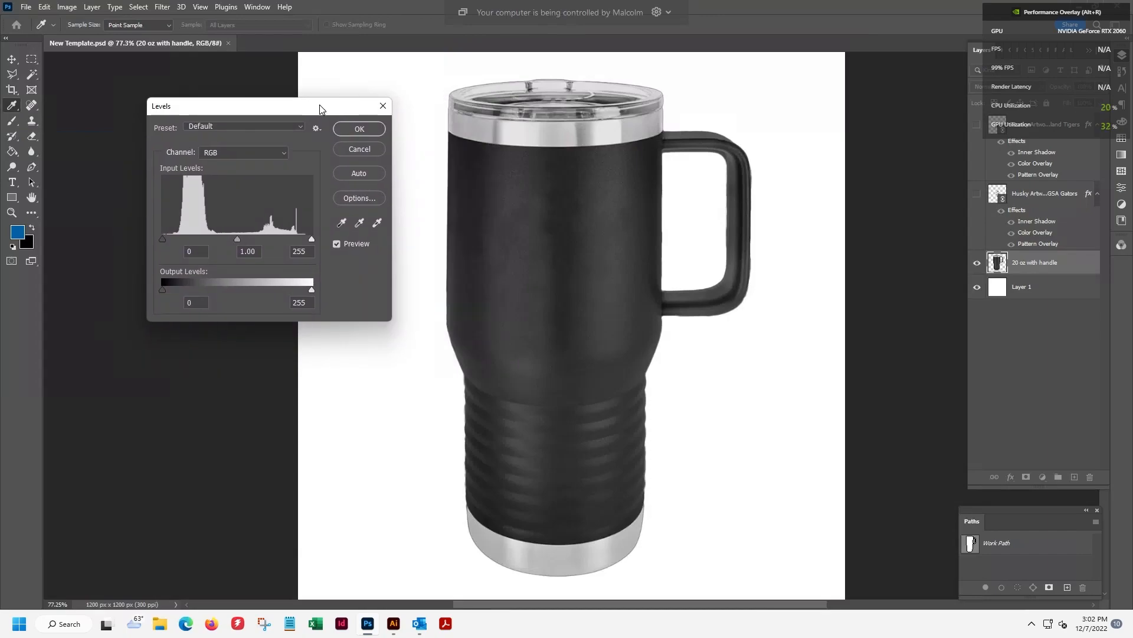
{"action": "left_click", "coordinate": [370, 151]}
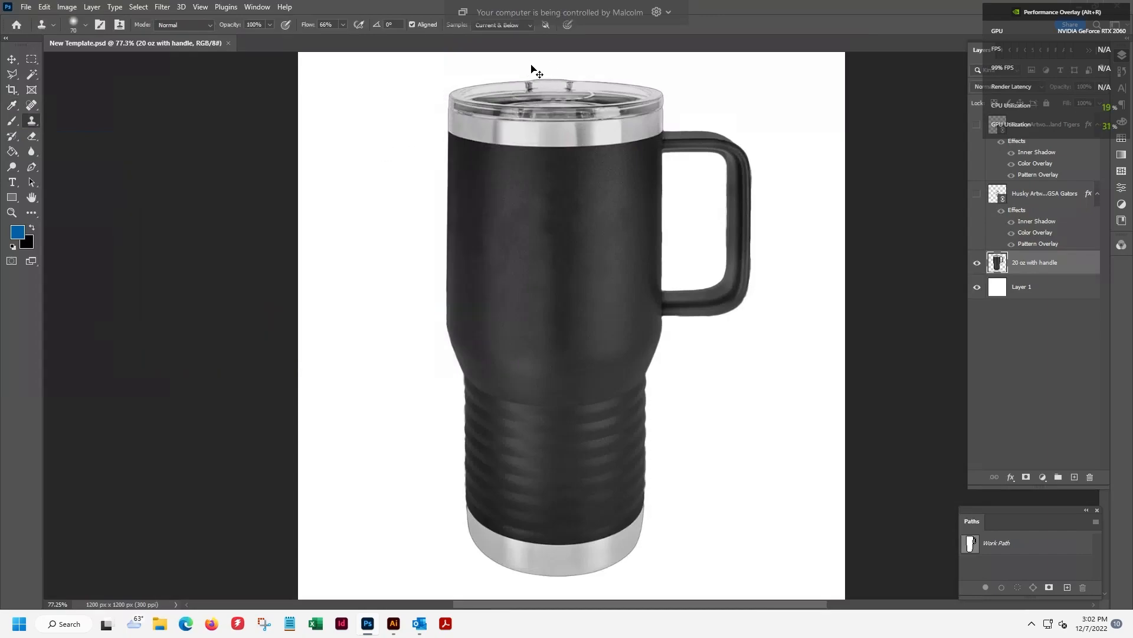
Desaturate the 20 oz with handle layer with Hue/Saturation at a saturation of -73
{"action": "key", "text": "ctrl+u"}
{"action": "left_click_drag", "start_coordinate": [372, 122], "coordinate": [282, 120]}
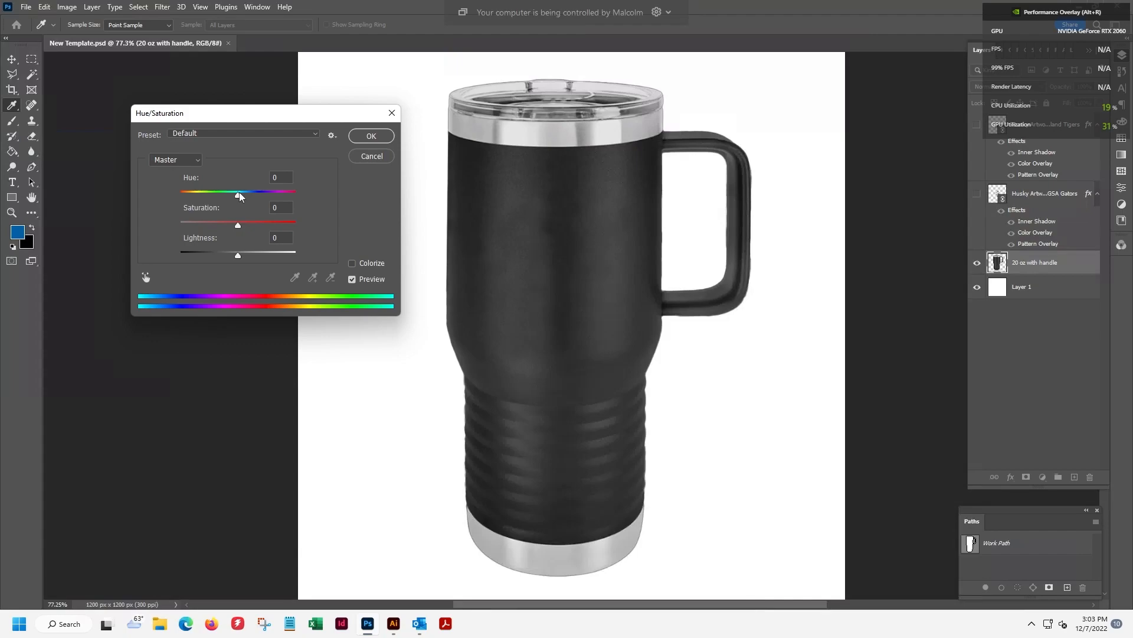
{"action": "left_click_drag", "start_coordinate": [239, 194], "coordinate": [196, 225]}
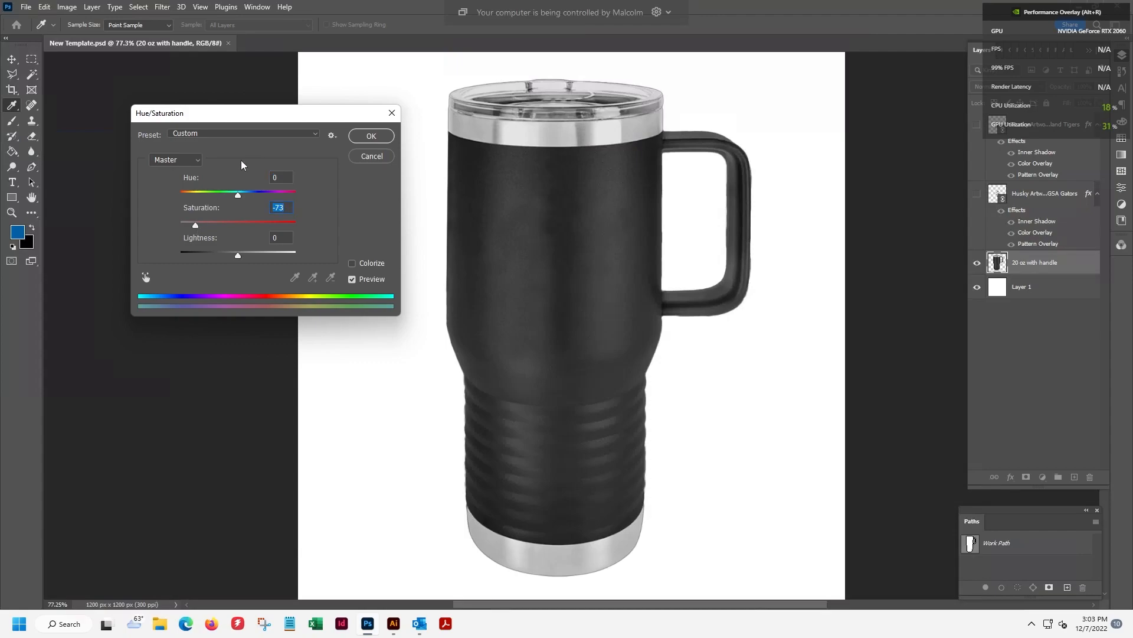
{"action": "left_click", "coordinate": [369, 136]}
{"action": "key", "text": "s"}
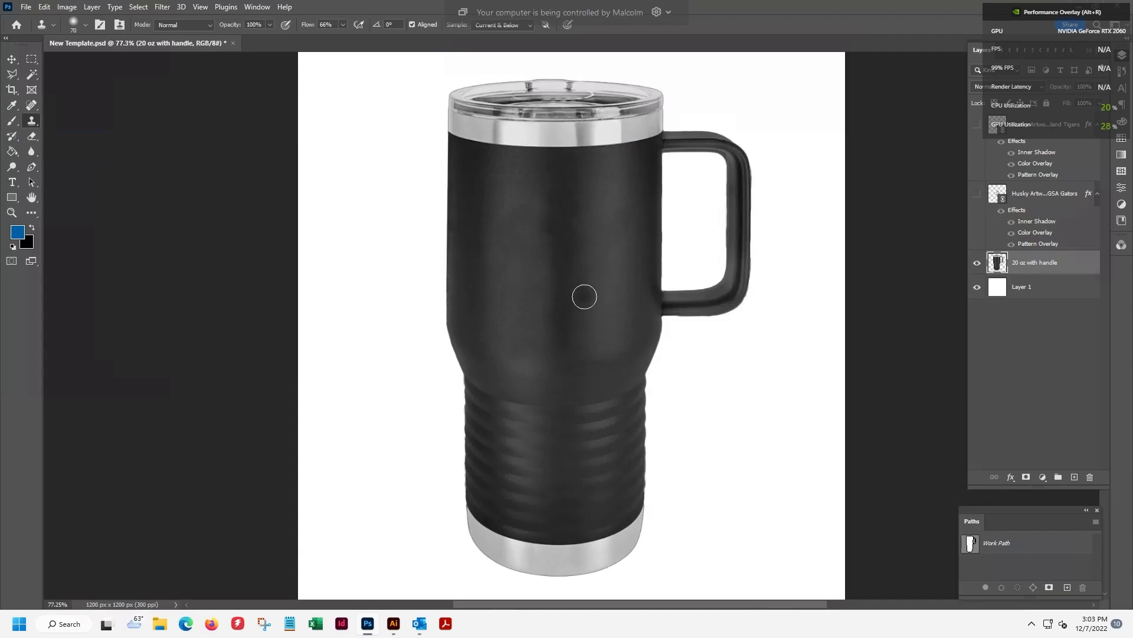
Start a Levels adjustment on the mug layer with the input black point at 47 and white point at 242
{"action": "key", "text": "ctrl+l"}
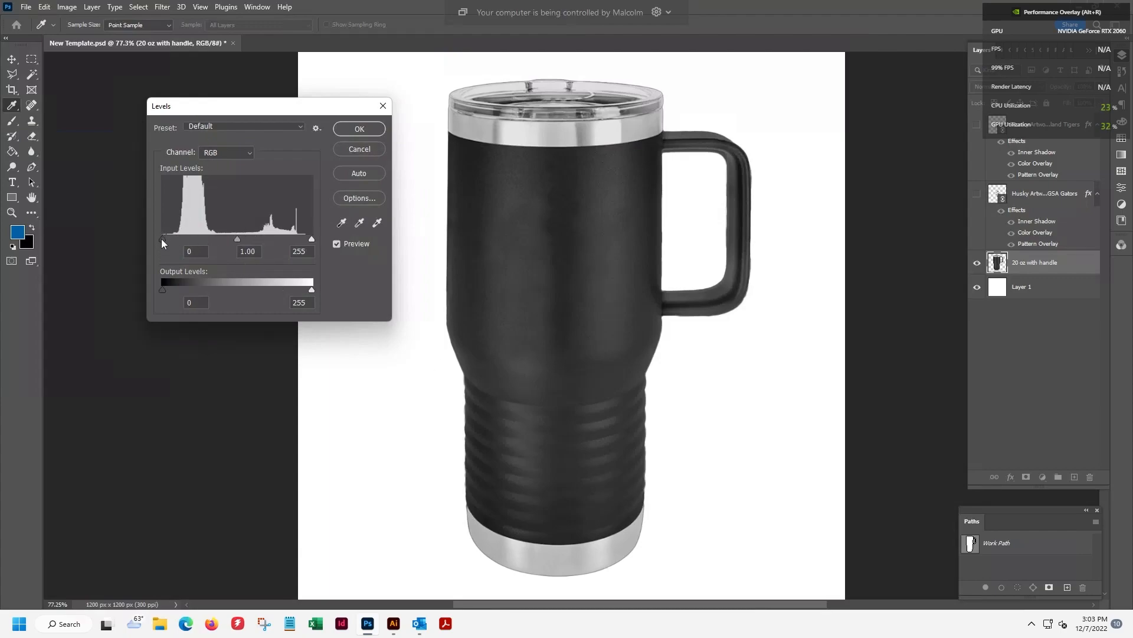
{"action": "left_click_drag", "start_coordinate": [162, 239], "coordinate": [219, 238]}
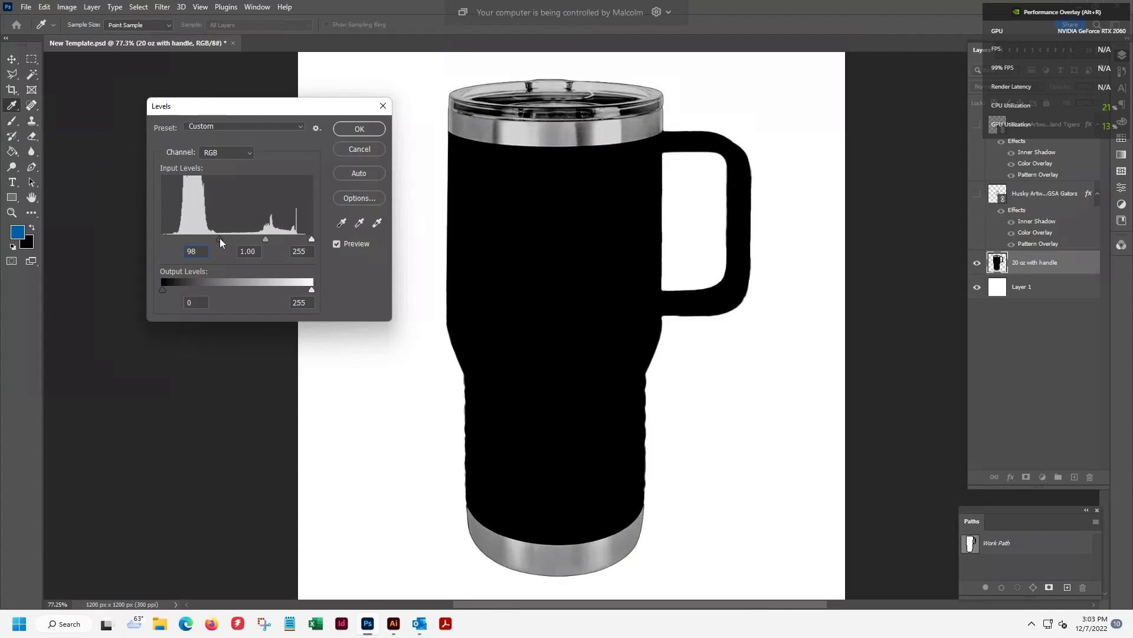
{"action": "left_click_drag", "start_coordinate": [214, 241], "coordinate": [180, 248]}
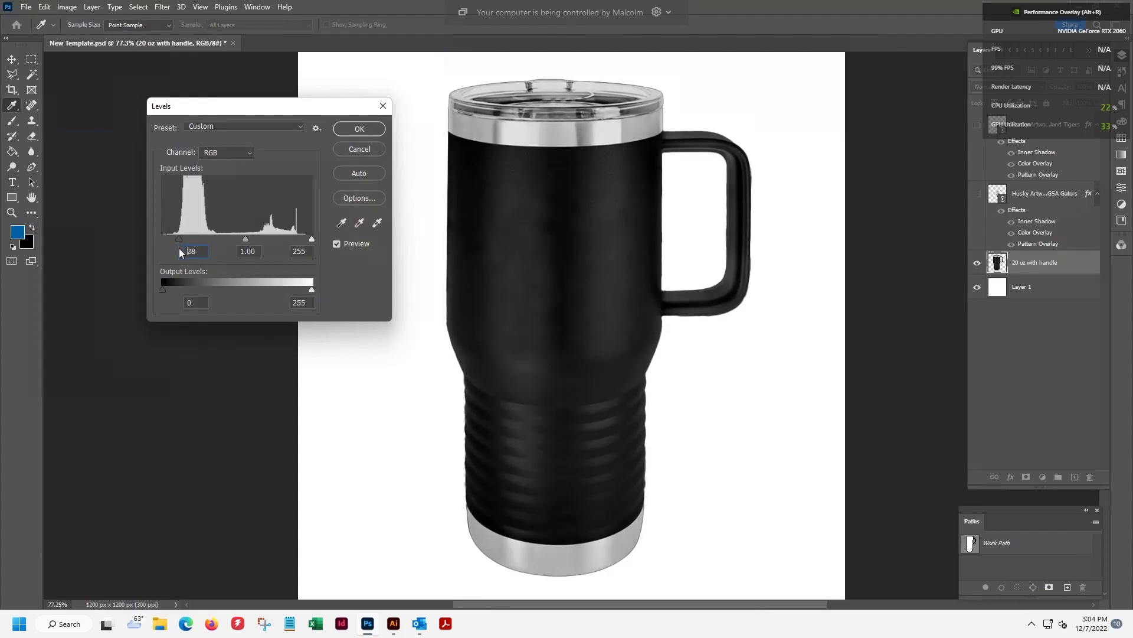
{"action": "mouse_move", "coordinate": [179, 248]}
{"action": "left_mouse_down"}
{"action": "mouse_move", "coordinate": [222, 244]}
{"action": "mouse_move", "coordinate": [178, 254]}
{"action": "mouse_move", "coordinate": [190, 254]}
{"action": "left_mouse_up"}
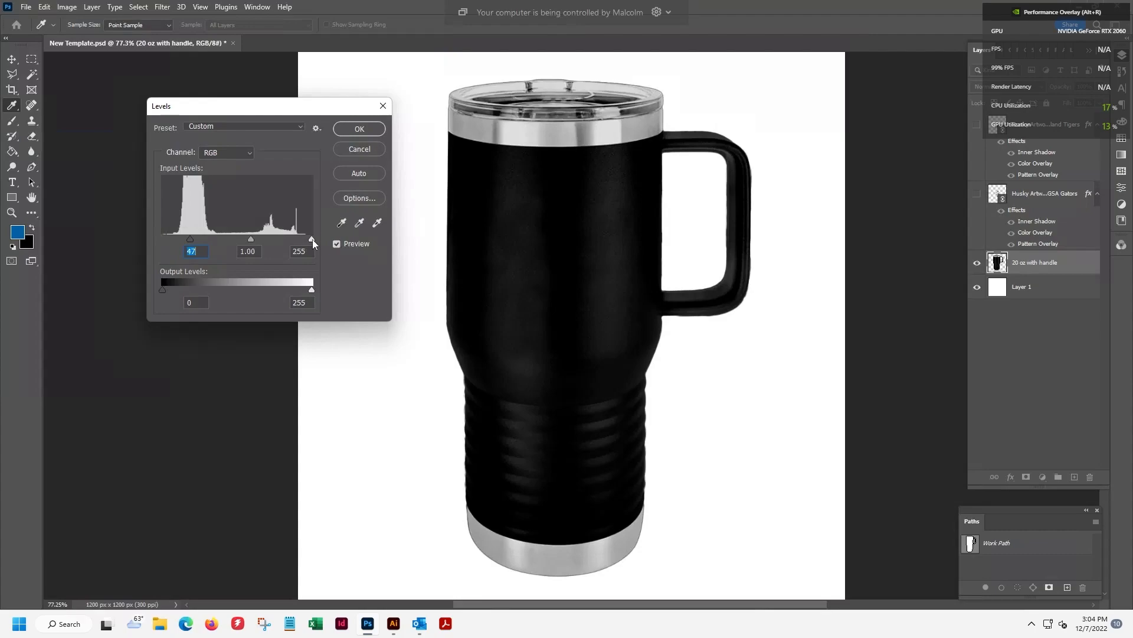
{"action": "mouse_move", "coordinate": [313, 240]}
{"action": "left_mouse_down"}
{"action": "mouse_move", "coordinate": [267, 247]}
{"action": "mouse_move", "coordinate": [324, 242]}
{"action": "mouse_move", "coordinate": [299, 247]}
{"action": "left_mouse_up"}
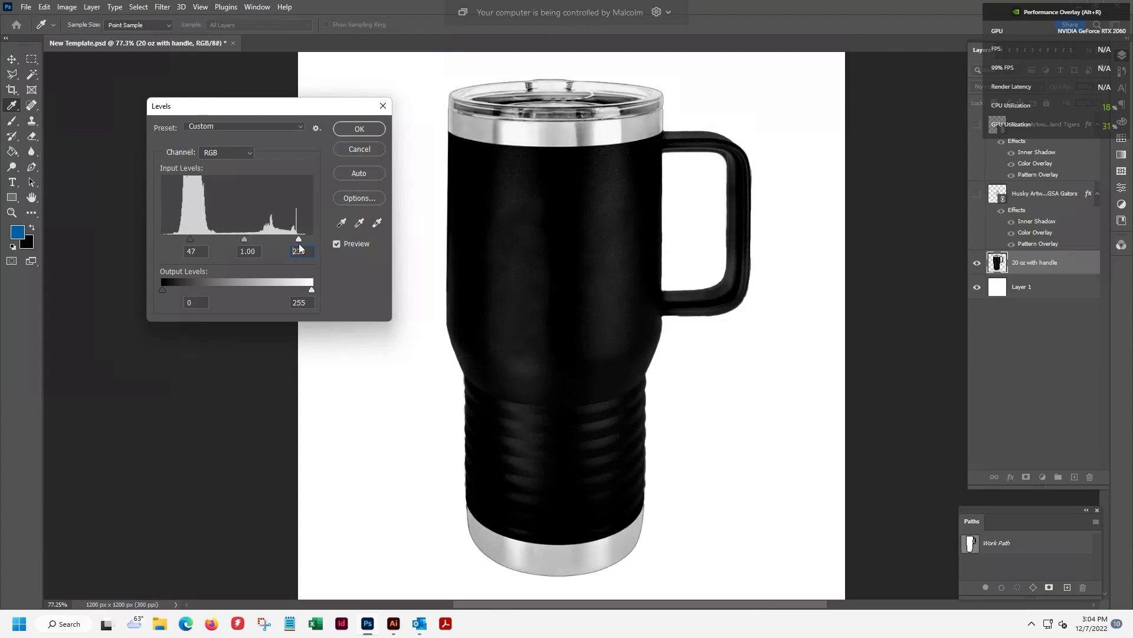
{"action": "left_click_drag", "start_coordinate": [299, 243], "coordinate": [303, 243]}
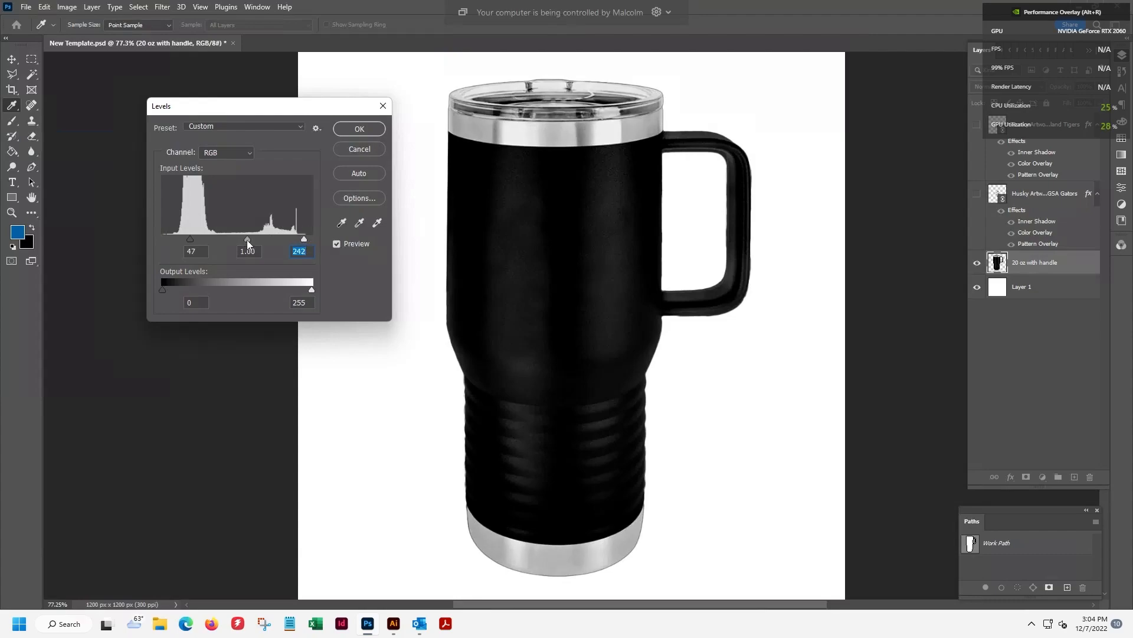
Refine the mug's input levels to a black point of 39, midtones of 0.92 and a white point of 232
{"action": "mouse_move", "coordinate": [246, 240]}
{"action": "left_mouse_down"}
{"action": "mouse_move", "coordinate": [231, 244]}
{"action": "mouse_move", "coordinate": [274, 245]}
{"action": "mouse_move", "coordinate": [236, 245]}
{"action": "mouse_move", "coordinate": [265, 246]}
{"action": "mouse_move", "coordinate": [250, 245]}
{"action": "left_mouse_up"}
{"action": "left_click", "coordinate": [251, 250]}
{"action": "left_click_drag", "start_coordinate": [190, 239], "coordinate": [186, 243]}
{"action": "left_click_drag", "start_coordinate": [303, 239], "coordinate": [303, 246]}
{"action": "left_click_drag", "start_coordinate": [189, 244], "coordinate": [185, 241]}
{"action": "left_click_drag", "start_coordinate": [185, 240], "coordinate": [186, 240]}
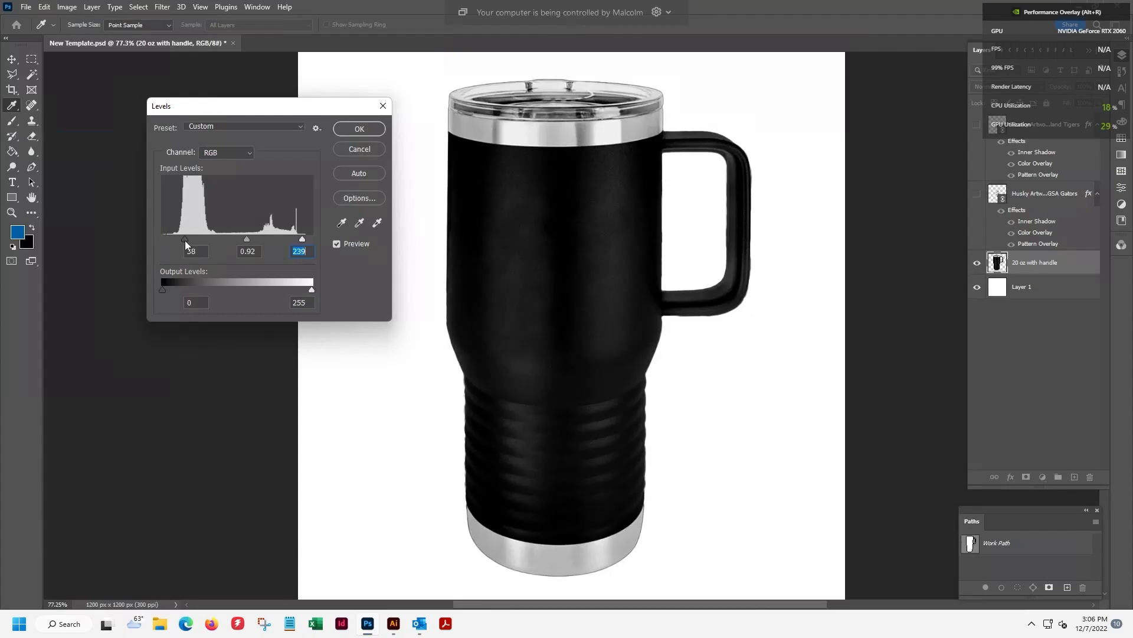
{"action": "left_click_drag", "start_coordinate": [182, 240], "coordinate": [185, 240]}
{"action": "left_click", "coordinate": [186, 240]}
{"action": "mouse_move", "coordinate": [301, 240]}
{"action": "left_mouse_down"}
{"action": "mouse_move", "coordinate": [282, 243]}
{"action": "mouse_move", "coordinate": [299, 239]}
{"action": "left_mouse_up"}
{"action": "left_click", "coordinate": [298, 241]}
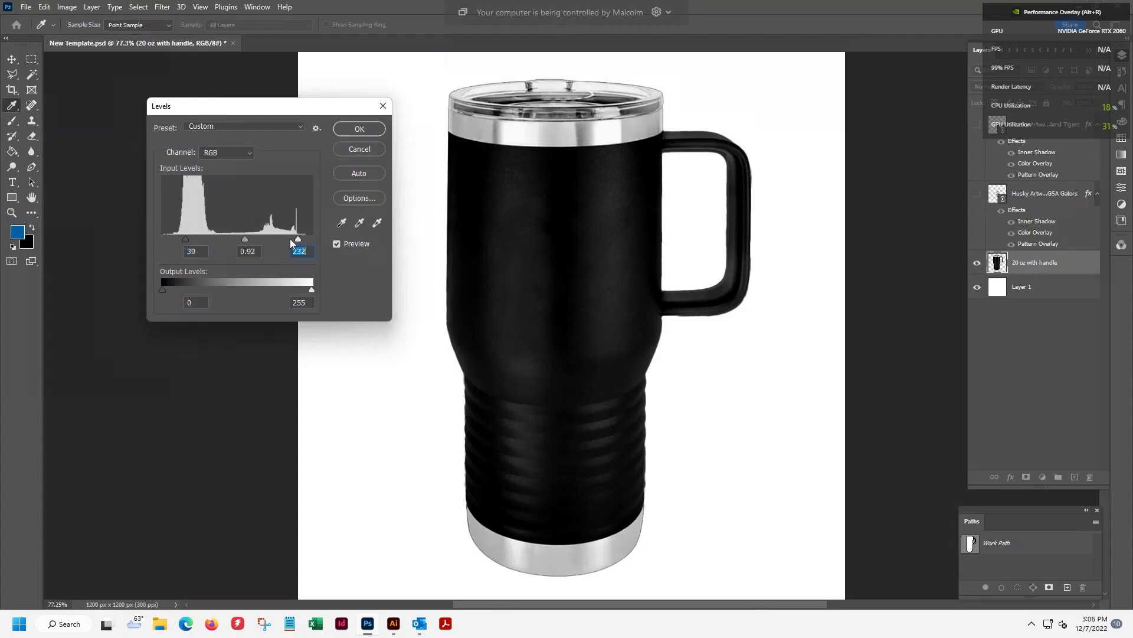
Fine-tune the midtones and slightly lower the black point, and apply the Levels adjustment to the mug
{"action": "mouse_move", "coordinate": [243, 240]}
{"action": "left_mouse_down"}
{"action": "mouse_move", "coordinate": [254, 247]}
{"action": "mouse_move", "coordinate": [243, 242]}
{"action": "left_mouse_up"}
{"action": "left_click", "coordinate": [246, 244]}
{"action": "mouse_move", "coordinate": [184, 240]}
{"action": "left_mouse_down"}
{"action": "mouse_move", "coordinate": [195, 241]}
{"action": "mouse_move", "coordinate": [183, 239]}
{"action": "left_mouse_up"}
{"action": "left_click", "coordinate": [183, 238]}
{"action": "left_click", "coordinate": [359, 128]}
{"action": "key", "text": "s"}
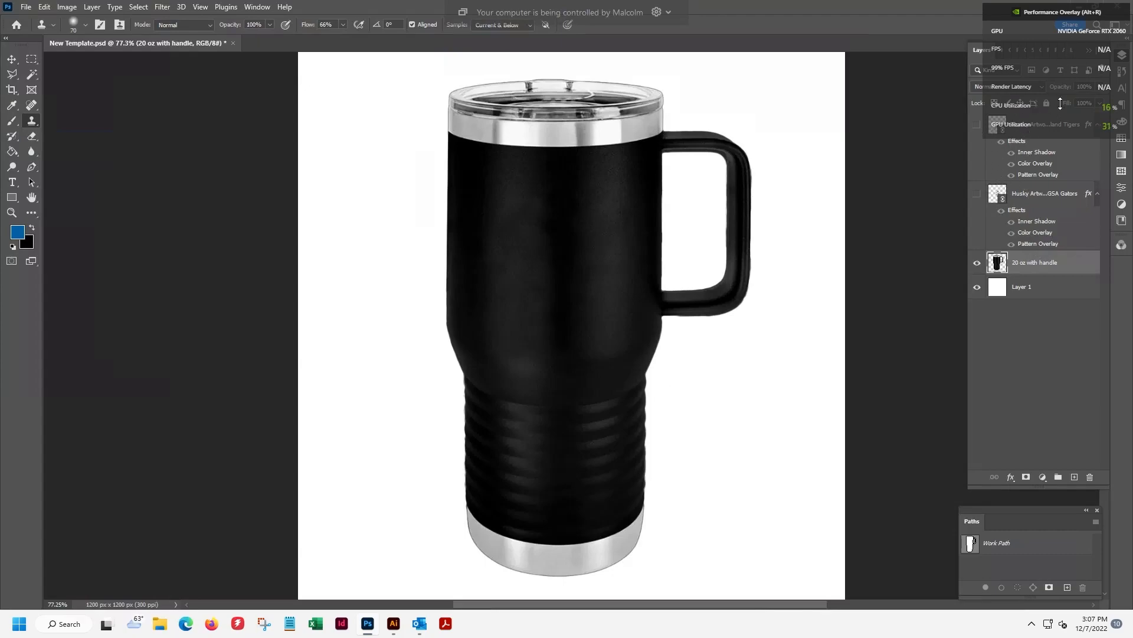
Show only the GSA Gators artwork on the mug and move it up onto the smooth upper body
{"action": "key", "text": "alt+r"}
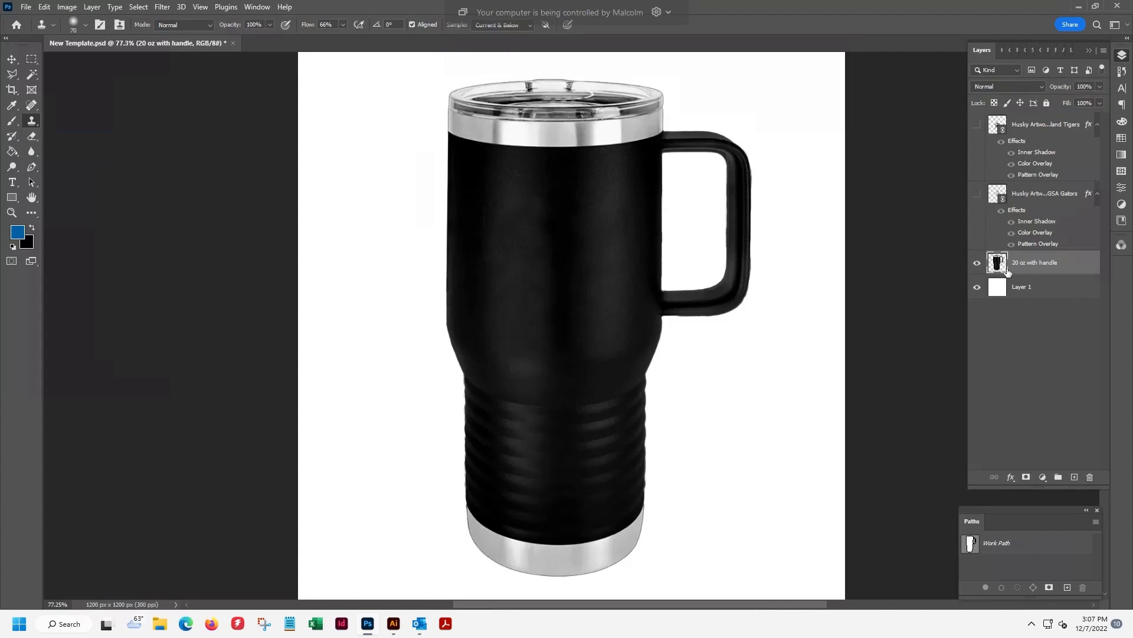
{"action": "left_click", "coordinate": [976, 195]}
{"action": "left_click", "coordinate": [976, 124]}
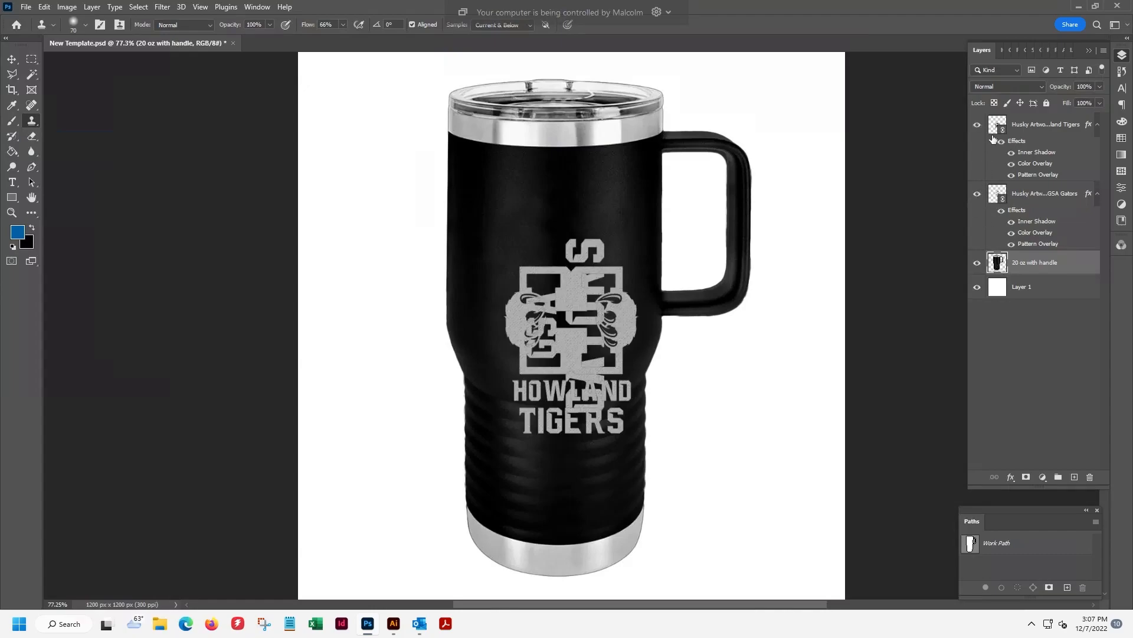
{"action": "left_click", "coordinate": [977, 125]}
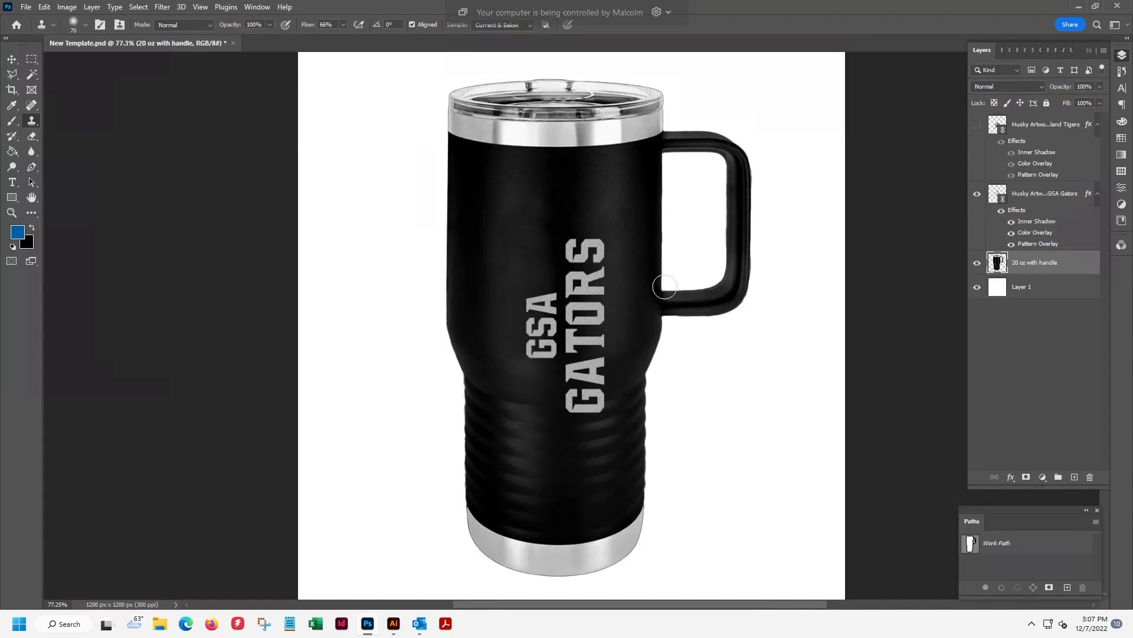
{"action": "left_click", "coordinate": [19, 58]}
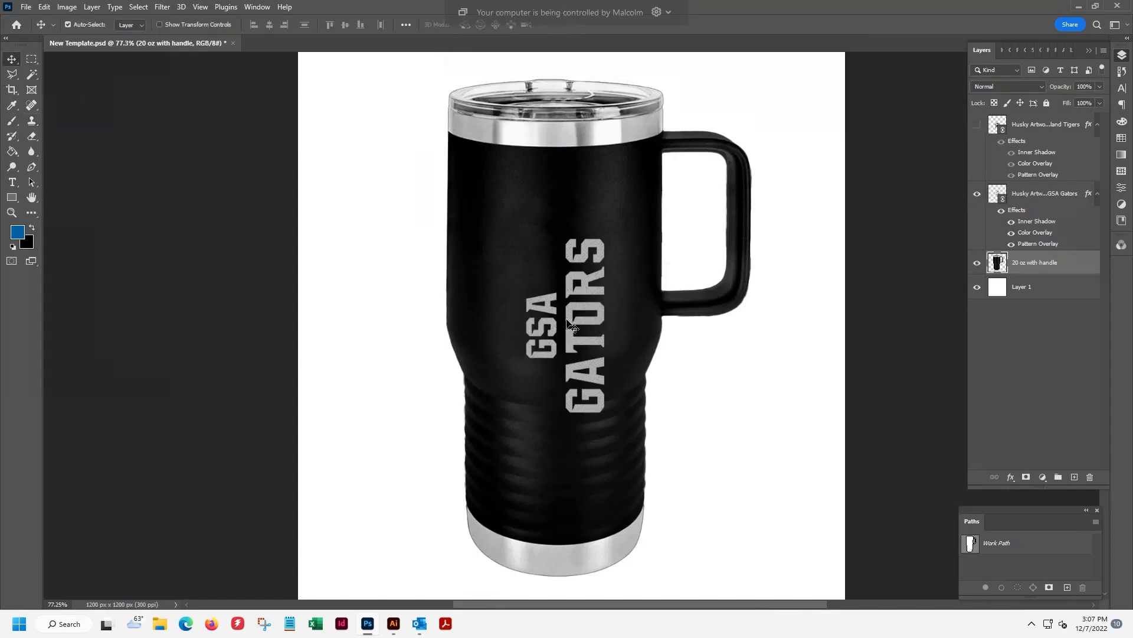
{"action": "mouse_move", "coordinate": [562, 312]}
{"action": "left_mouse_down"}
{"action": "mouse_move", "coordinate": [548, 293]}
{"action": "mouse_move", "coordinate": [588, 271]}
{"action": "mouse_move", "coordinate": [588, 251]}
{"action": "mouse_move", "coordinate": [578, 267]}
{"action": "left_mouse_up"}
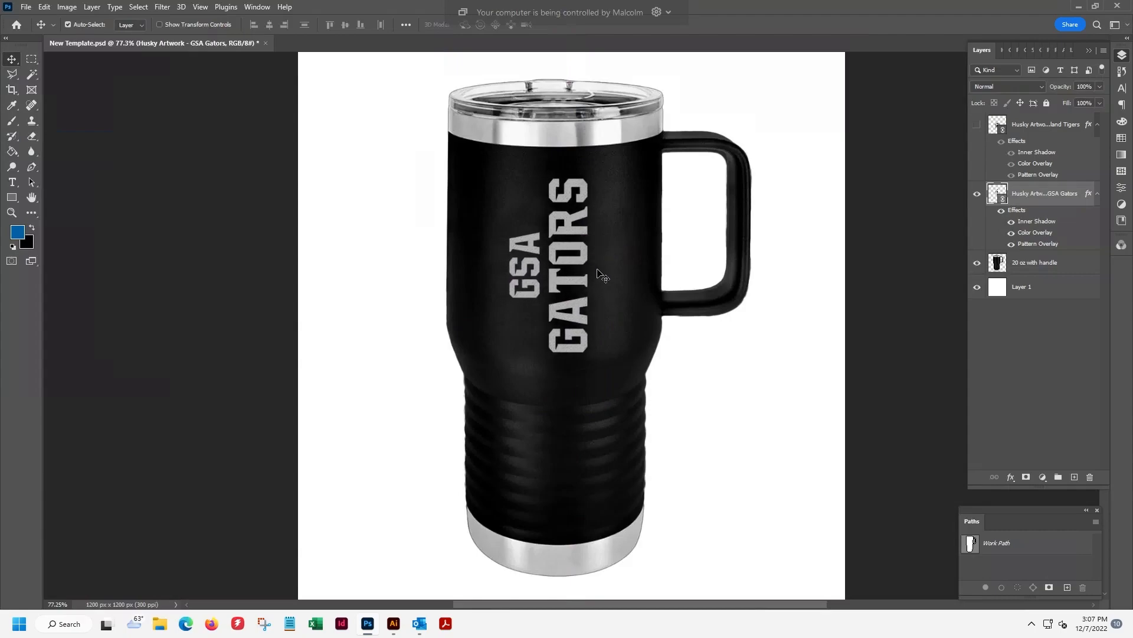
Nudge the GSA Gators artwork up and slightly right to center it on the mug's smooth body
{"action": "key", "text": "Right"}
{"action": "key", "text": "Up"}
{"action": "key", "text": "Up"}
{"action": "key", "text": "Up"}
{"action": "key", "text": "Up"}
{"action": "key", "text": "Up"}
{"action": "key", "text": "Up"}
{"action": "key", "text": "Up"}
{"action": "key", "text": "Up"}
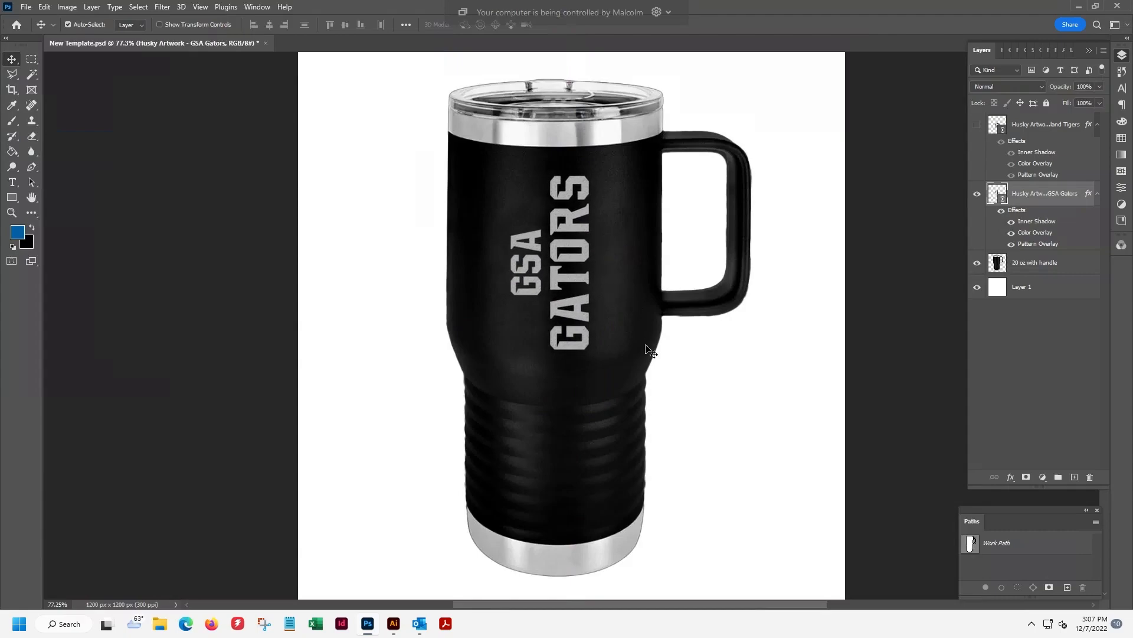
{"action": "key", "text": "Right"}
{"action": "key", "text": "Right"}
{"action": "key", "text": "Right"}
{"action": "key", "text": "Right"}
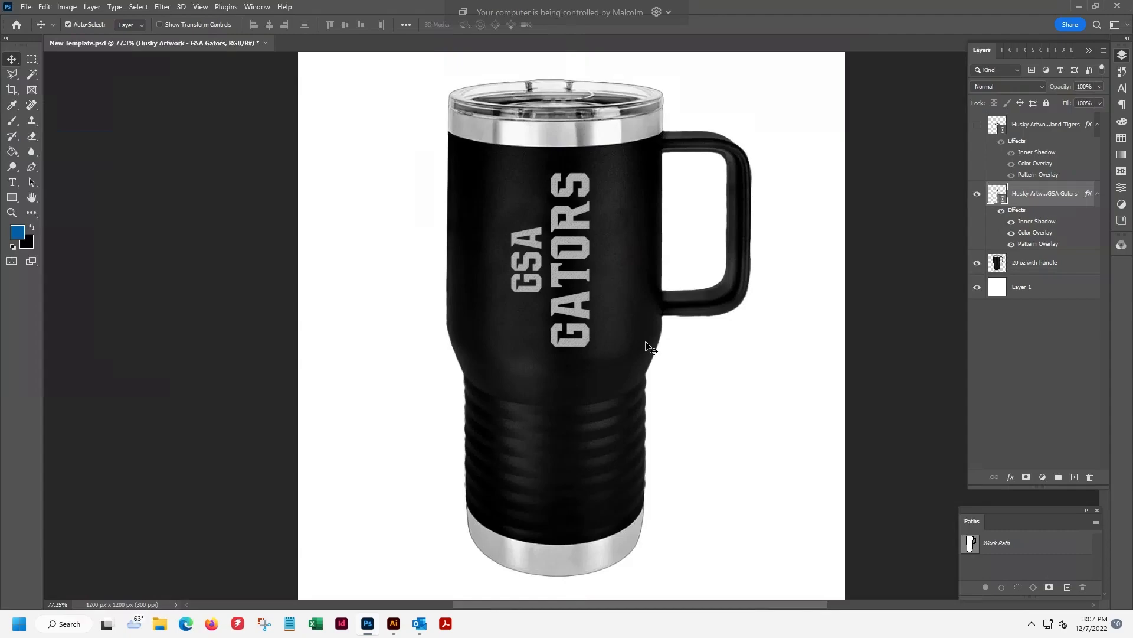
{"action": "key", "text": "Up"}
{"action": "key", "text": "Up"}
{"action": "key", "text": "Up"}
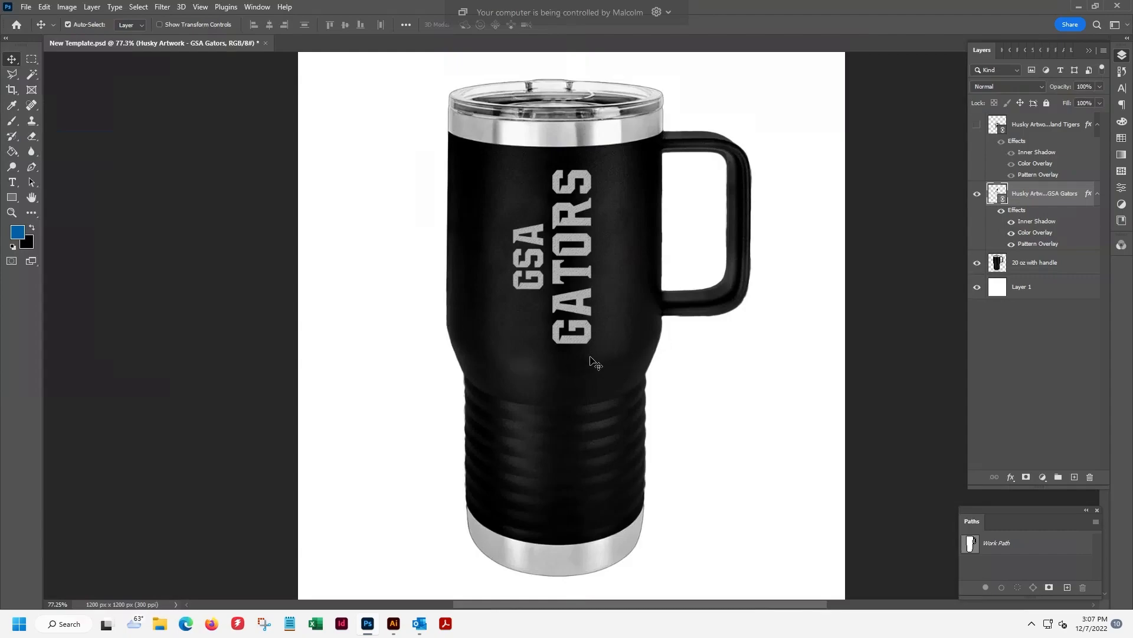
{"action": "key", "text": "shift+Up"}
{"action": "key", "text": "Up"}
{"action": "key", "text": "Up"}
{"action": "key", "text": "Up"}
{"action": "key", "text": "Up"}
{"action": "key", "text": "Up"}
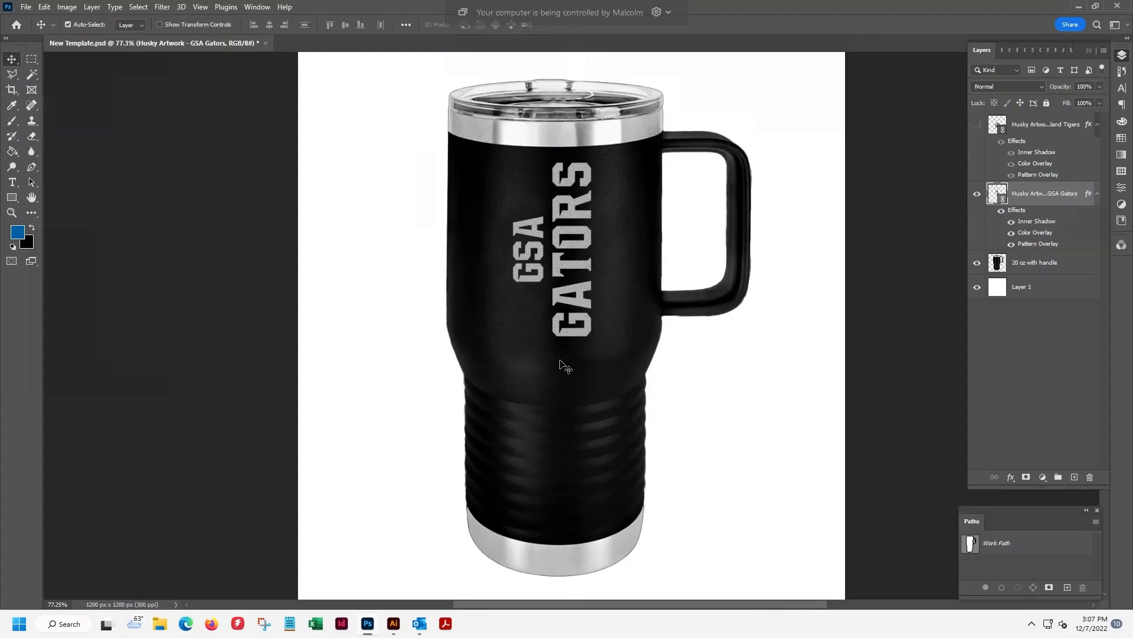
Swap the visible artwork to Howland Tigers and move it up onto the mug's smooth upper body
{"action": "left_click", "coordinate": [977, 196]}
{"action": "left_click", "coordinate": [977, 125]}
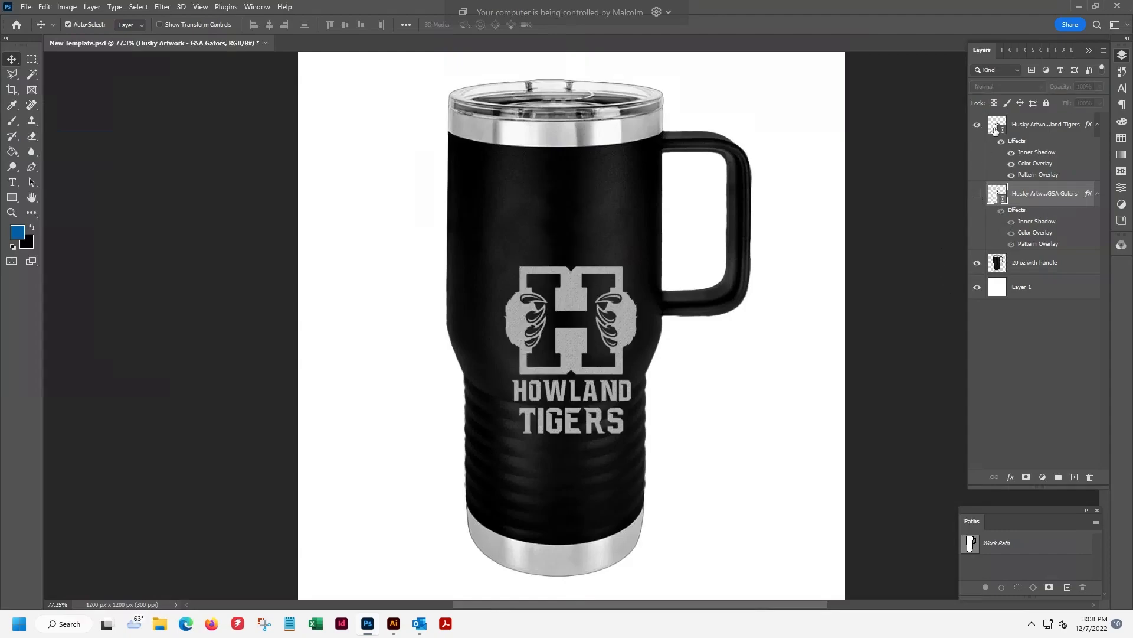
{"action": "left_click", "coordinate": [598, 368]}
{"action": "left_click_drag", "start_coordinate": [598, 368], "coordinate": [563, 253]}
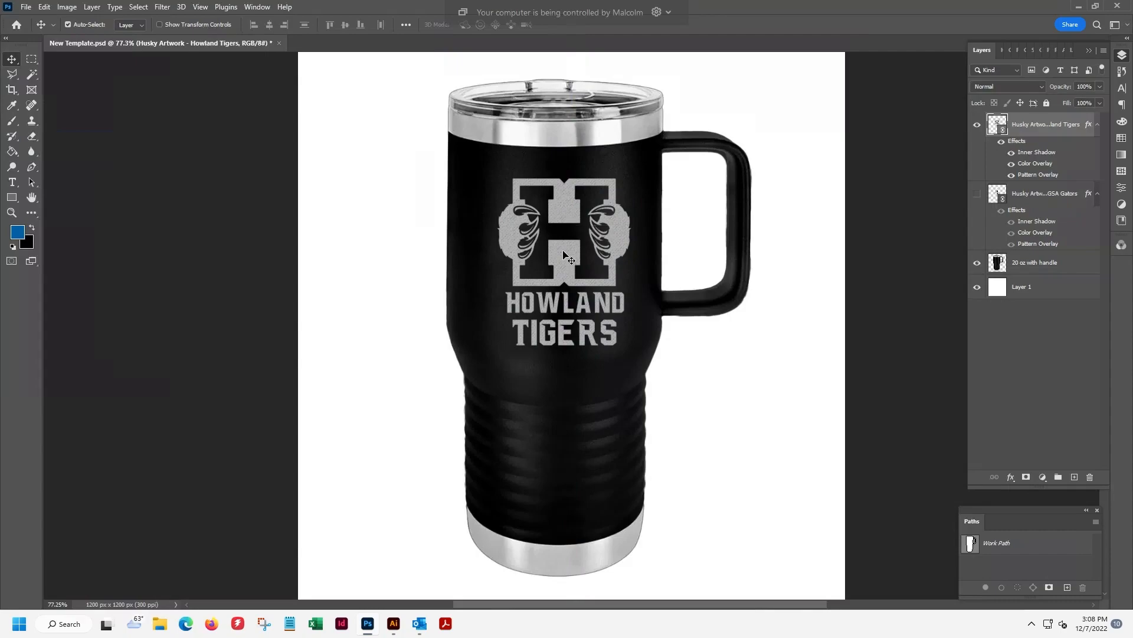
Nudge the Howland Tigers artwork left and slightly up to center it on the mug's smooth body
{"action": "key", "text": "Left"}
{"action": "key", "text": "Left"}
{"action": "key", "text": "Left"}
{"action": "key", "text": "Left"}
{"action": "key", "text": "Left"}
{"action": "key", "text": "Left"}
{"action": "key", "text": "Left"}
{"action": "key", "text": "Left"}
{"action": "key", "text": "Left"}
{"action": "key", "text": "Left"}
{"action": "key", "text": "Left"}
{"action": "key", "text": "Left"}
{"action": "key", "text": "Left"}
{"action": "key", "text": "Left"}
{"action": "key", "text": "Left"}
{"action": "key", "text": "Left"}
{"action": "key", "text": "Left"}
{"action": "key", "text": "Left"}
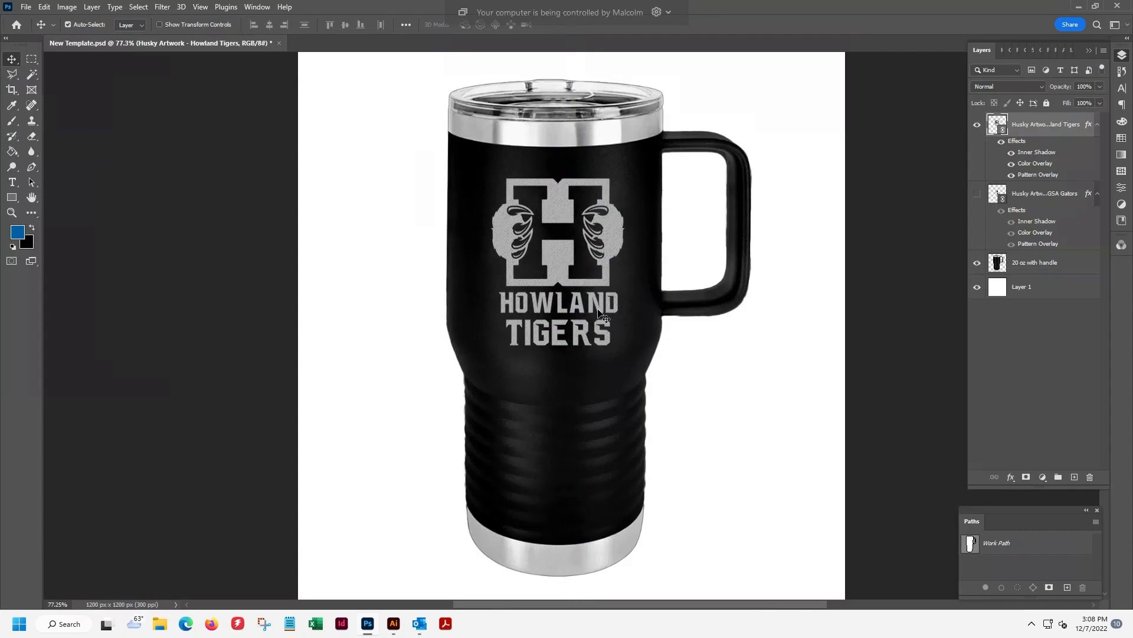
{"action": "key", "text": "Up"}
{"action": "key", "text": "Up"}
{"action": "key", "text": "Up"}
{"action": "key", "text": "Up"}
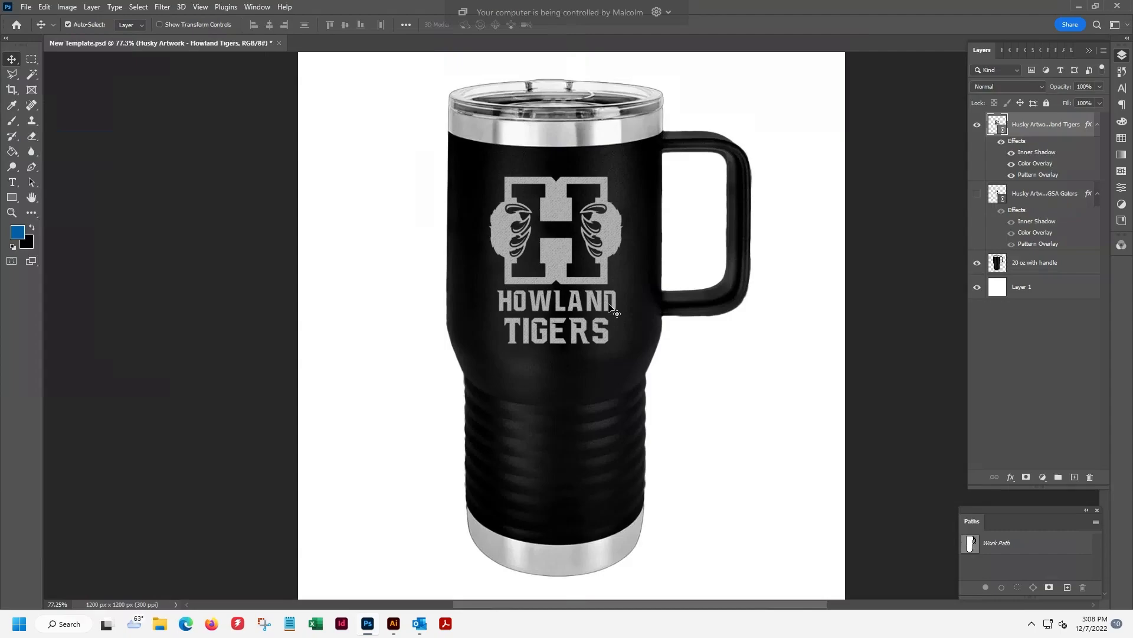
{"action": "key", "text": "Left"}
{"action": "key", "text": "Left"}
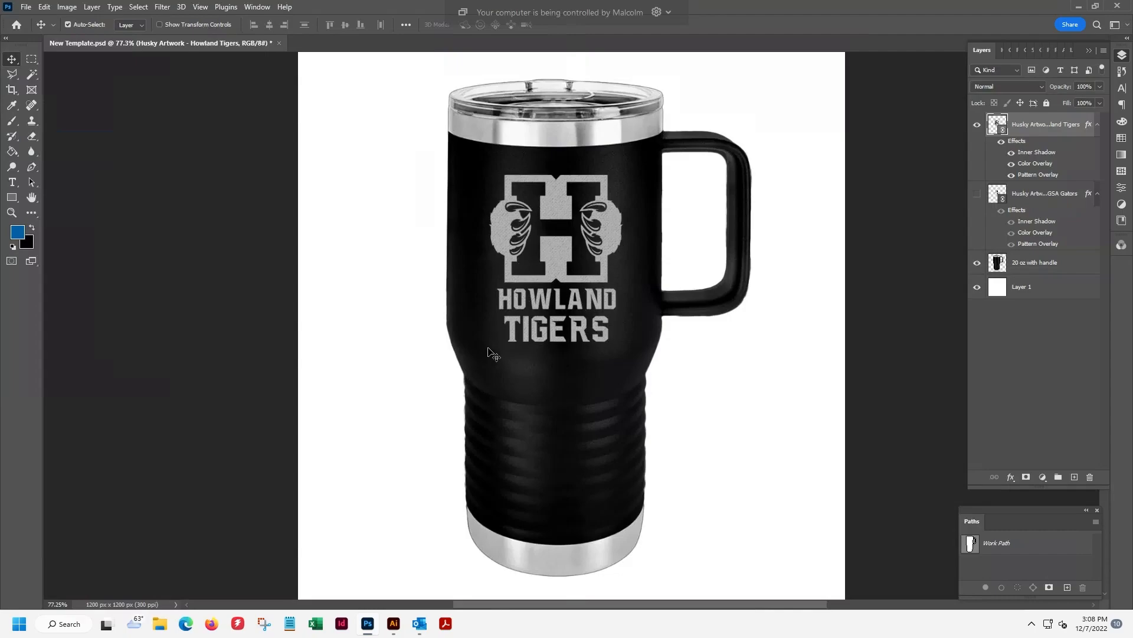
{"action": "key", "text": "Left"}
{"action": "key", "text": "Left"}
{"action": "key", "text": "Left"}
{"action": "key", "text": "Left"}
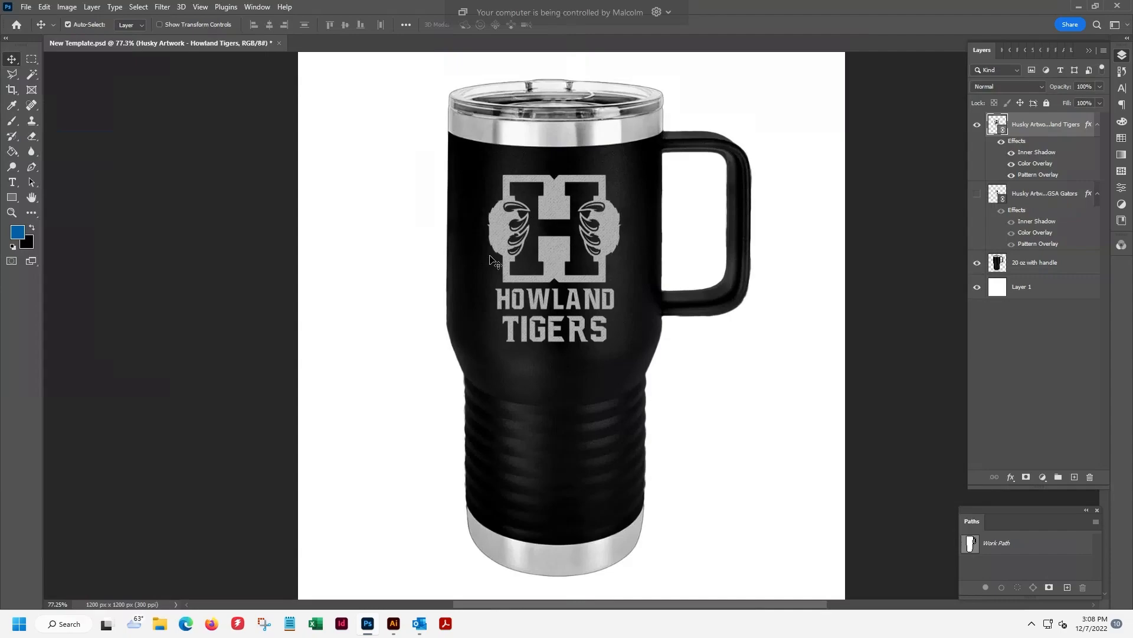
{"action": "key", "text": "Up"}
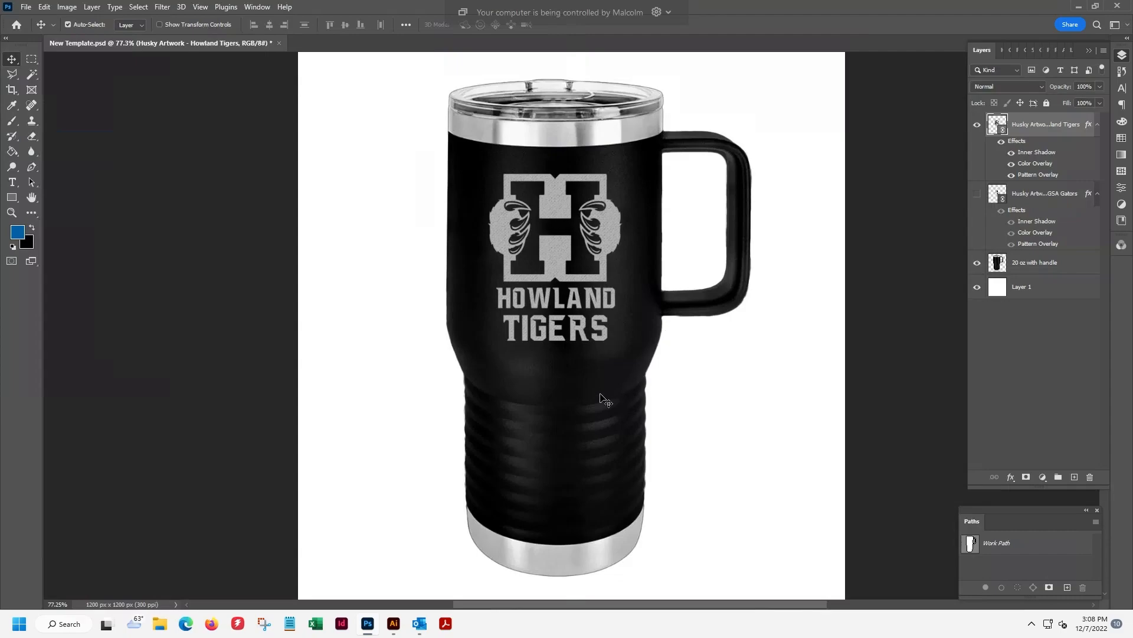
{"action": "key", "text": "Left"}
{"action": "key", "text": "Left"}
{"action": "key", "text": "Up"}
{"action": "key", "text": "Up"}
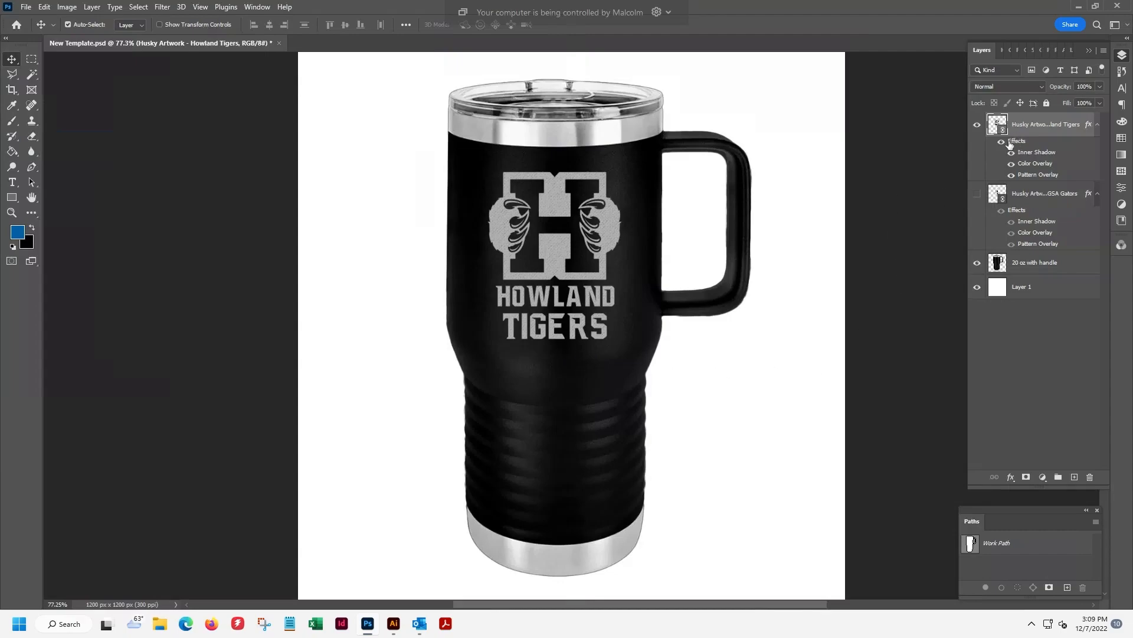
Compare the placement of the GSA Gators and Howland Tigers artwork by switching their layer visibility, ending on Howland Tigers
{"action": "left_click", "coordinate": [977, 125]}
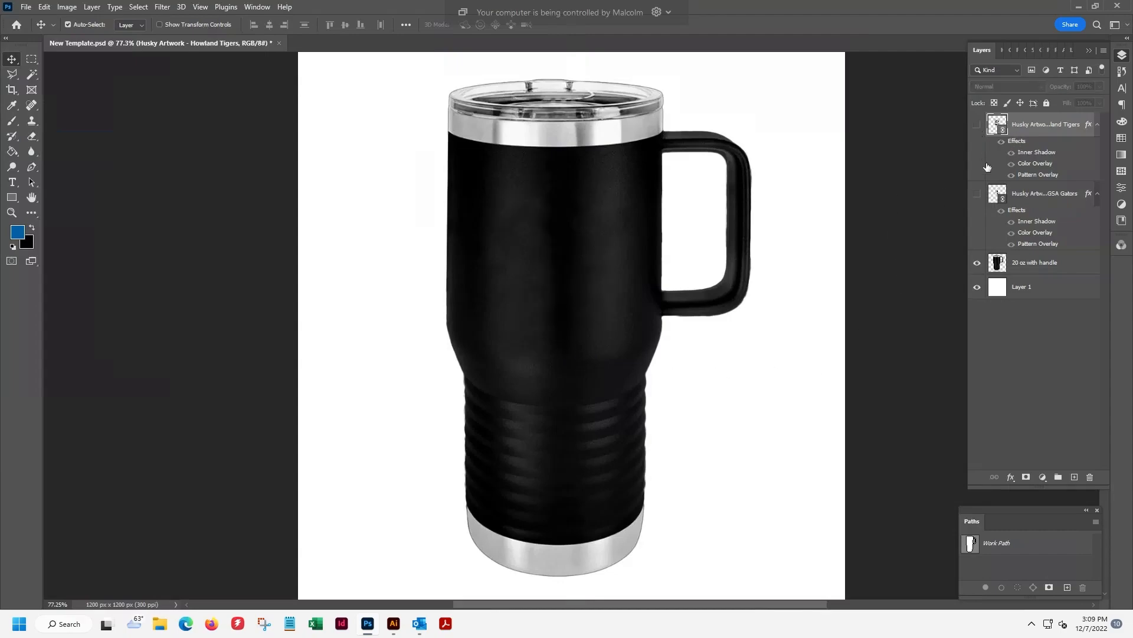
{"action": "left_click", "coordinate": [977, 195]}
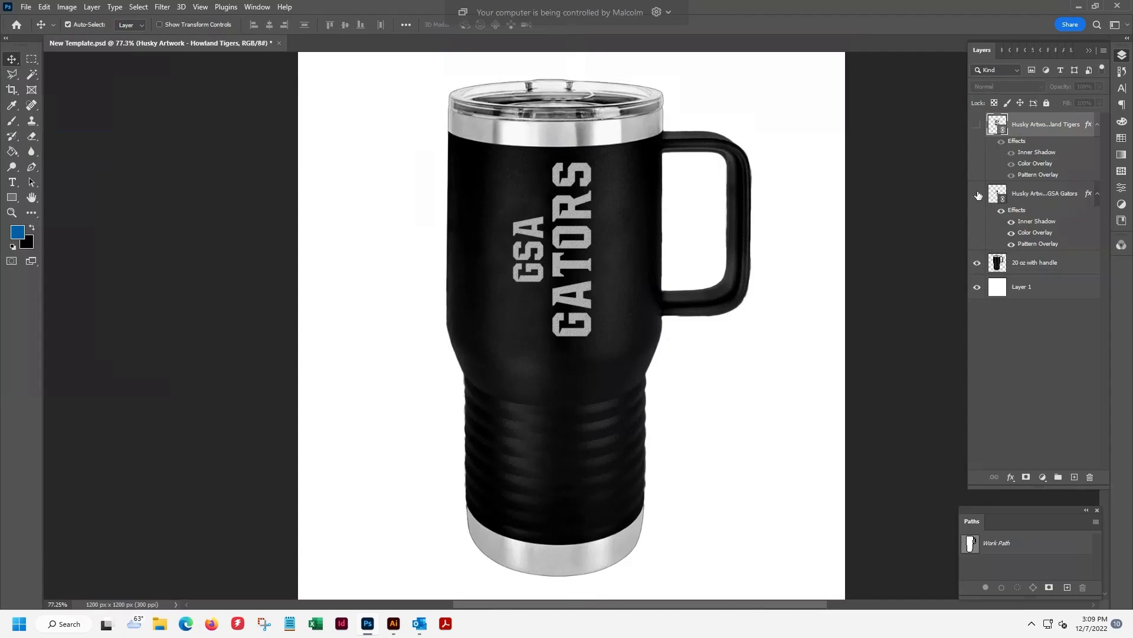
{"action": "left_click", "coordinate": [977, 195]}
{"action": "left_click", "coordinate": [977, 126]}
{"action": "left_click", "coordinate": [978, 194]}
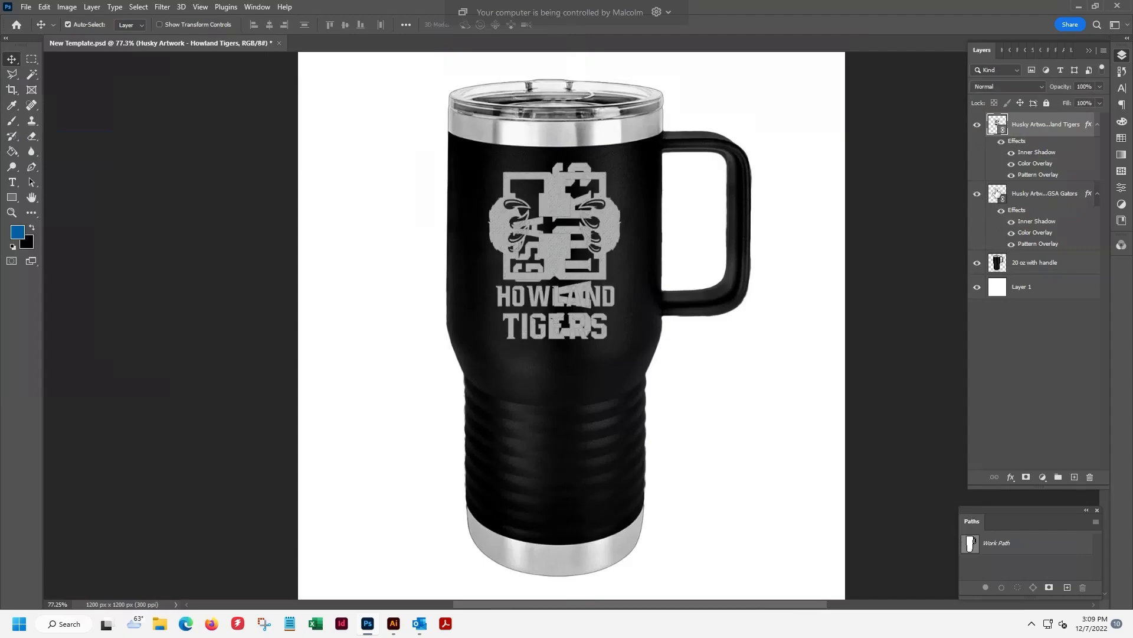
{"action": "left_click", "coordinate": [977, 194]}
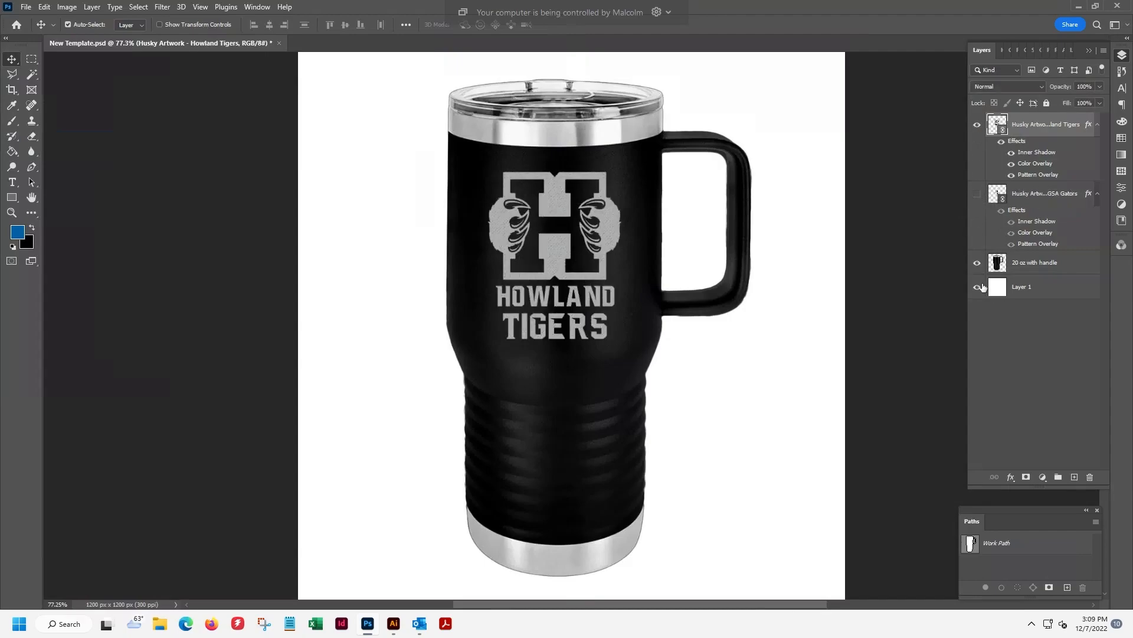
Hide the white background layer and check the mug layer by switching it off and back on
{"action": "left_click", "coordinate": [978, 288]}
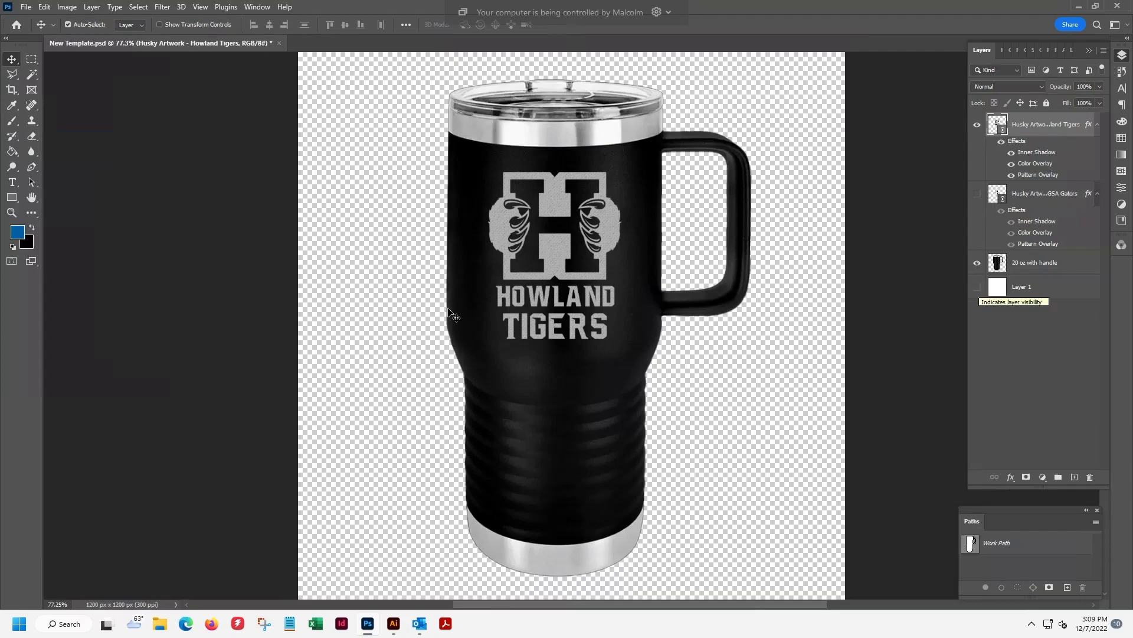
{"action": "left_click", "coordinate": [979, 263]}
{"action": "left_click", "coordinate": [978, 263]}
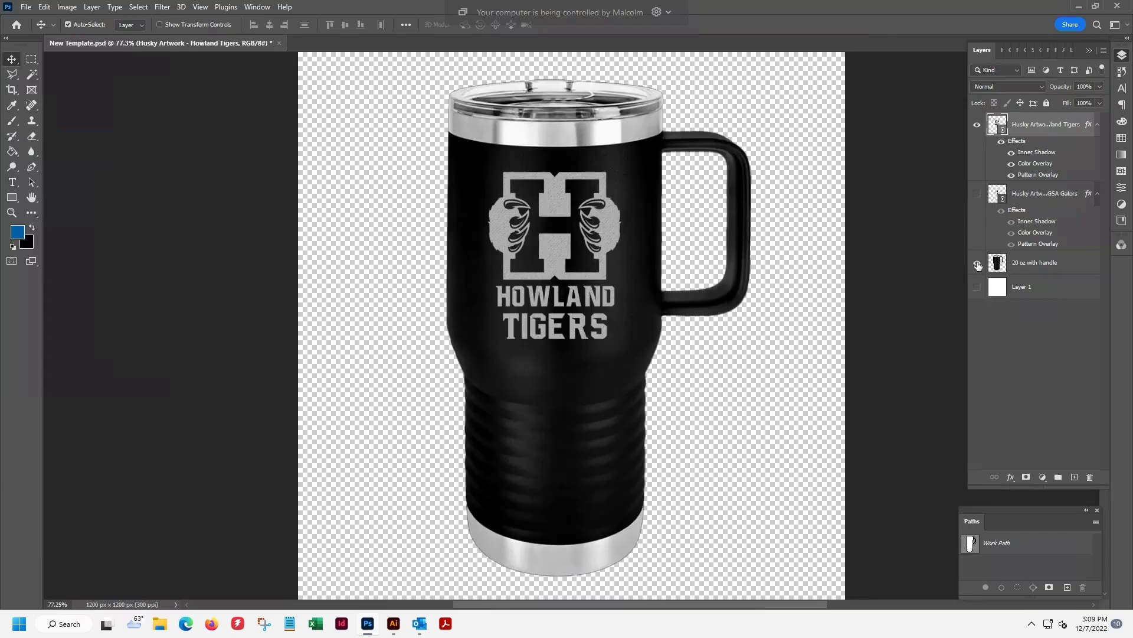
Toggle the Howland Tigers layer off, on and off again to inspect the blank mug without artwork
{"action": "left_click", "coordinate": [978, 125]}
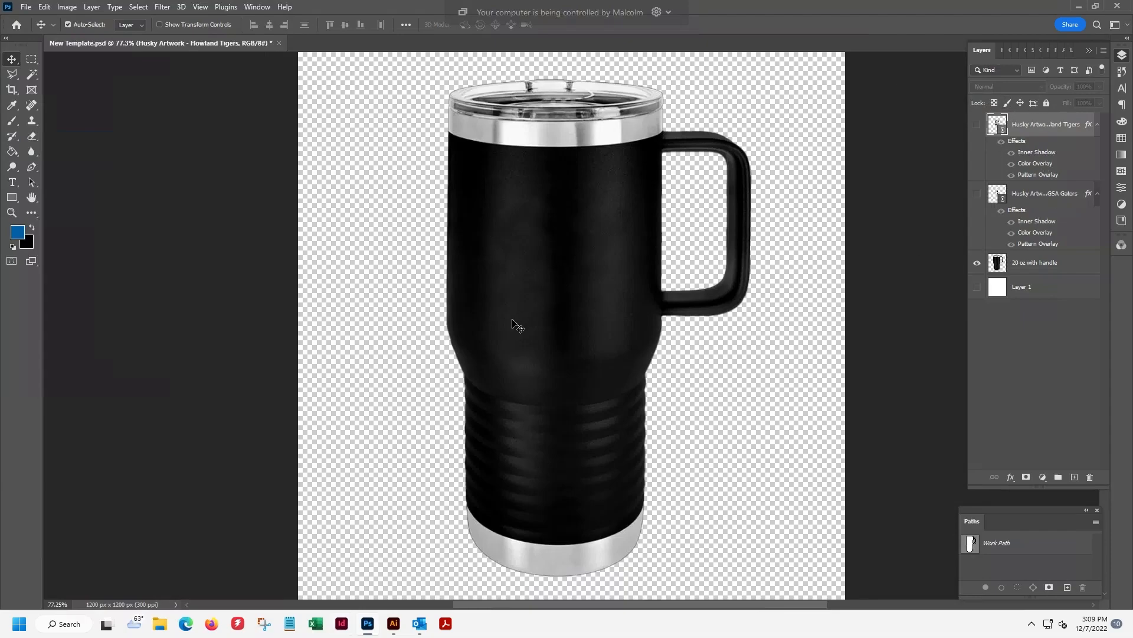
{"action": "left_click", "coordinate": [976, 126]}
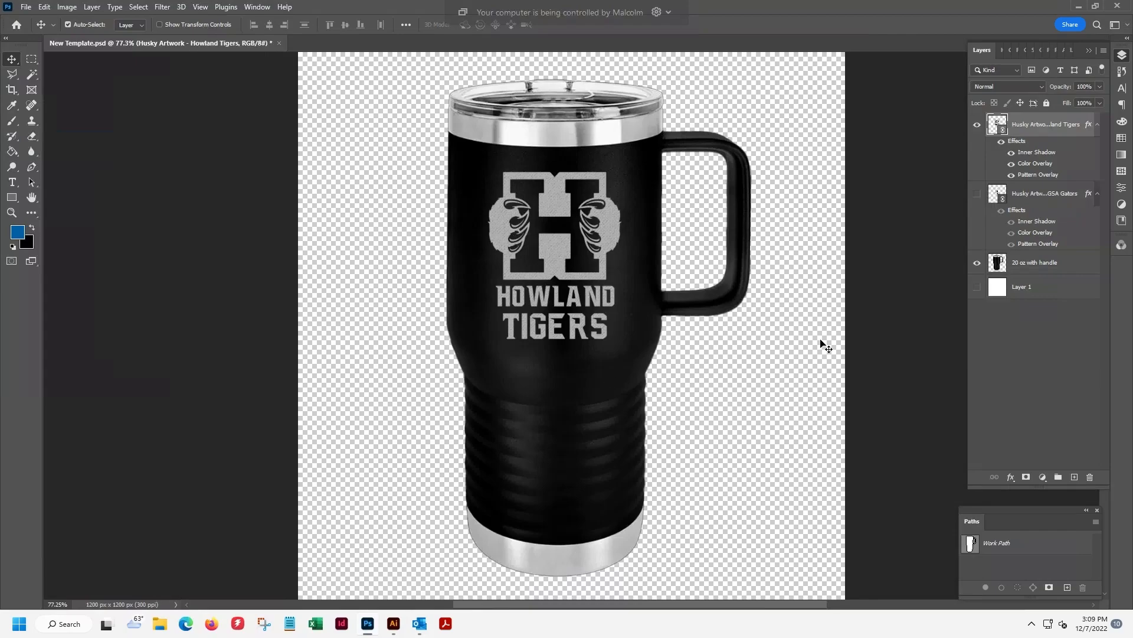
{"action": "left_click", "coordinate": [976, 125]}
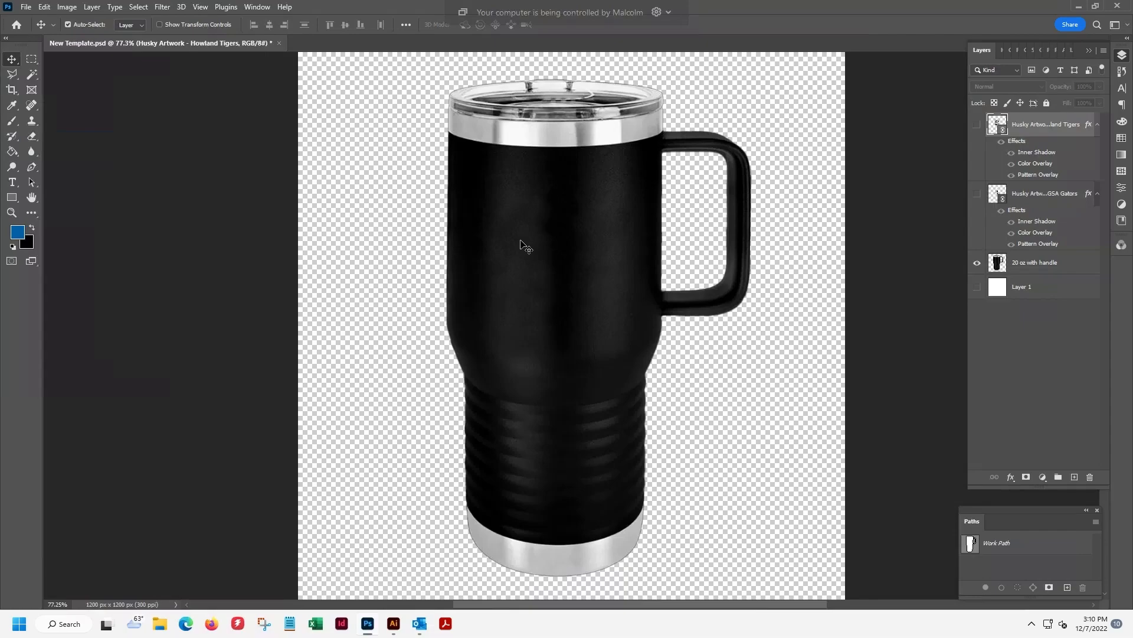
{"action": "left_click", "coordinate": [26, 7]}
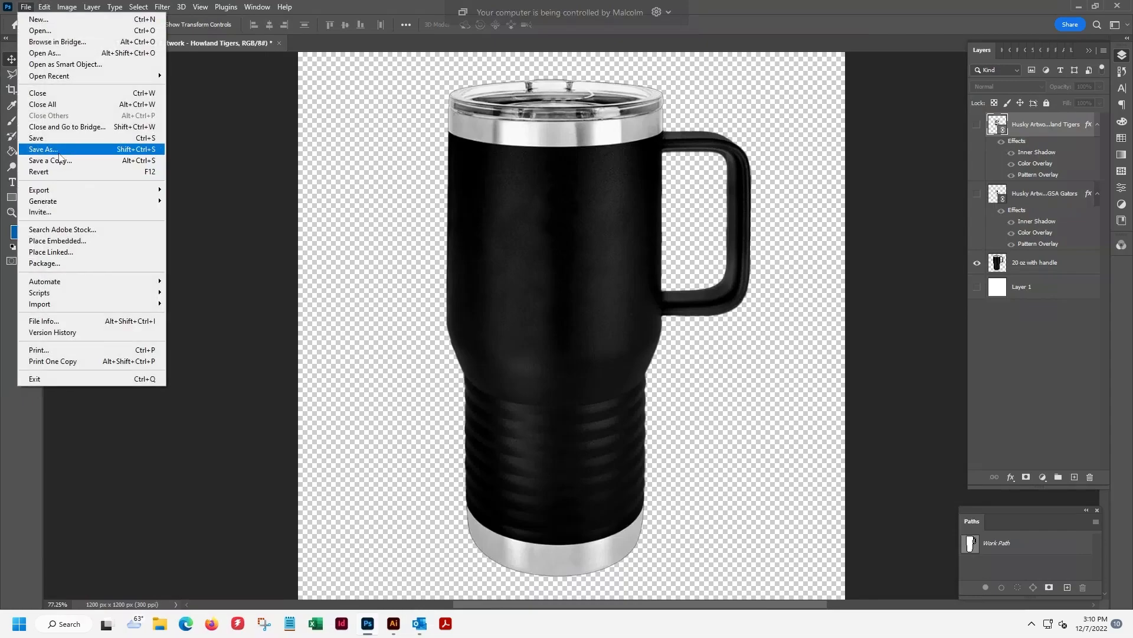
{"action": "left_click", "coordinate": [178, 157]}
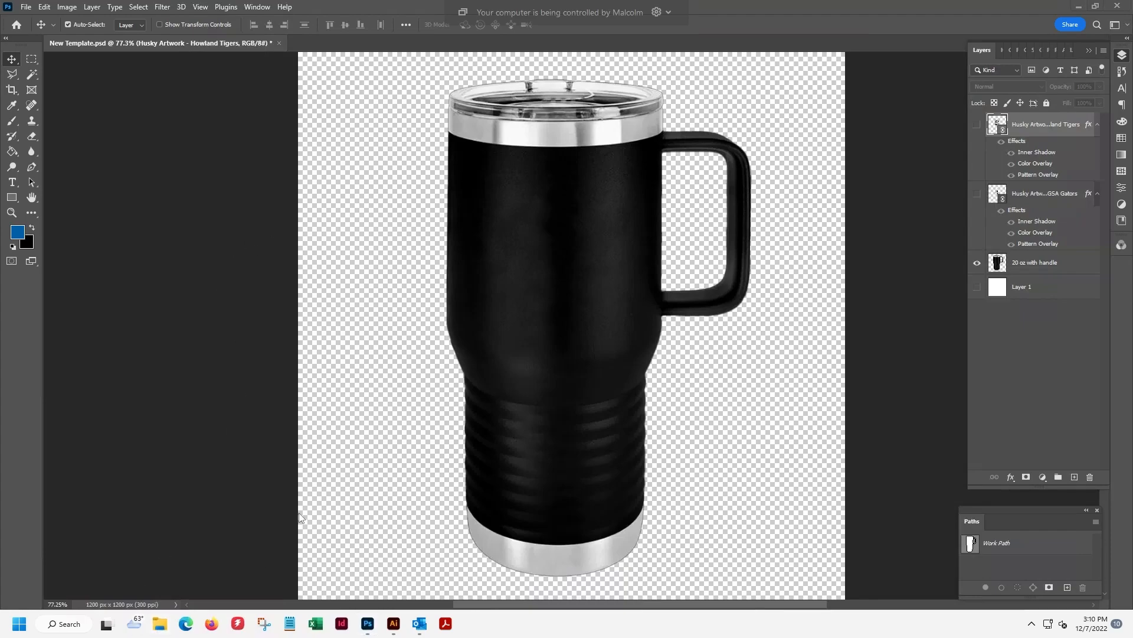
Switch to File Explorer and open the Squared Templates 2021 folder inside _NEW 2021 Templates
{"action": "scroll", "coordinate": [785, 493], "scroll_direction": "down", "scroll_amount": 5}
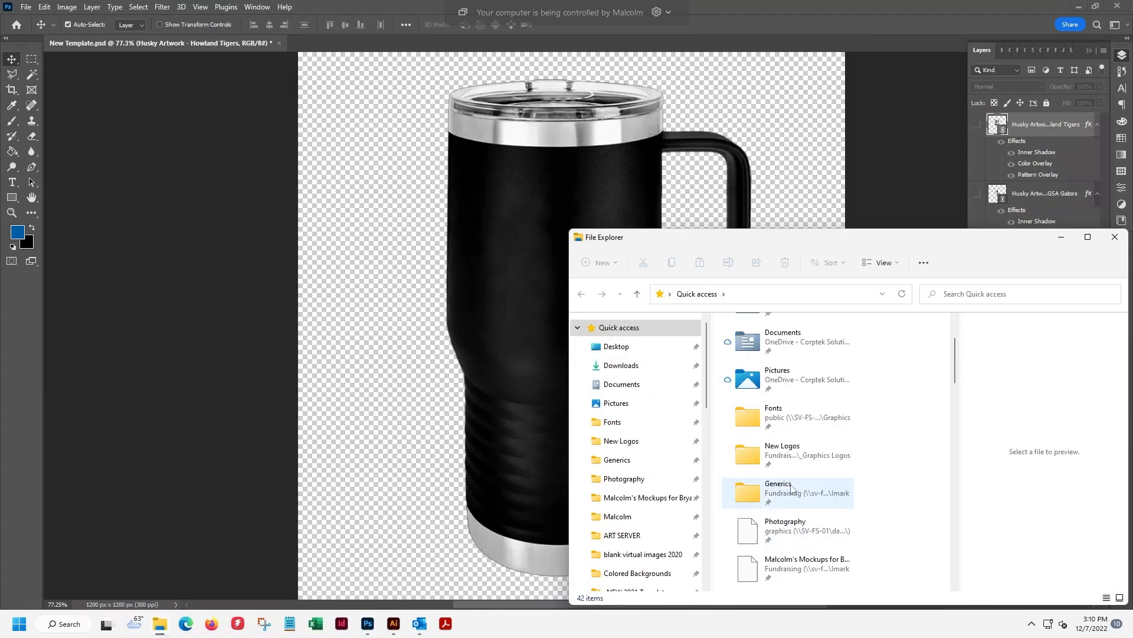
{"action": "scroll", "coordinate": [794, 488], "scroll_direction": "up", "scroll_amount": 3}
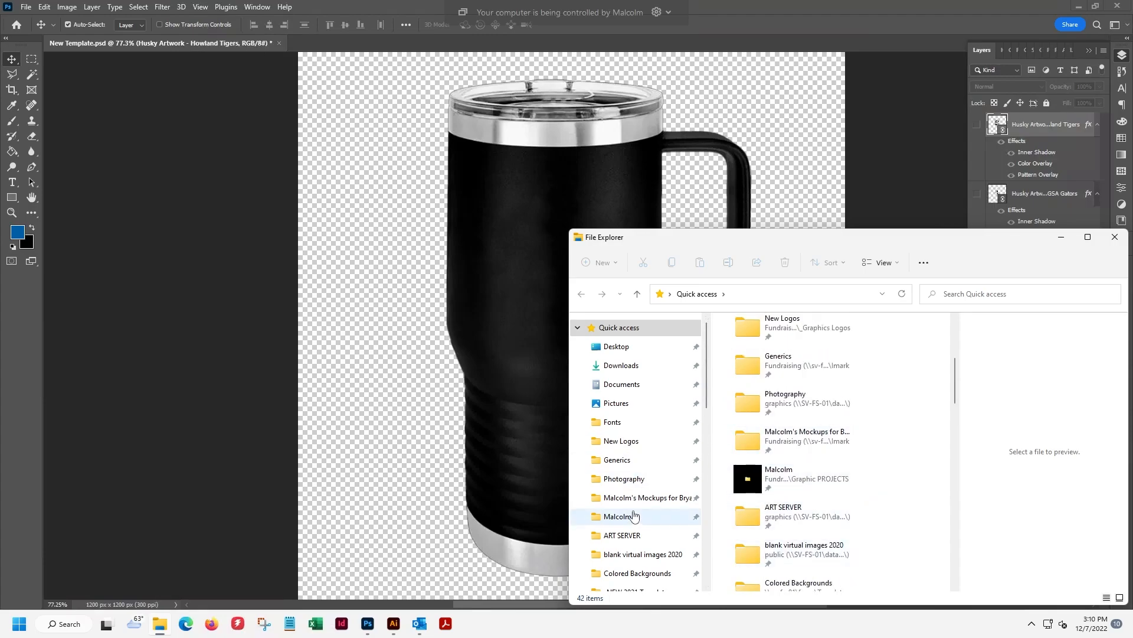
{"action": "scroll", "coordinate": [642, 558], "scroll_direction": "down", "scroll_amount": 1}
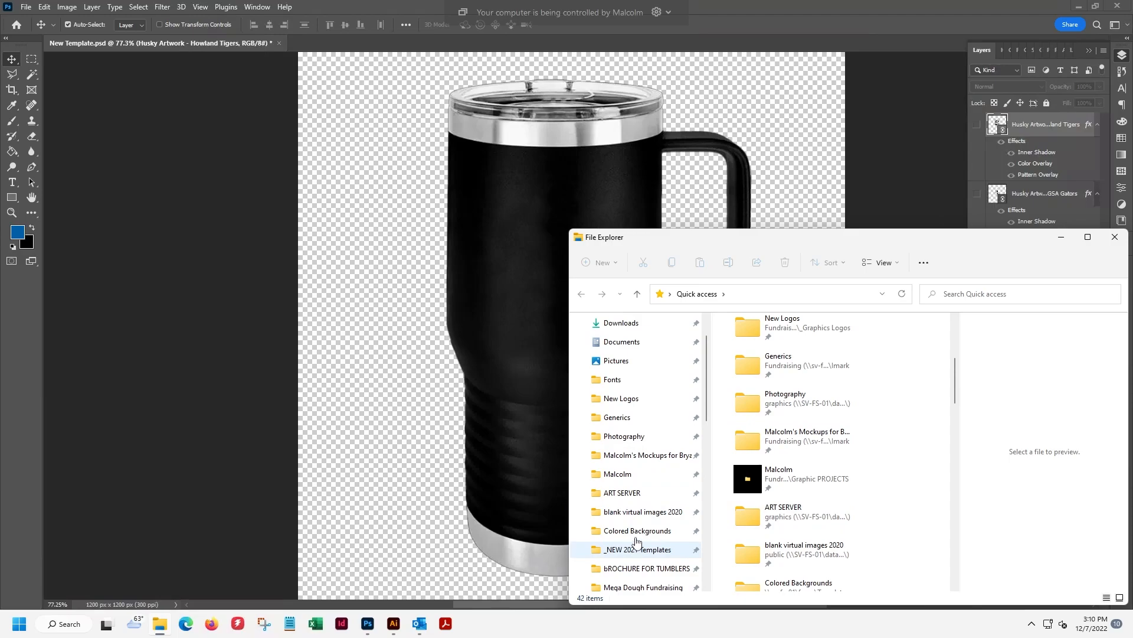
{"action": "left_click", "coordinate": [639, 552]}
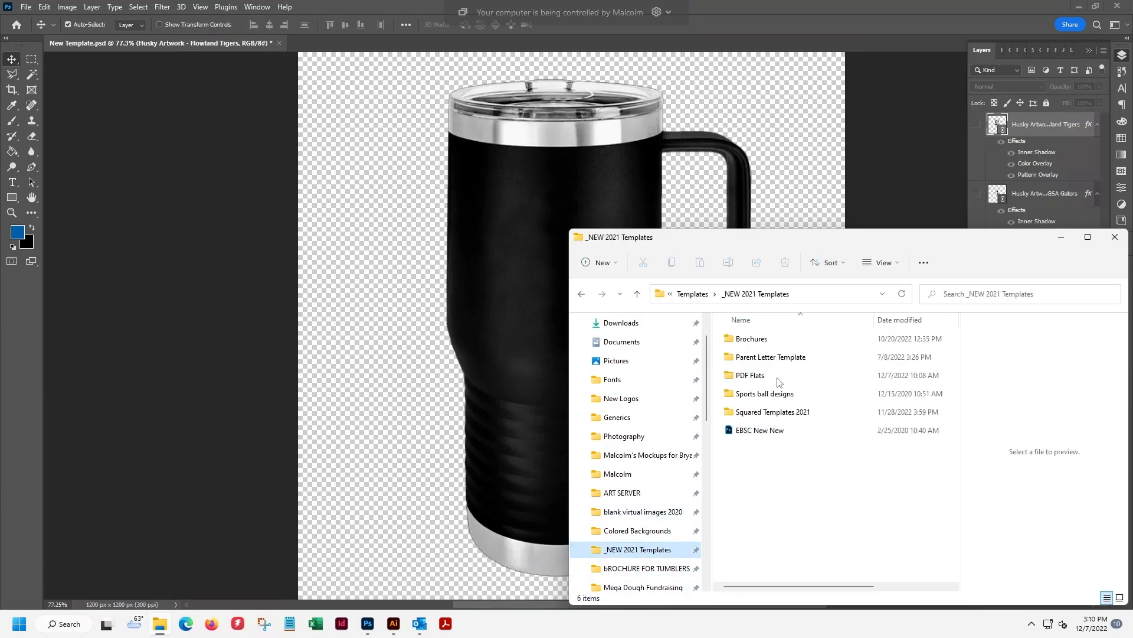
{"action": "double_click", "coordinate": [755, 414]}
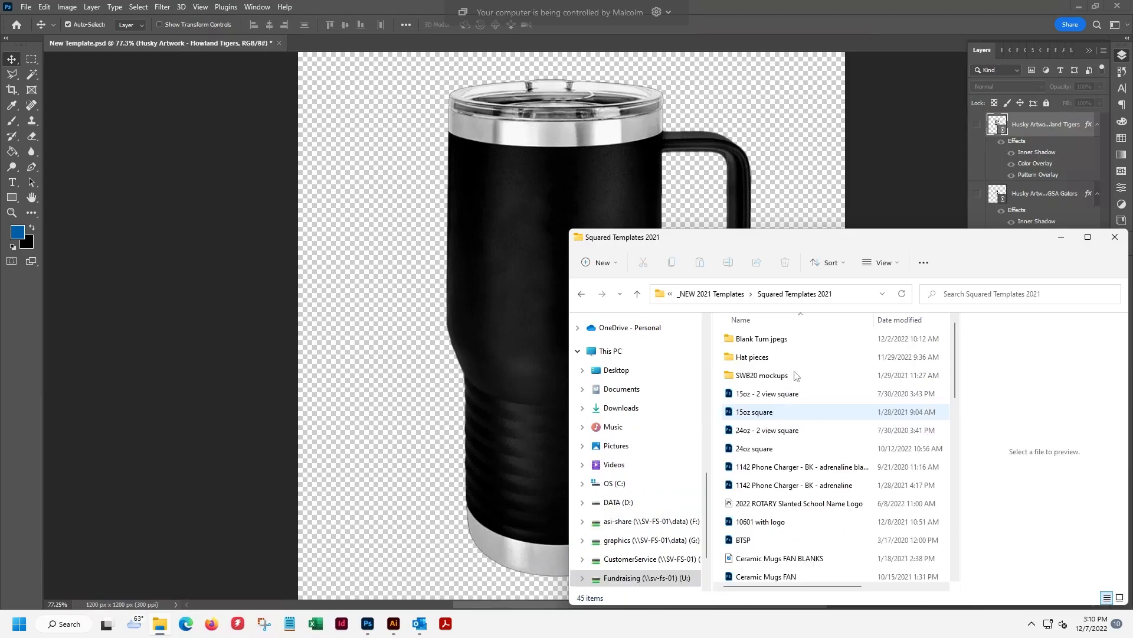
Rename the Blank Tum jpegs folder as Blank Tumblers for Brochures
{"action": "left_click", "coordinate": [778, 345]}
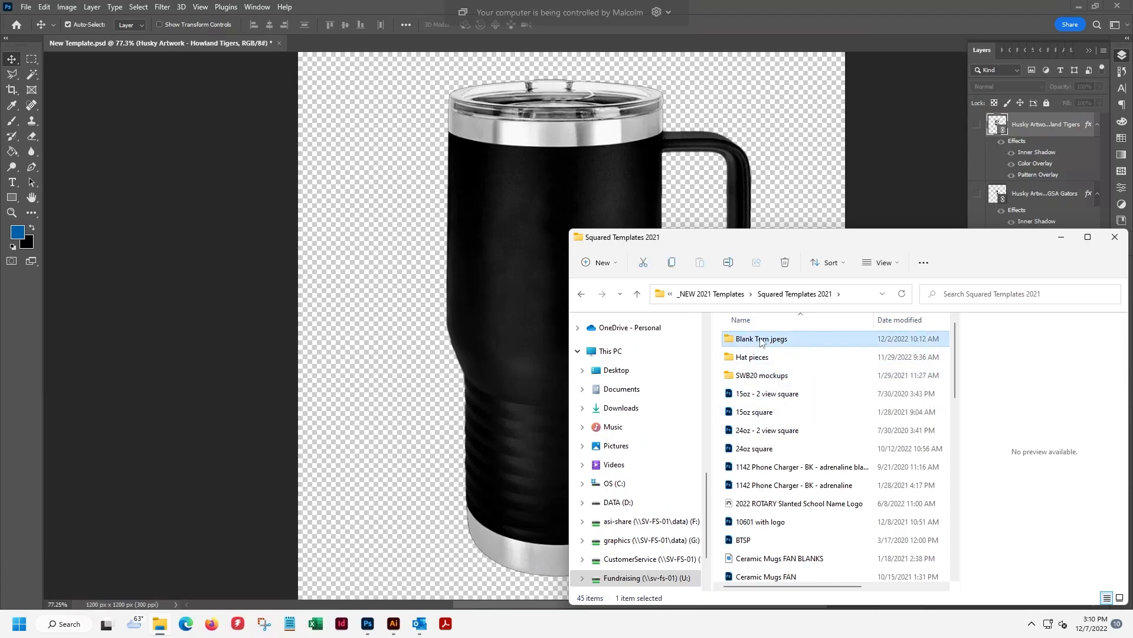
{"action": "left_click", "coordinate": [801, 345]}
{"action": "left_click", "coordinate": [801, 341]}
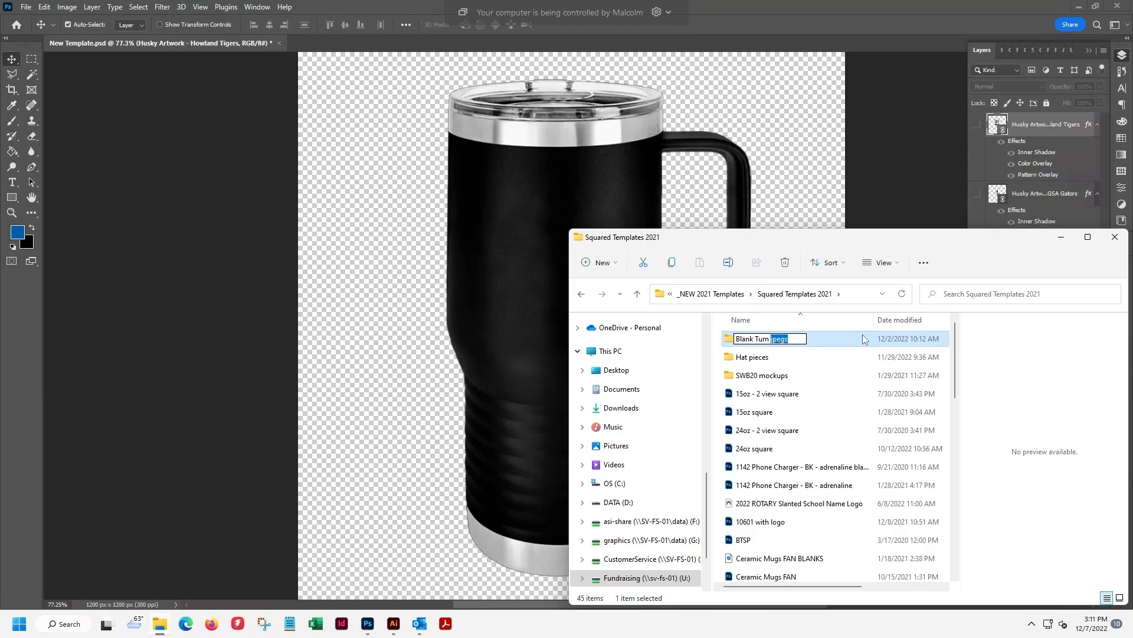
{"action": "key", "text": "BackSpace"}
{"action": "key", "text": "BackSpace"}
{"action": "key", "text": "ctrl+a"}
{"action": "key", "text": "BackSpace"}
{"action": "type", "text": "Blank Tumblers for"}
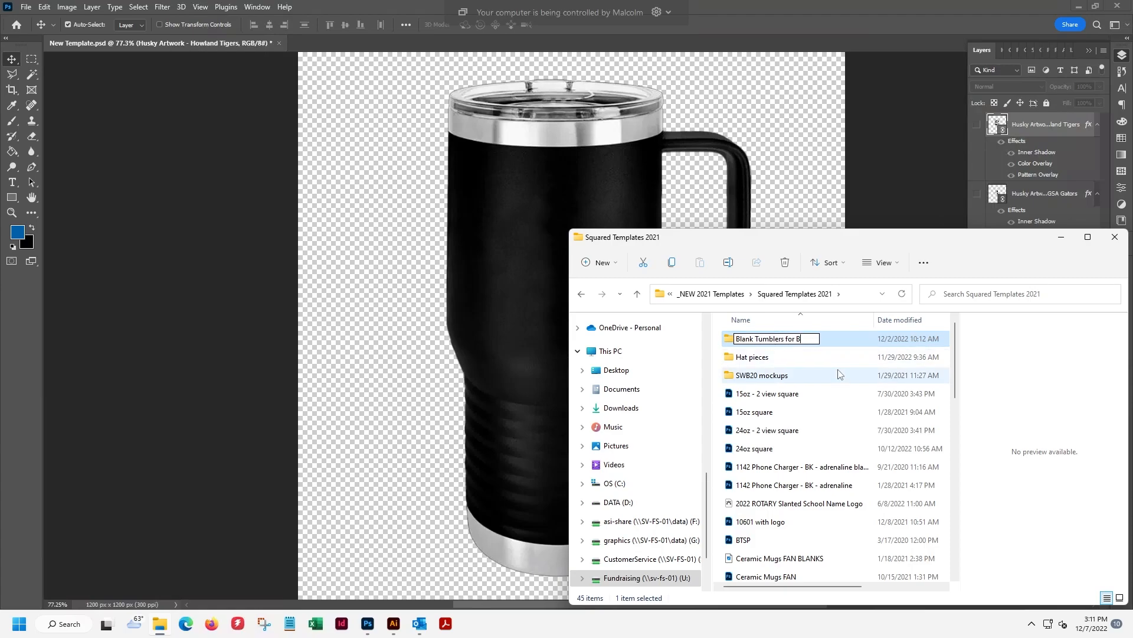
{"action": "type", "text": " Brochures"}
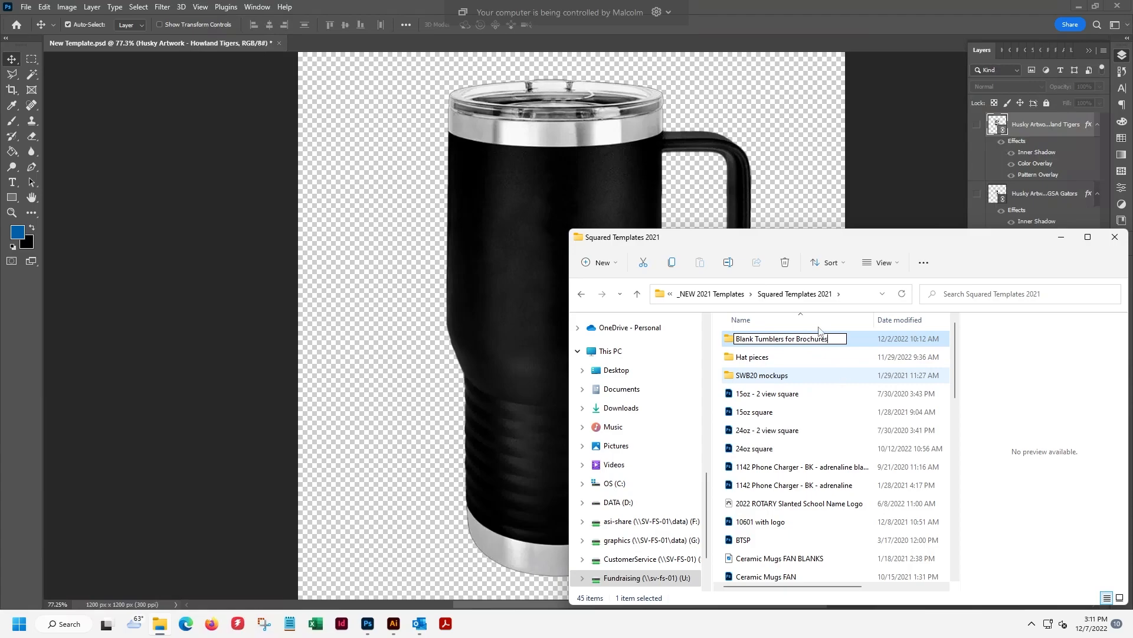
{"action": "key", "text": "Return"}
Open the Blank Tumblers for Brochures folder and preview the KO12 RD, Tum20 BK and TUM20 Black NEW images
{"action": "double_click", "coordinate": [729, 341]}
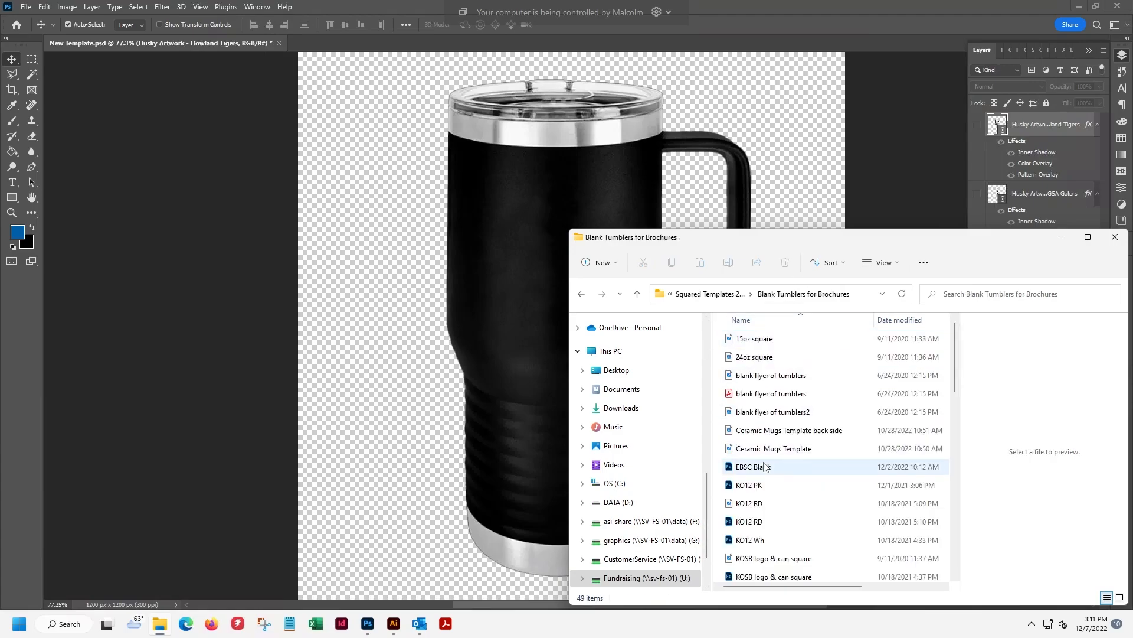
{"action": "left_click", "coordinate": [745, 504]}
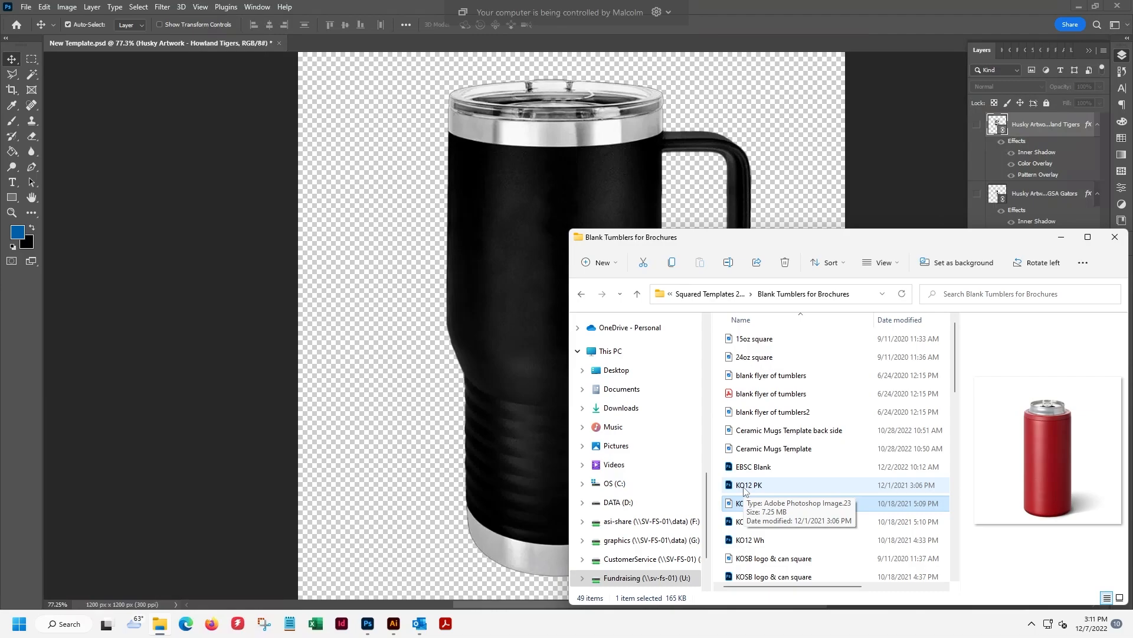
{"action": "left_click", "coordinate": [749, 486]}
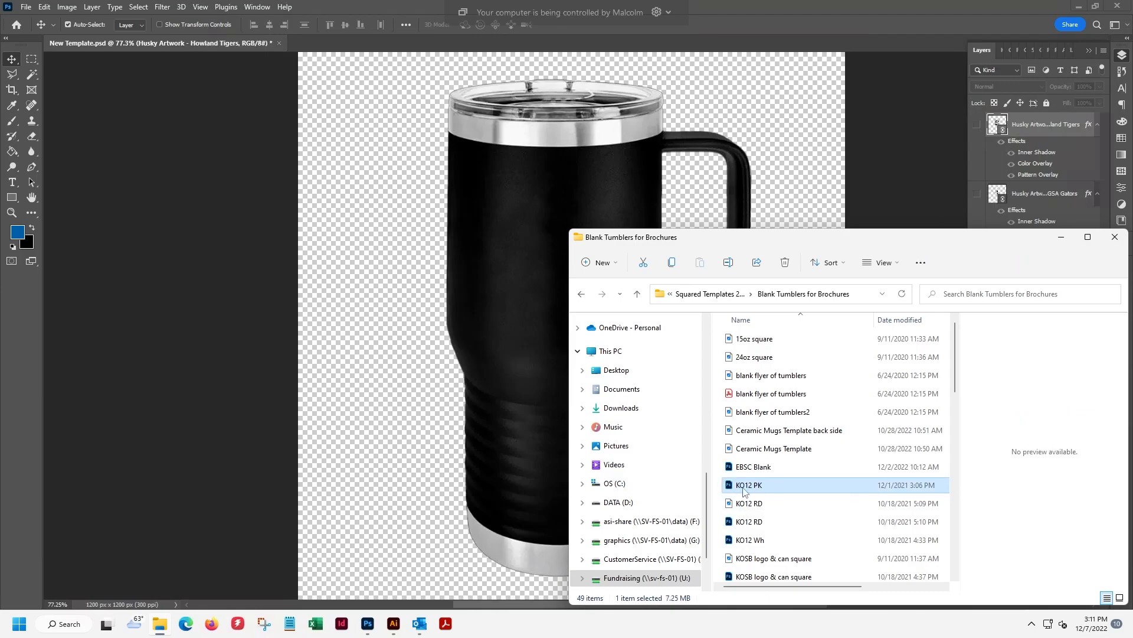
{"action": "left_click", "coordinate": [749, 503]}
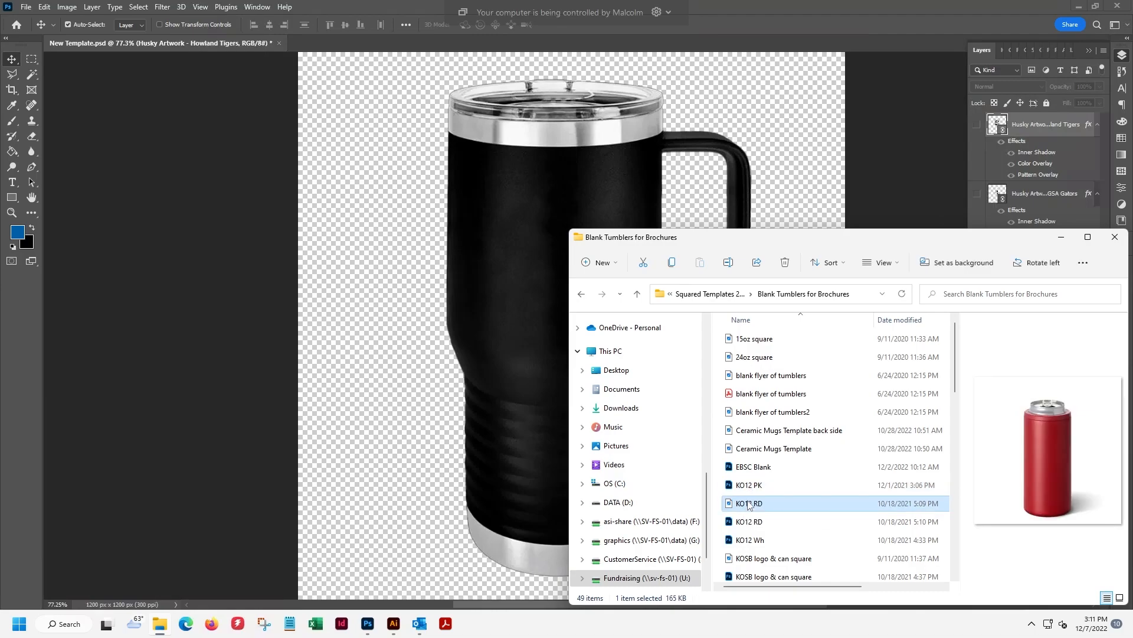
{"action": "scroll", "coordinate": [767, 507], "scroll_direction": "down", "scroll_amount": 5}
{"action": "left_click", "coordinate": [754, 446]}
{"action": "left_click", "coordinate": [751, 481]}
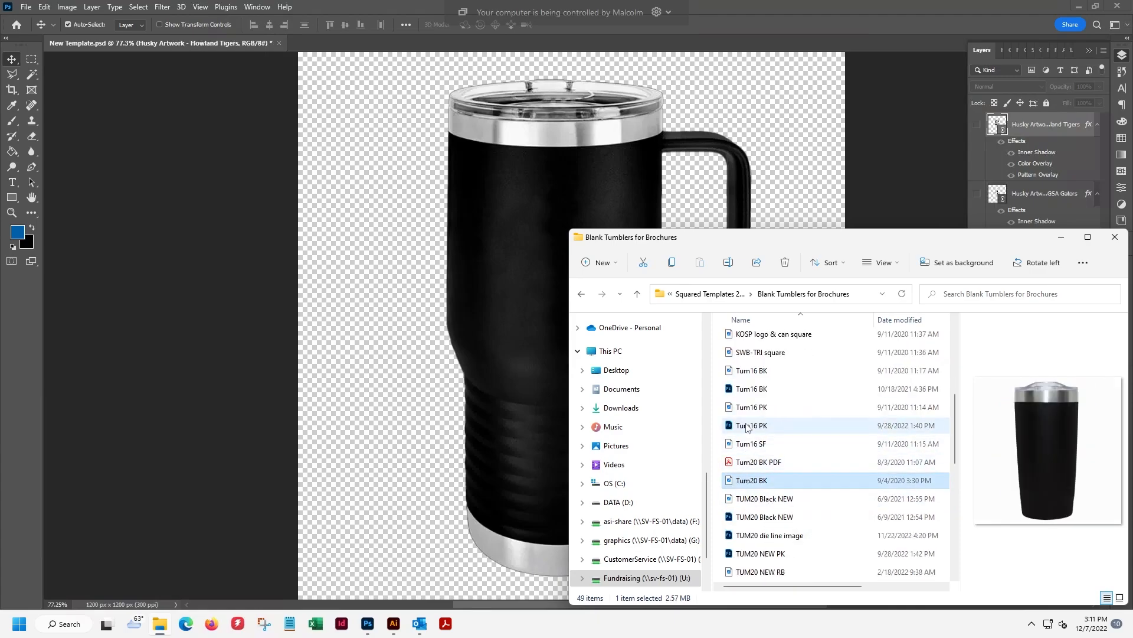
{"action": "left_click", "coordinate": [749, 498]}
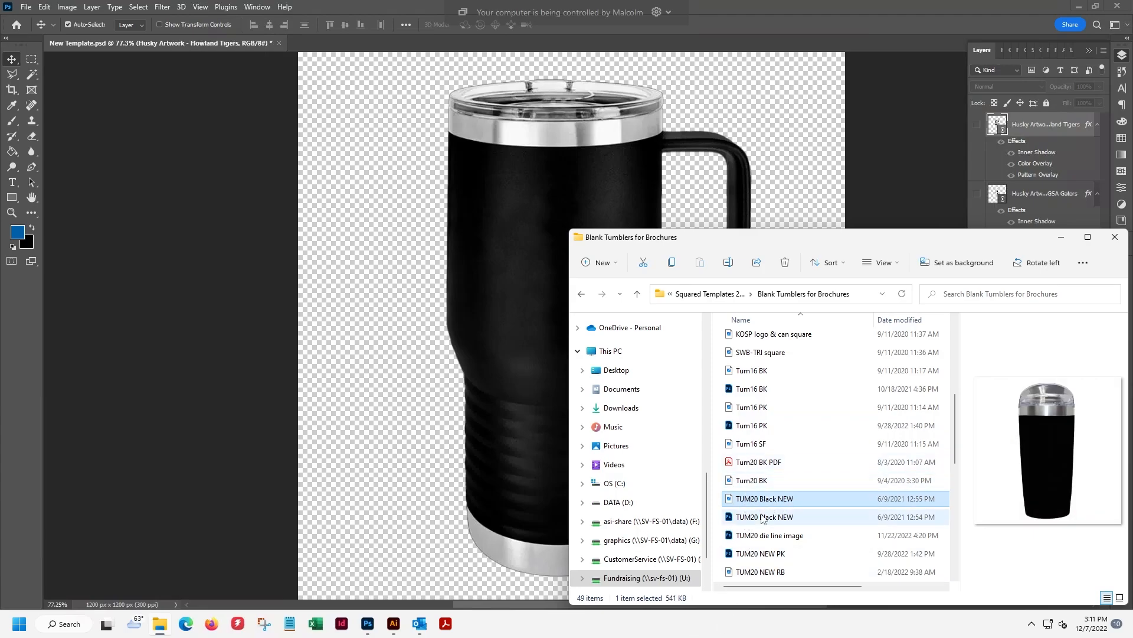
Preview the Tum20 NV, Tum20 PK and Tum20 PR images, comparing the image files with their Photoshop versions
{"action": "scroll", "coordinate": [753, 518], "scroll_direction": "down", "scroll_amount": 2}
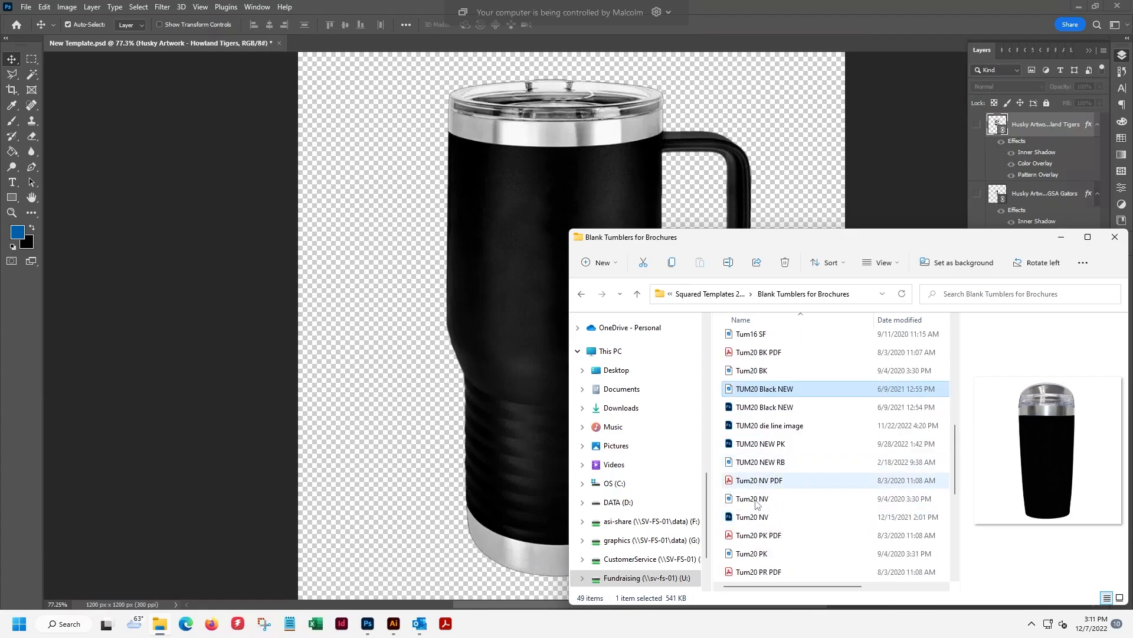
{"action": "left_click", "coordinate": [753, 499]}
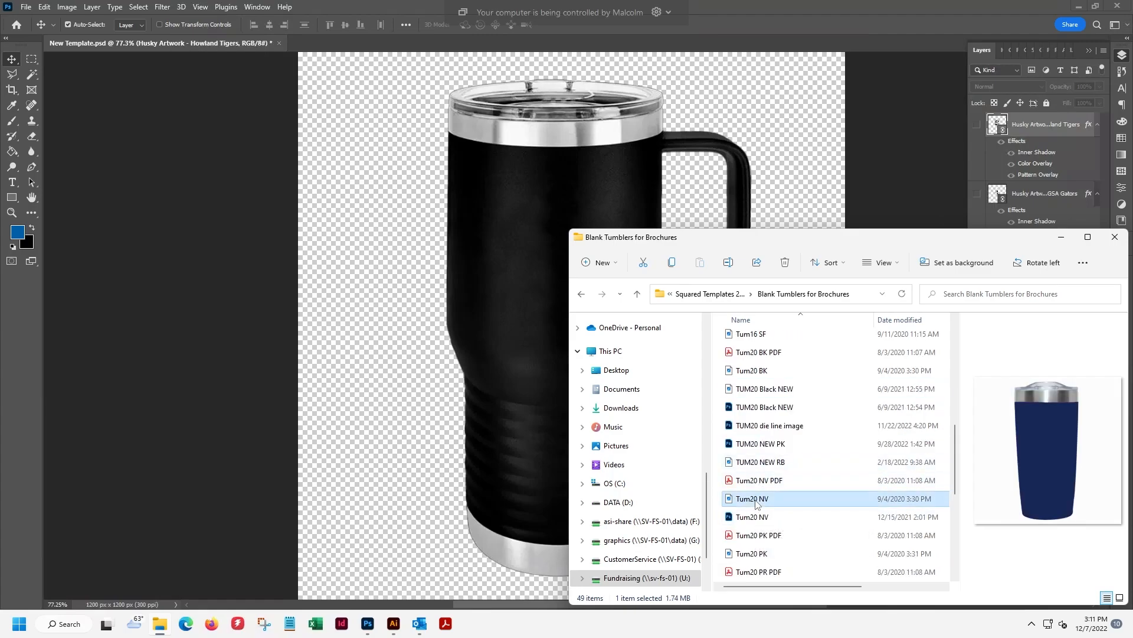
{"action": "left_click", "coordinate": [756, 462]}
{"action": "left_click", "coordinate": [752, 517]}
{"action": "left_click", "coordinate": [752, 499]}
{"action": "left_click", "coordinate": [752, 555]}
{"action": "scroll", "coordinate": [751, 559], "scroll_direction": "down", "scroll_amount": 2}
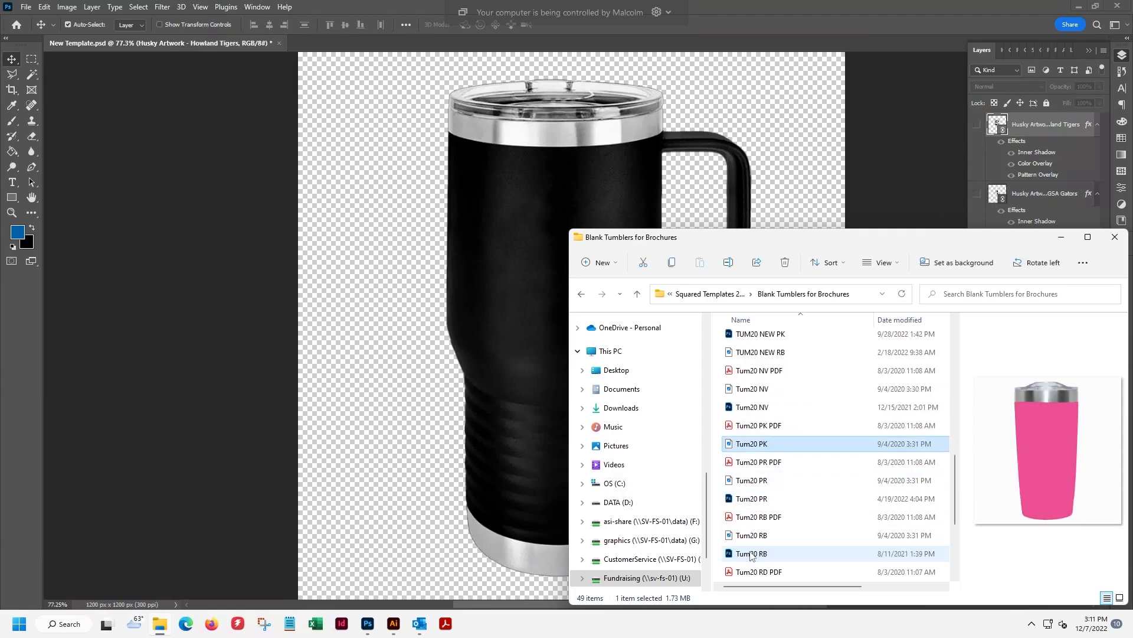
{"action": "left_click", "coordinate": [751, 479]}
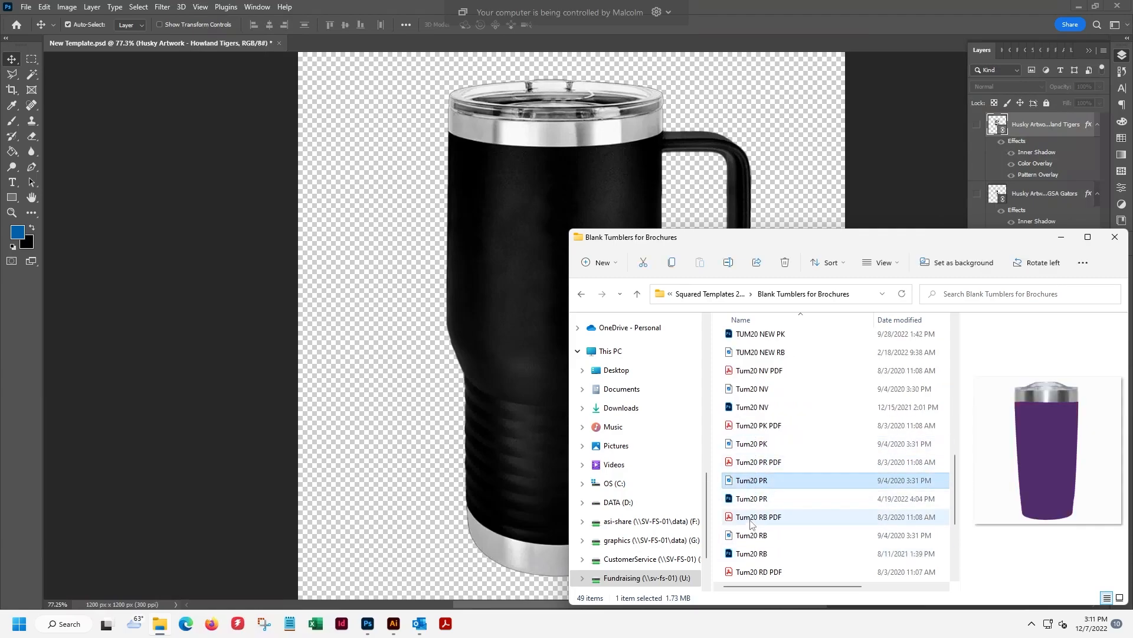
{"action": "left_click", "coordinate": [751, 500]}
{"action": "left_click", "coordinate": [750, 481]}
{"action": "left_click", "coordinate": [751, 499]}
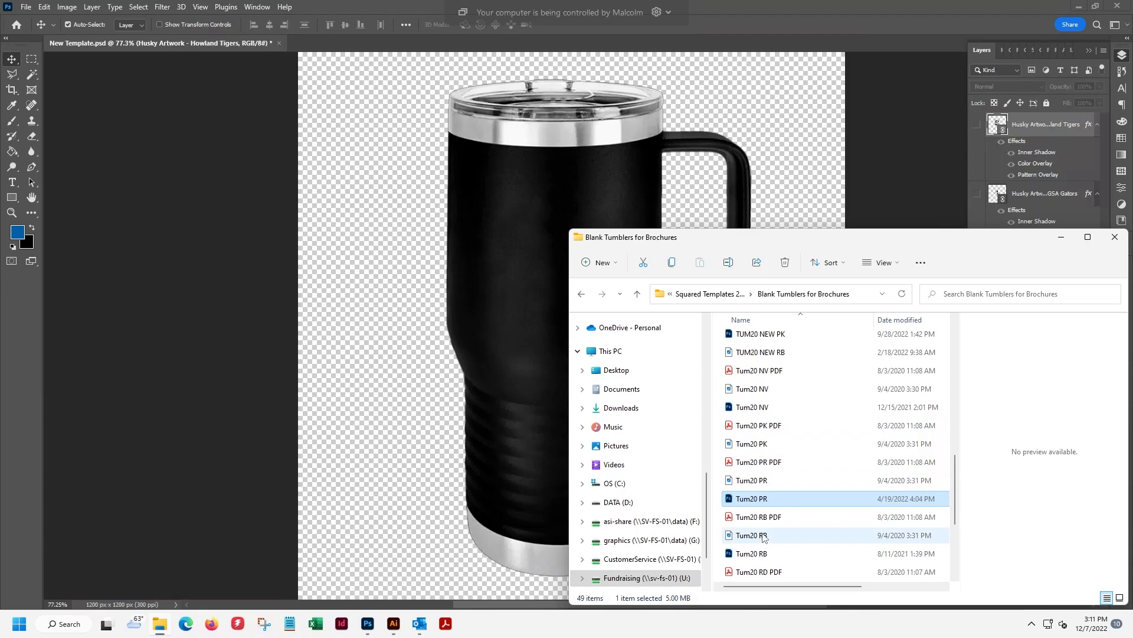
{"action": "scroll", "coordinate": [768, 378], "scroll_direction": "up", "scroll_amount": 8}
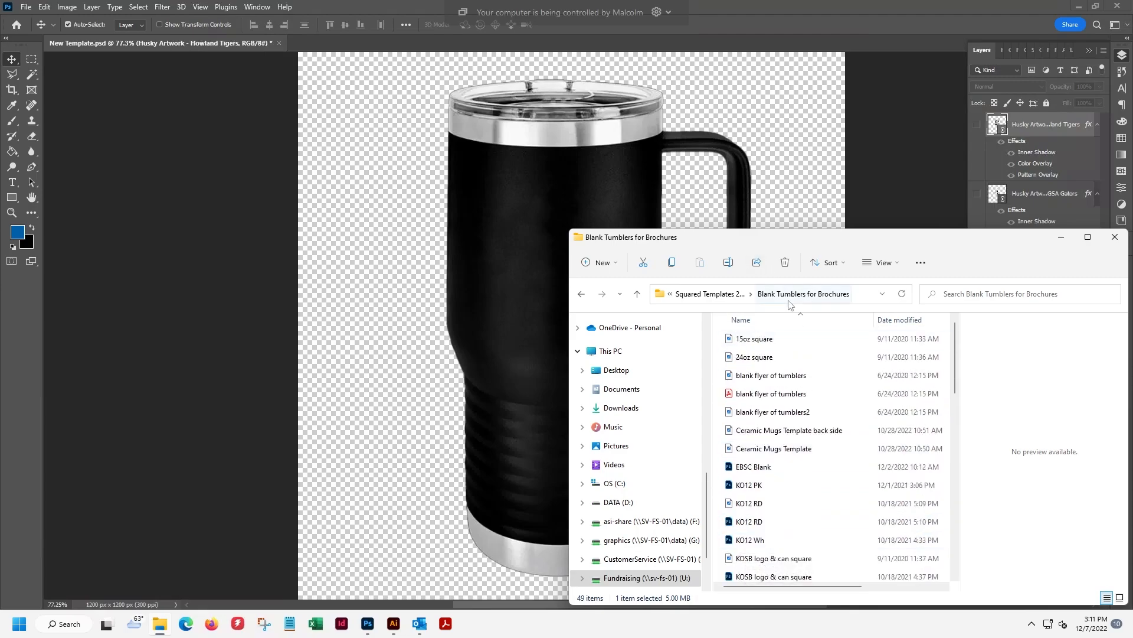
Review the template files in Squared Templates 2021 against the contents of Blank Tumblers for Brochures, ending in Squared Templates 2021
{"action": "left_click", "coordinate": [711, 294]}
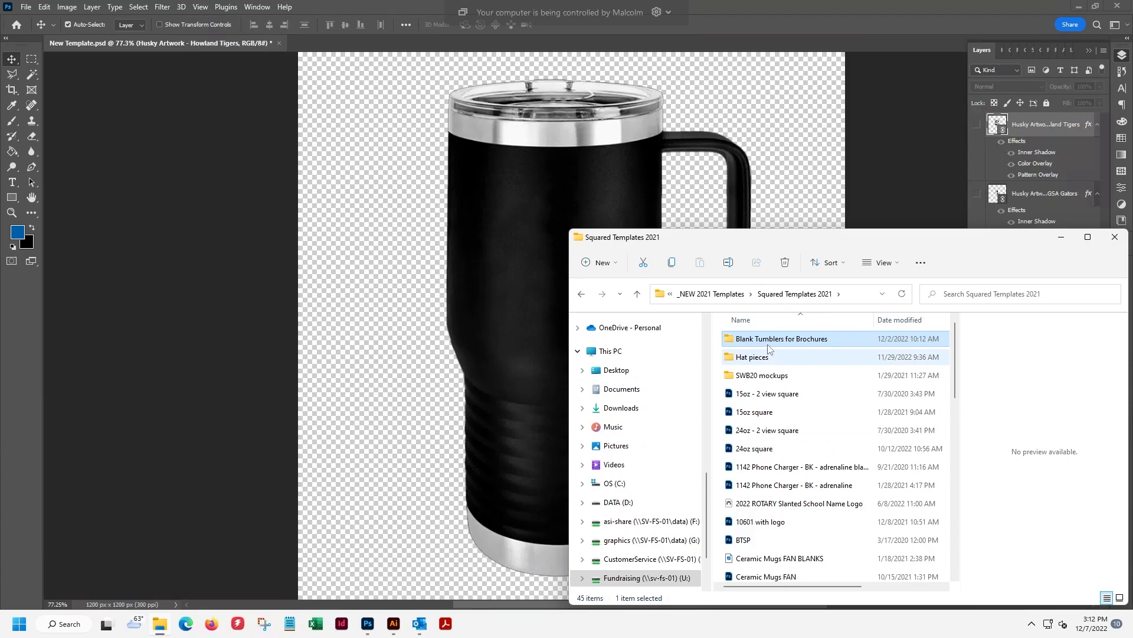
{"action": "left_click", "coordinate": [754, 454]}
{"action": "scroll", "coordinate": [754, 457], "scroll_direction": "down", "scroll_amount": 4}
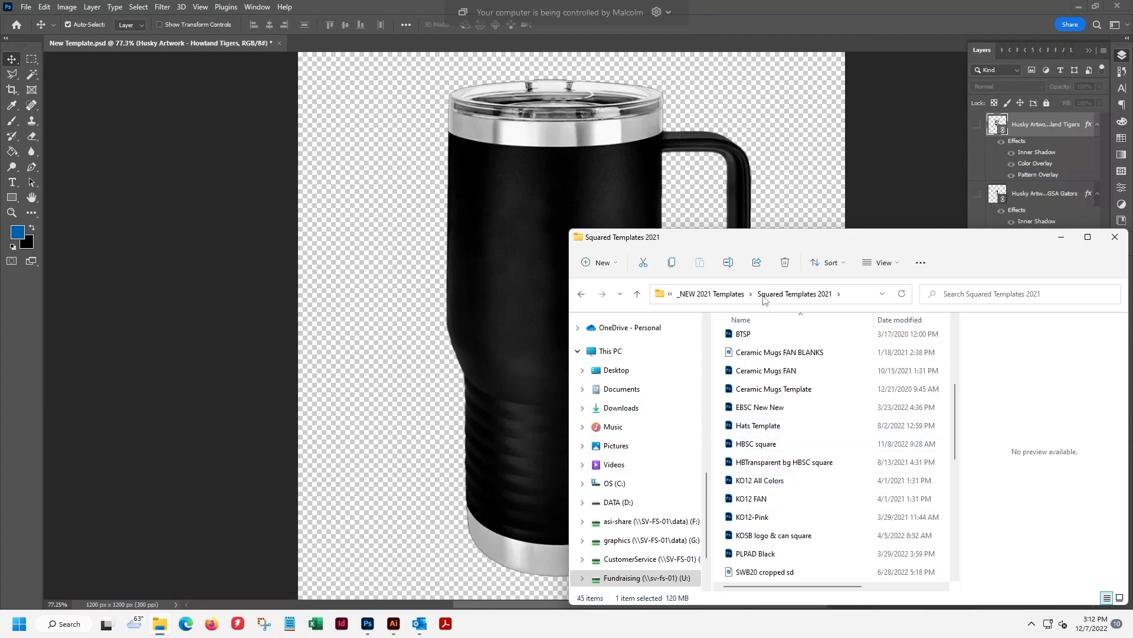
{"action": "scroll", "coordinate": [758, 348], "scroll_direction": "up", "scroll_amount": 4}
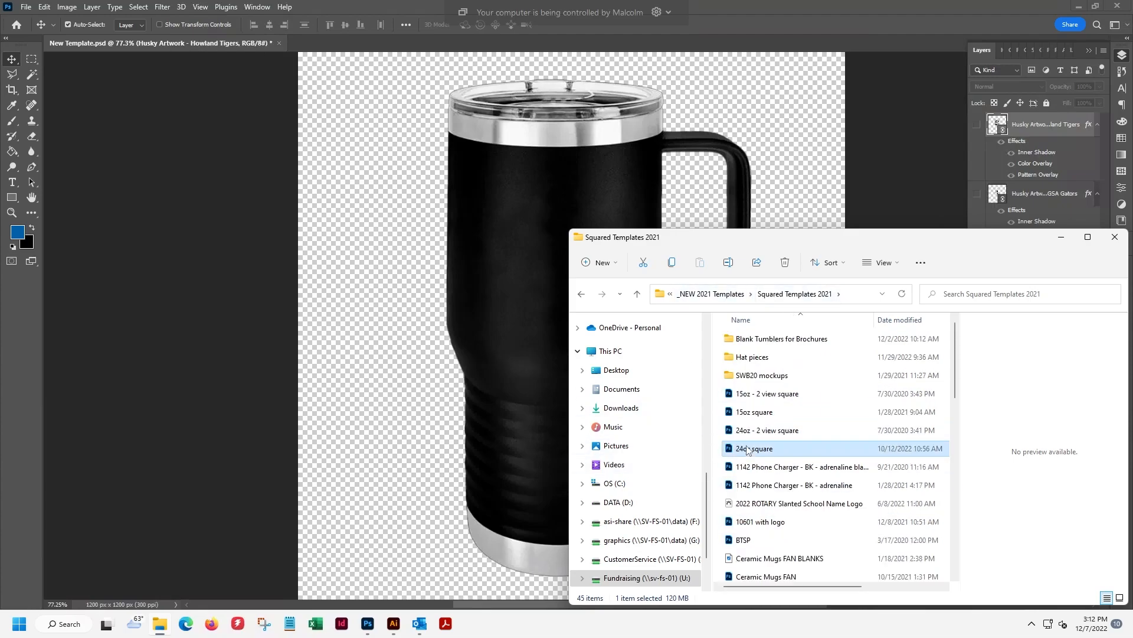
{"action": "double_click", "coordinate": [758, 345]}
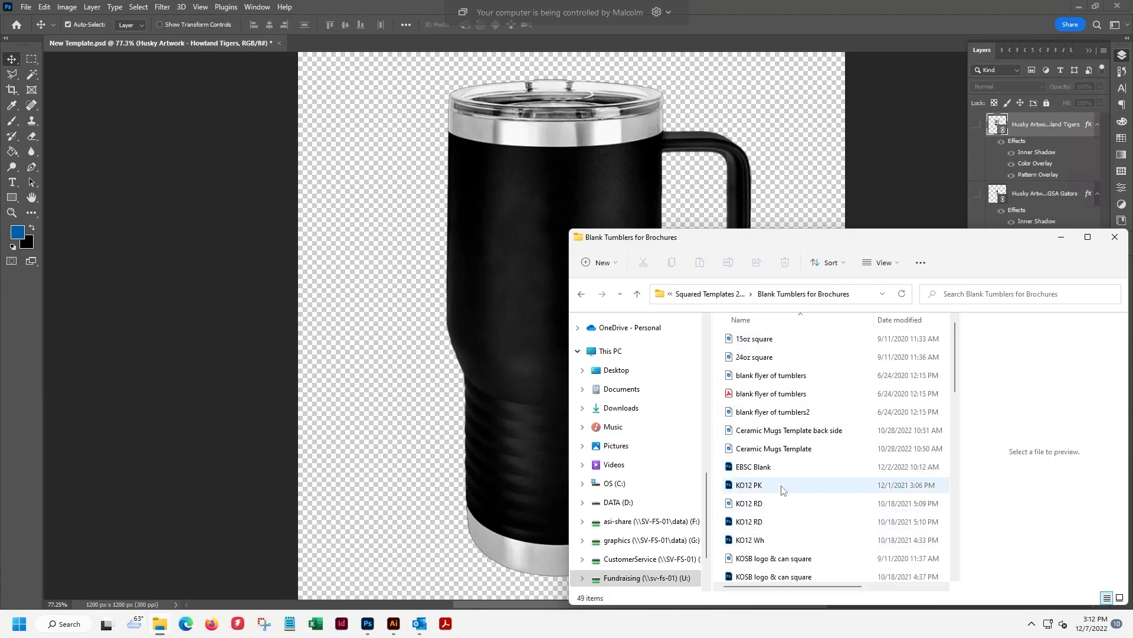
{"action": "left_click", "coordinate": [718, 298]}
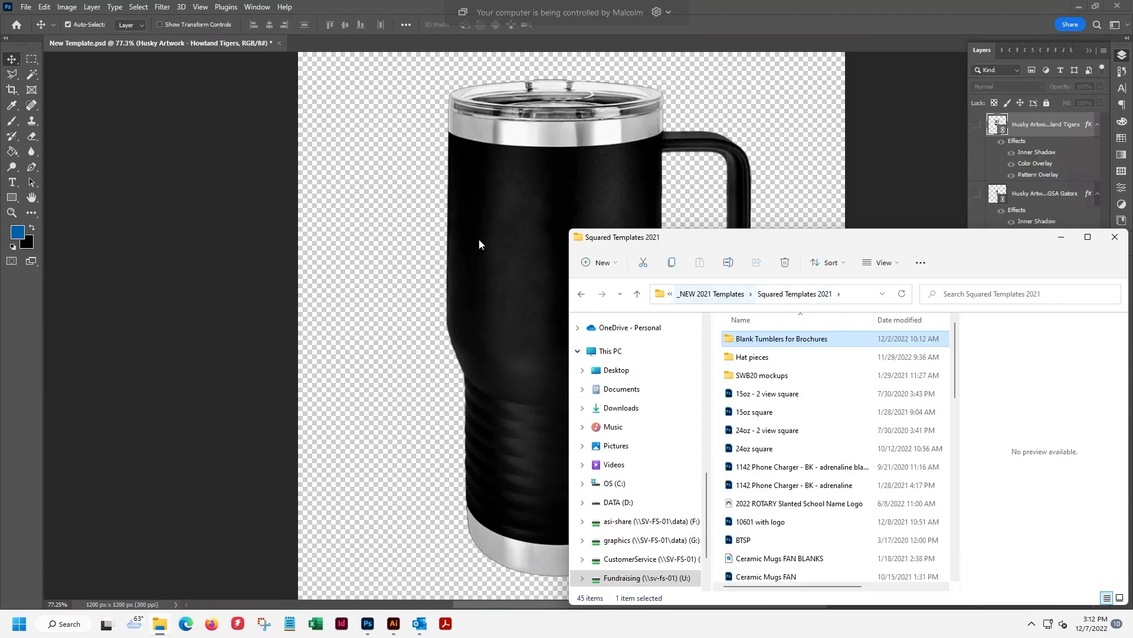
Return to Photoshop, show the GSA Gators artwork briefly, and leave only the Howland Tigers artwork visible on the mug
{"action": "left_click", "coordinate": [492, 187]}
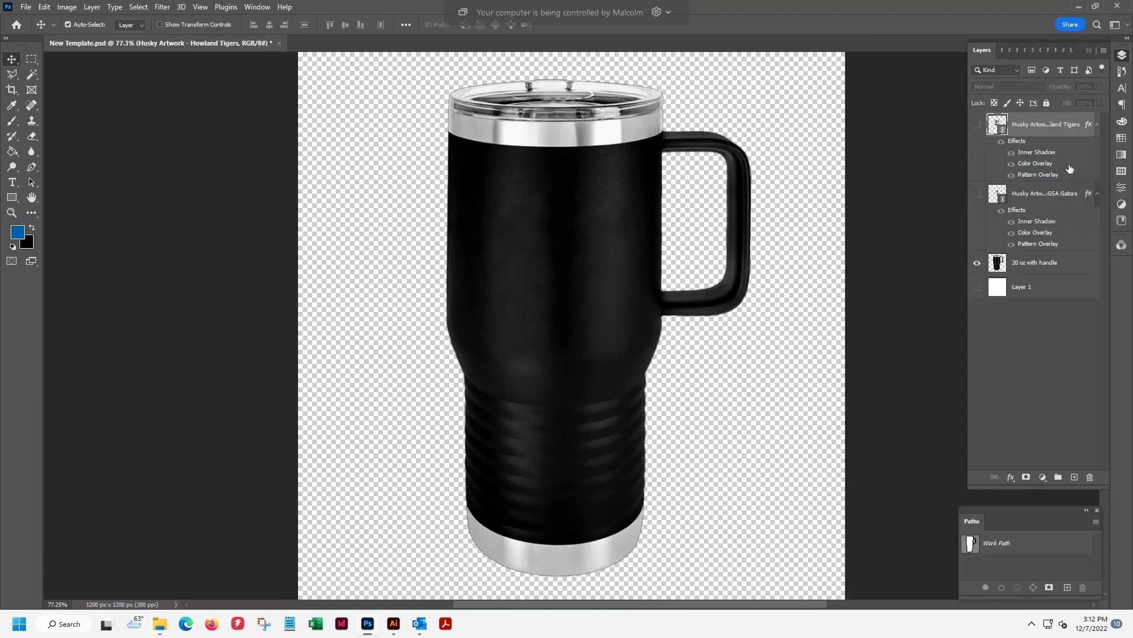
{"action": "left_click", "coordinate": [977, 194]}
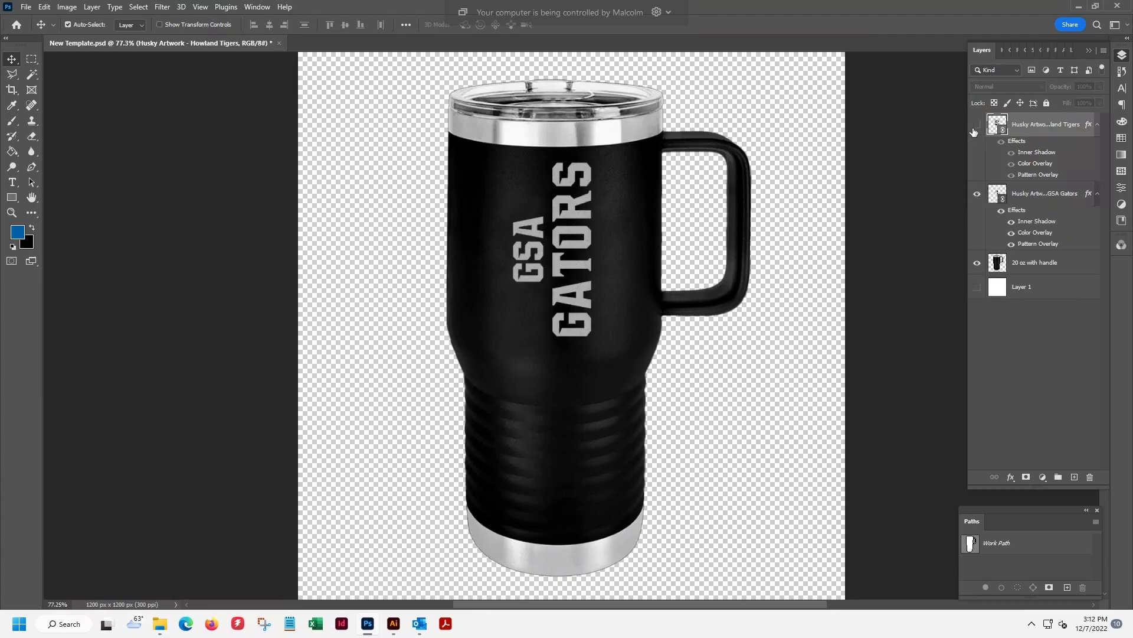
{"action": "left_click", "coordinate": [977, 125]}
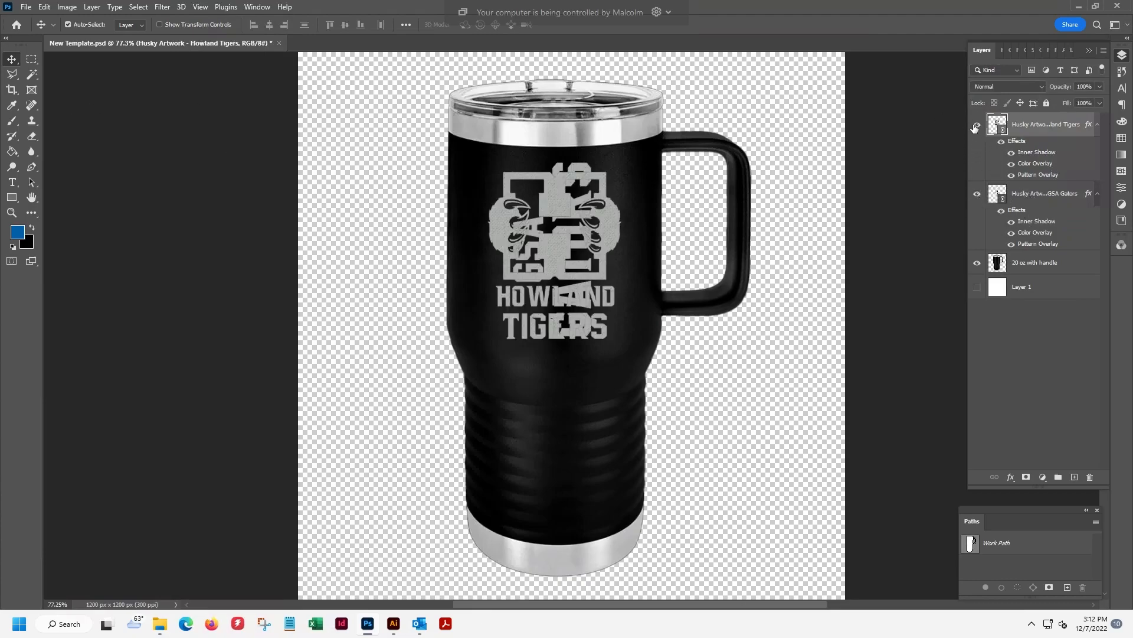
{"action": "left_click", "coordinate": [977, 194]}
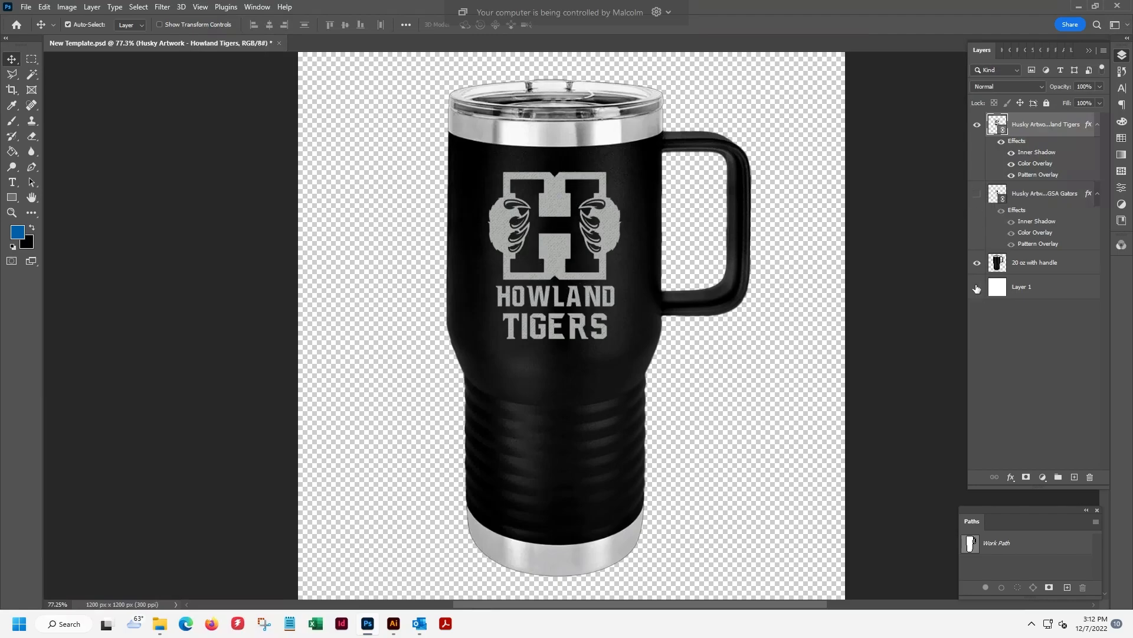
Show the white Layer 1 background behind the mug and save the New Template file
{"action": "left_click", "coordinate": [977, 287]}
{"action": "left_click", "coordinate": [26, 7]}
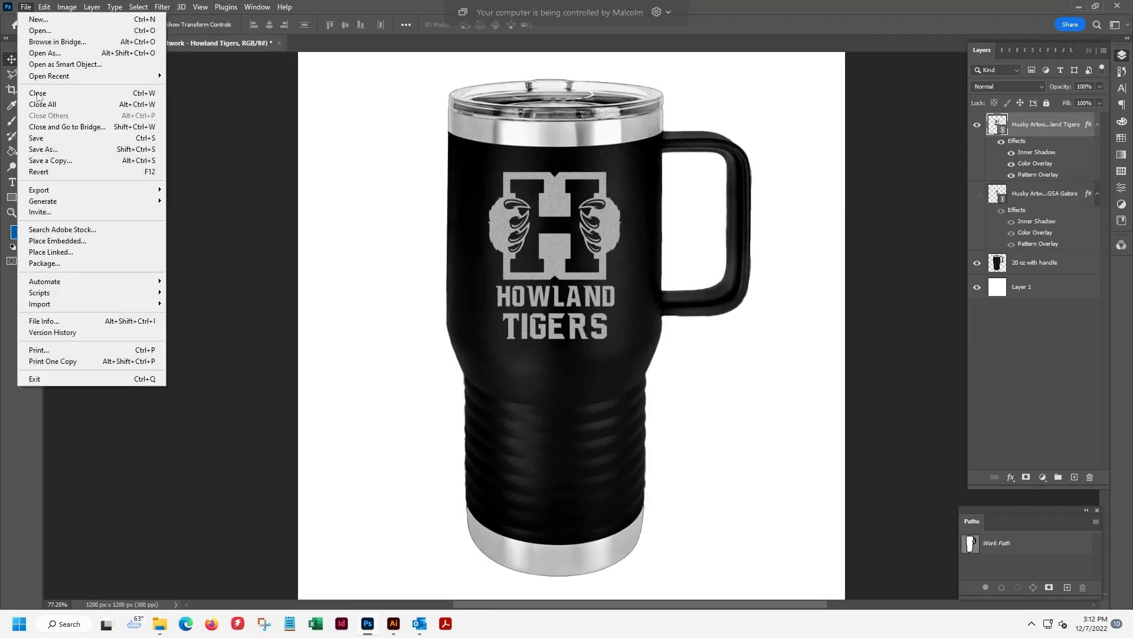
{"action": "left_click", "coordinate": [35, 138]}
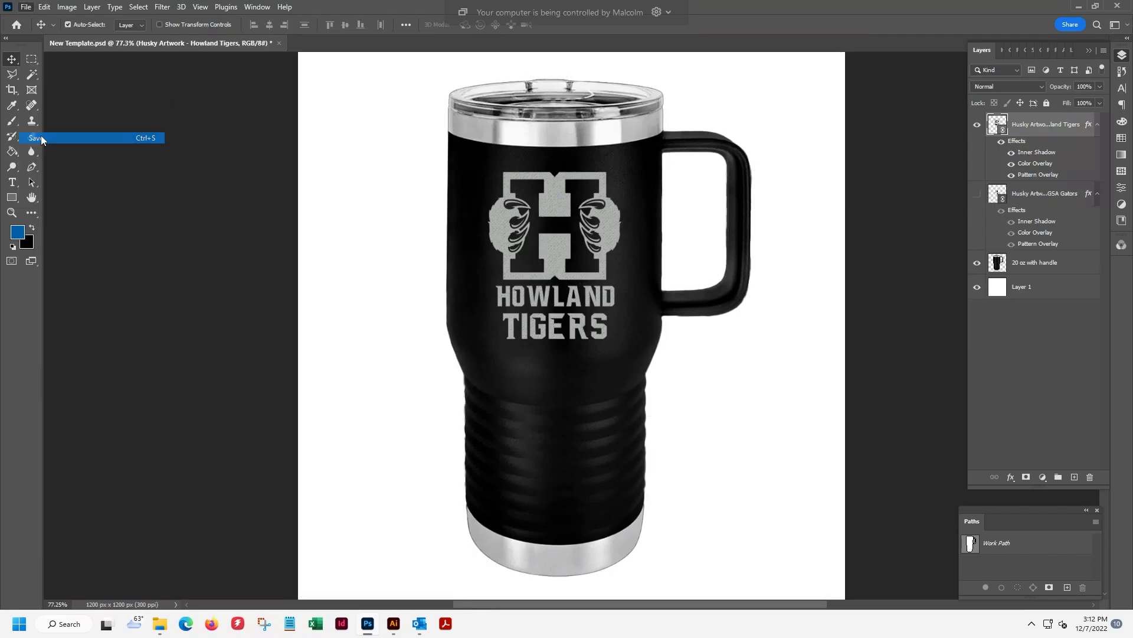
Switch to Outlook, review the handle tumbler request and its wording.jpg attachment, and return to Photoshop
{"action": "left_click", "coordinate": [418, 624]}
{"action": "left_click", "coordinate": [213, 159]}
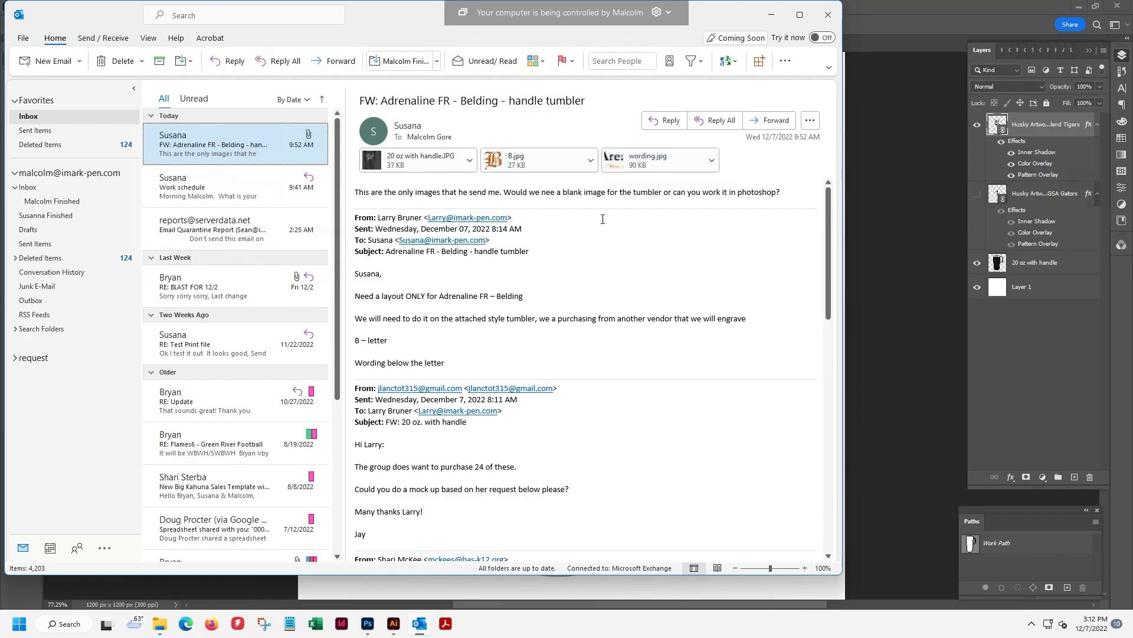
{"action": "left_click", "coordinate": [636, 159]}
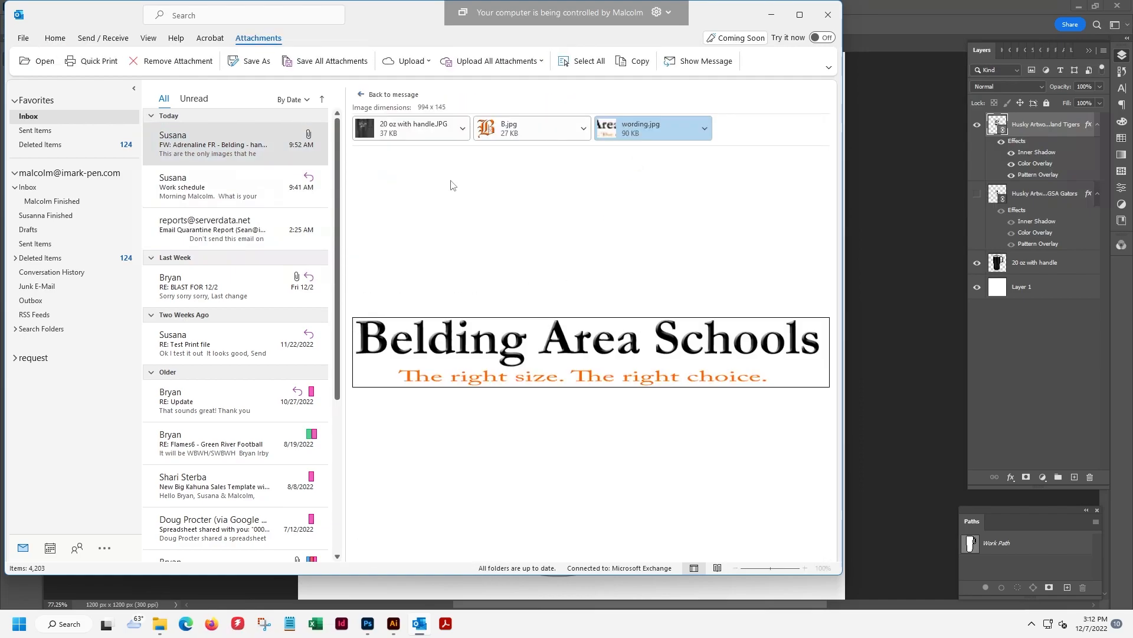
{"action": "left_click", "coordinate": [389, 94]}
{"action": "left_click", "coordinate": [901, 323]}
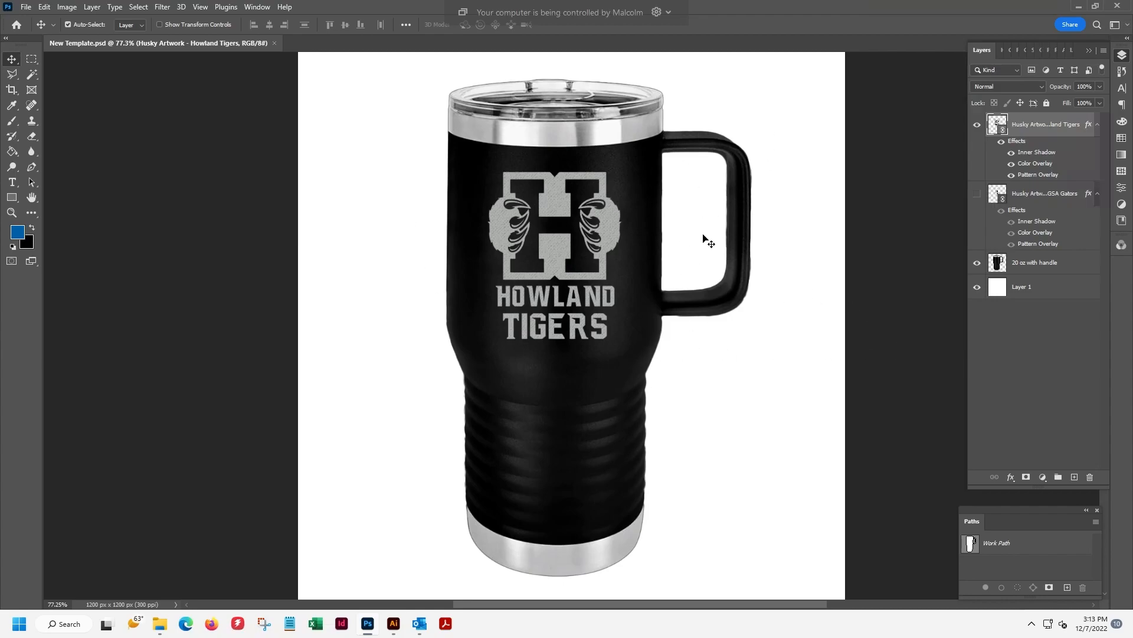
Activate the Pen tool and load the mug's Work Path as a selection
{"action": "left_click", "coordinate": [31, 167]}
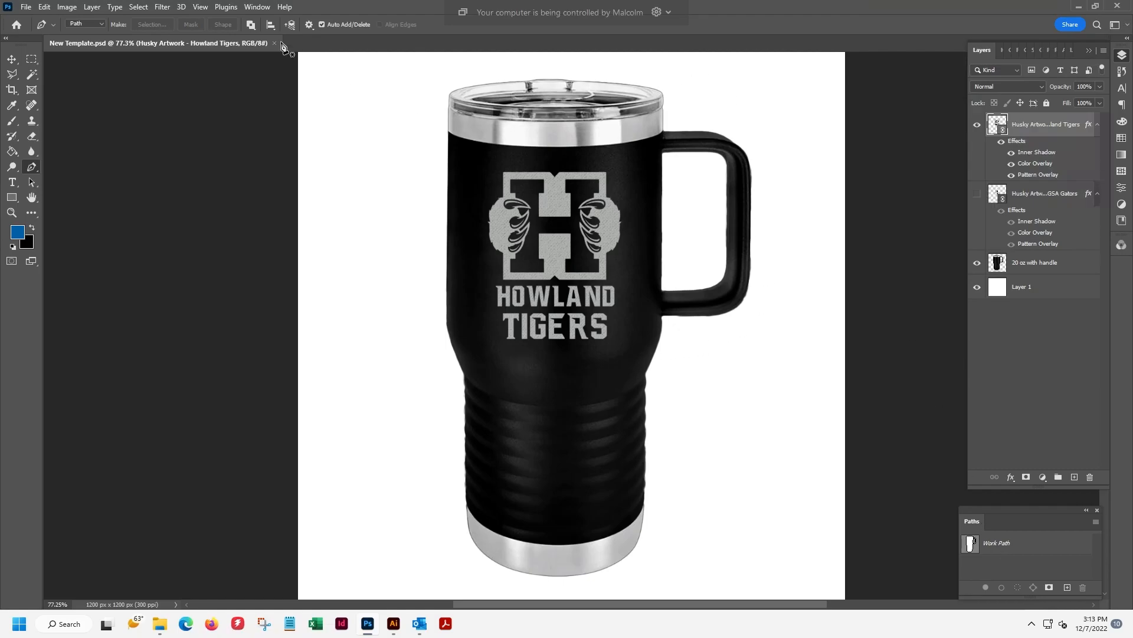
{"action": "left_click", "coordinate": [264, 7]}
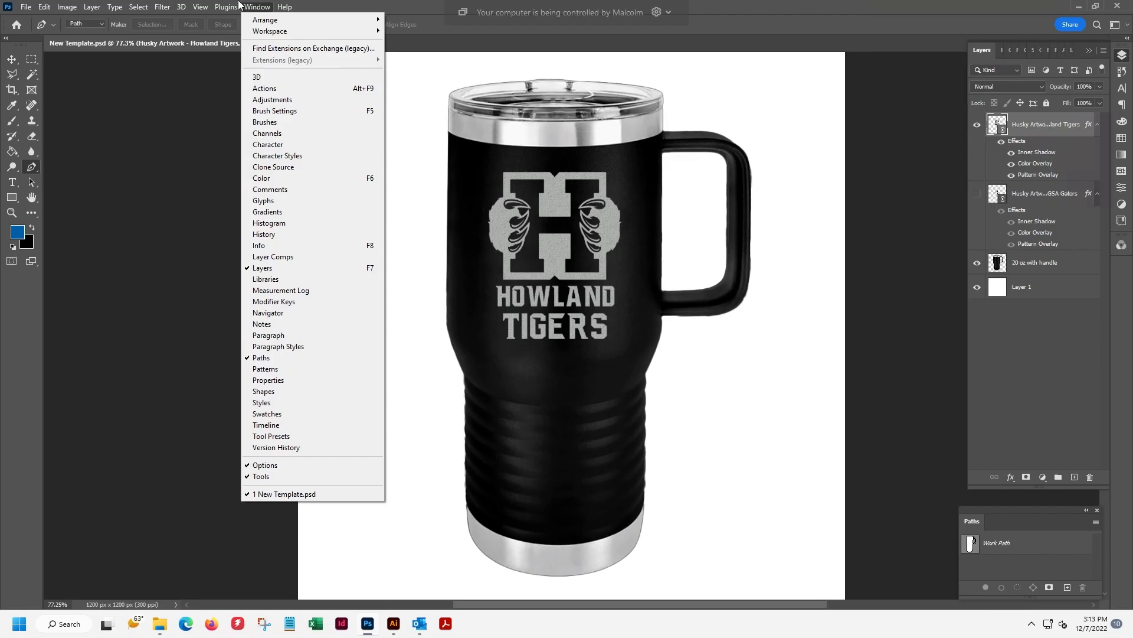
{"action": "left_click", "coordinate": [1004, 548]}
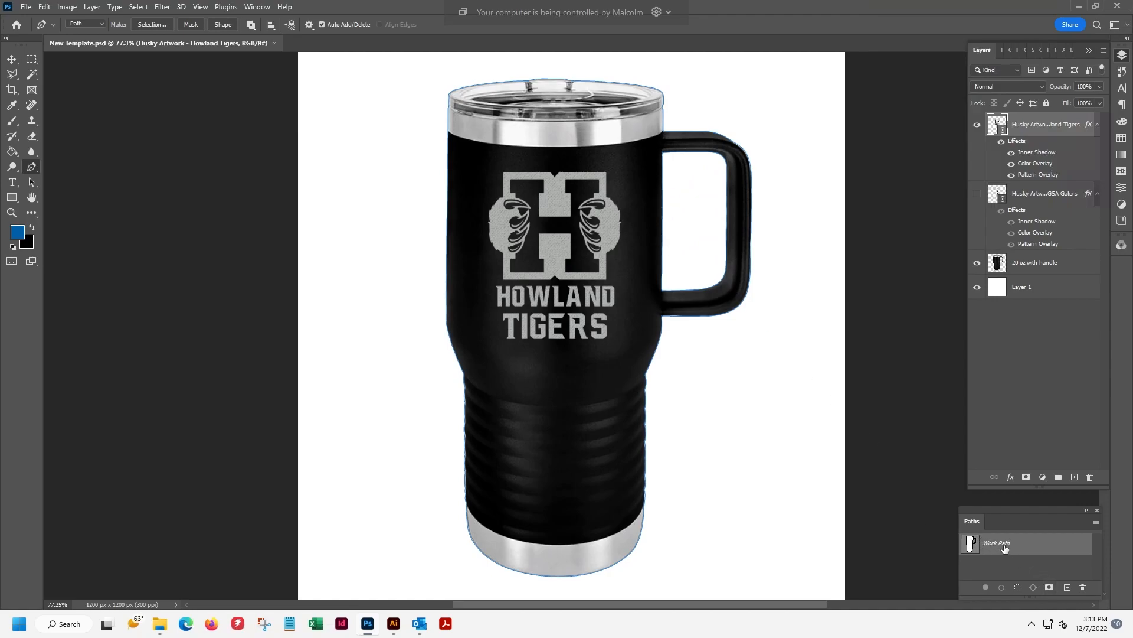
{"action": "left_click", "coordinate": [1018, 588]}
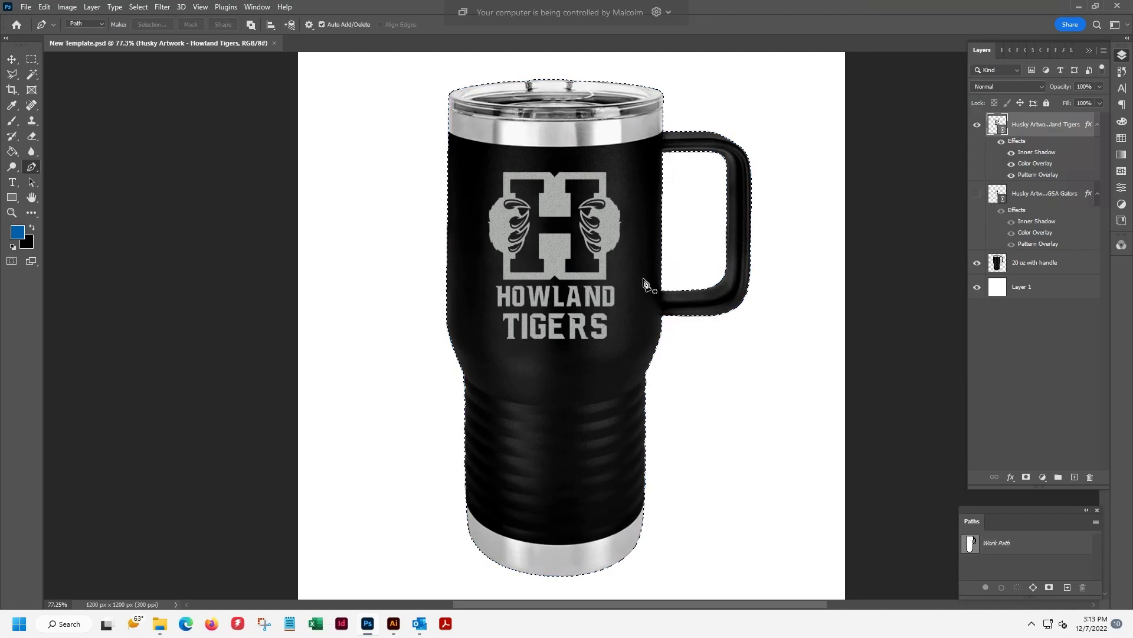
Try the mug selection in Select and Mask, inverting it and back, and cancel without applying
{"action": "key", "text": "ctrl+alt+r"}
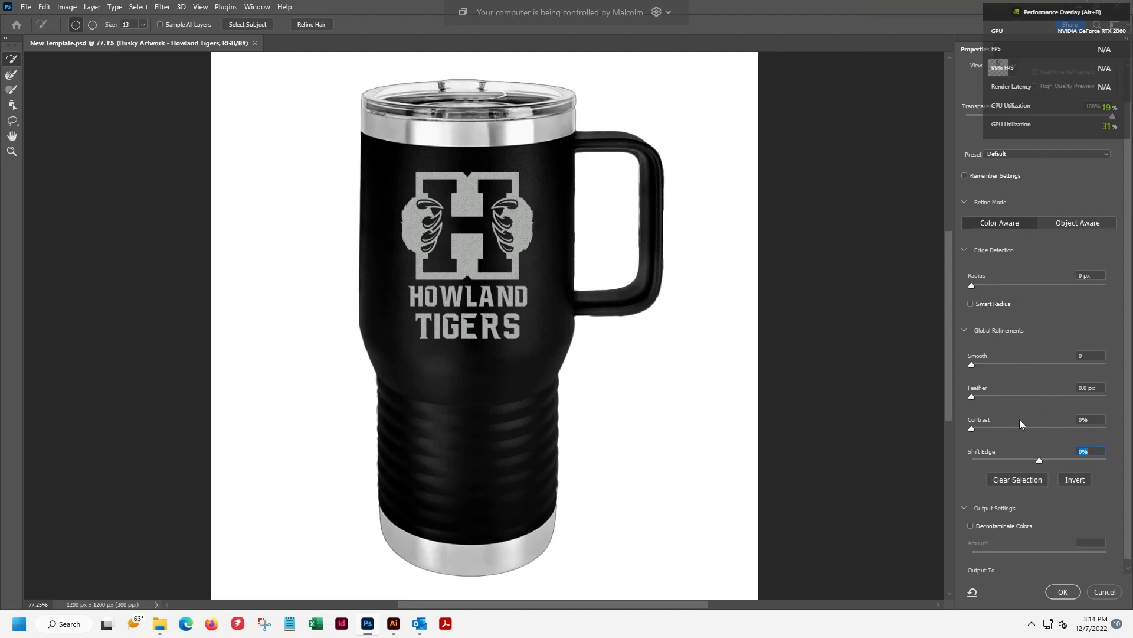
{"action": "left_click", "coordinate": [1083, 481]}
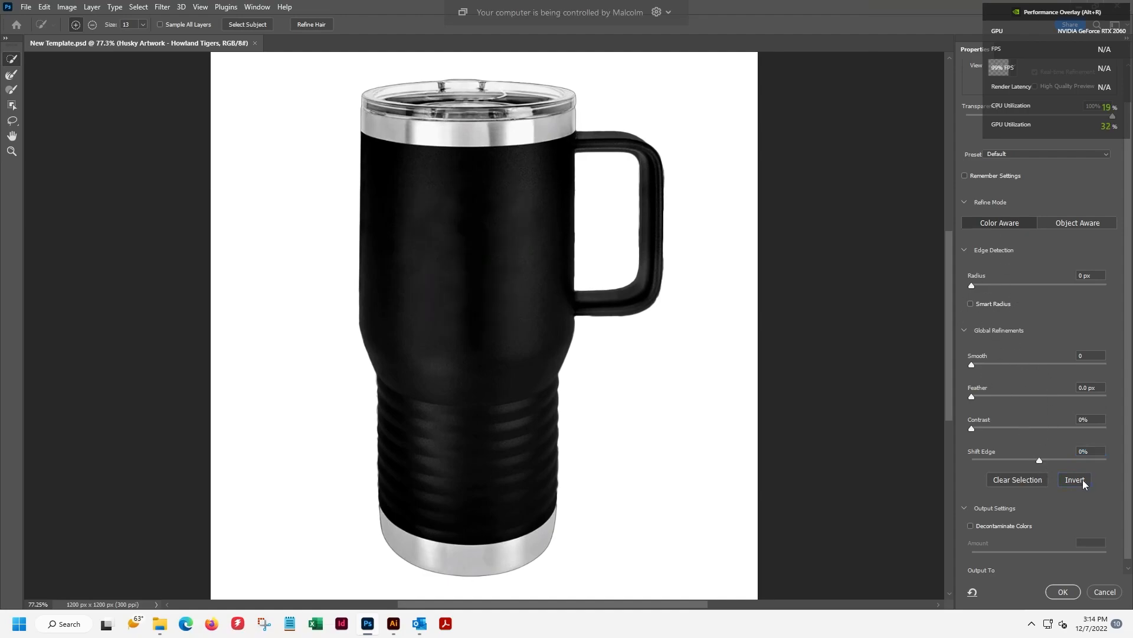
{"action": "left_click", "coordinate": [1083, 481]}
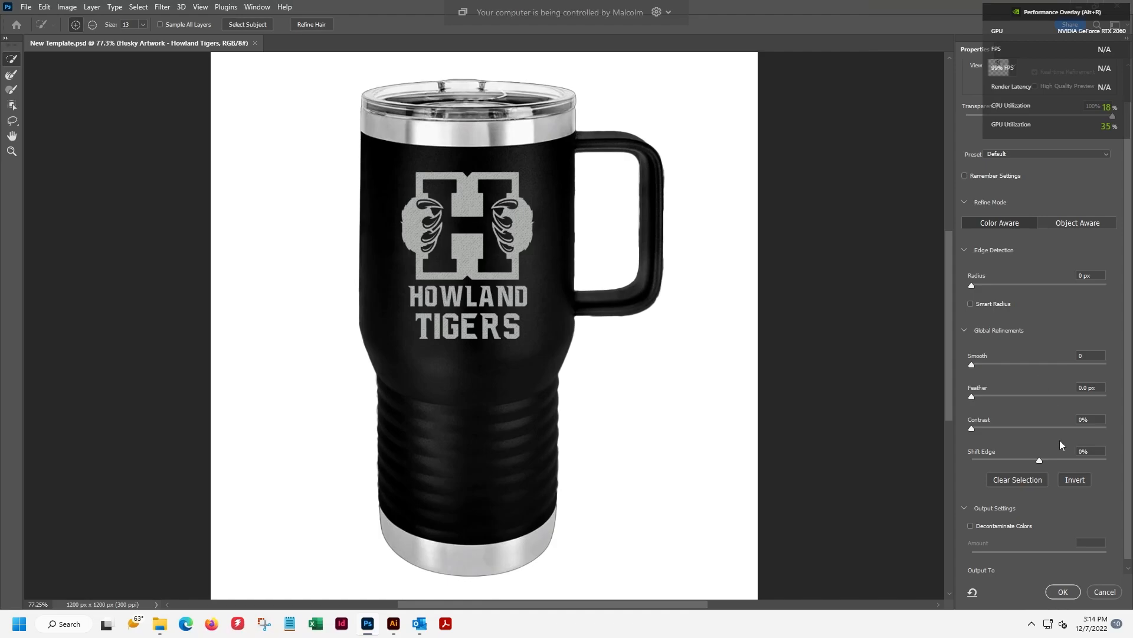
{"action": "left_click", "coordinate": [1104, 592]}
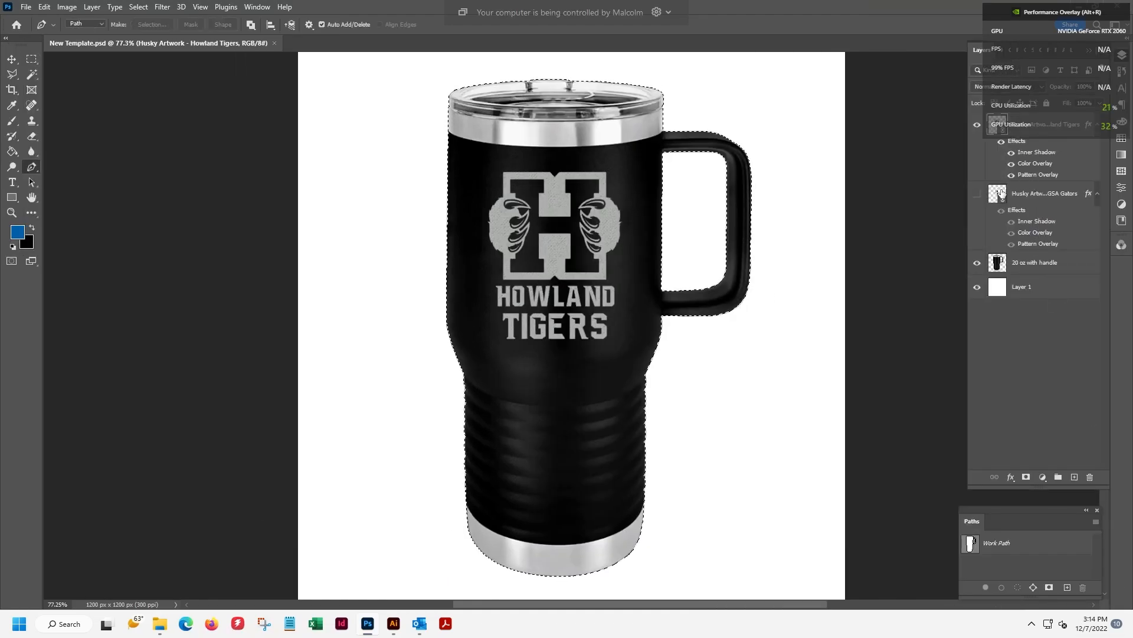
Make the 20 oz with handle layer active, toggle the GSA Gators artwork on and off, and clear the selection
{"action": "left_click", "coordinate": [1059, 266]}
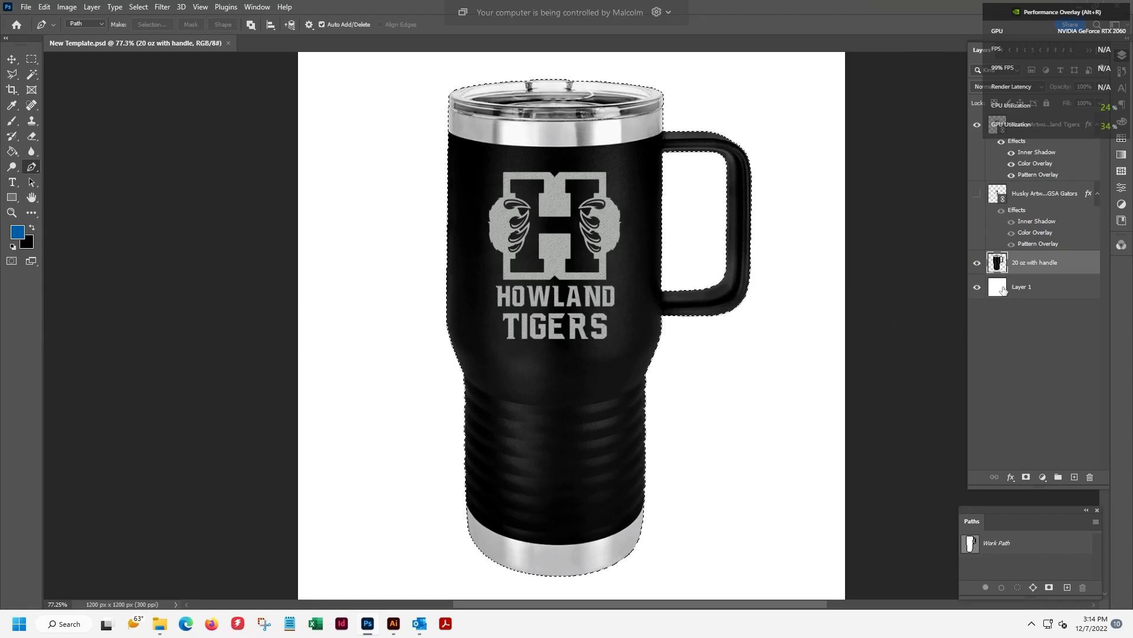
{"action": "left_click", "coordinate": [977, 195]}
{"action": "left_click", "coordinate": [977, 194]}
{"action": "key", "text": "ctrl+d"}
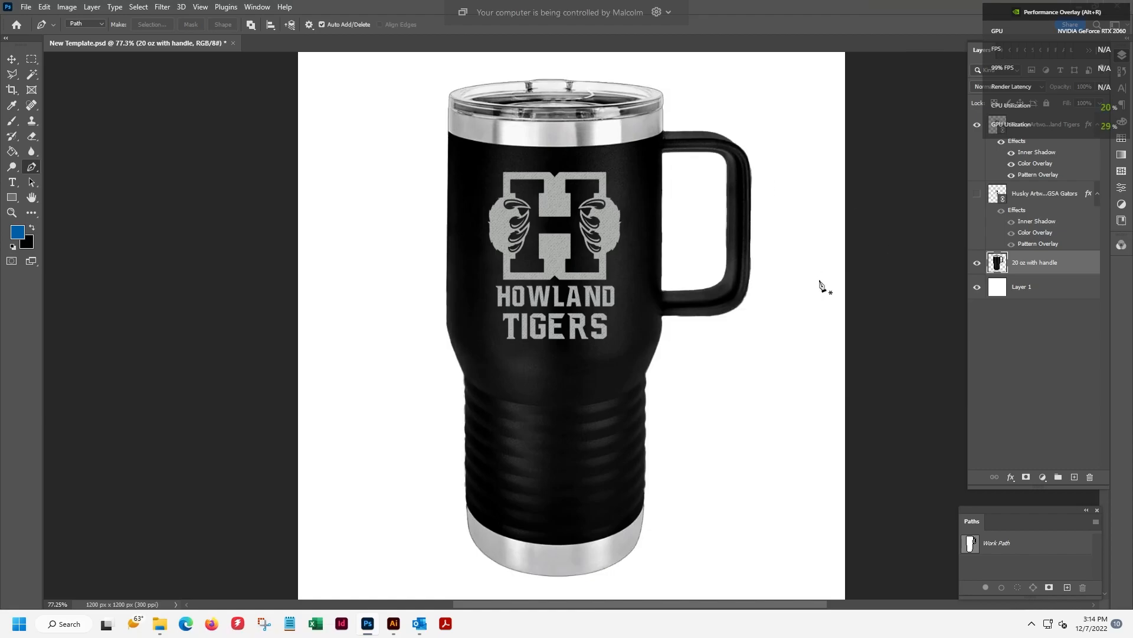
Set up the Brush tool with black as foreground and add a layer mask to the 20 oz with handle layer
{"action": "left_click", "coordinate": [12, 121]}
{"action": "left_click", "coordinate": [32, 227]}
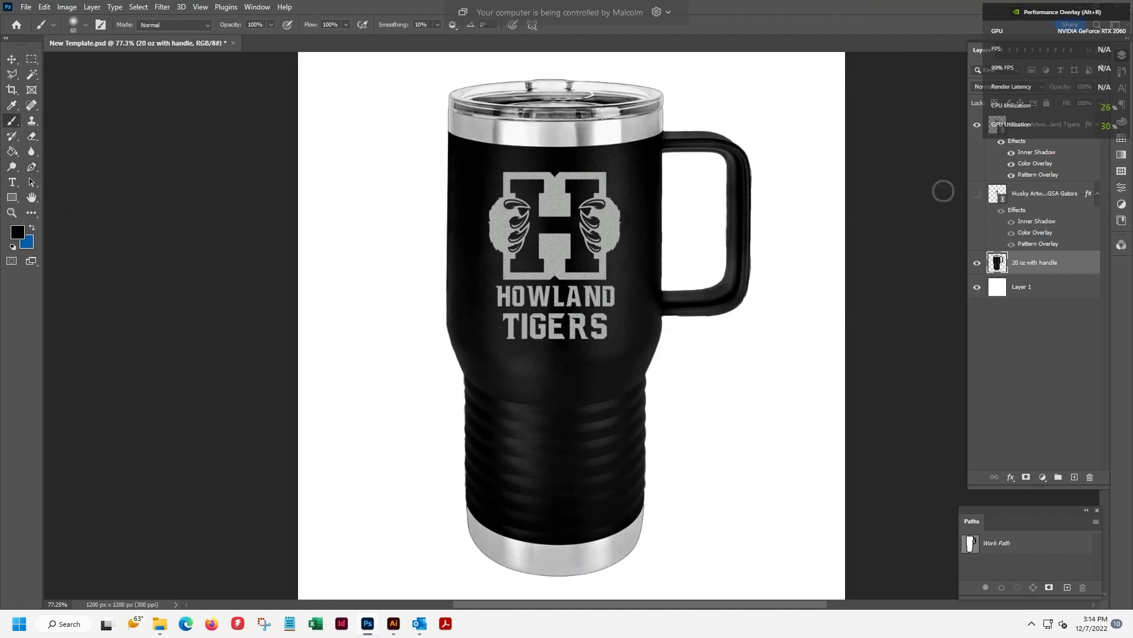
{"action": "left_click", "coordinate": [1032, 477]}
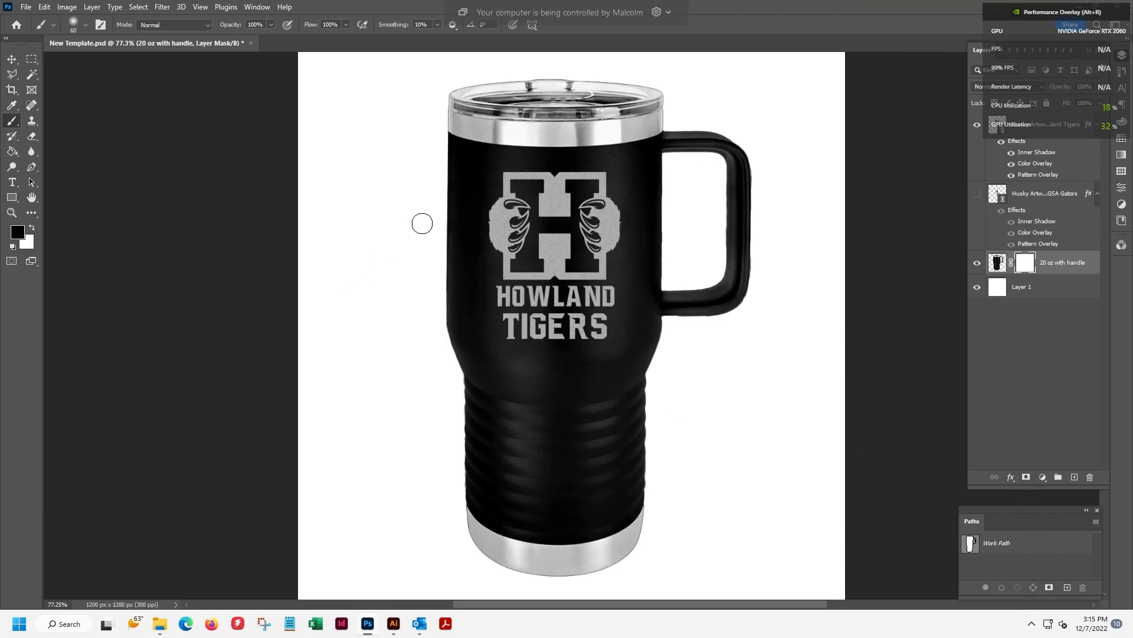
Try masking the mug's outer edge with freehand black brush strokes, reducing the brush size to 30, and undo each stroke
{"action": "mouse_move", "coordinate": [443, 296]}
{"action": "left_mouse_down"}
{"action": "mouse_move", "coordinate": [443, 268]}
{"action": "mouse_move", "coordinate": [449, 396]}
{"action": "mouse_move", "coordinate": [484, 423]}
{"action": "mouse_move", "coordinate": [469, 518]}
{"action": "mouse_move", "coordinate": [513, 574]}
{"action": "mouse_move", "coordinate": [603, 551]}
{"action": "left_mouse_up"}
{"action": "key", "text": "ctrl+z"}
{"action": "key", "text": "bracketleft"}
{"action": "key", "text": "bracketleft"}
{"action": "key", "text": "bracketleft"}
{"action": "mouse_move", "coordinate": [443, 190]}
{"action": "left_mouse_down"}
{"action": "mouse_move", "coordinate": [443, 340]}
{"action": "mouse_move", "coordinate": [470, 397]}
{"action": "mouse_move", "coordinate": [460, 464]}
{"action": "mouse_move", "coordinate": [473, 559]}
{"action": "left_mouse_up"}
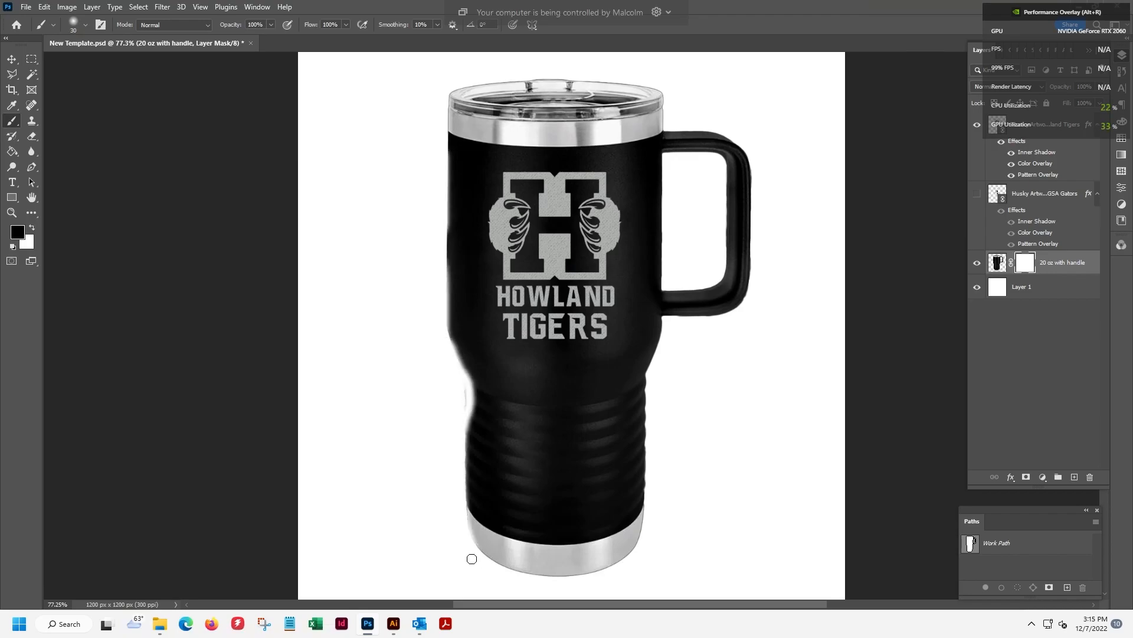
{"action": "key", "text": "ctrl+z"}
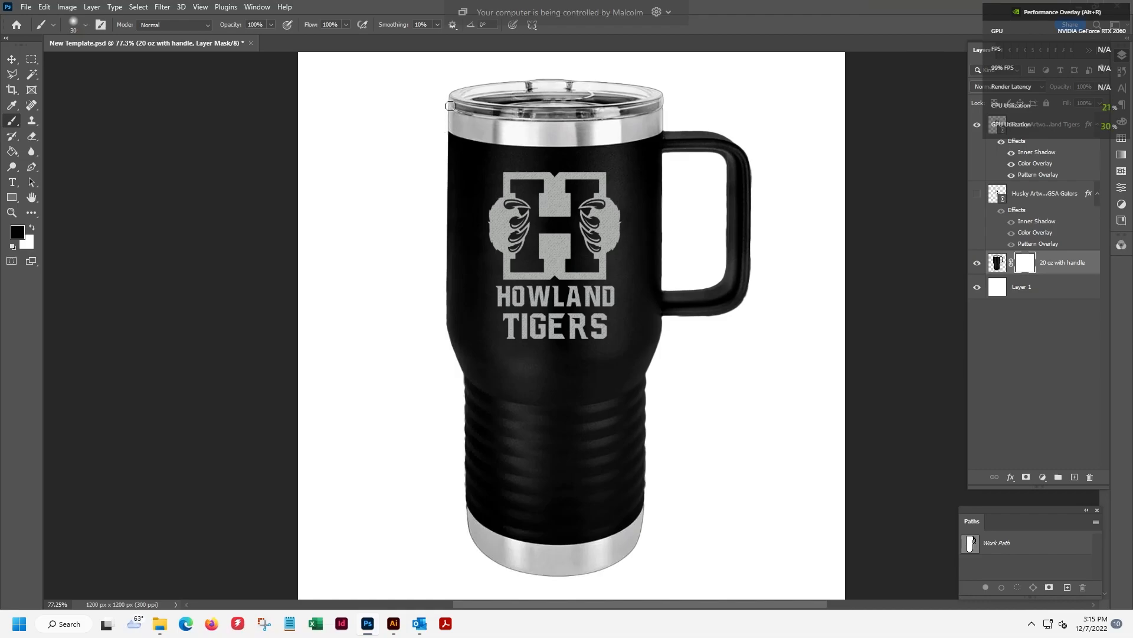
Try a small mask stroke along the edge of the mug's metal rim at 200% zoom and undo it
{"action": "key", "text": "ctrl+1"}
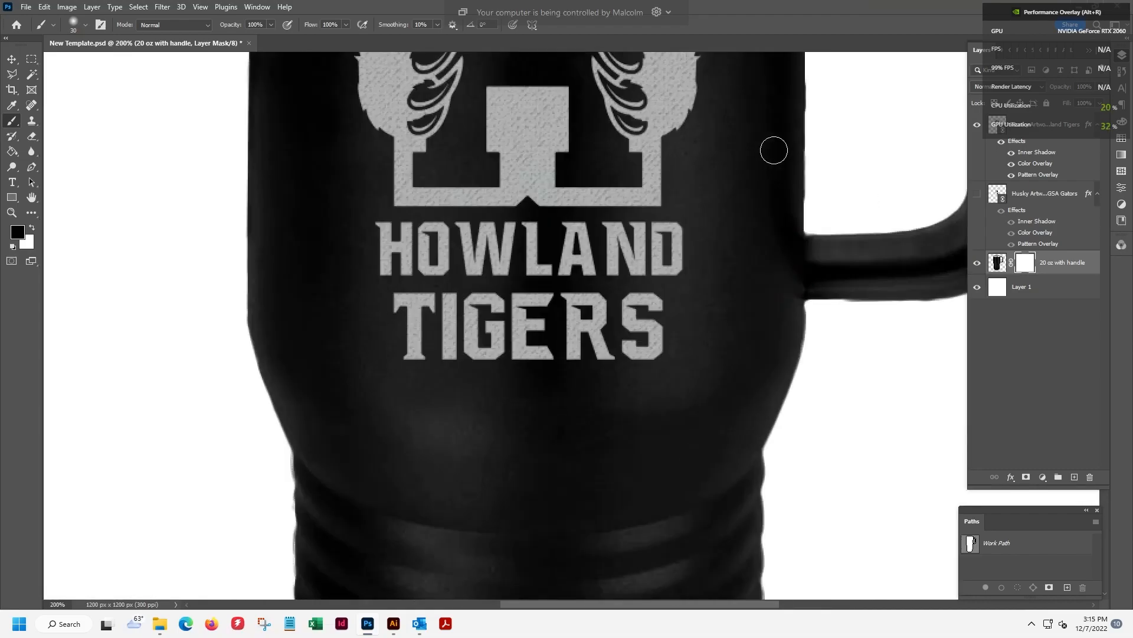
{"action": "left_click_drag", "start_coordinate": [773, 154], "coordinate": [726, 506]}
{"action": "left_click_drag", "start_coordinate": [746, 304], "coordinate": [723, 410]}
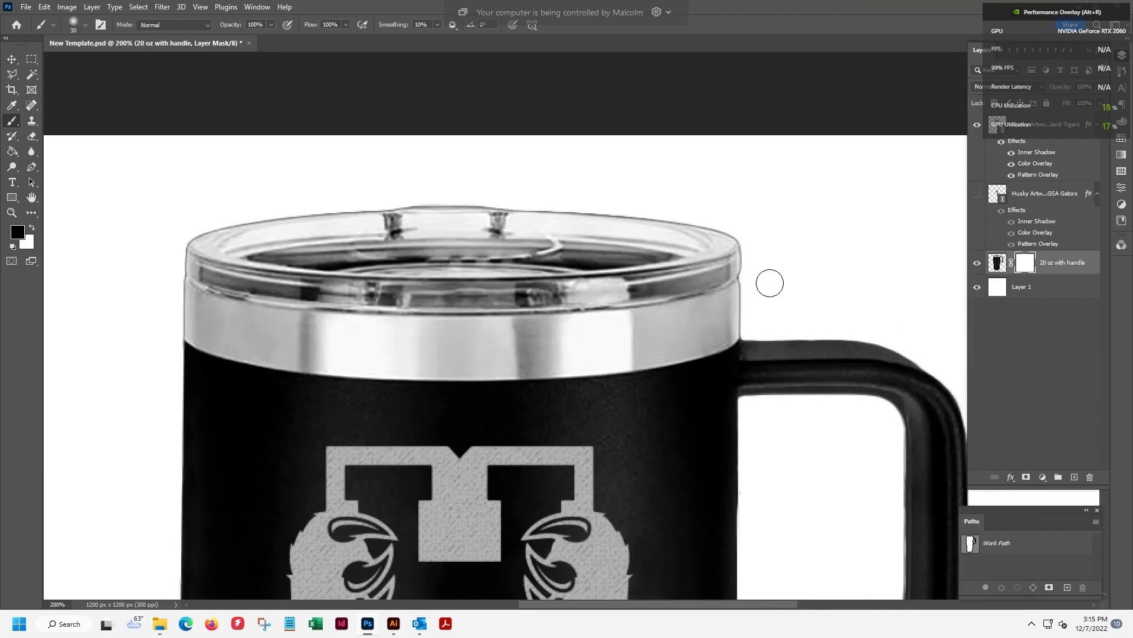
{"action": "mouse_move", "coordinate": [187, 316]}
{"action": "left_mouse_down"}
{"action": "mouse_move", "coordinate": [195, 265]}
{"action": "mouse_move", "coordinate": [201, 319]}
{"action": "left_mouse_up"}
{"action": "key", "text": "ctrl+z"}
Delete the layer mask from the 20 oz with handle layer without applying it
{"action": "key", "text": "ctrl+minus"}
{"action": "key", "text": "ctrl+minus"}
{"action": "key", "text": "ctrl+plus"}
{"action": "key", "text": "ctrl+plus"}
{"action": "key", "text": "ctrl+minus"}
{"action": "key", "text": "ctrl+minus"}
{"action": "key", "text": "ctrl+minus"}
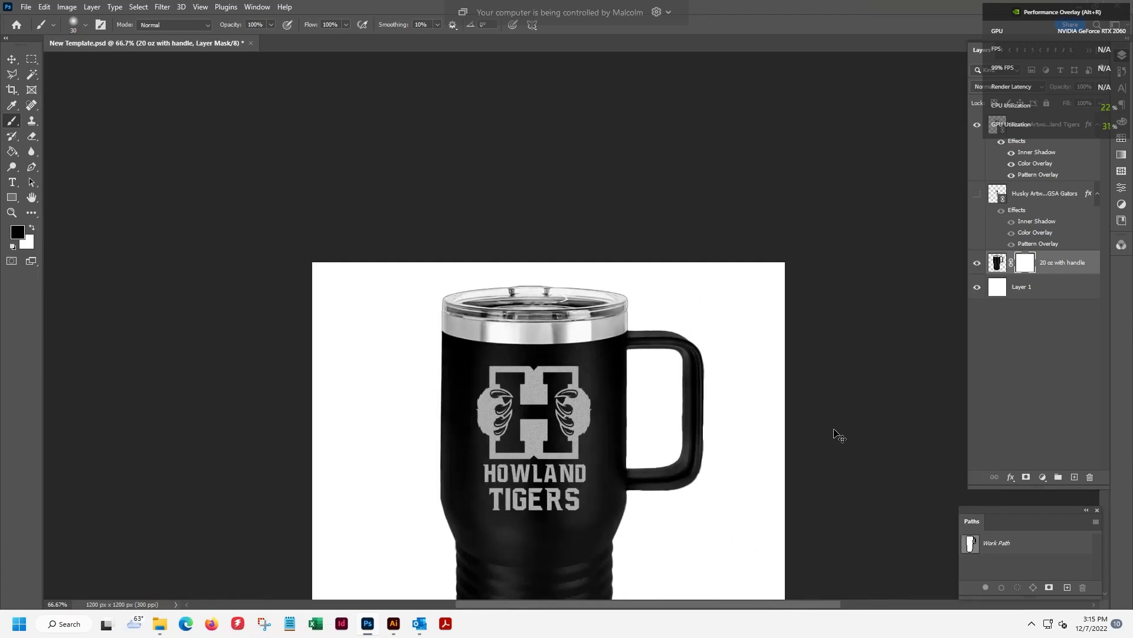
{"action": "left_click_drag", "start_coordinate": [813, 312], "coordinate": [792, 162]}
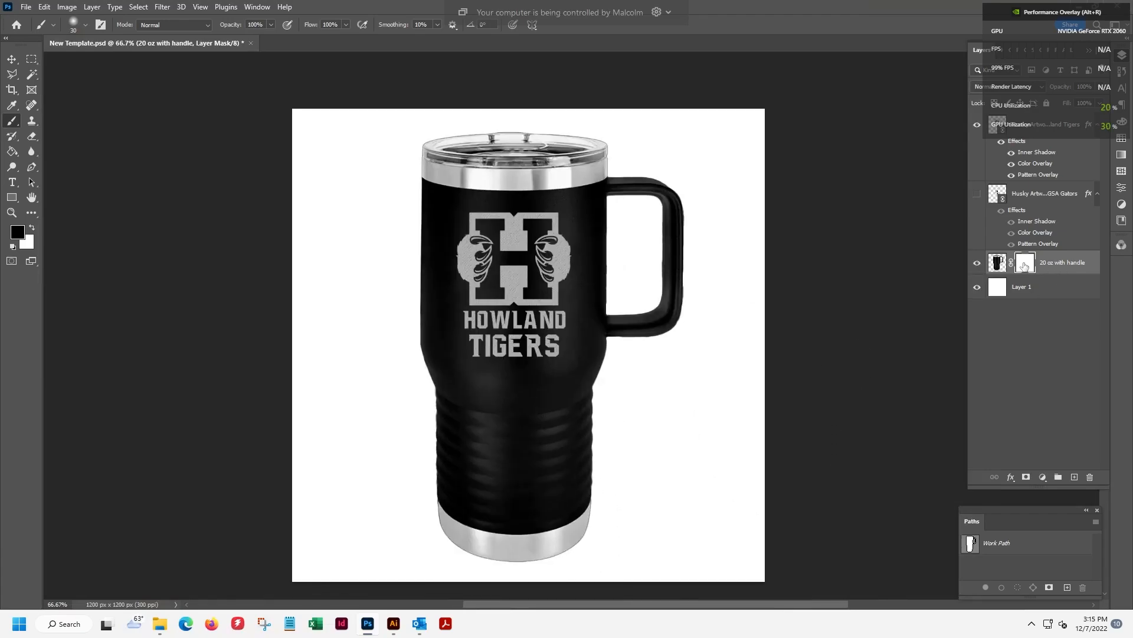
{"action": "left_click", "coordinate": [1091, 477]}
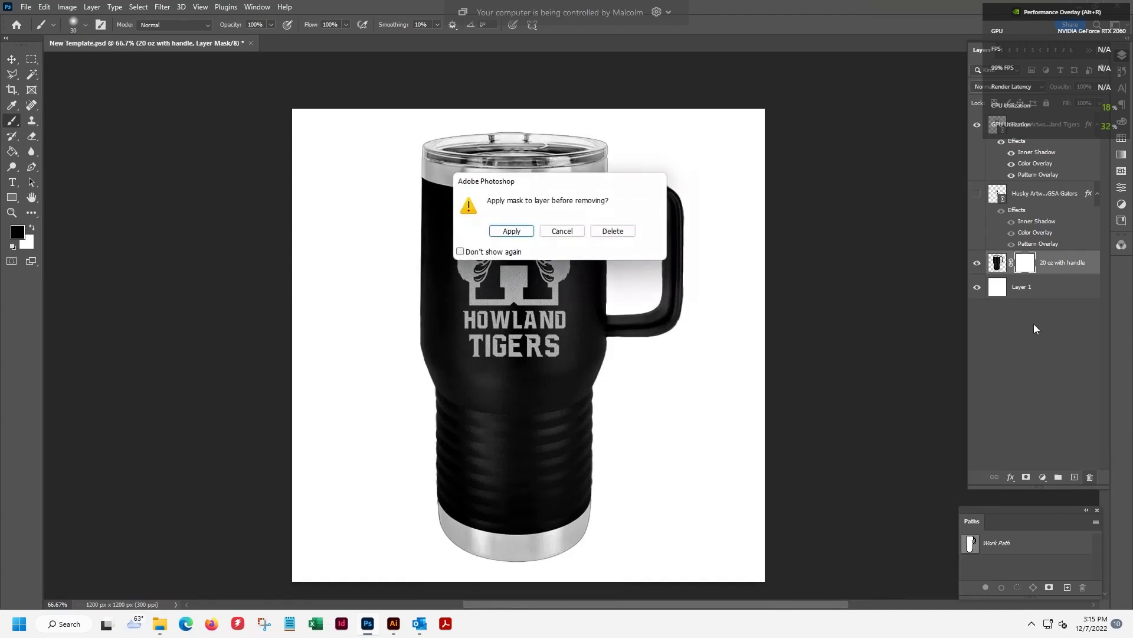
{"action": "left_click", "coordinate": [613, 232]}
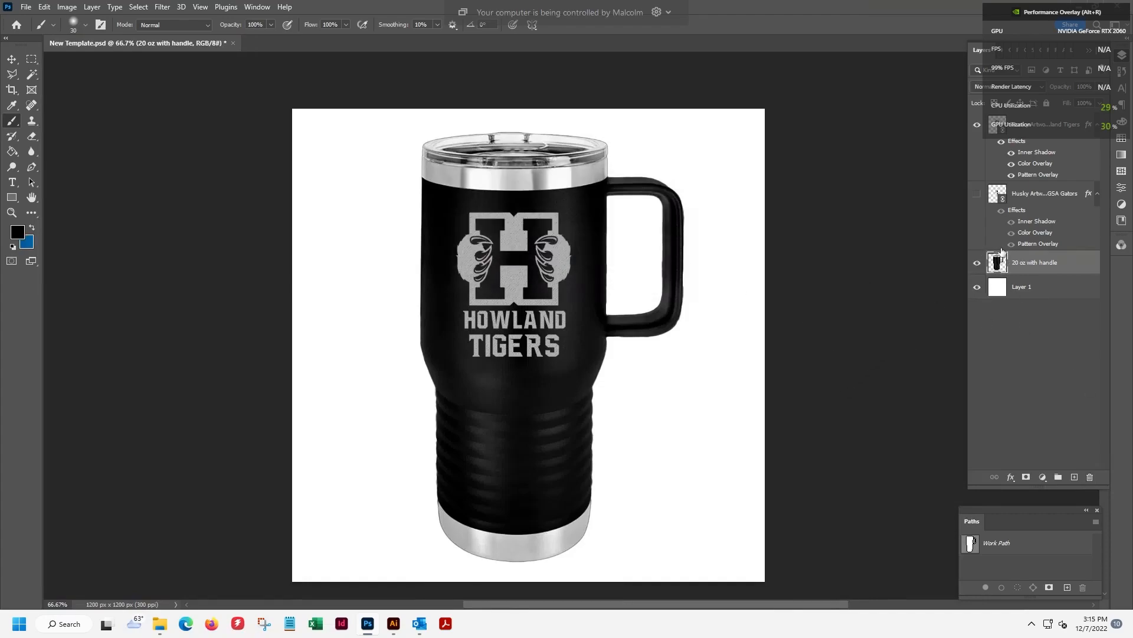
Switch to the Move tool, keep the 20 oz with handle layer active, and hide the performance overlay
{"action": "left_click", "coordinate": [1001, 248]}
{"action": "left_click", "coordinate": [1002, 267]}
{"action": "left_click", "coordinate": [12, 59]}
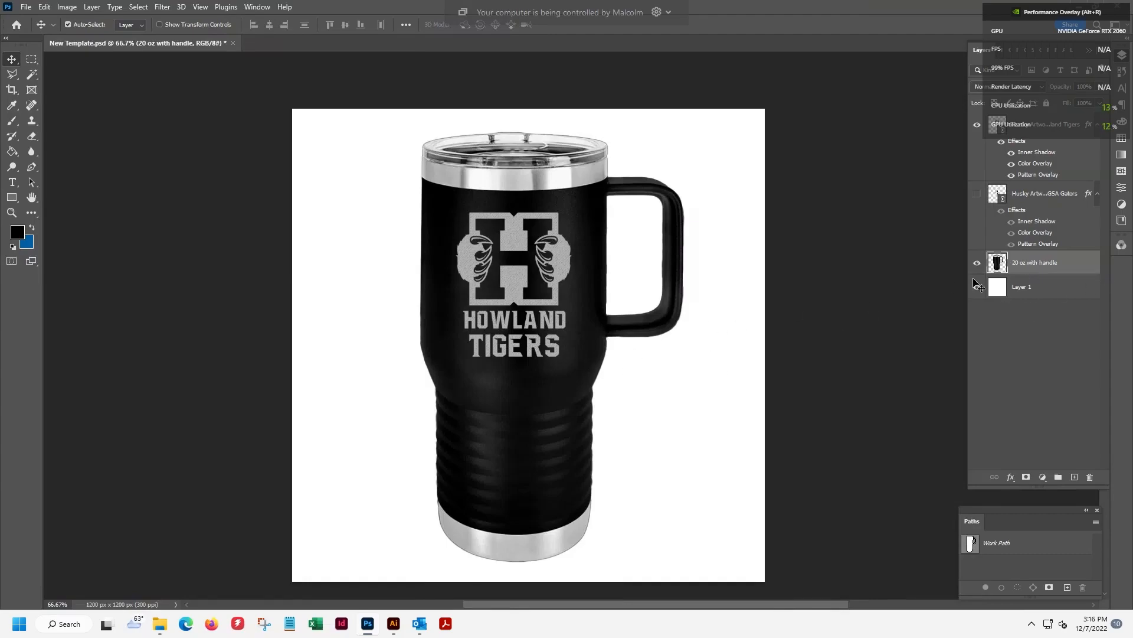
{"action": "right_click", "coordinate": [1036, 264]}
{"action": "left_click", "coordinate": [790, 320]}
{"action": "left_click_drag", "start_coordinate": [553, 461], "coordinate": [529, 468]}
{"action": "key", "text": "alt+r"}
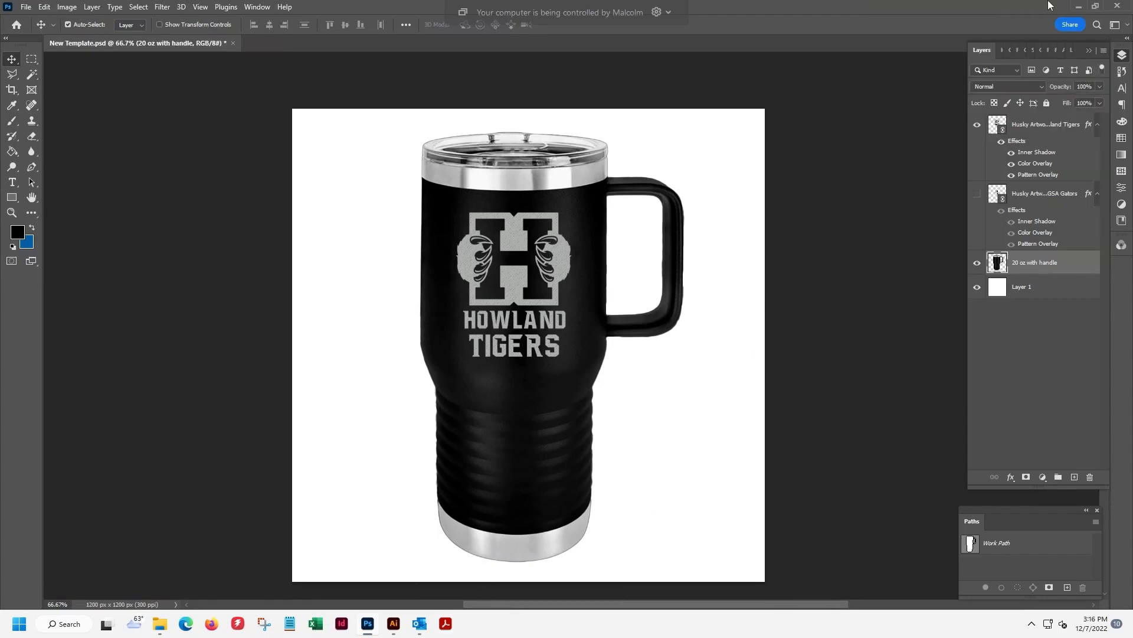
{"action": "mouse_move", "coordinate": [1080, 6]}
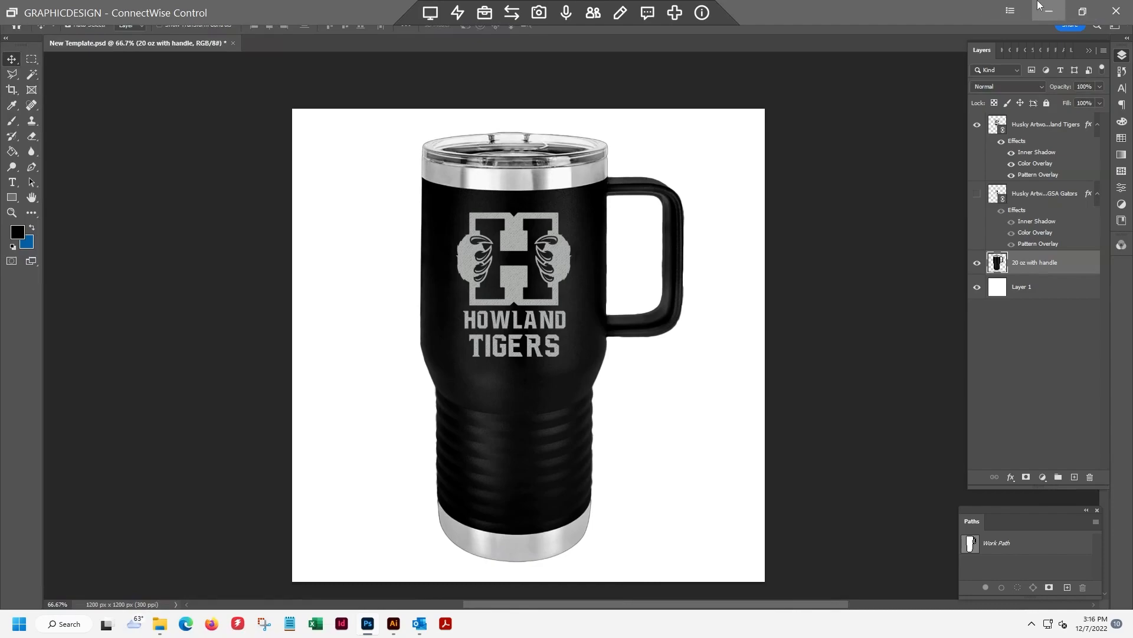
{"action": "left_click", "coordinate": [1082, 10]}
{"action": "left_click", "coordinate": [91, 320]}
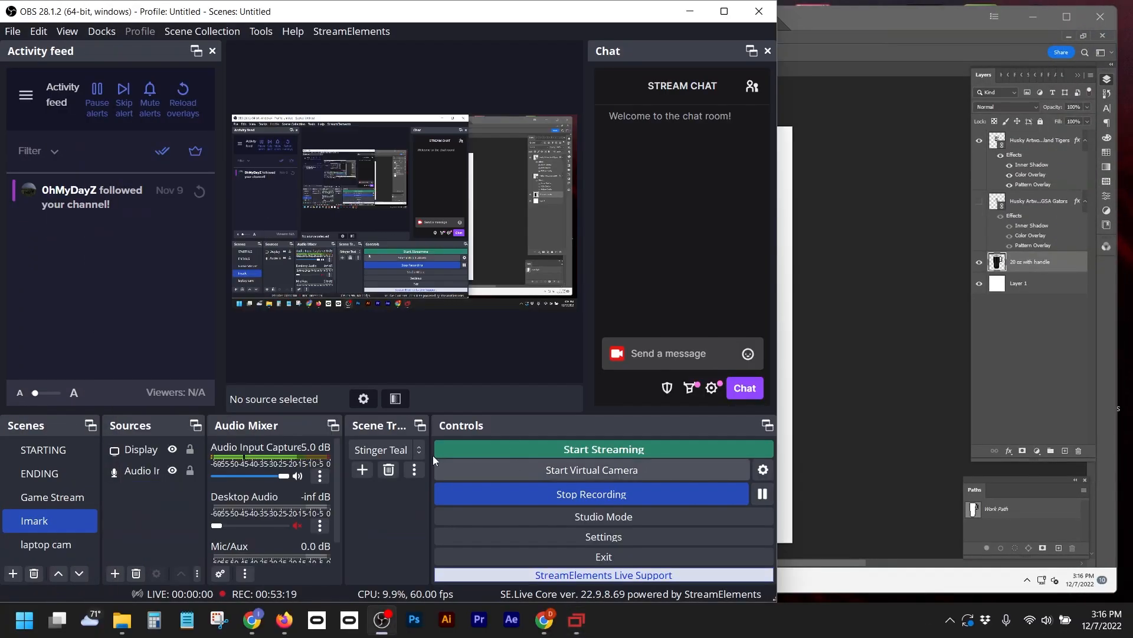